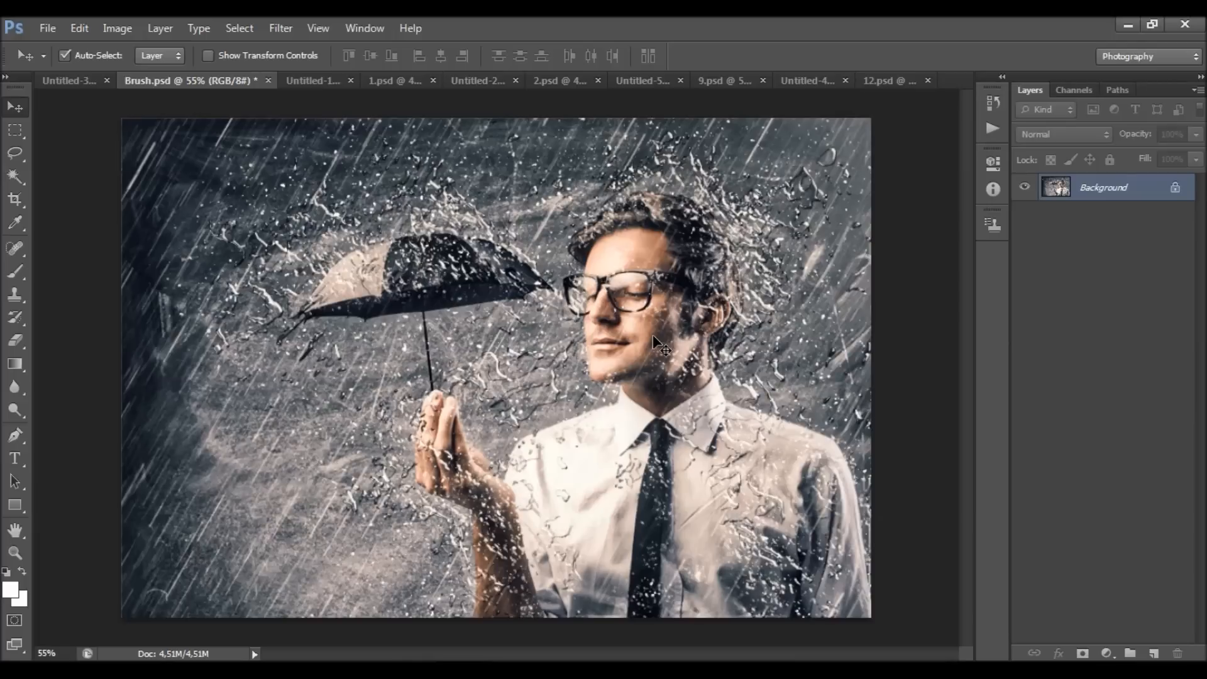
Compare the original photos with their finished rain-effect versions across the open documents, from Untitled-1 through 12.psd.
{"action": "left_click", "coordinate": [309, 79]}
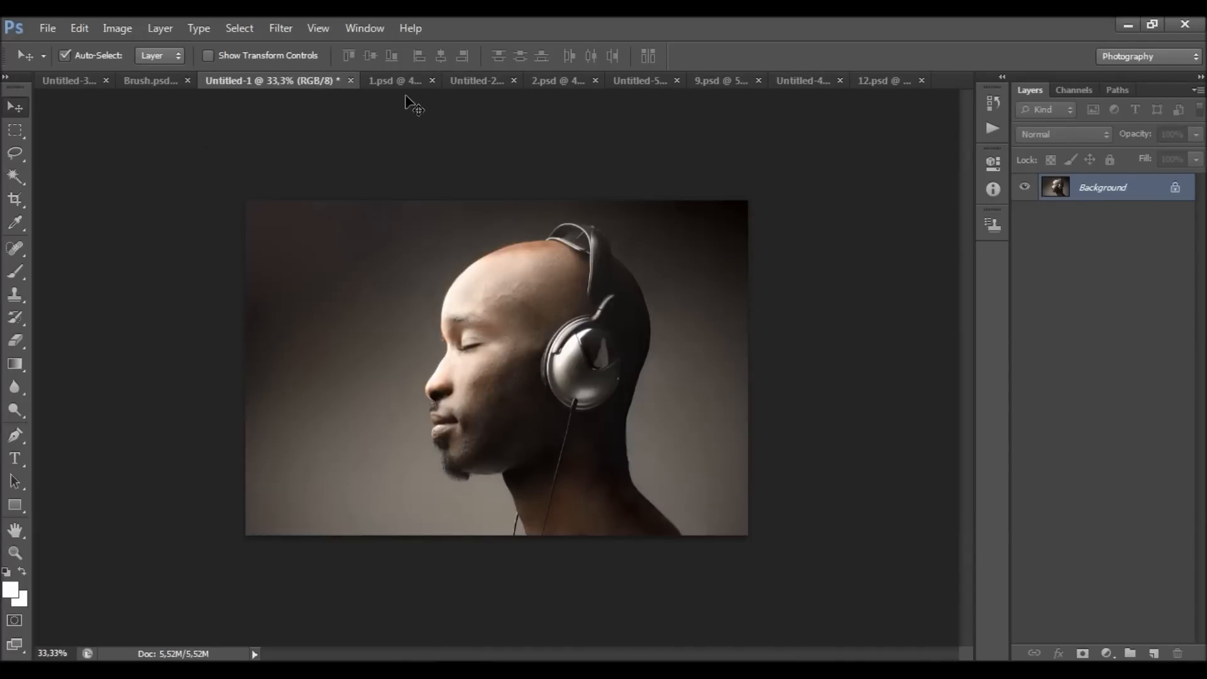
{"action": "left_click", "coordinate": [391, 78]}
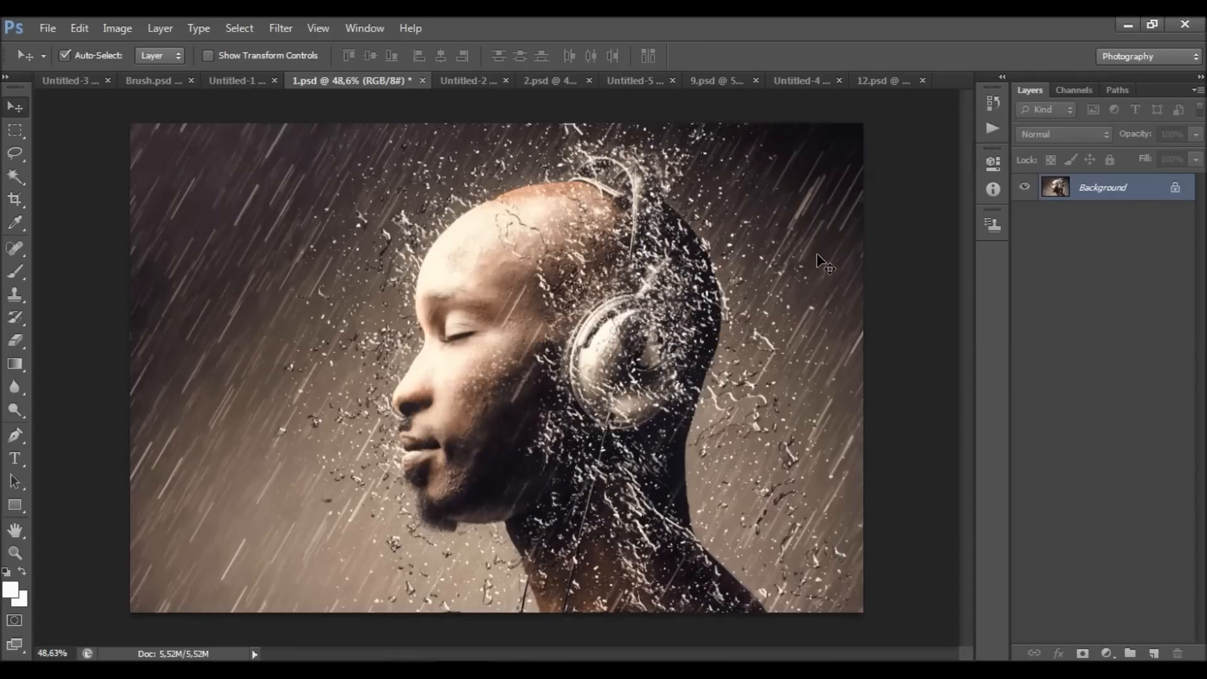
{"action": "left_click", "coordinate": [466, 82]}
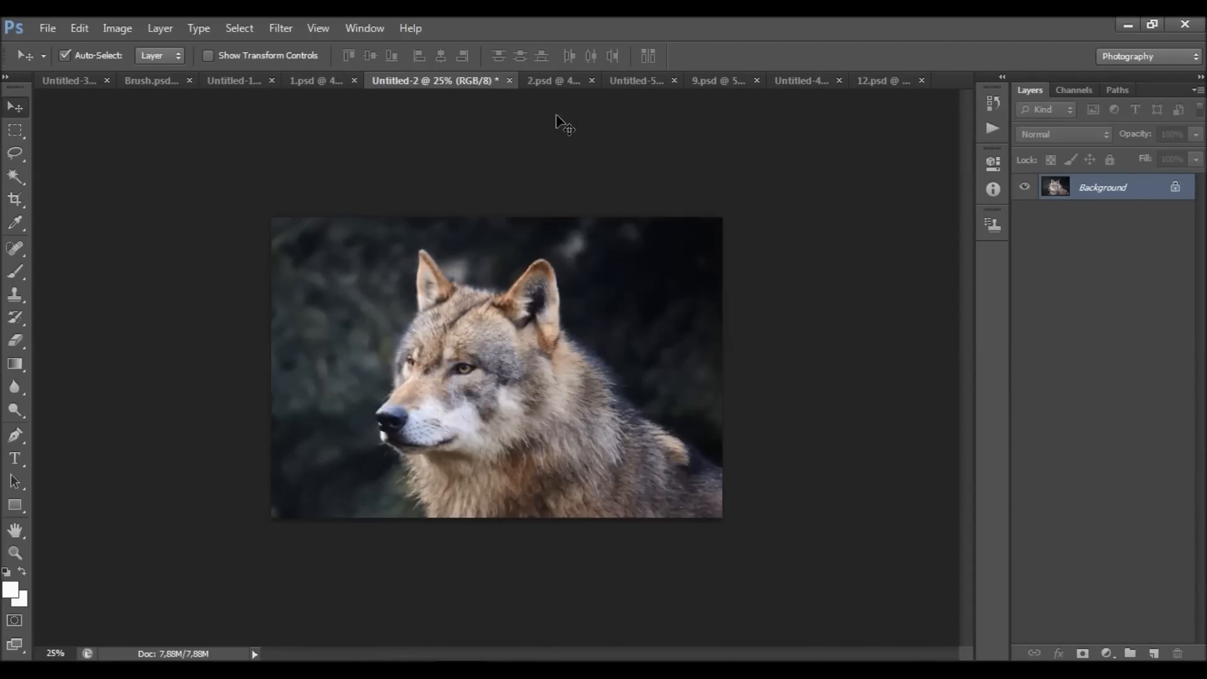
{"action": "left_click", "coordinate": [555, 82]}
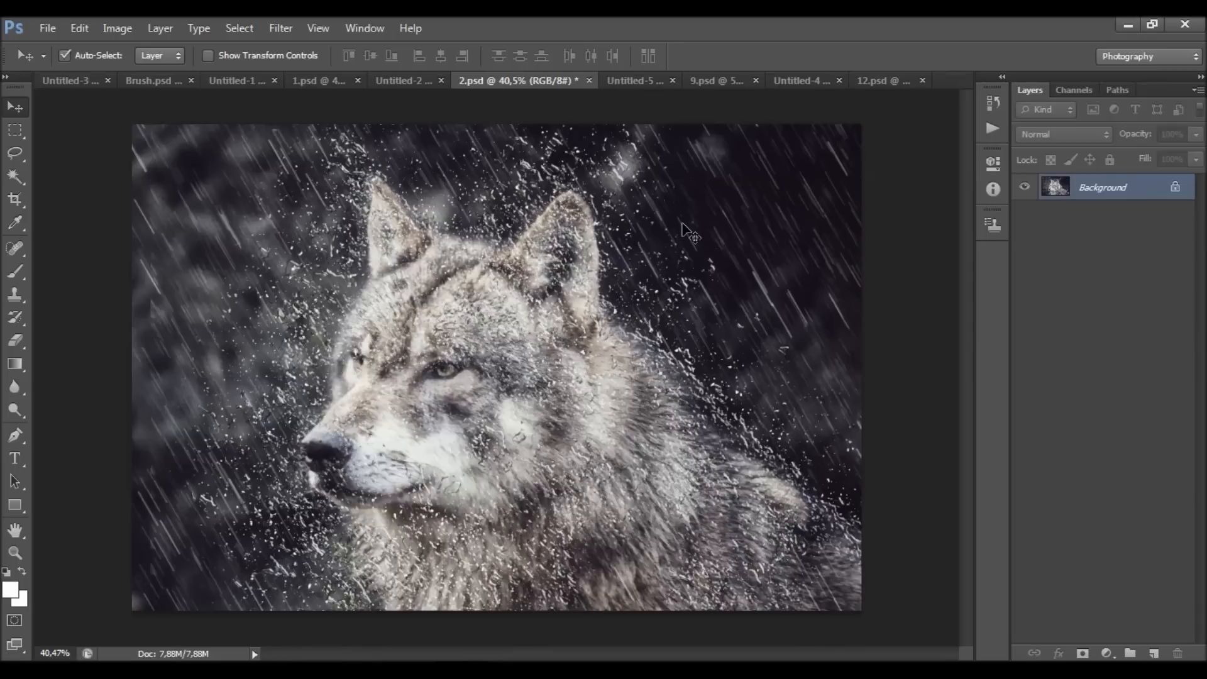
{"action": "left_click", "coordinate": [638, 80]}
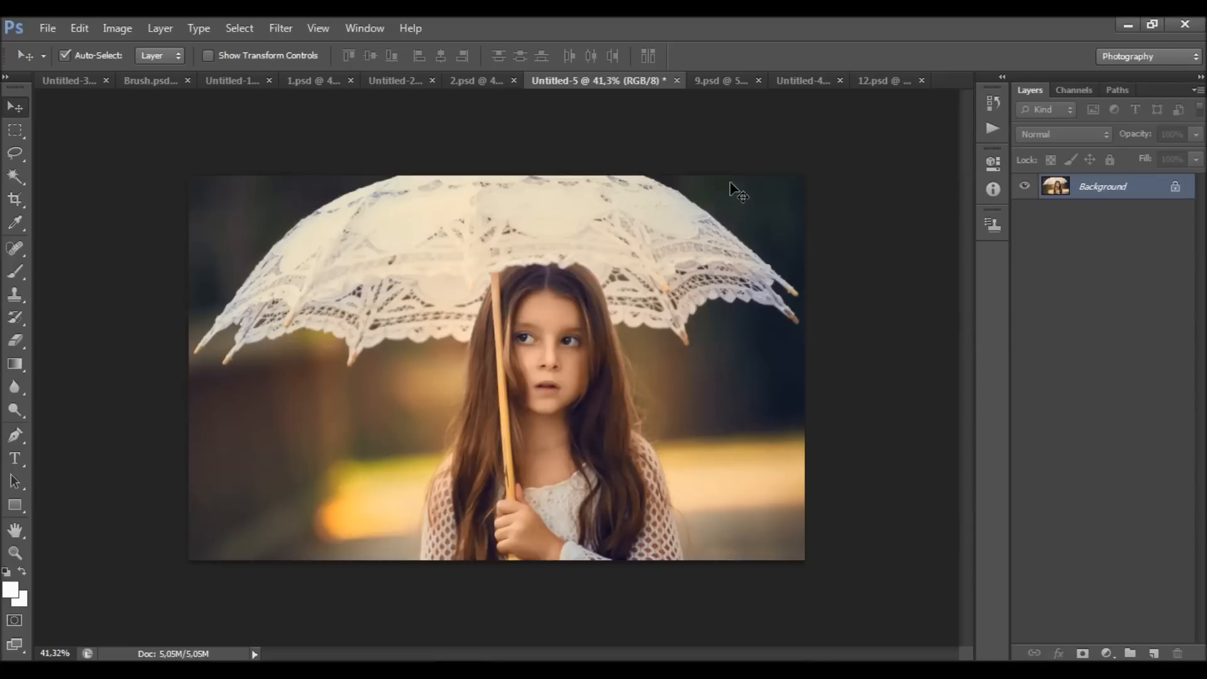
{"action": "left_click", "coordinate": [716, 81]}
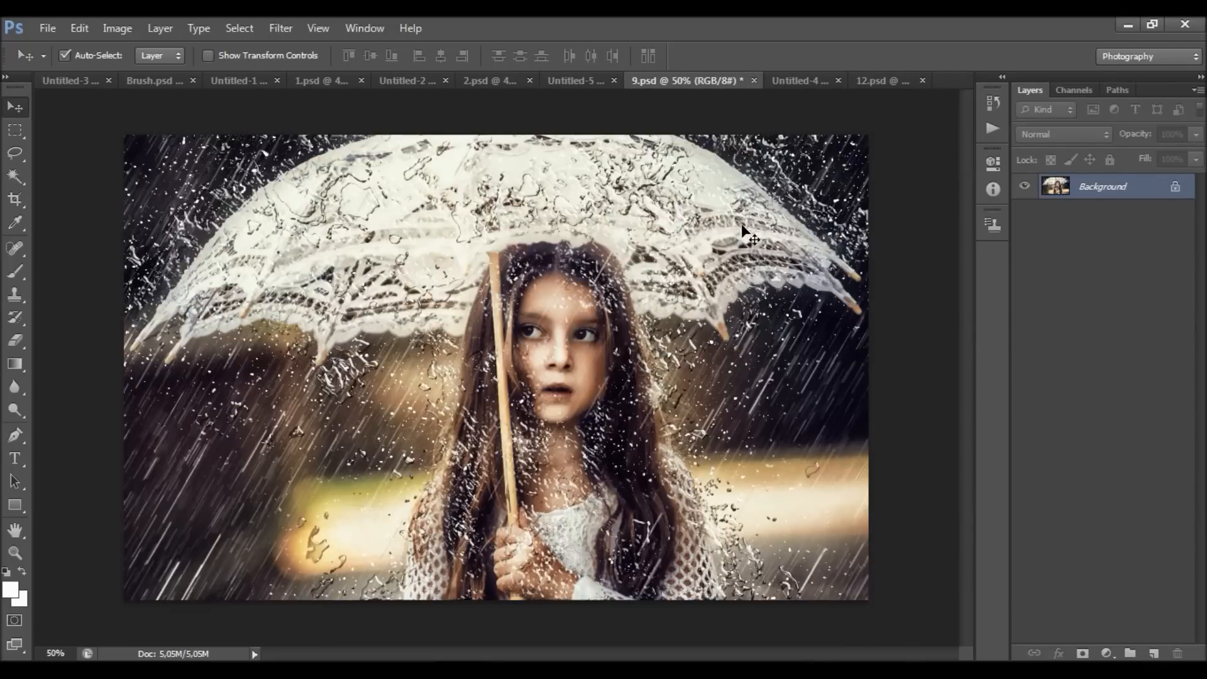
{"action": "left_click", "coordinate": [801, 80]}
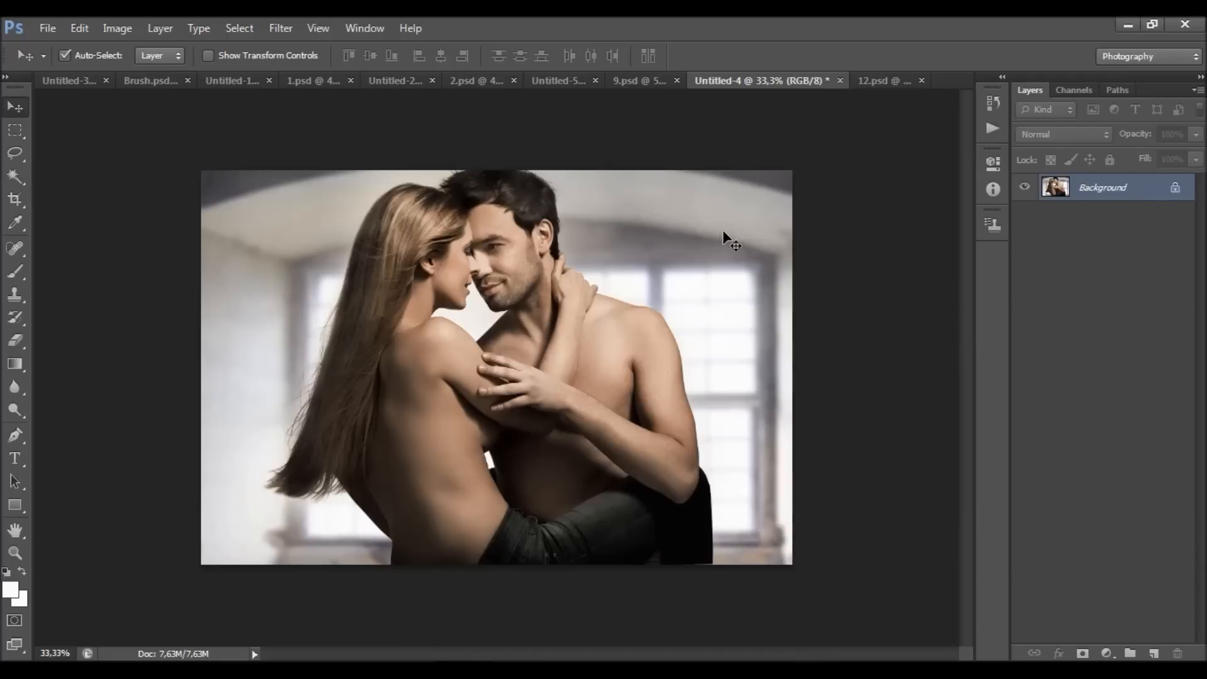
{"action": "left_click", "coordinate": [903, 80]}
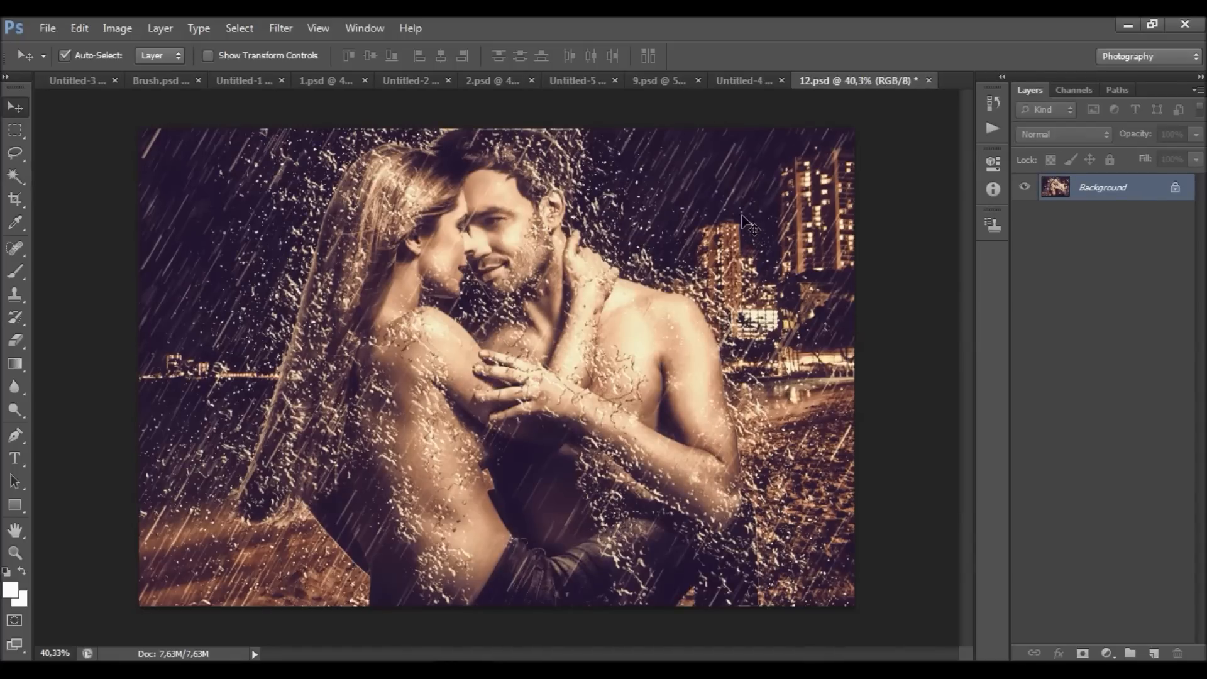
Close all the sample documents, keeping only Untitled-3 with the man holding the umbrella open.
{"action": "left_click", "coordinate": [930, 82]}
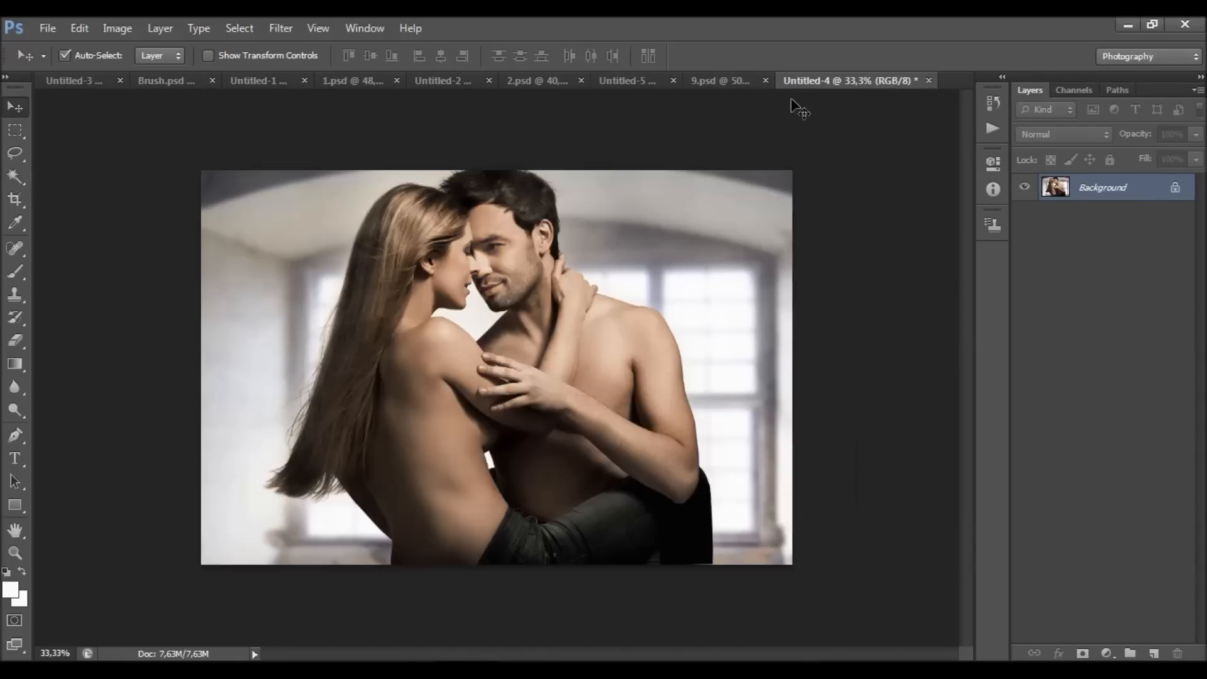
{"action": "left_click", "coordinate": [765, 80]}
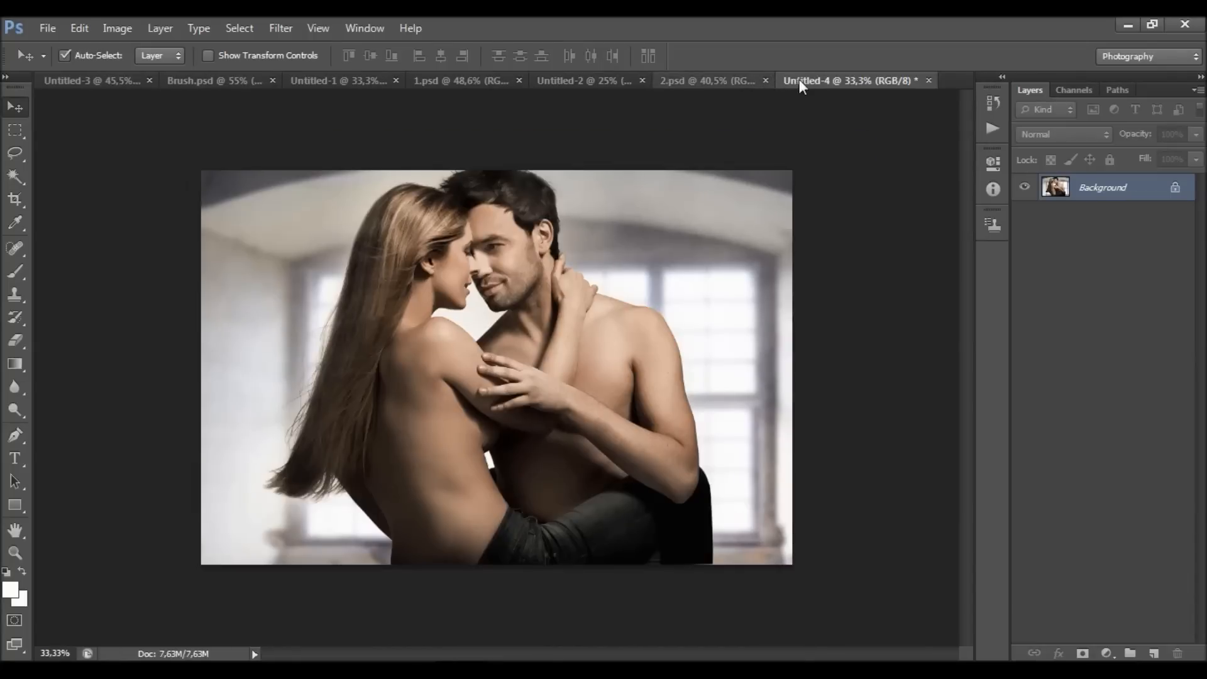
{"action": "left_click", "coordinate": [767, 80]}
{"action": "left_click", "coordinate": [767, 79]}
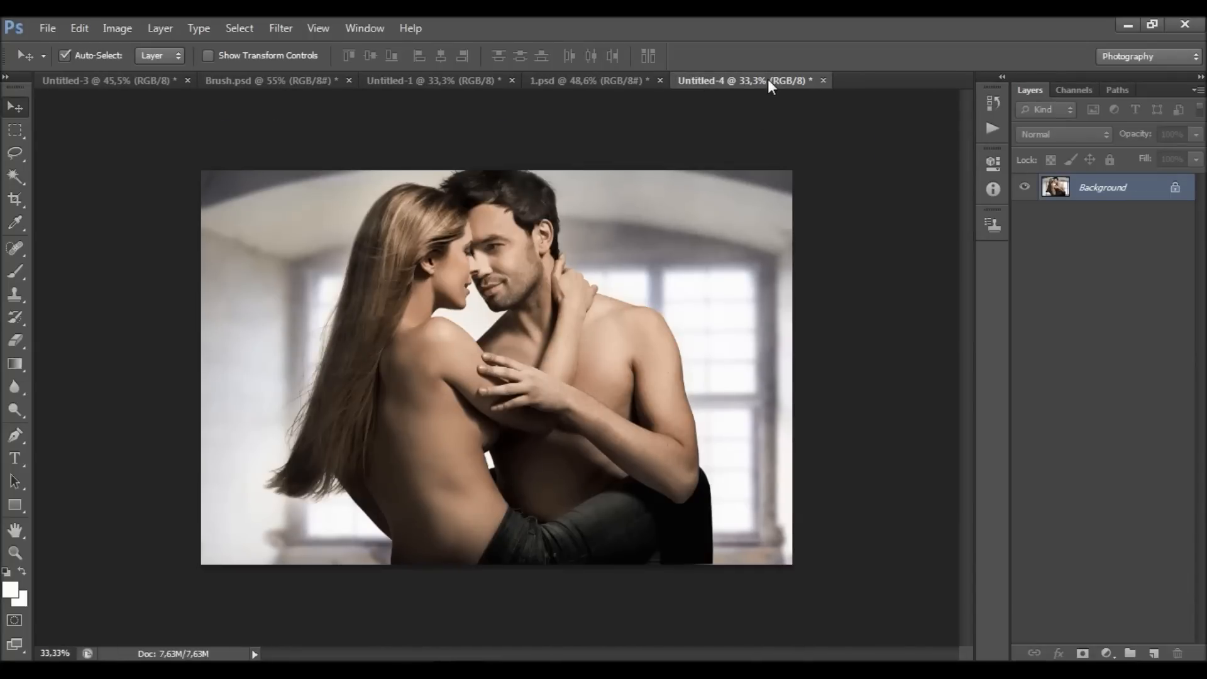
{"action": "key", "text": "ctrl+w"}
{"action": "left_click", "coordinate": [659, 80]}
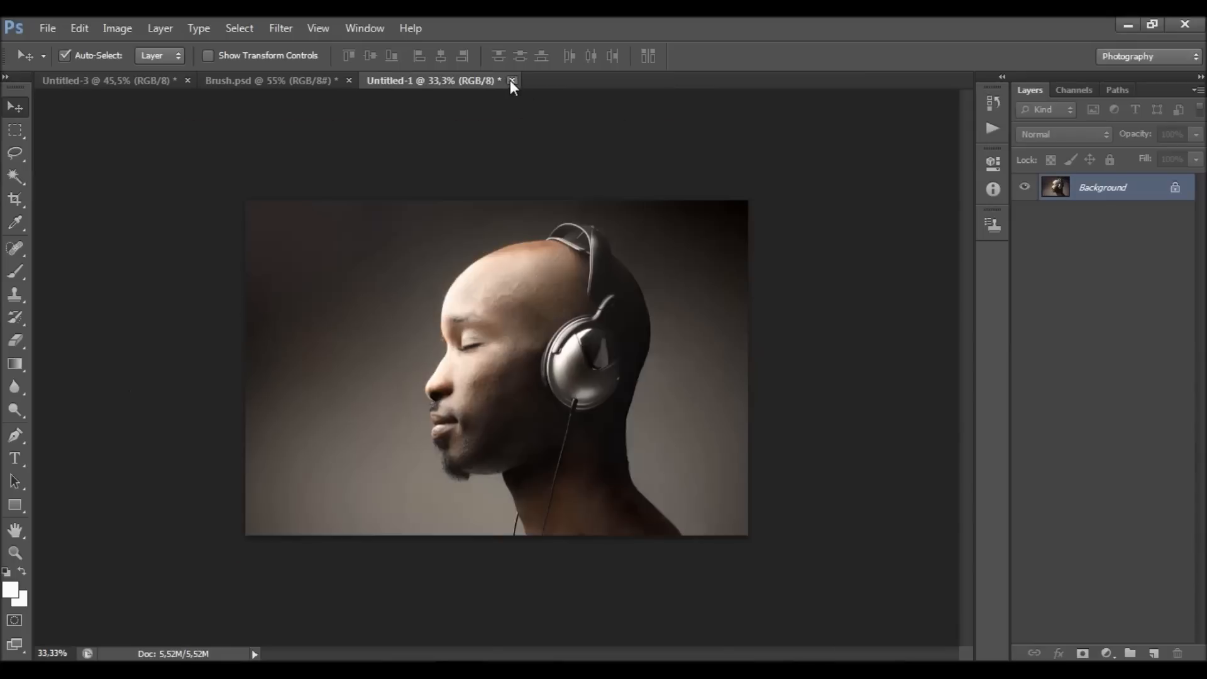
{"action": "left_click", "coordinate": [511, 81]}
{"action": "left_click", "coordinate": [349, 81]}
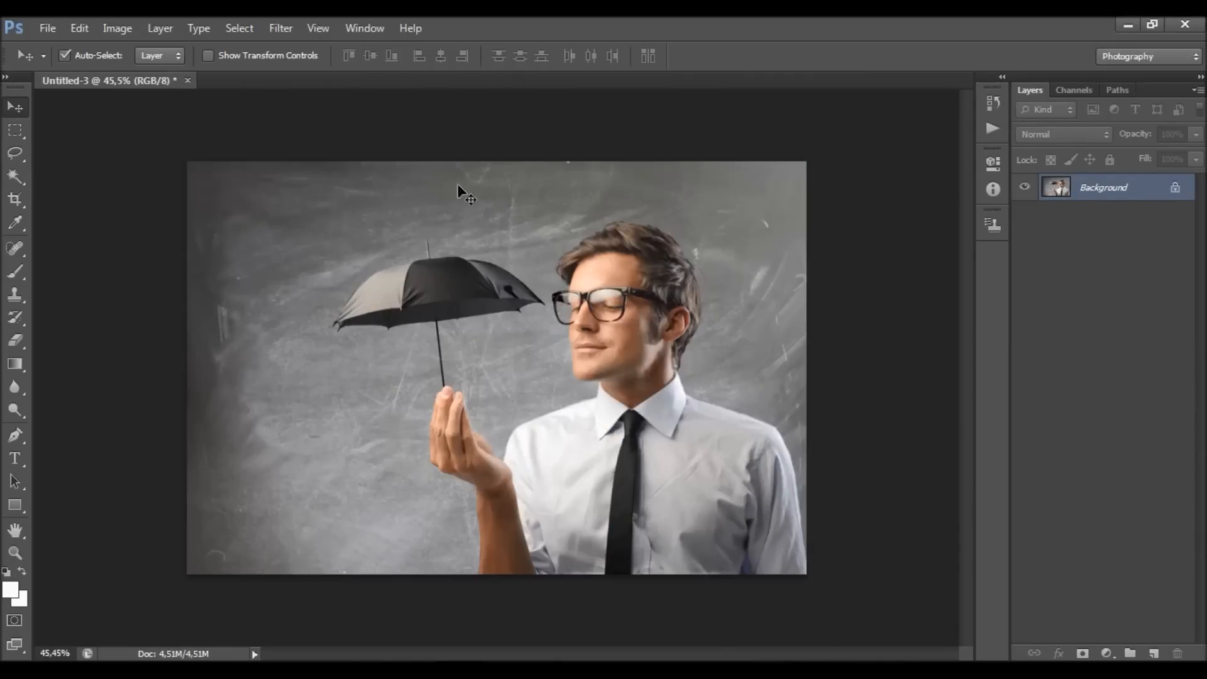
{"action": "left_click", "coordinate": [47, 28]}
{"action": "left_click", "coordinate": [115, 68]}
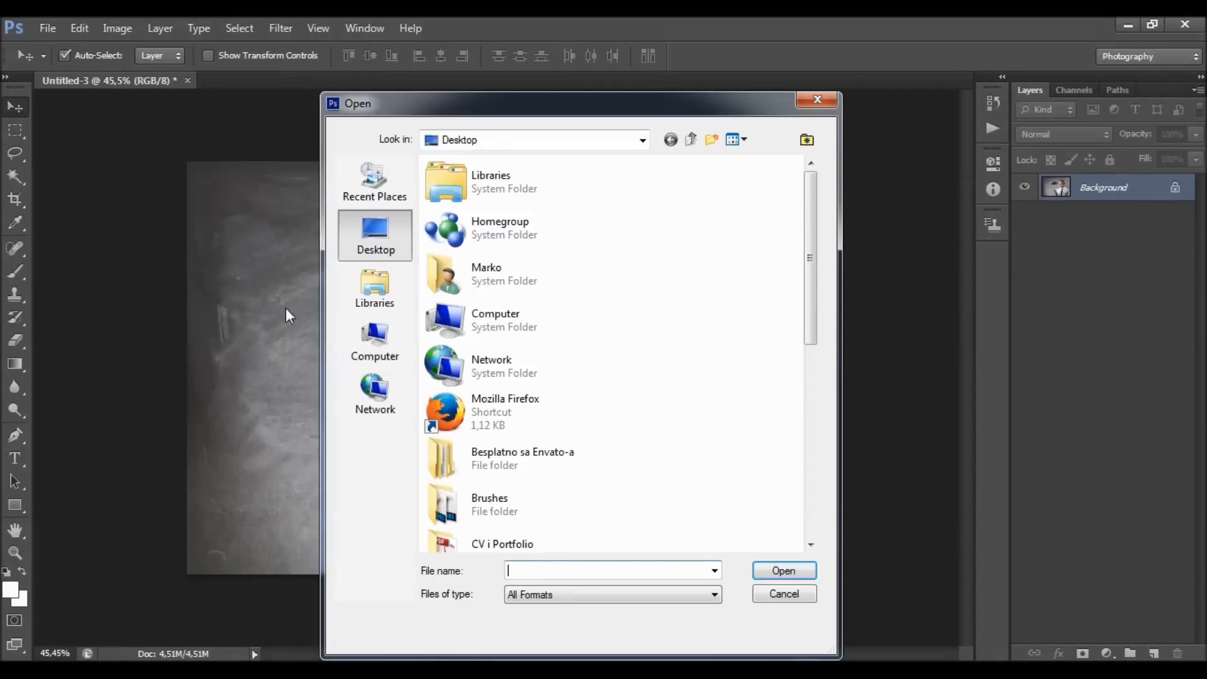
{"action": "left_click", "coordinate": [783, 593]}
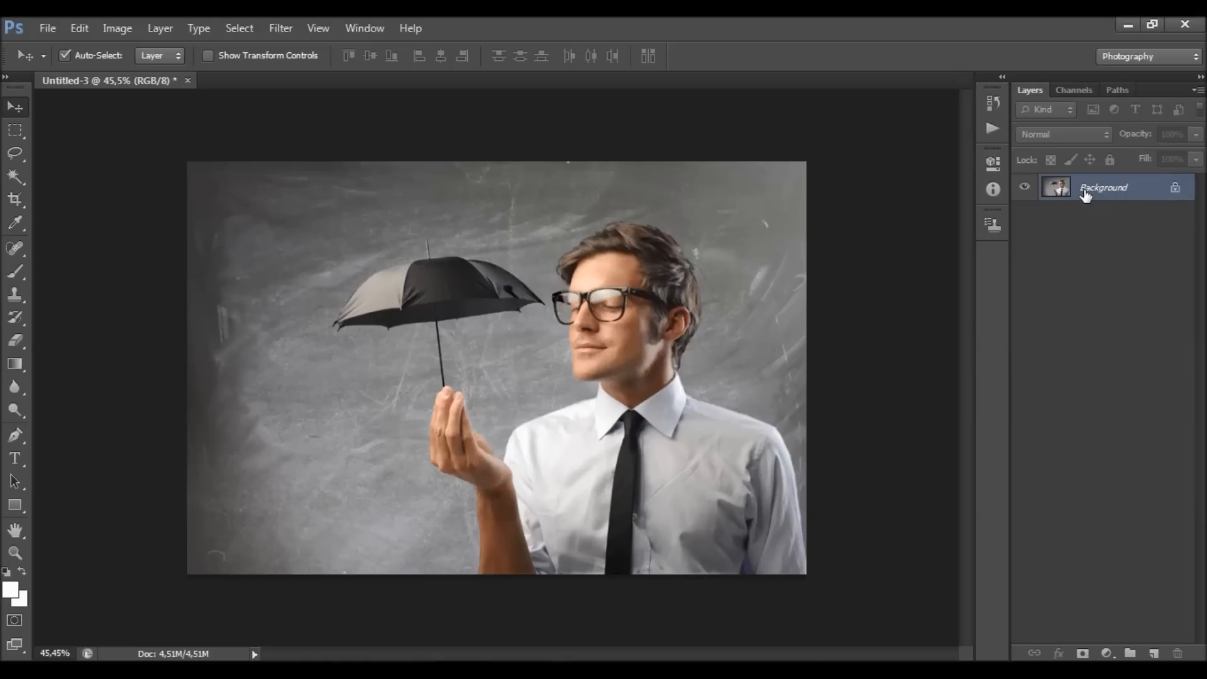
Unlock the Background as a regular layer and convert it back into the locked background.
{"action": "double_click", "coordinate": [1149, 198], "text": "alt"}
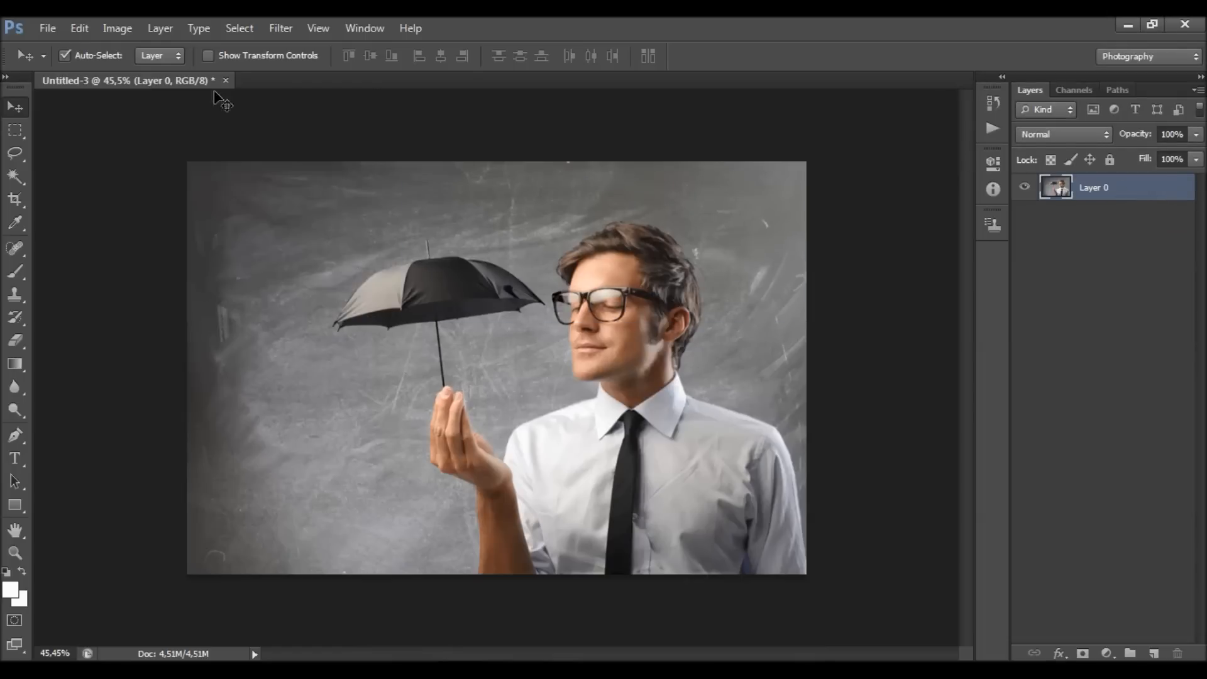
{"action": "left_click", "coordinate": [164, 30]}
{"action": "mouse_move", "coordinate": [232, 43]}
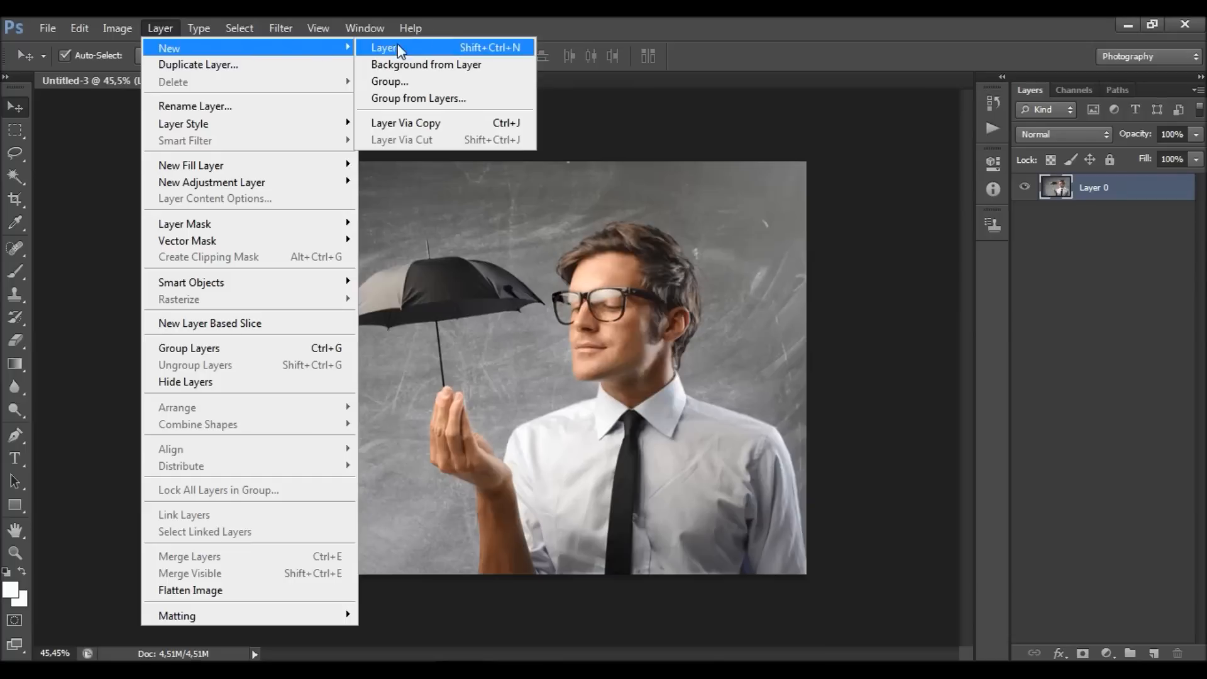
{"action": "left_click", "coordinate": [517, 68]}
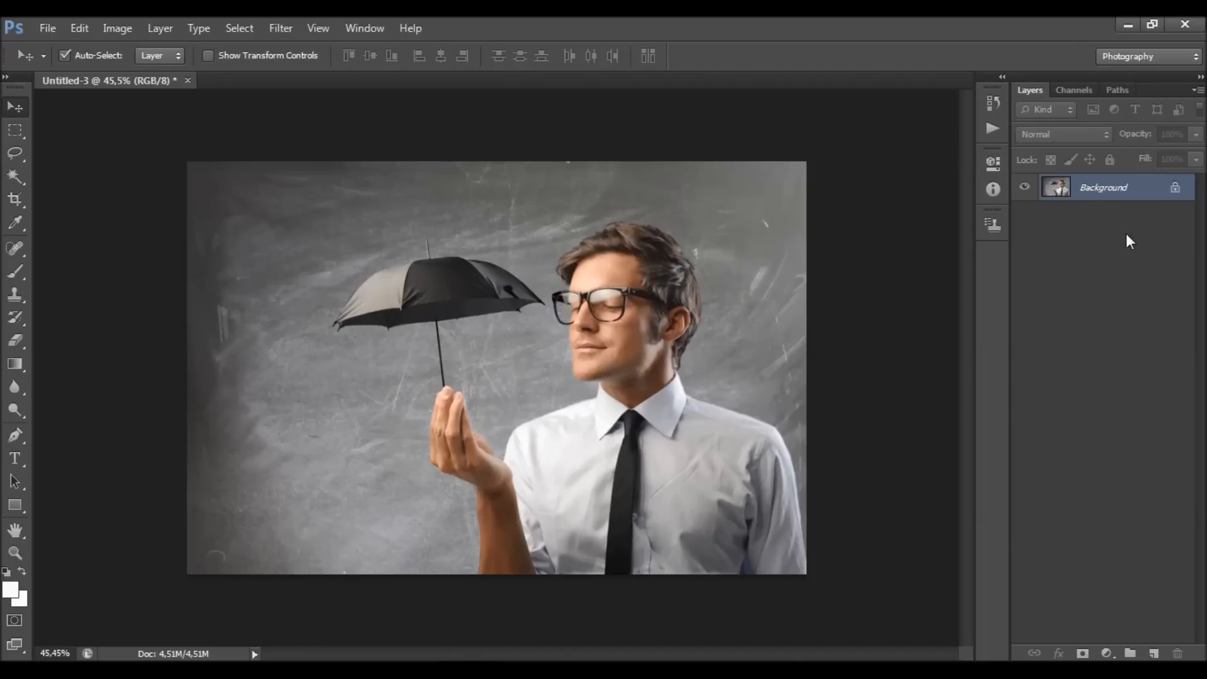
Check the image's colour mode and bit depth, and review its resolution, width and height in Image Size.
{"action": "left_click", "coordinate": [119, 31]}
{"action": "mouse_move", "coordinate": [125, 48]}
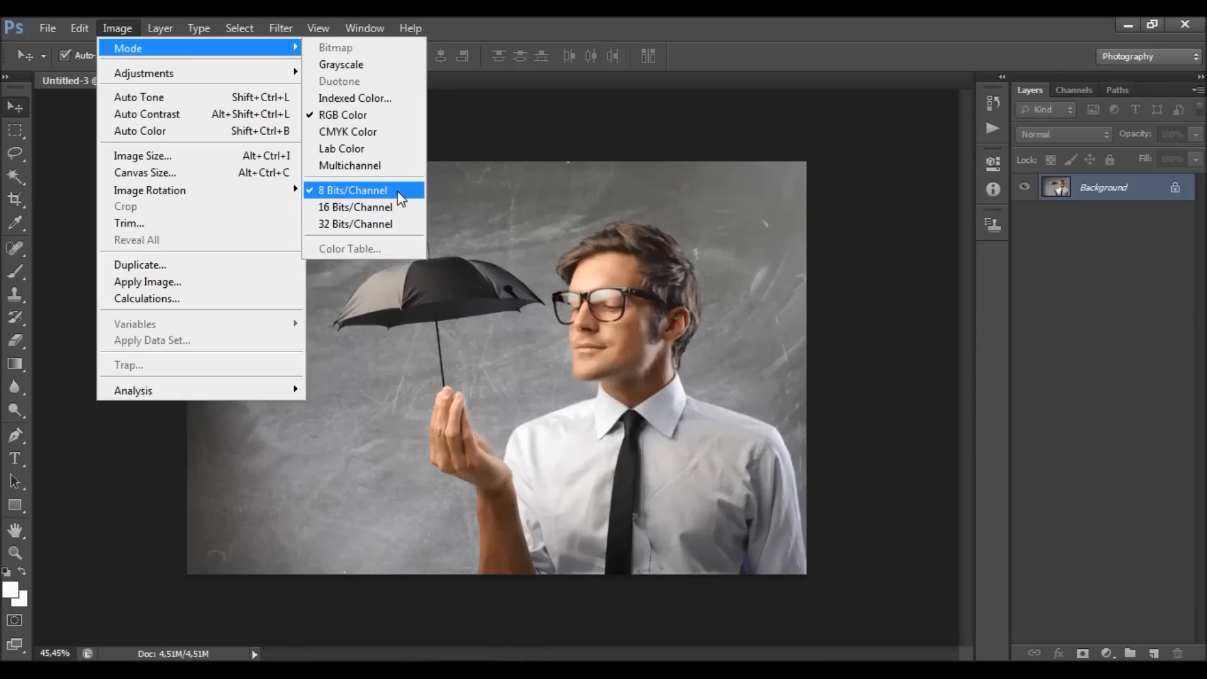
{"action": "left_click", "coordinate": [177, 153]}
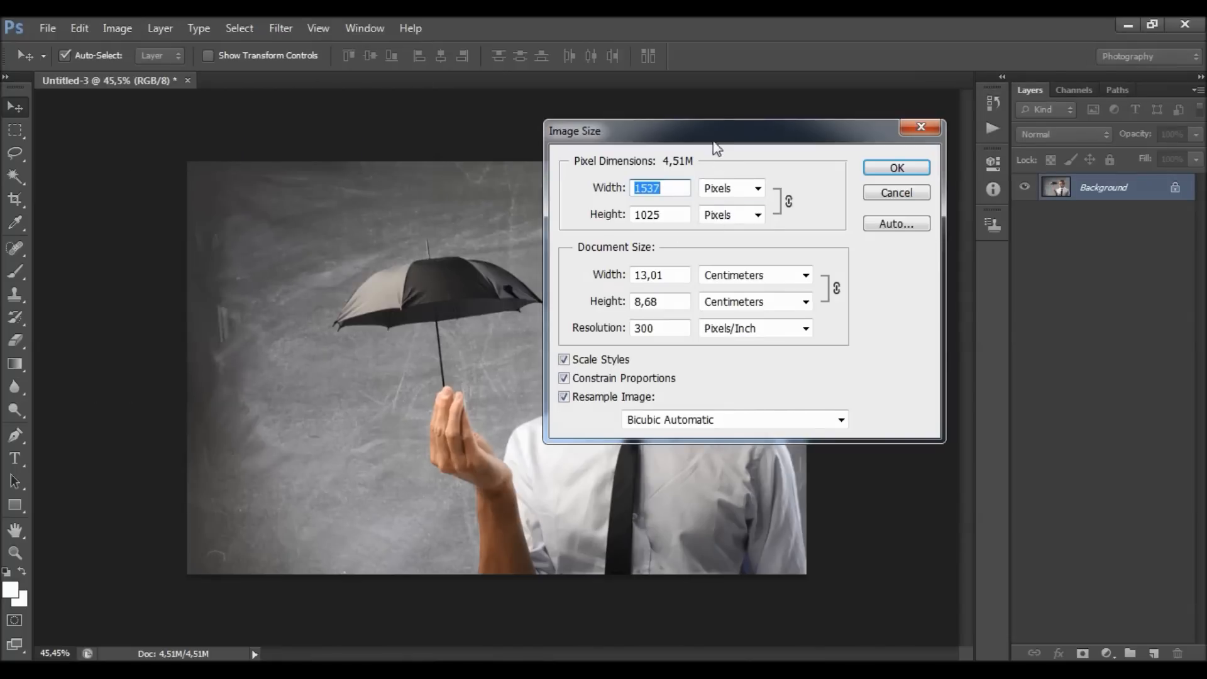
{"action": "double_click", "coordinate": [658, 328]}
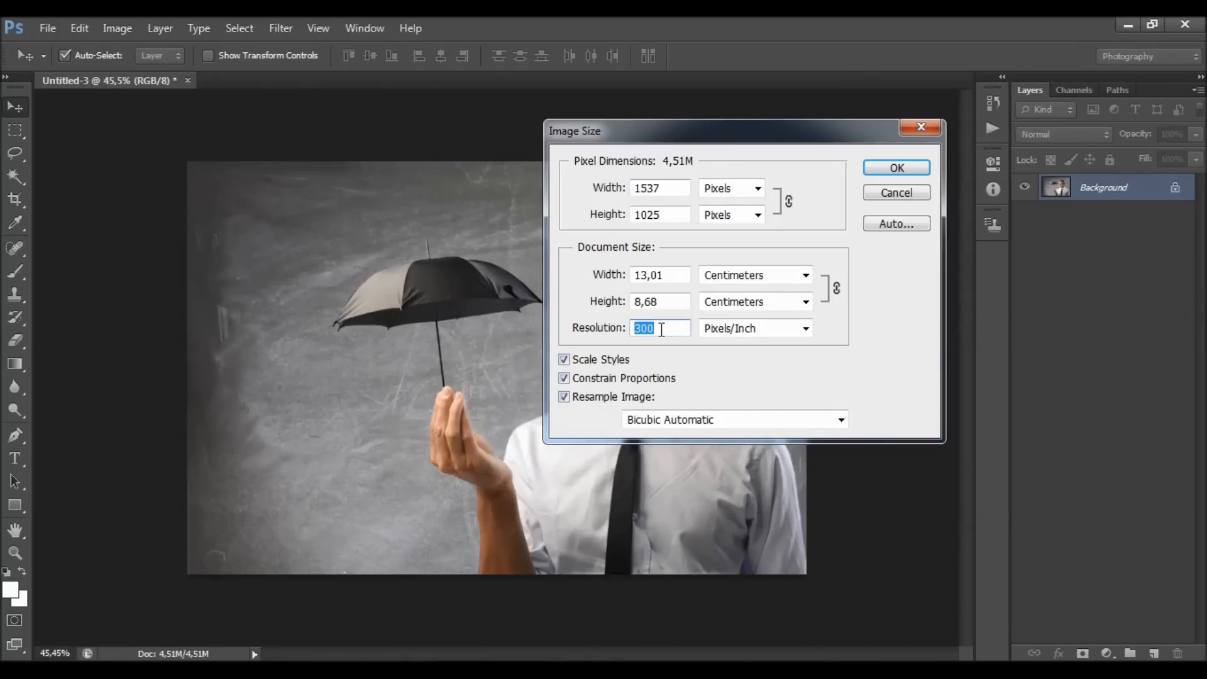
{"action": "double_click", "coordinate": [665, 186]}
{"action": "double_click", "coordinate": [653, 211]}
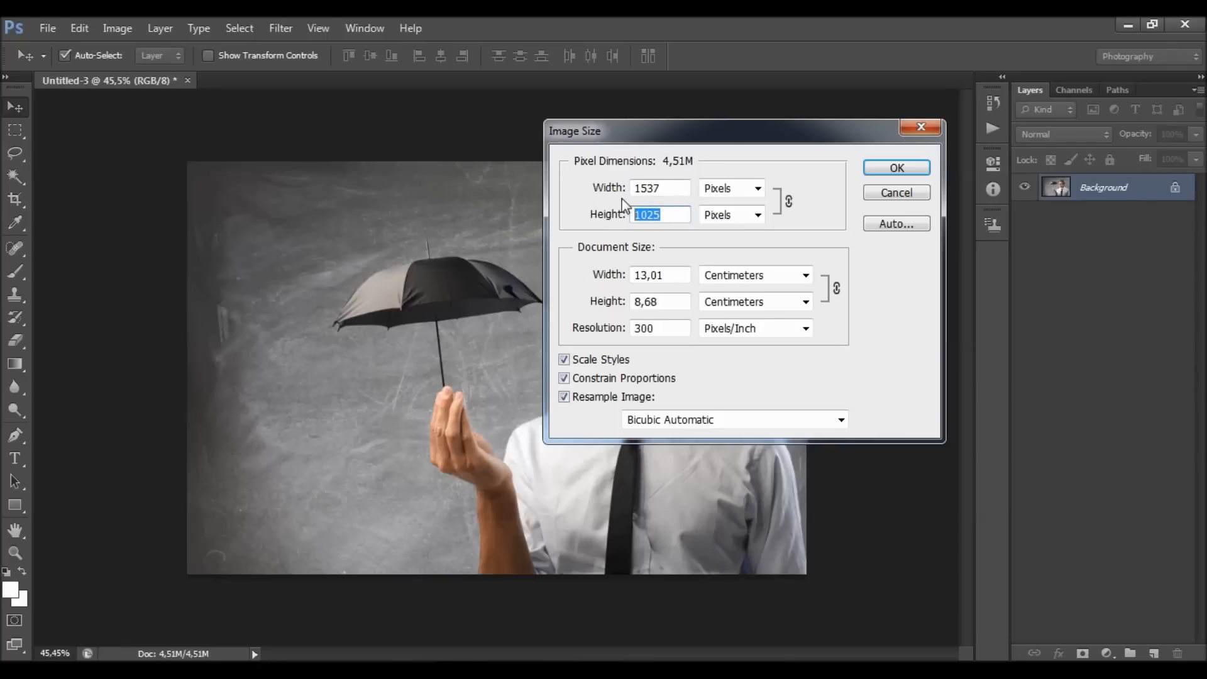
{"action": "left_click", "coordinate": [897, 167]}
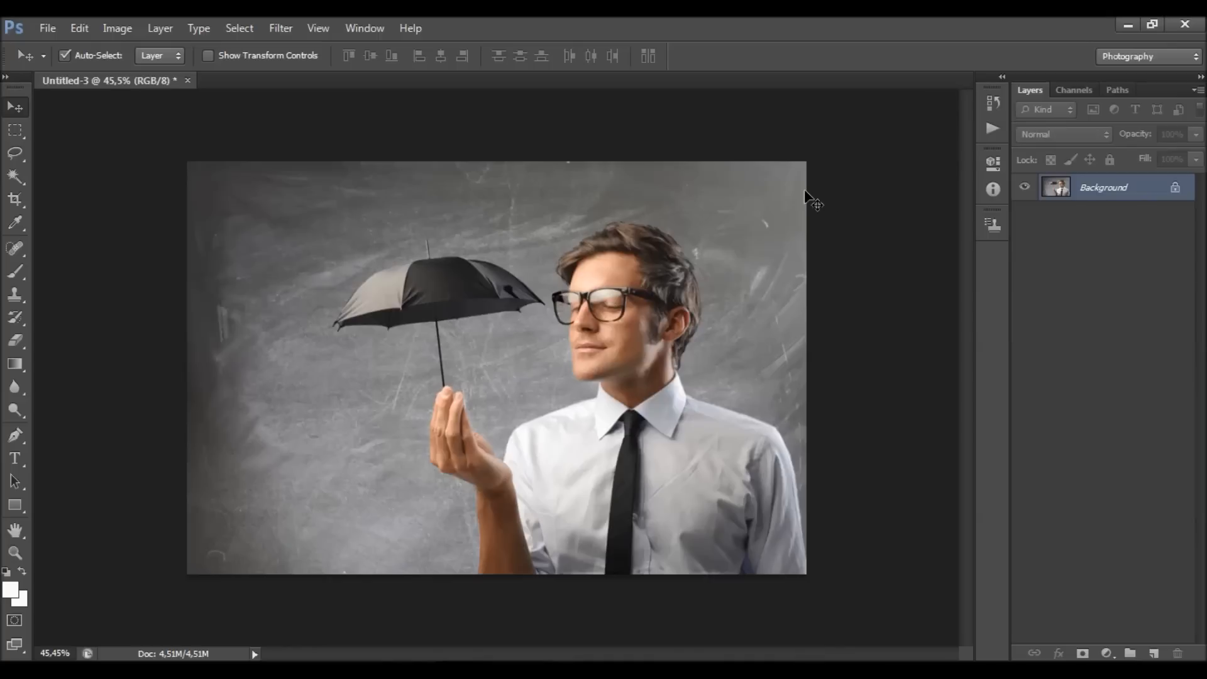
Load the RainStorm action set from the RainStorm folder on the Desktop and collapse it in the list of actions.
{"action": "left_click", "coordinate": [375, 30]}
{"action": "left_click", "coordinate": [433, 116]}
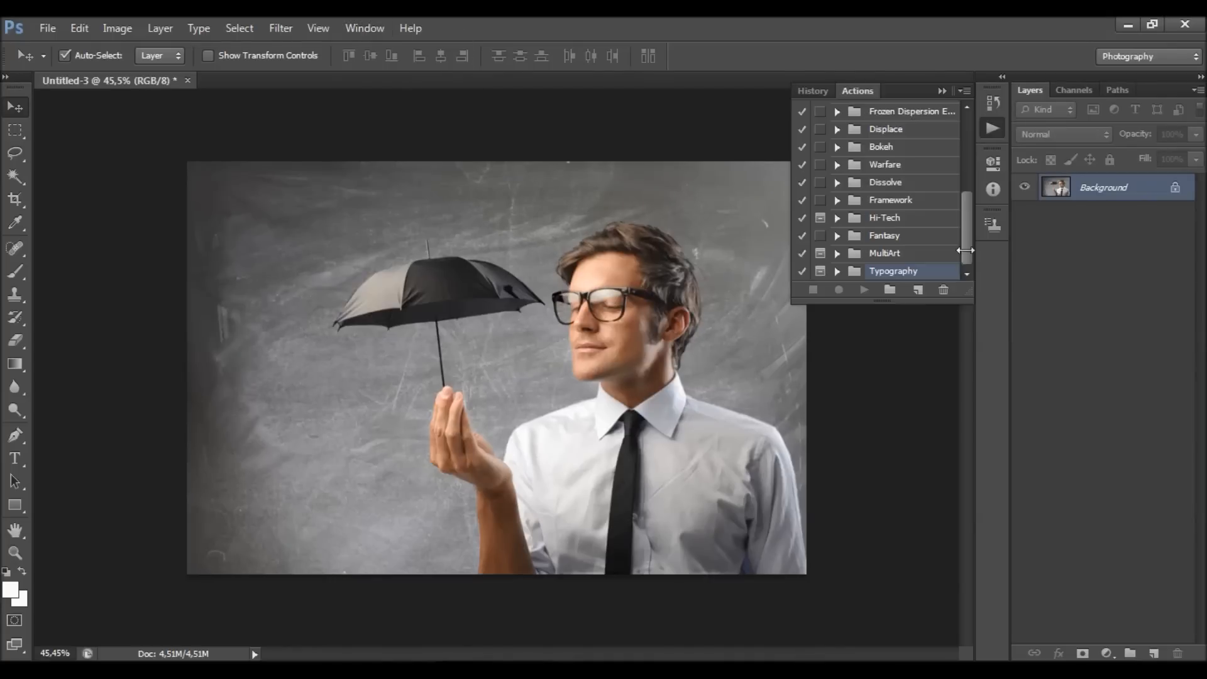
{"action": "left_click", "coordinate": [963, 90]}
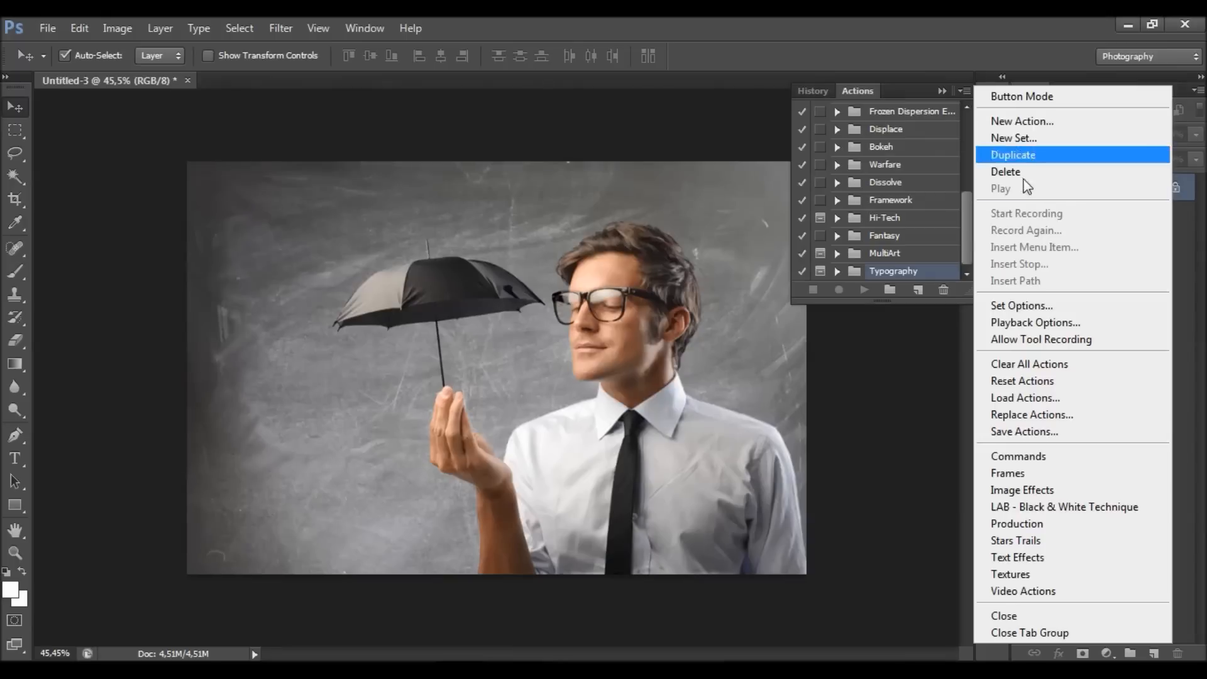
{"action": "left_click", "coordinate": [1061, 405]}
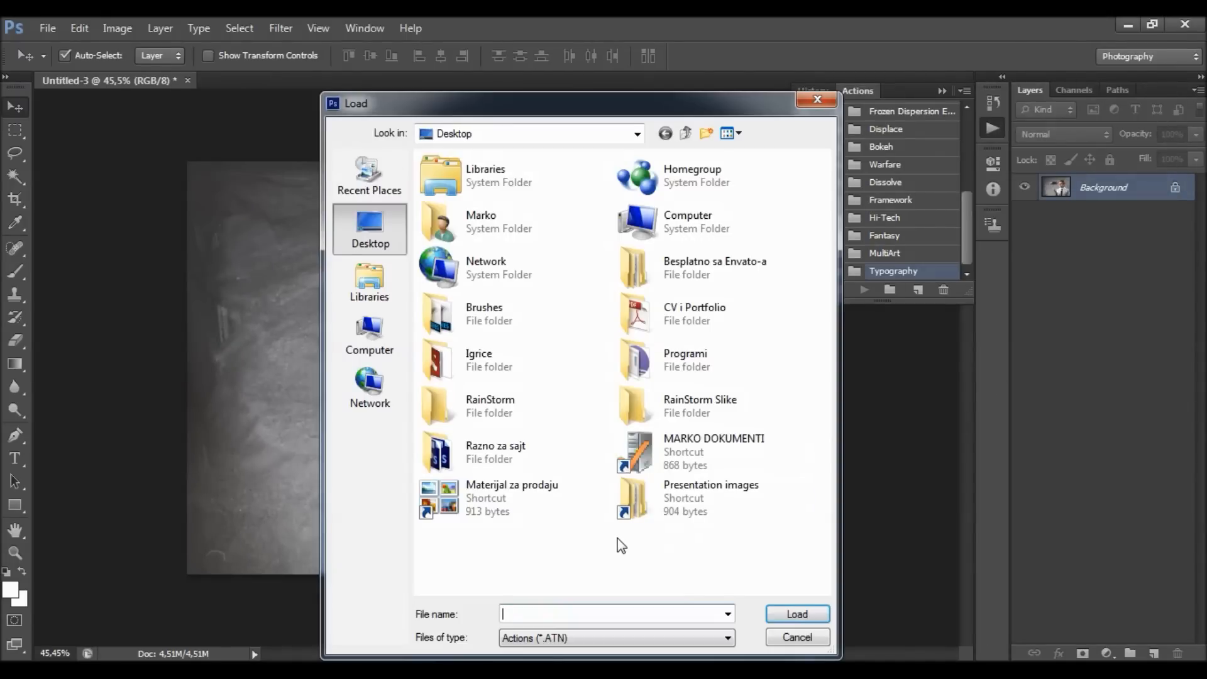
{"action": "double_click", "coordinate": [516, 409]}
{"action": "left_click", "coordinate": [463, 181]}
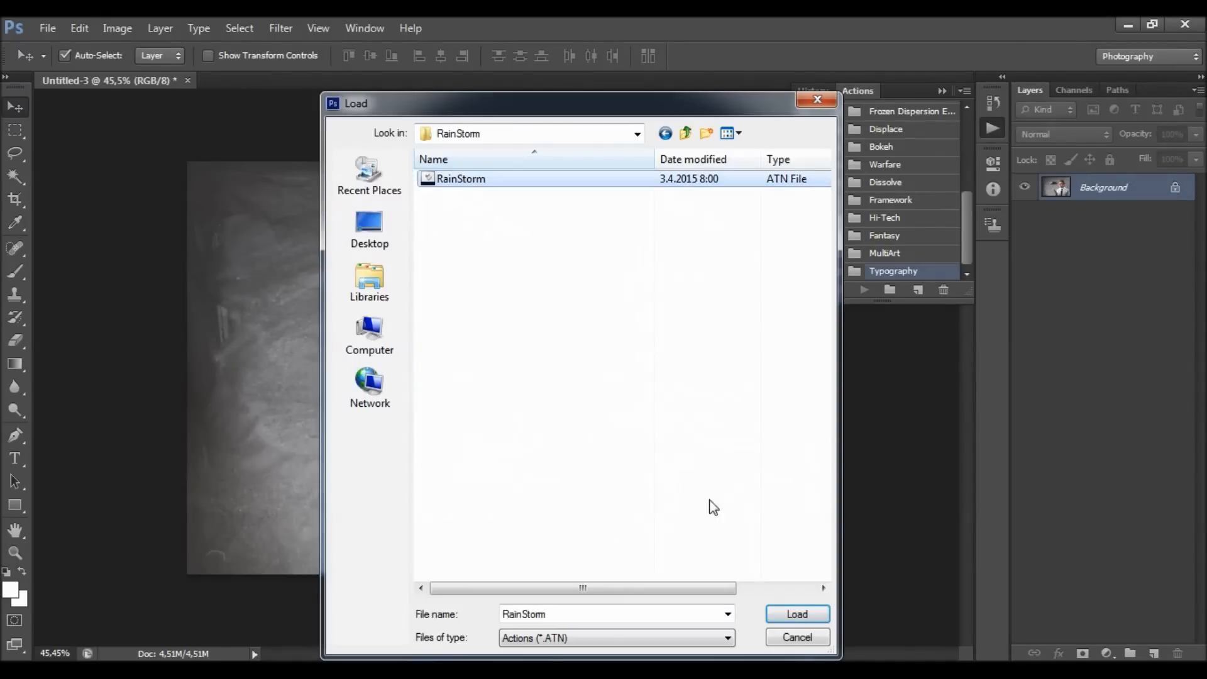
{"action": "left_click", "coordinate": [793, 614]}
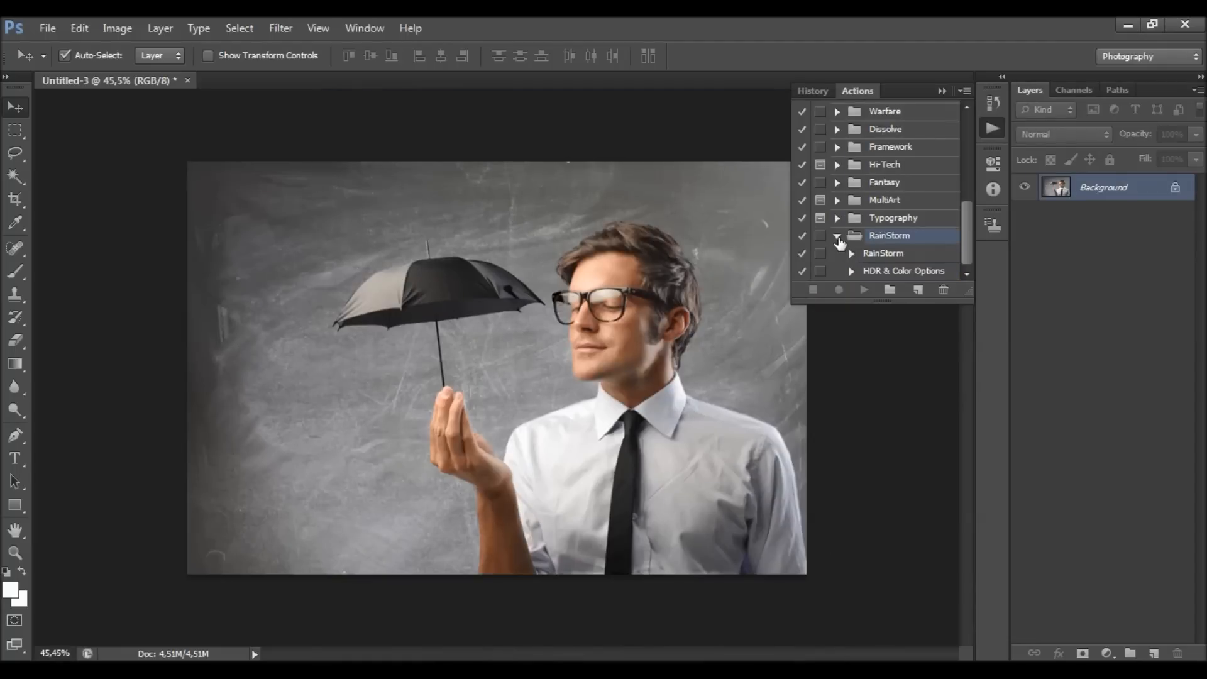
{"action": "left_click", "coordinate": [836, 238]}
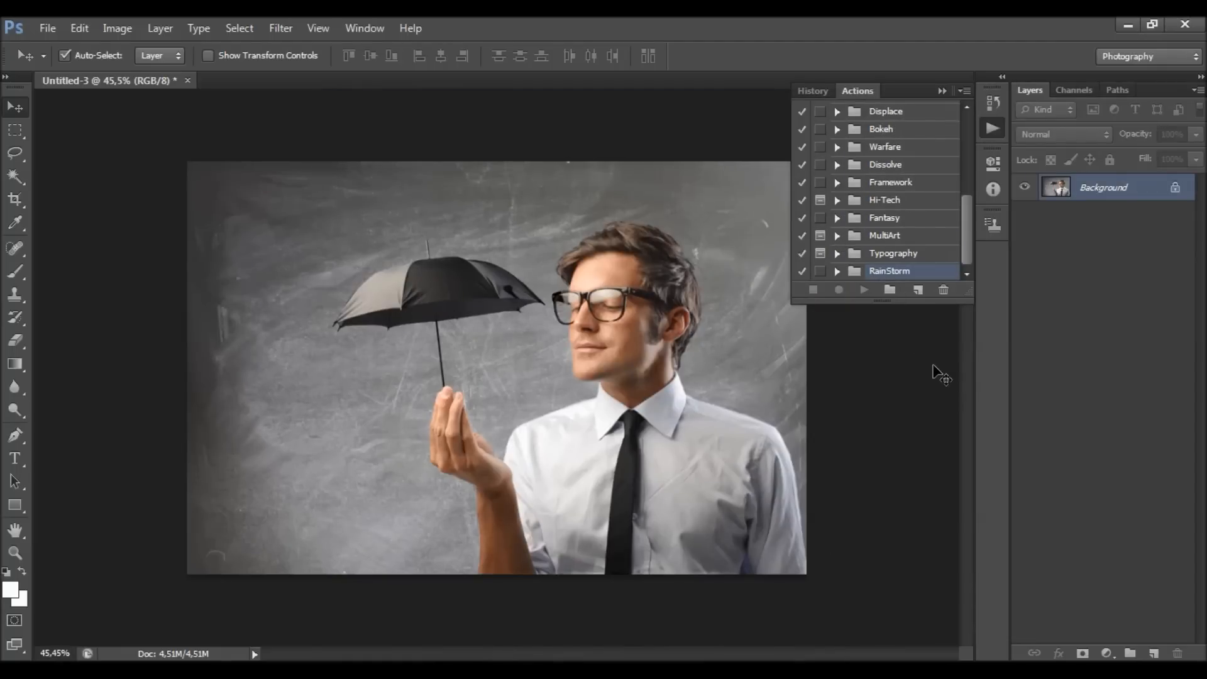
Create a new layer above the Background and name it "brush".
{"action": "left_click", "coordinate": [1152, 652]}
{"action": "double_click", "coordinate": [1097, 187]}
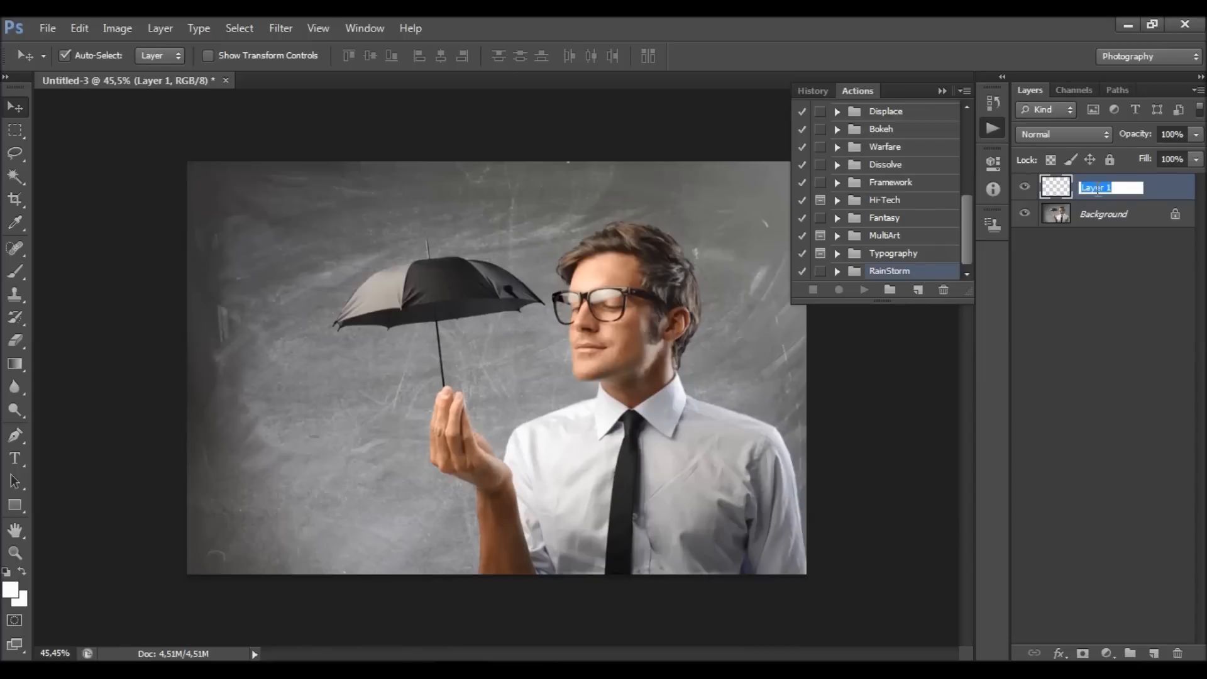
{"action": "type", "text": "brush"}
{"action": "key", "text": "Return"}
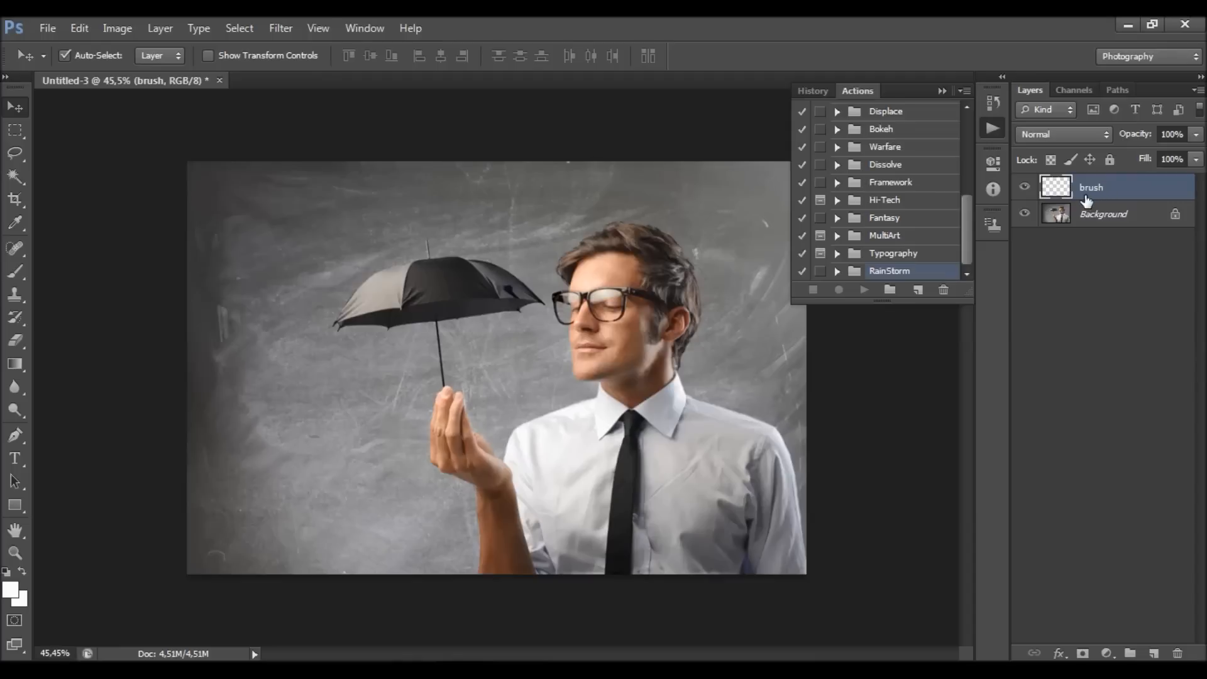
Paint roughly over the man's shirt on the brush layer in red, using a soft round Brush at 108 px and 0% hardness.
{"action": "left_click", "coordinate": [16, 272]}
{"action": "left_click", "coordinate": [11, 589]}
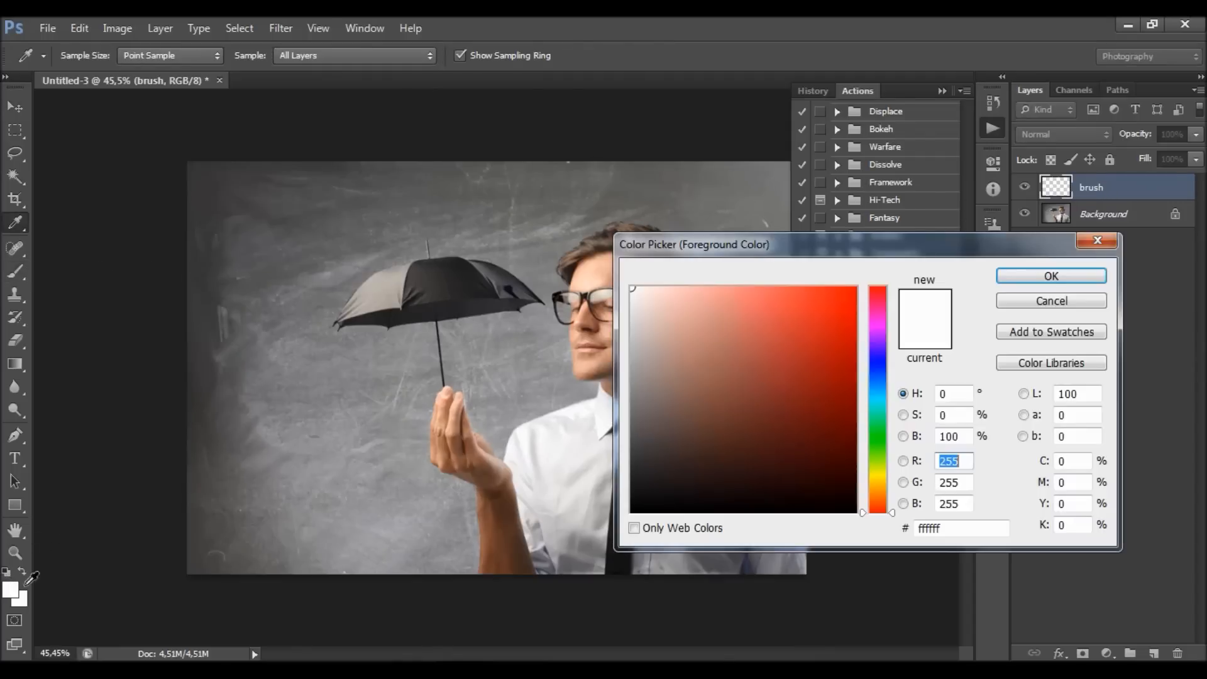
{"action": "key", "text": "Return"}
{"action": "right_click", "coordinate": [614, 383]}
{"action": "left_click_drag", "start_coordinate": [652, 422], "coordinate": [722, 427]}
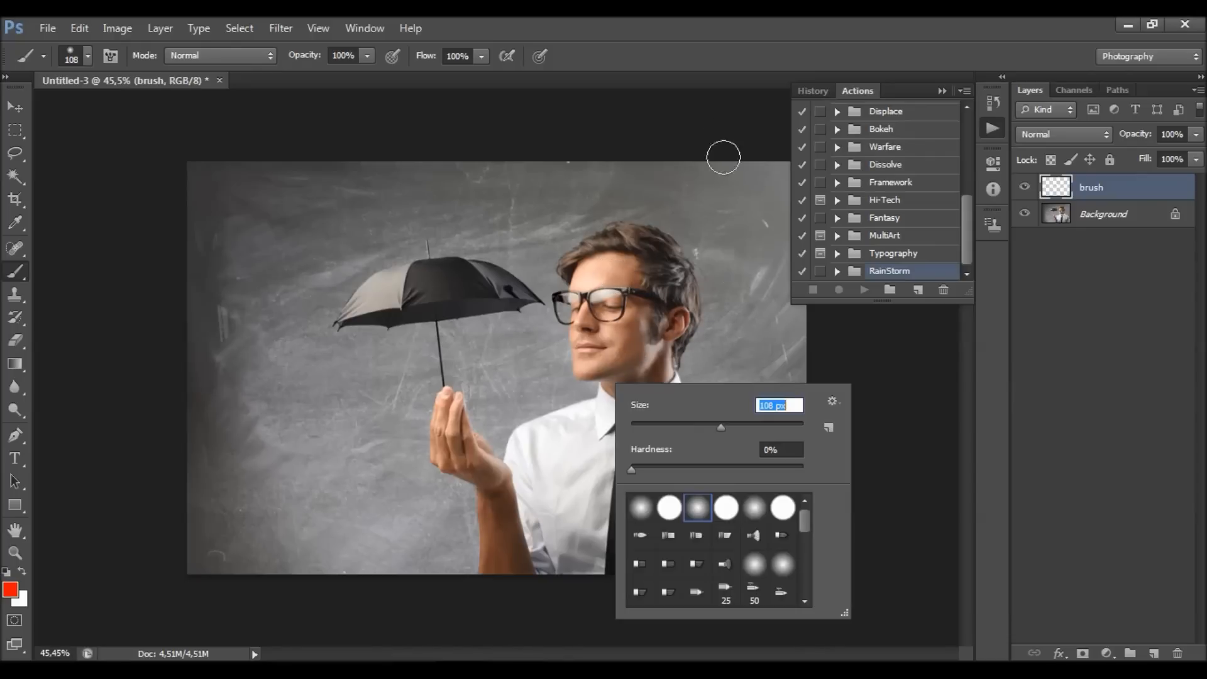
{"action": "left_click", "coordinate": [699, 76]}
{"action": "mouse_move", "coordinate": [632, 443]}
{"action": "left_mouse_down"}
{"action": "mouse_move", "coordinate": [587, 555]}
{"action": "mouse_move", "coordinate": [555, 518]}
{"action": "mouse_move", "coordinate": [531, 521]}
{"action": "mouse_move", "coordinate": [610, 522]}
{"action": "mouse_move", "coordinate": [705, 465]}
{"action": "mouse_move", "coordinate": [739, 535]}
{"action": "left_mouse_up"}
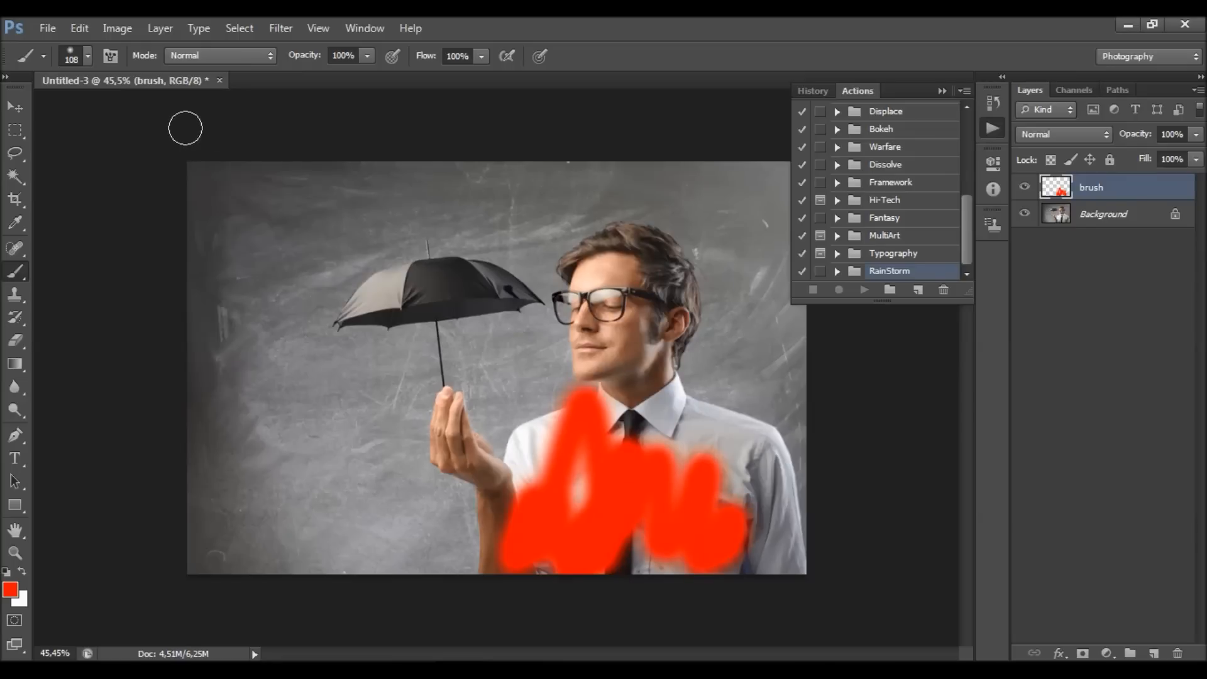
Open the Brush PSD file from the Desktop and close the Untitled-3 document.
{"action": "left_click", "coordinate": [47, 27]}
{"action": "left_click", "coordinate": [66, 64]}
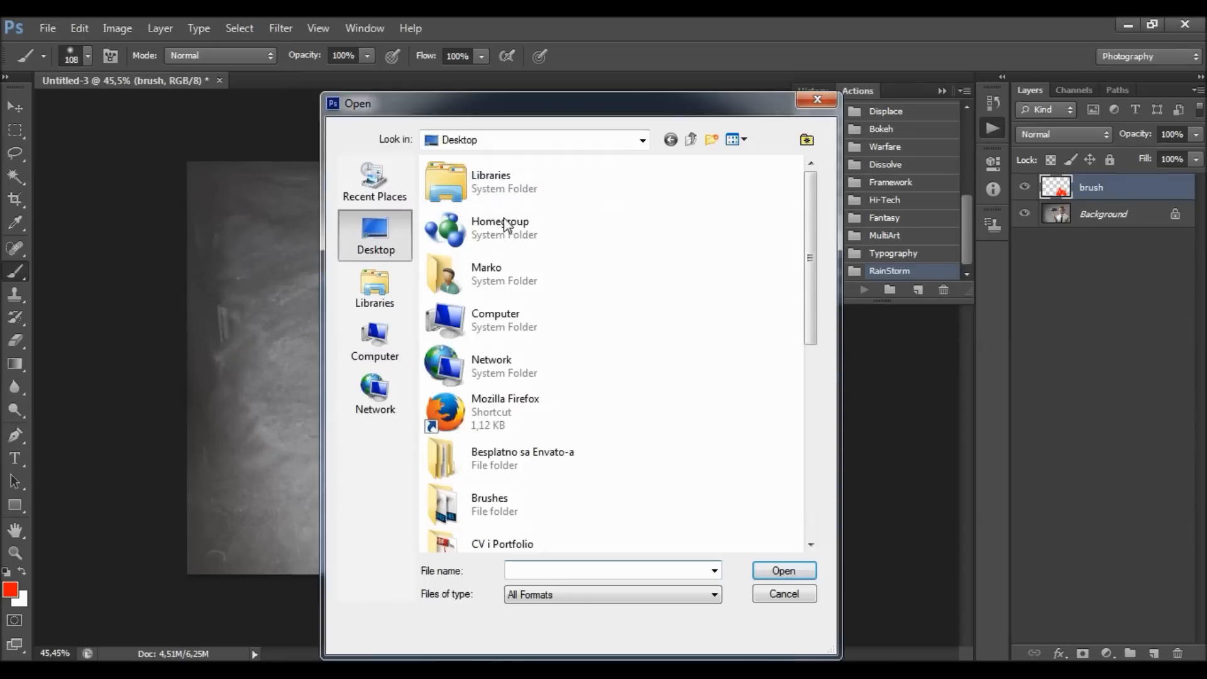
{"action": "scroll", "coordinate": [534, 443], "scroll_direction": "down", "scroll_amount": 5}
{"action": "left_click", "coordinate": [503, 393]}
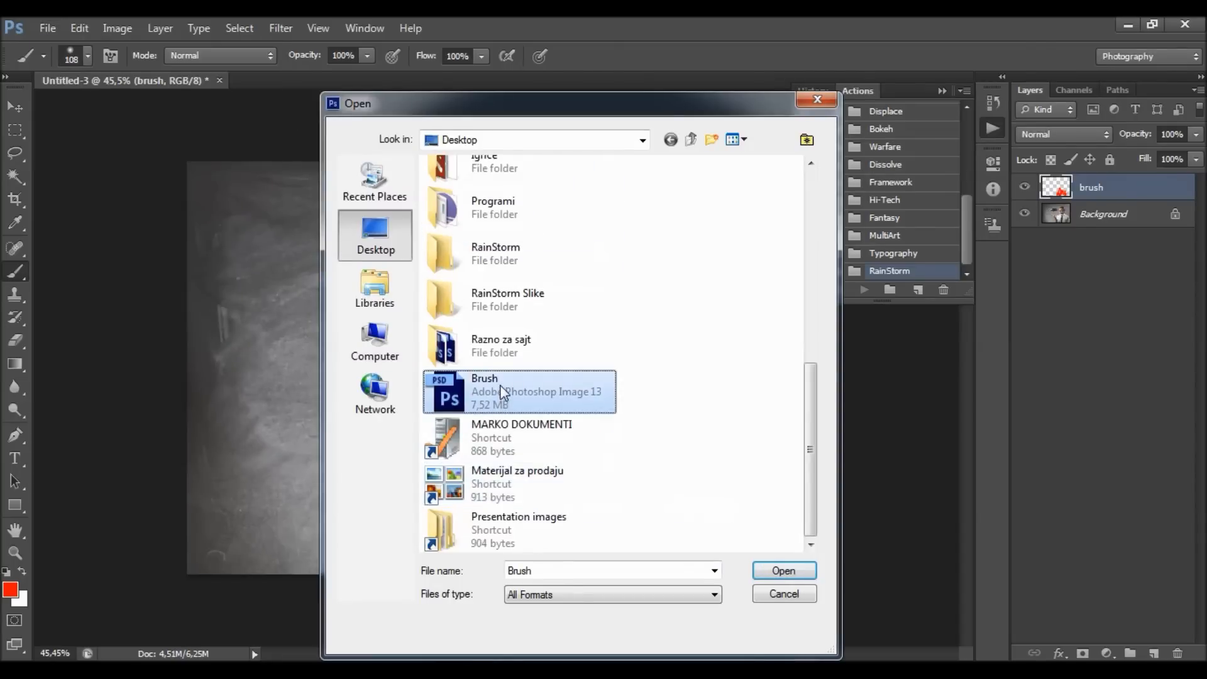
{"action": "double_click", "coordinate": [498, 395]}
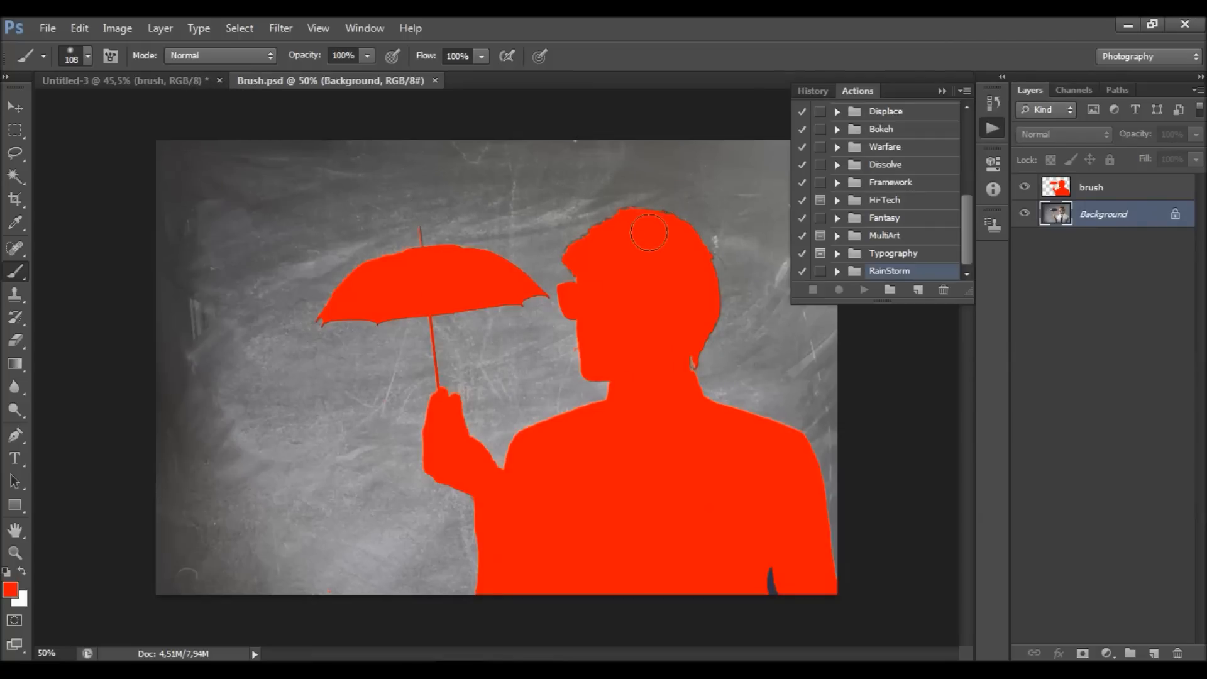
{"action": "left_click", "coordinate": [213, 81]}
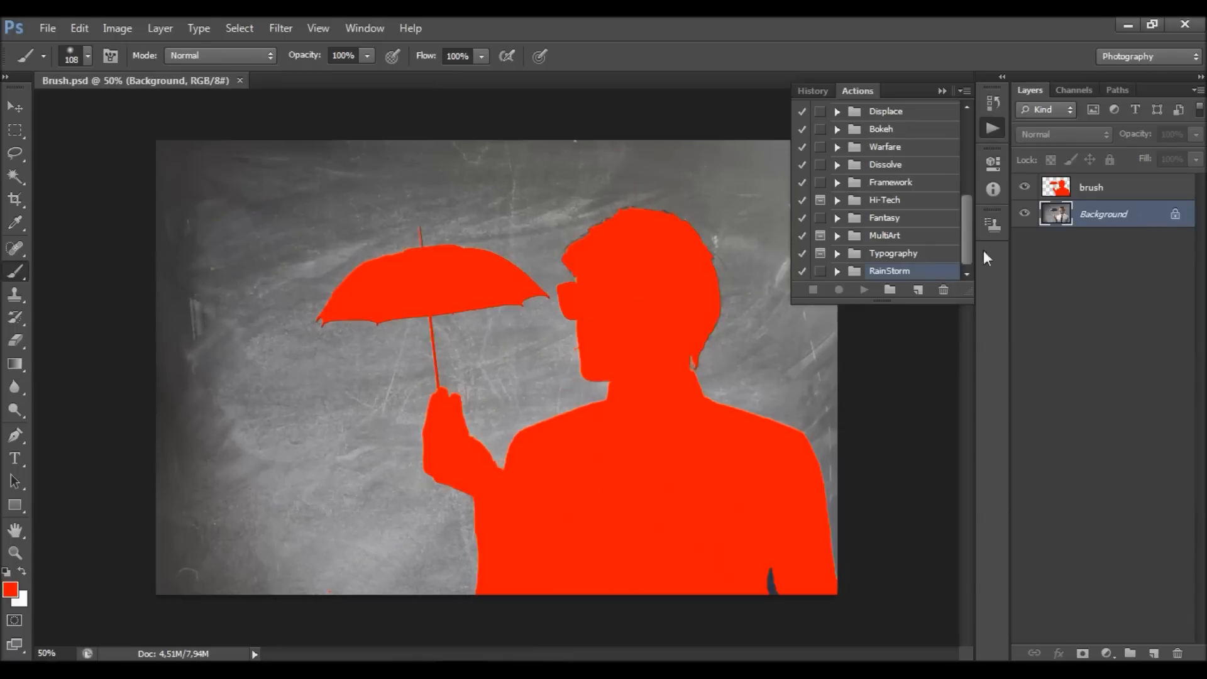
Run the RainStorm action from the RainStorm set with the brush layer selected.
{"action": "left_click", "coordinate": [1090, 187]}
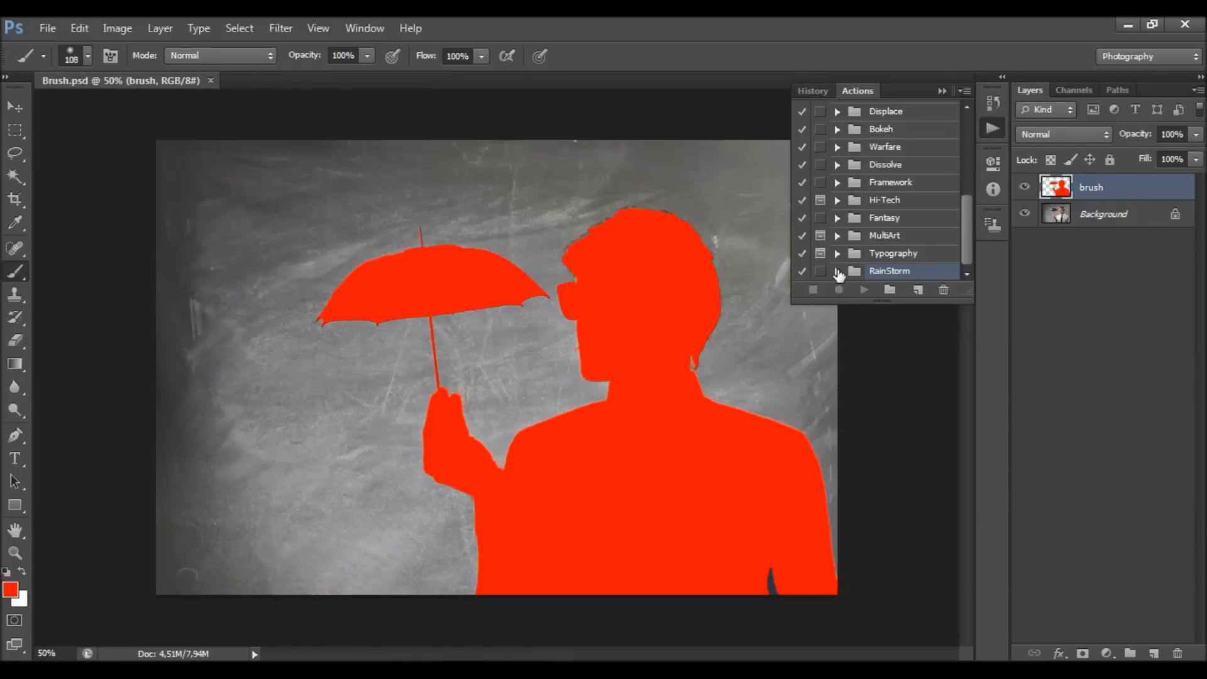
{"action": "left_click", "coordinate": [837, 270]}
{"action": "left_click", "coordinate": [887, 255]}
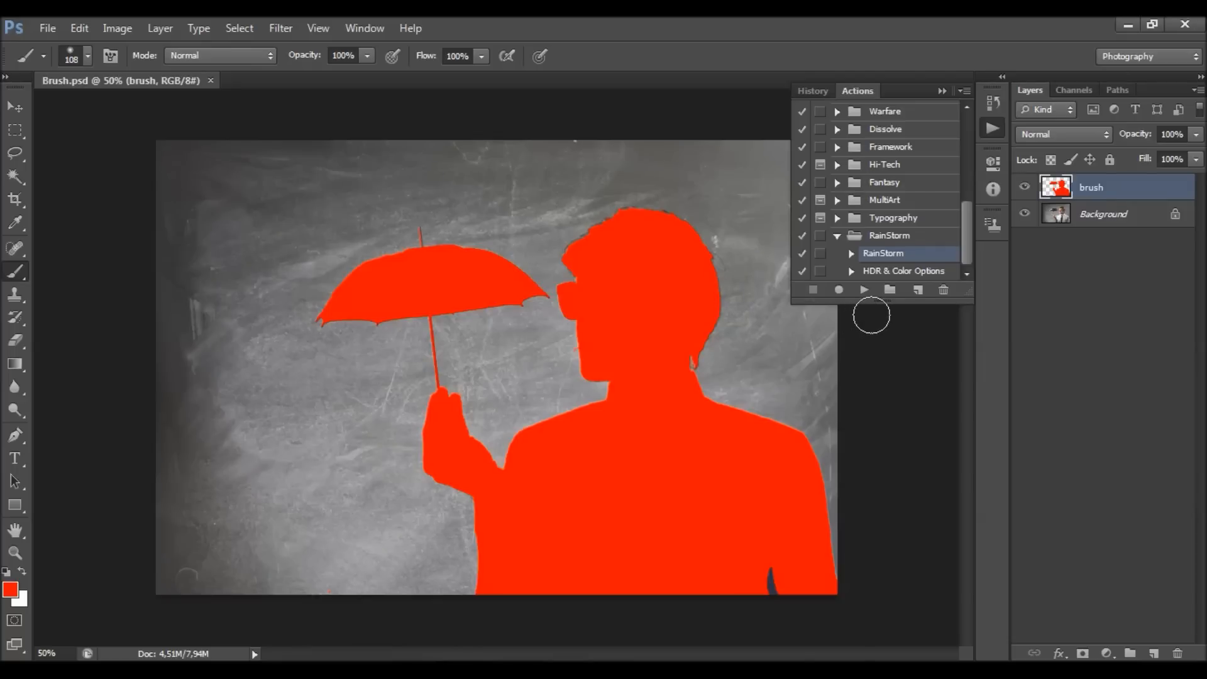
{"action": "left_click", "coordinate": [864, 289]}
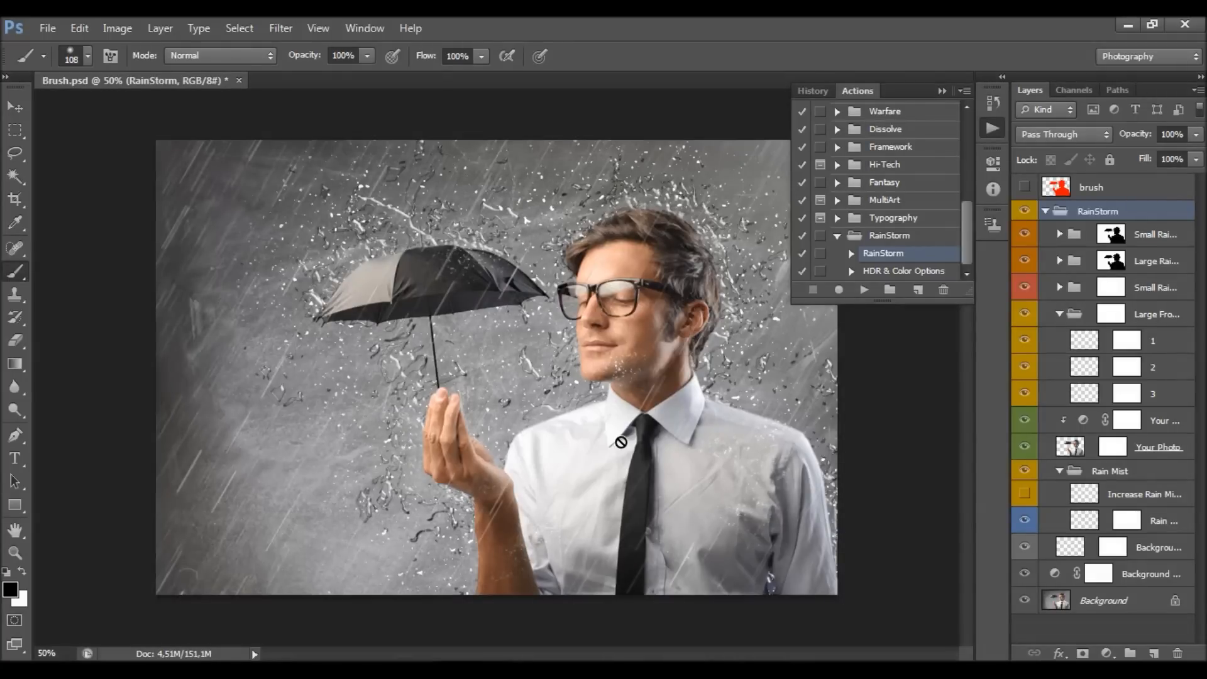
Widen the layer list to show full layer names, and collapse the RainStorm group with all its subgroups.
{"action": "left_click", "coordinate": [941, 91]}
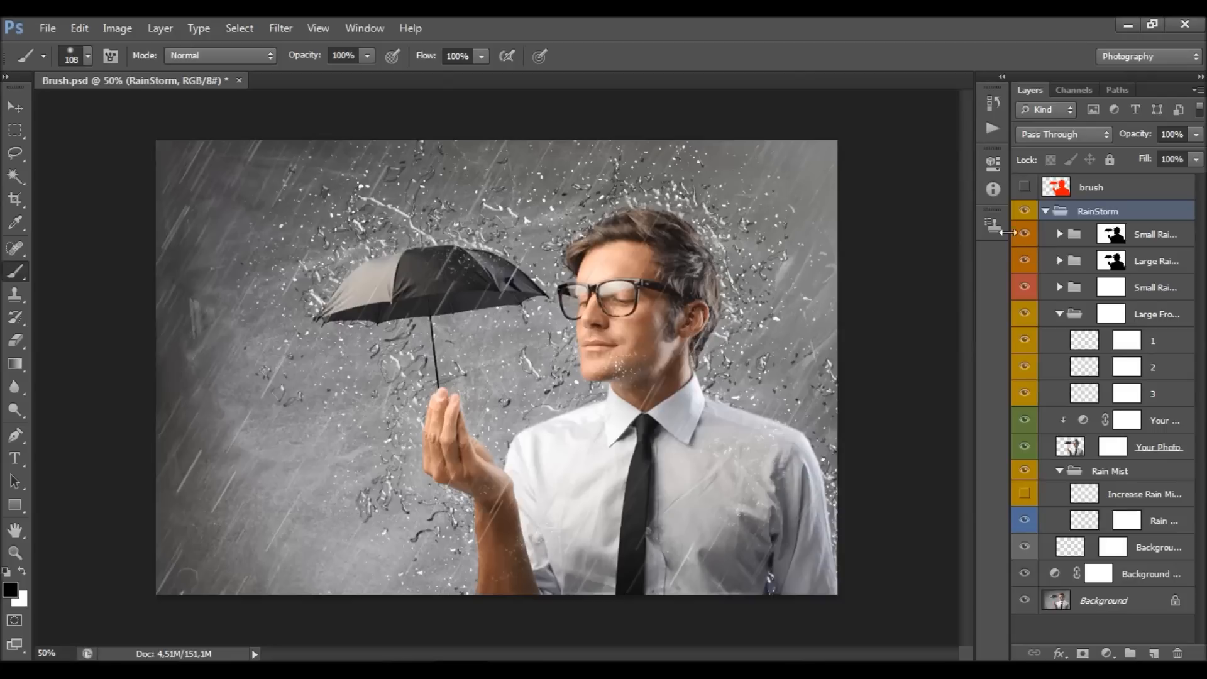
{"action": "left_click_drag", "start_coordinate": [1007, 232], "coordinate": [950, 223]}
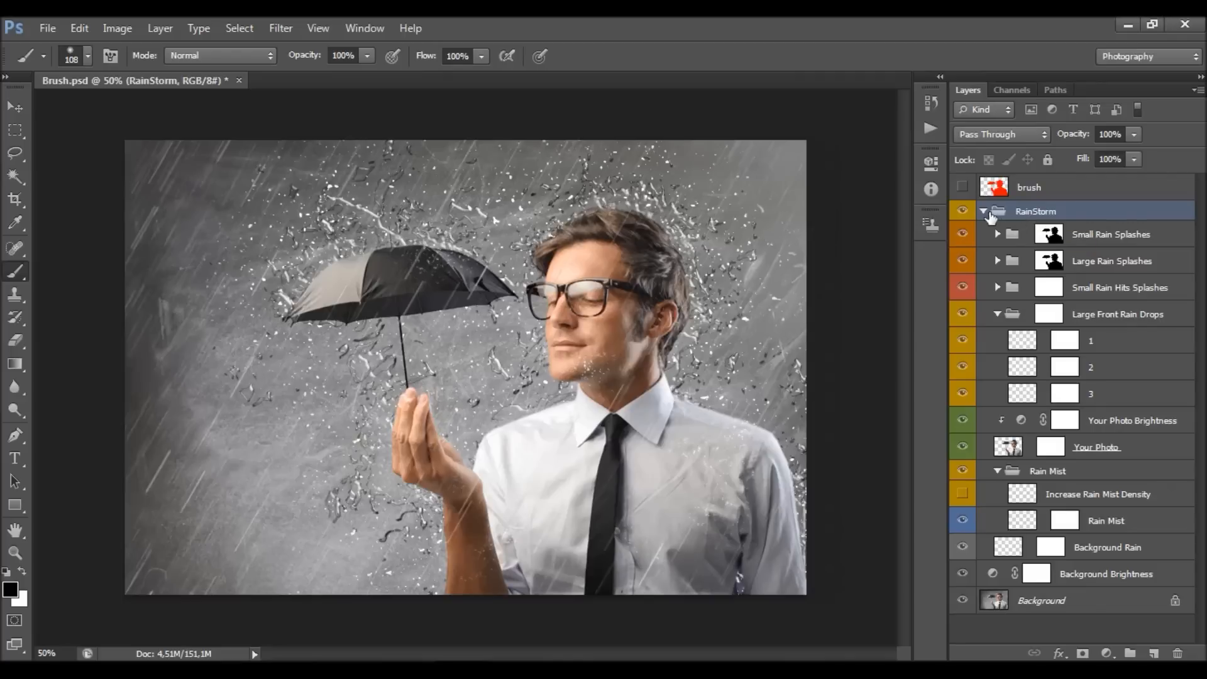
{"action": "left_click", "coordinate": [983, 212], "text": "alt"}
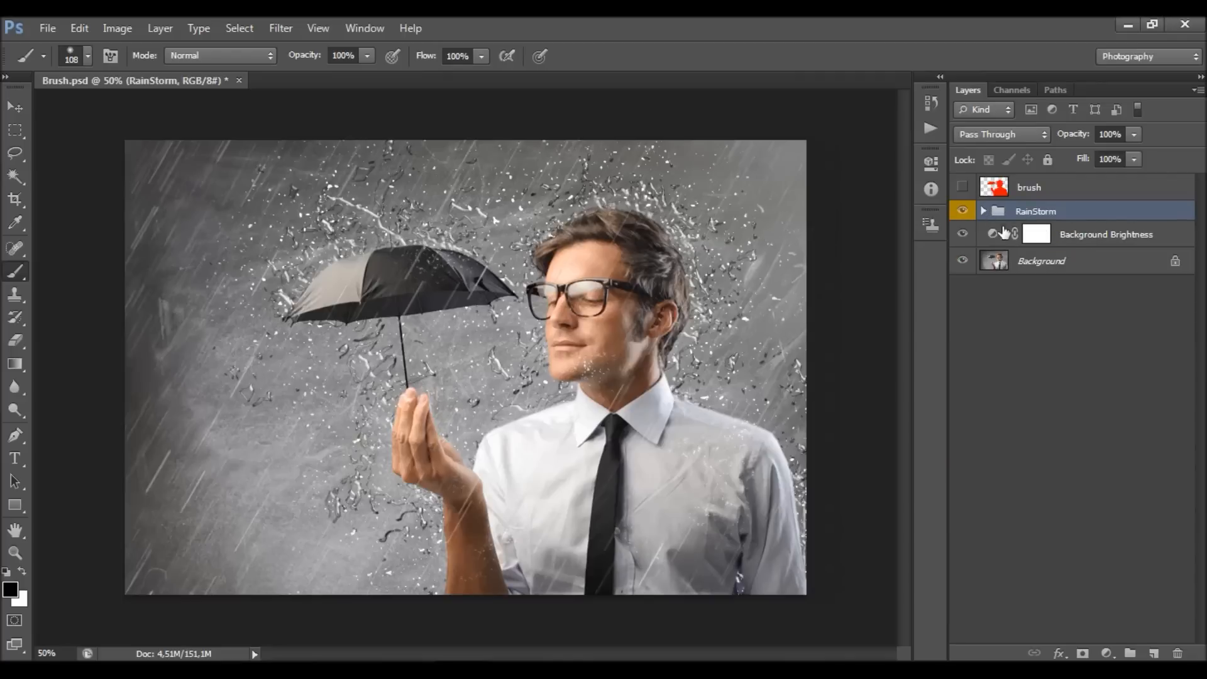
{"action": "left_click", "coordinate": [983, 212]}
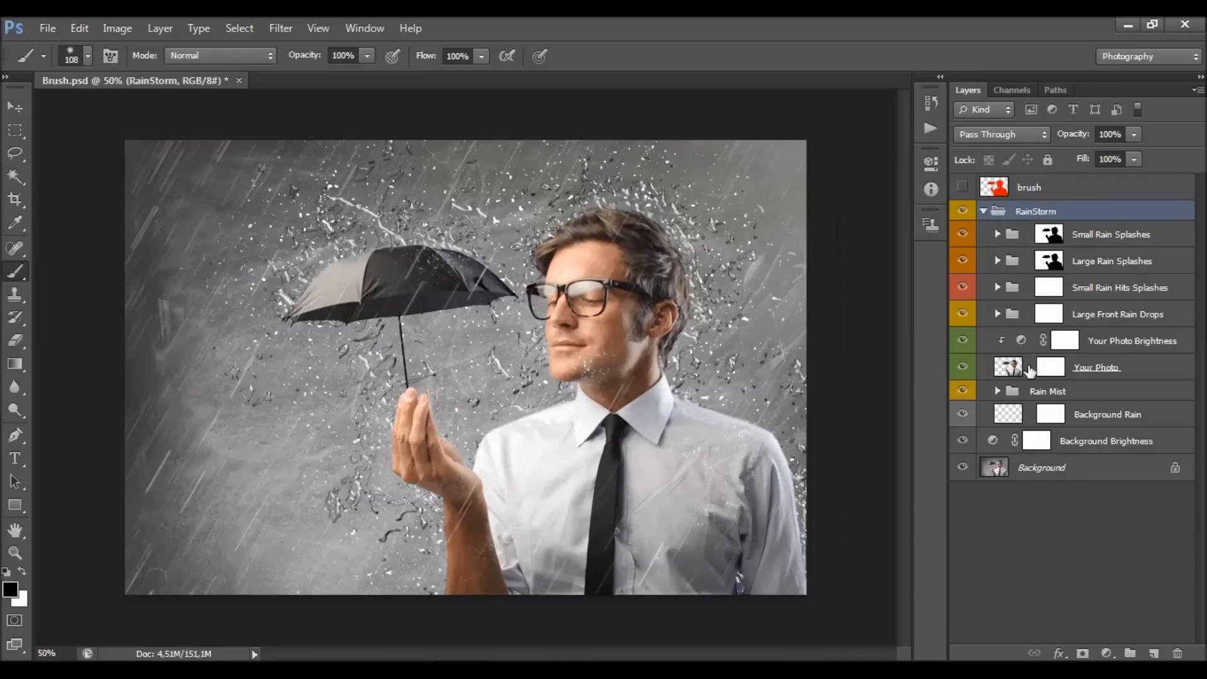
{"action": "left_click", "coordinate": [984, 211]}
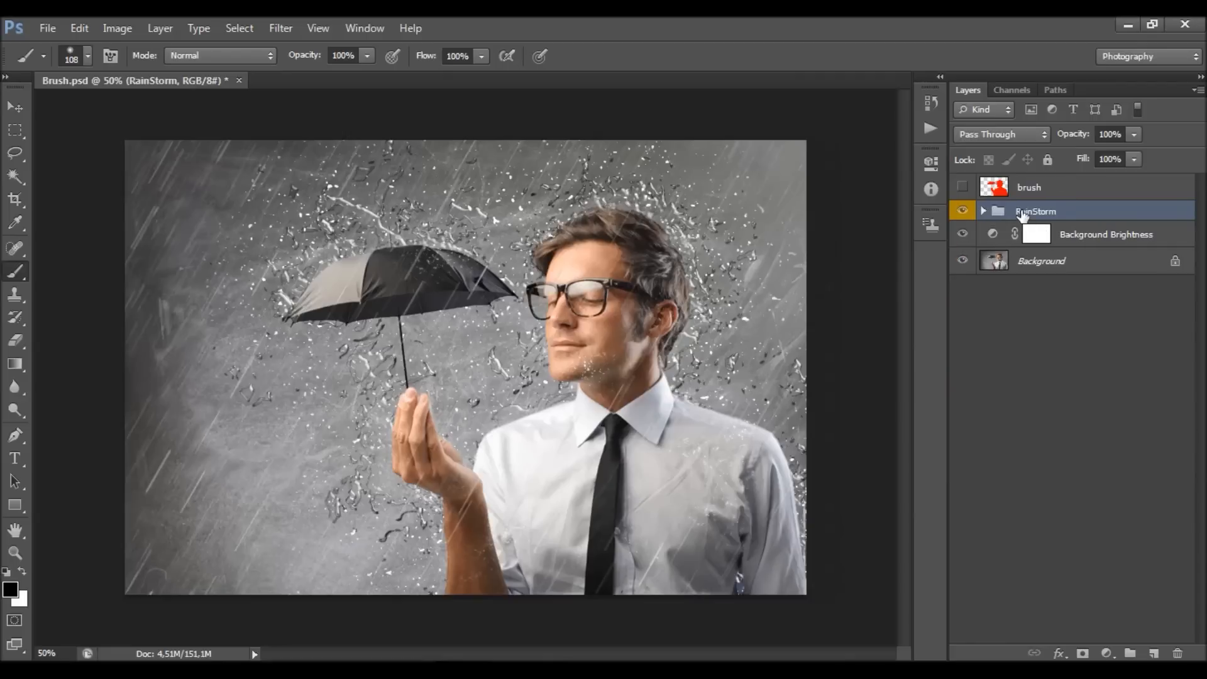
Select the brush layer and toggle its visibility to compare the painted area with the rain effect.
{"action": "left_click", "coordinate": [1036, 195]}
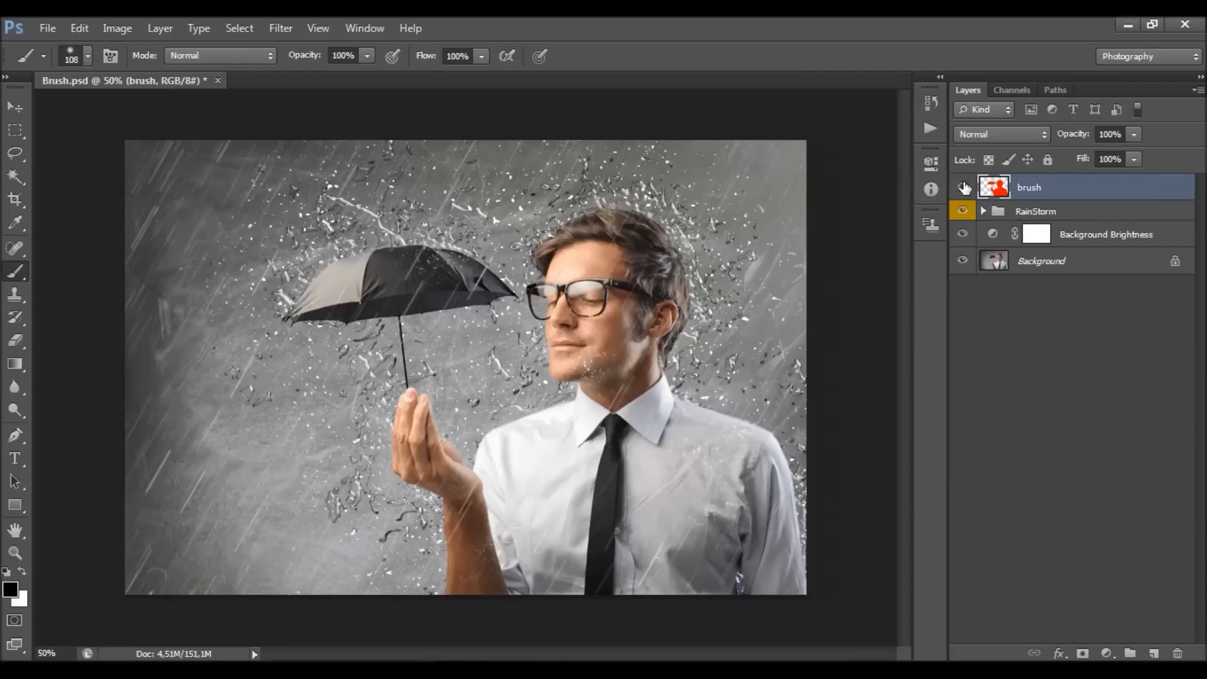
{"action": "left_click", "coordinate": [963, 187]}
{"action": "left_click", "coordinate": [962, 187]}
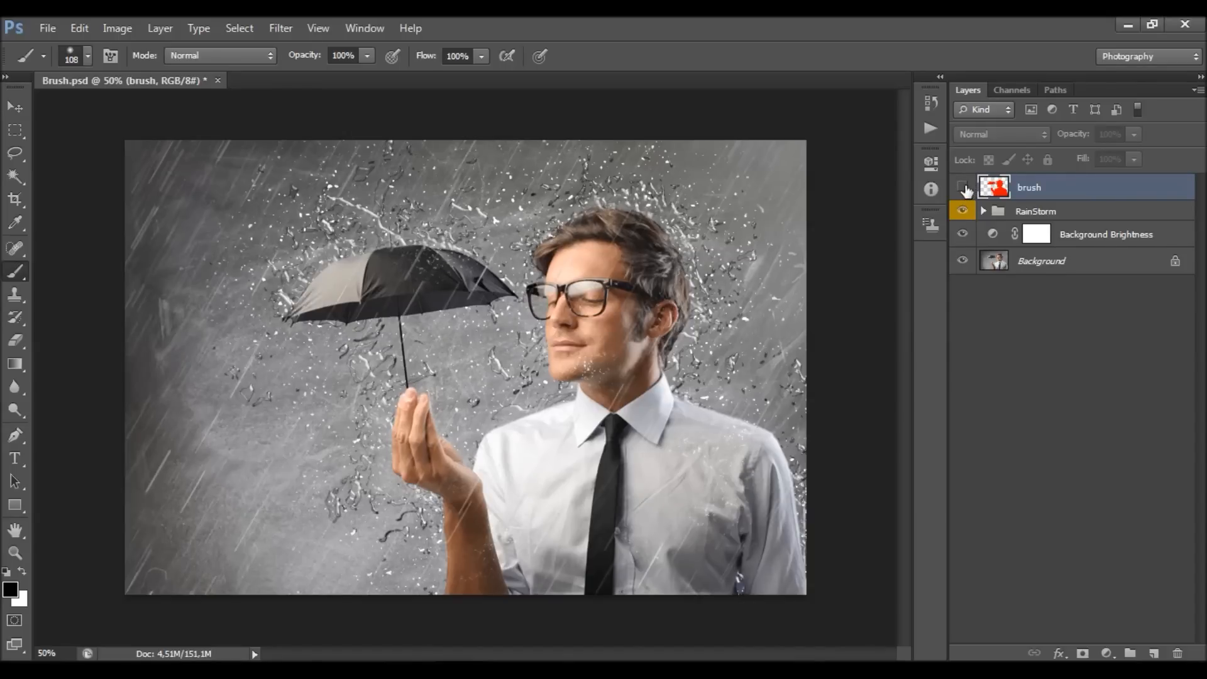
{"action": "left_click", "coordinate": [963, 188]}
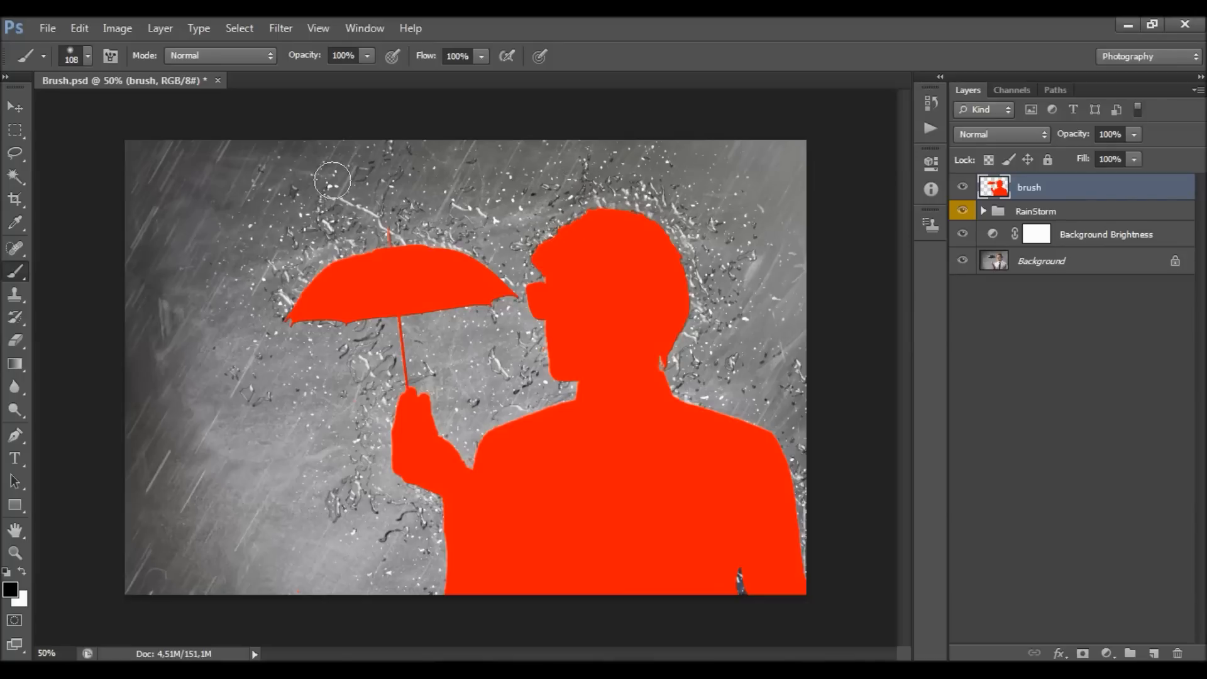
Try deleting the RainStorm group together with the Background Brightness layer, and undo the deletion.
{"action": "left_click", "coordinate": [1052, 215]}
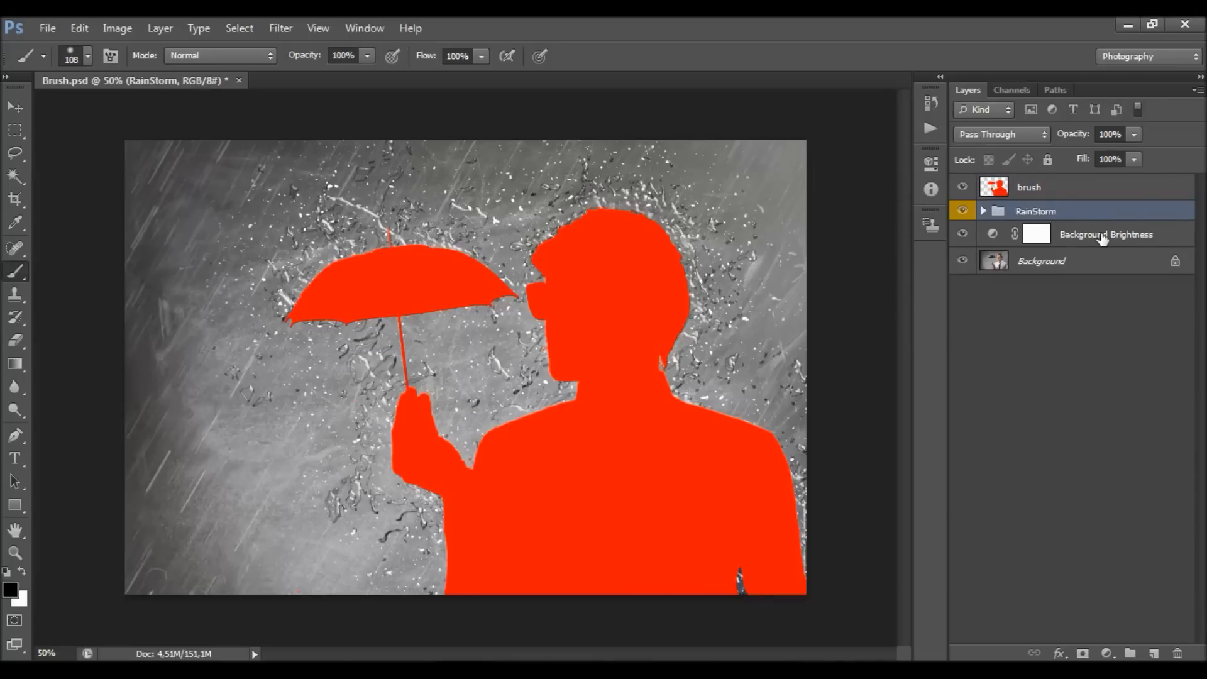
{"action": "left_click", "coordinate": [1102, 236], "text": "shift"}
{"action": "key", "text": "Delete"}
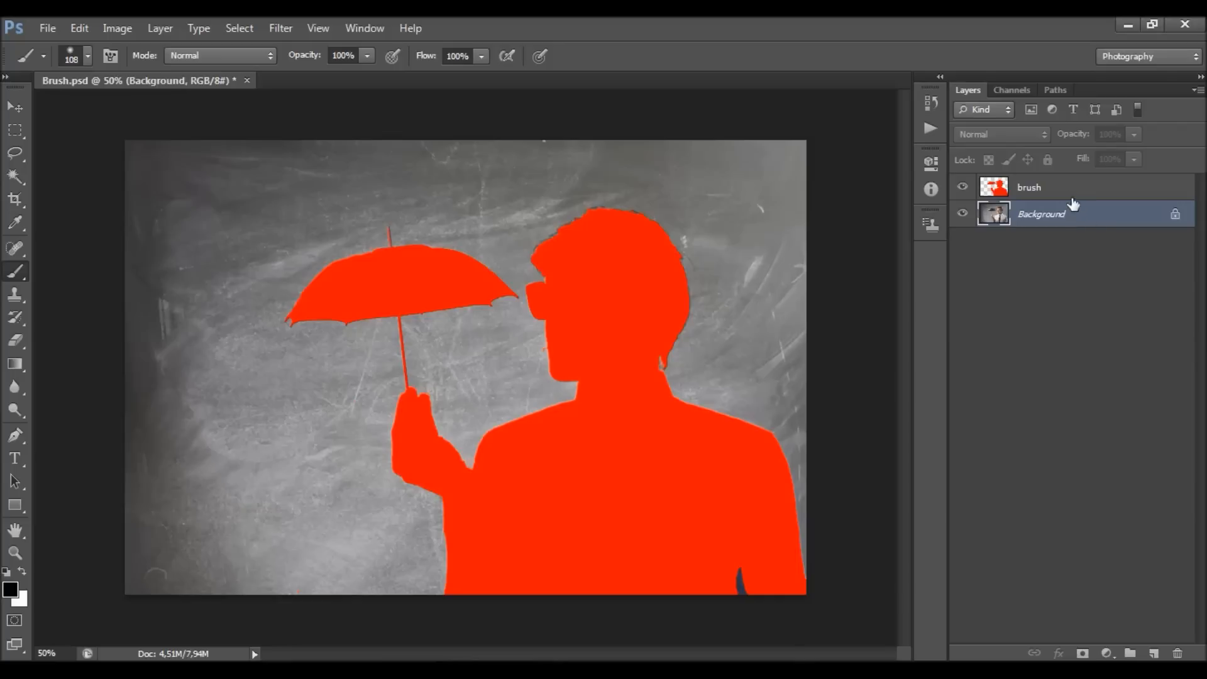
{"action": "left_click", "coordinate": [932, 128]}
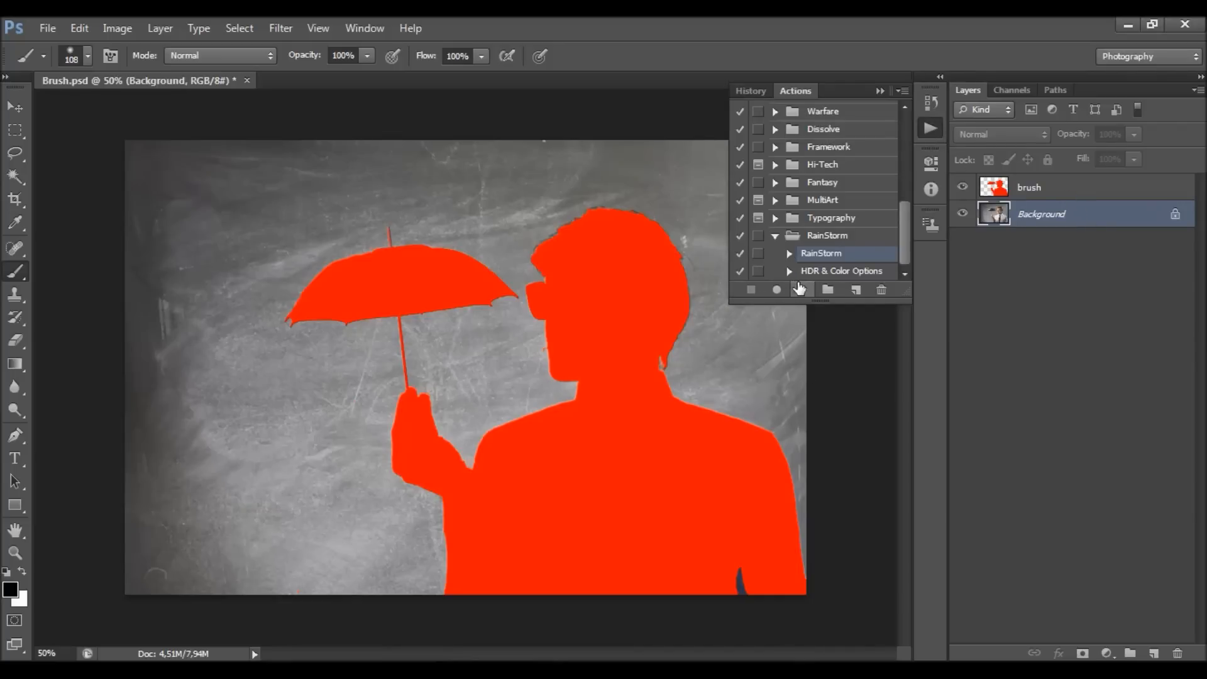
{"action": "left_click", "coordinate": [880, 92]}
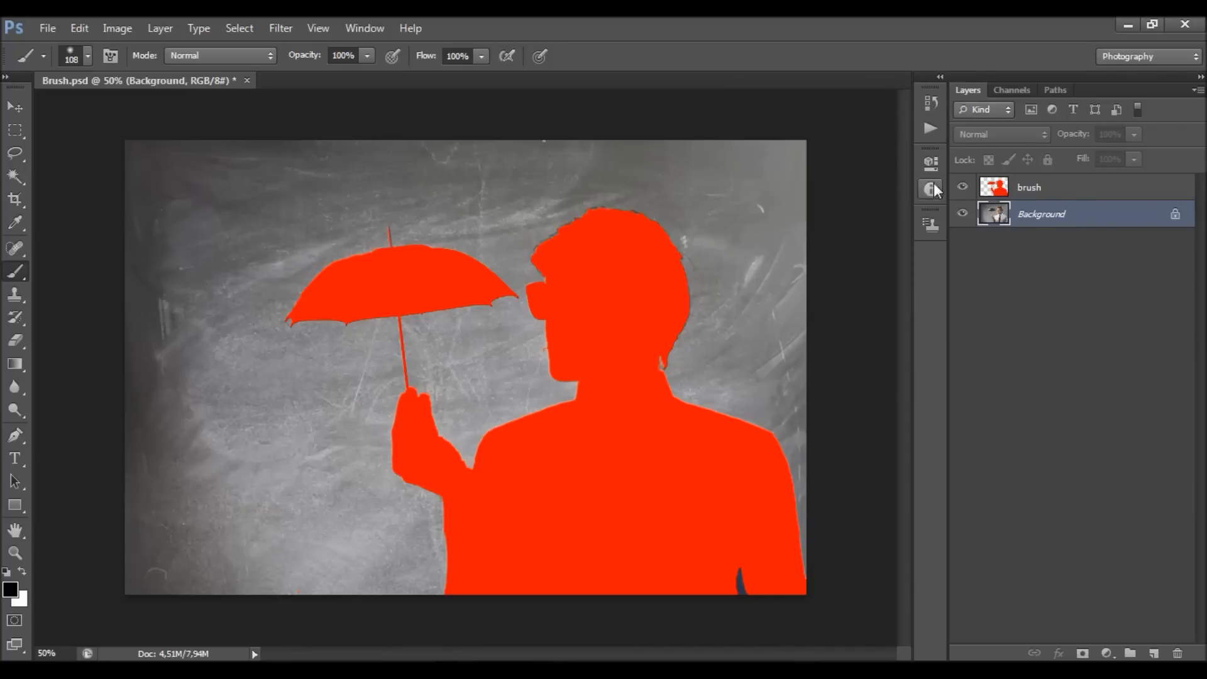
{"action": "key", "text": "ctrl+z"}
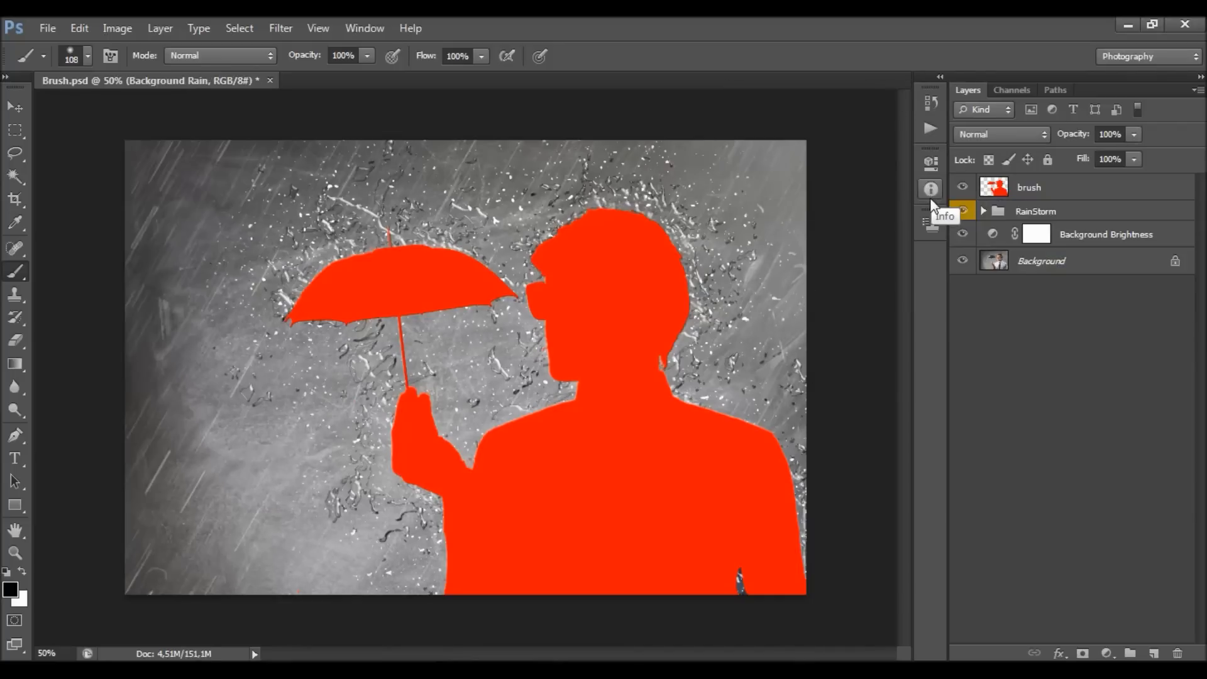
Hide the brush layer and toggle the RainStorm group's visibility to compare the photo with and without the effect.
{"action": "left_click", "coordinate": [962, 187]}
{"action": "left_click", "coordinate": [1073, 212]}
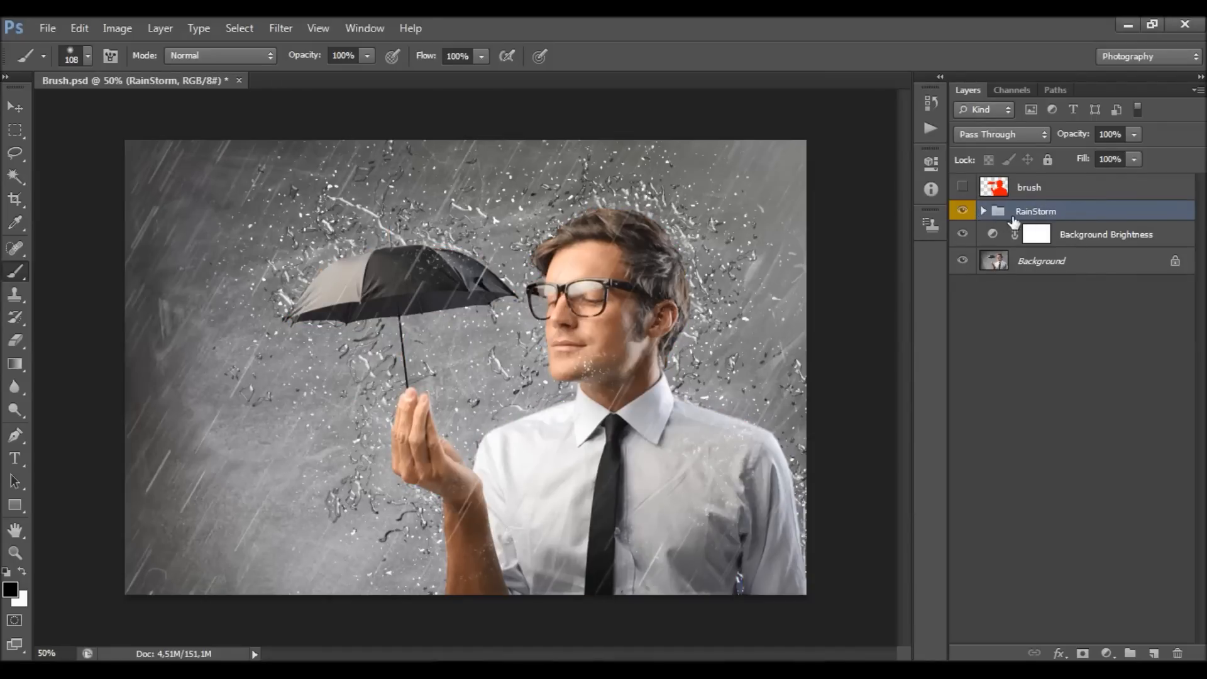
{"action": "left_click", "coordinate": [963, 212]}
{"action": "left_click", "coordinate": [963, 212]}
{"action": "left_click", "coordinate": [963, 212]}
{"action": "left_click", "coordinate": [963, 212]}
In the Background Brightness adjustment, set the Levels shadow input to 20 and the midtone input to 1.
{"action": "left_click", "coordinate": [983, 212]}
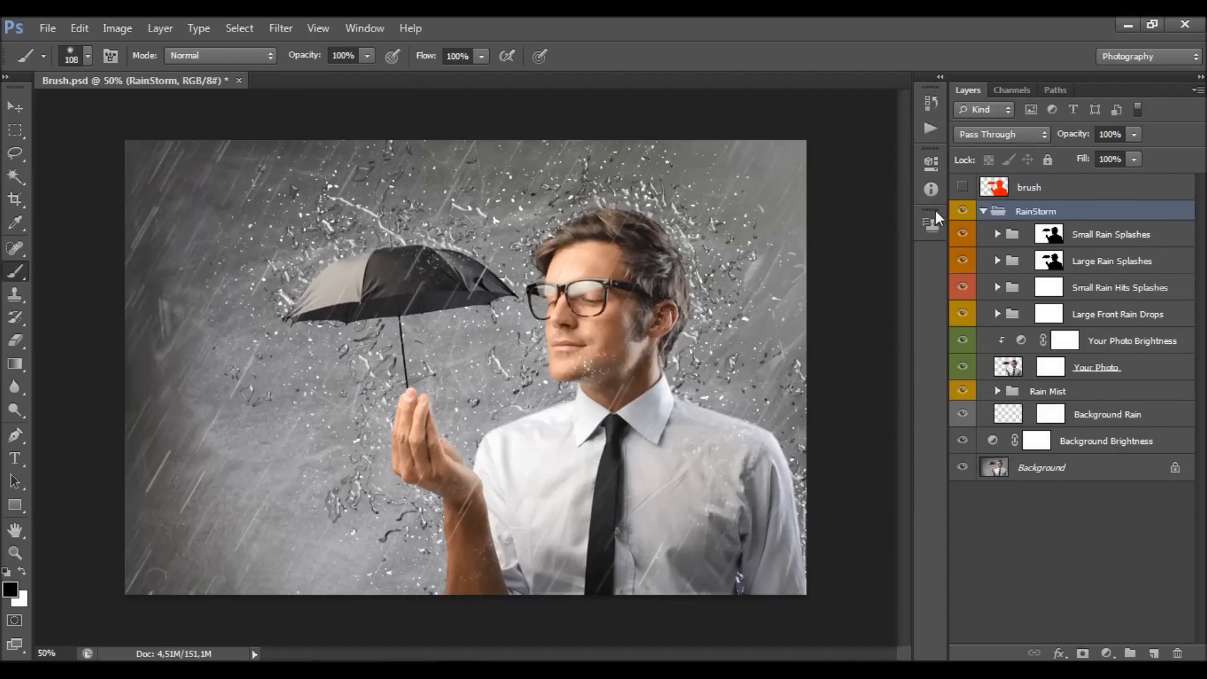
{"action": "left_click", "coordinate": [1040, 467]}
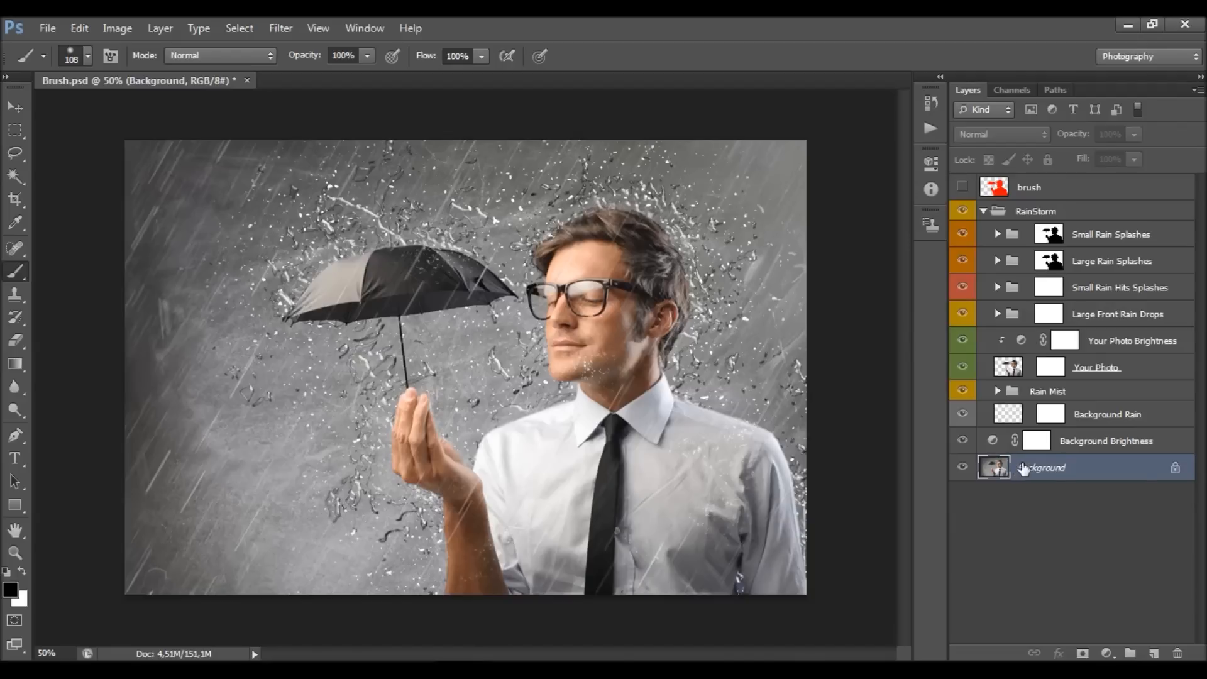
{"action": "left_click", "coordinate": [1093, 444]}
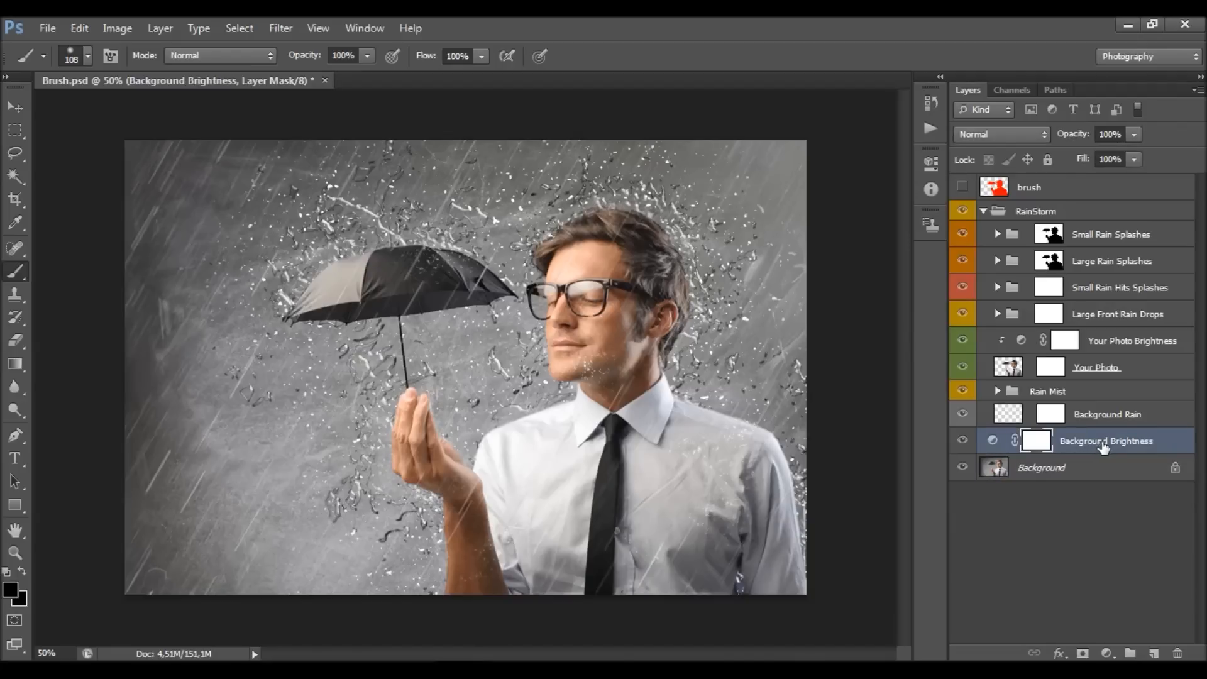
{"action": "double_click", "coordinate": [991, 442]}
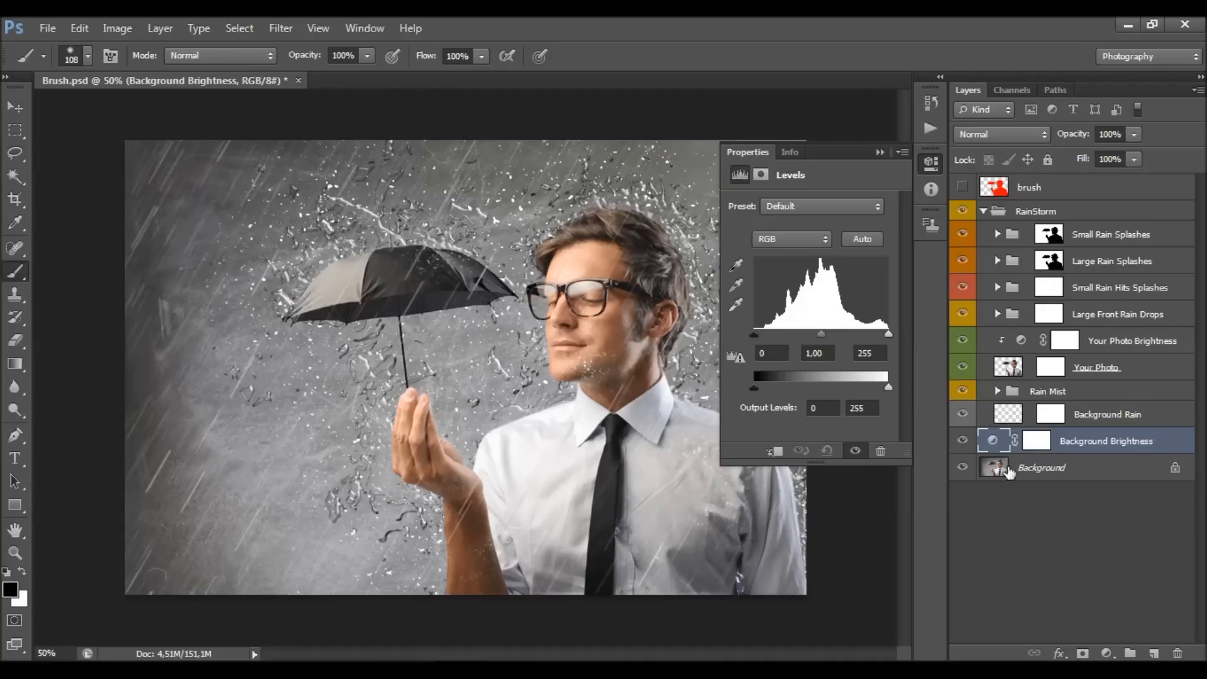
{"action": "left_click_drag", "start_coordinate": [752, 334], "coordinate": [763, 333]}
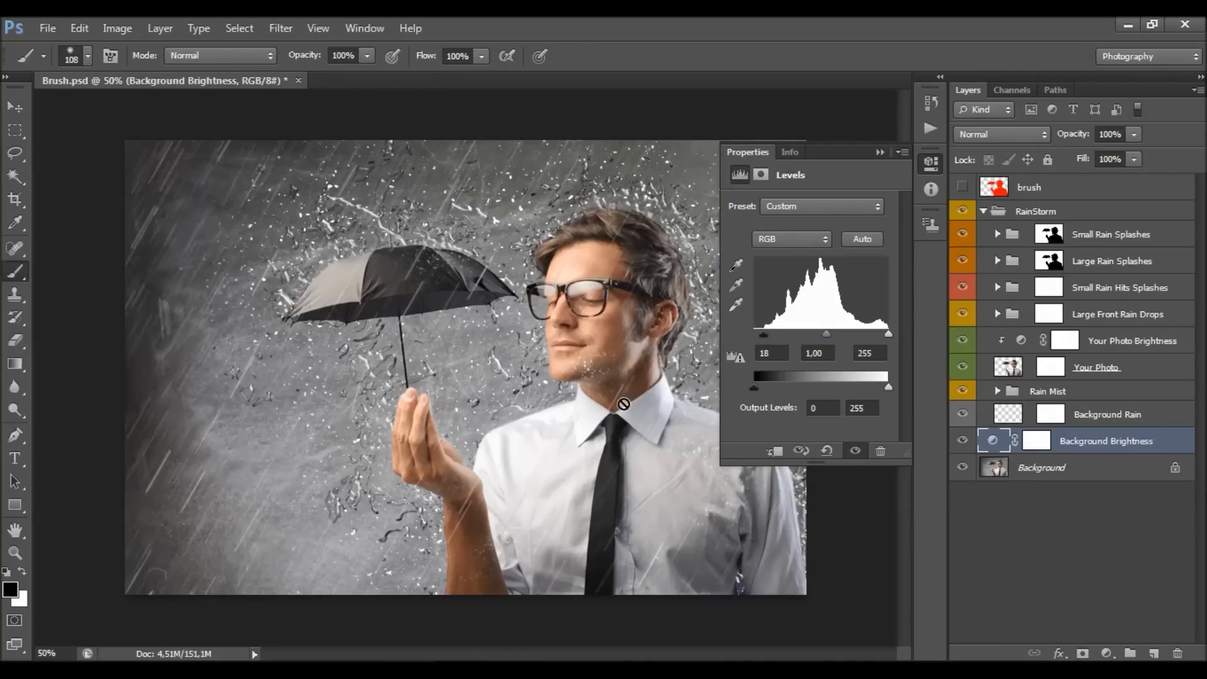
{"action": "left_click_drag", "start_coordinate": [887, 333], "coordinate": [805, 333]}
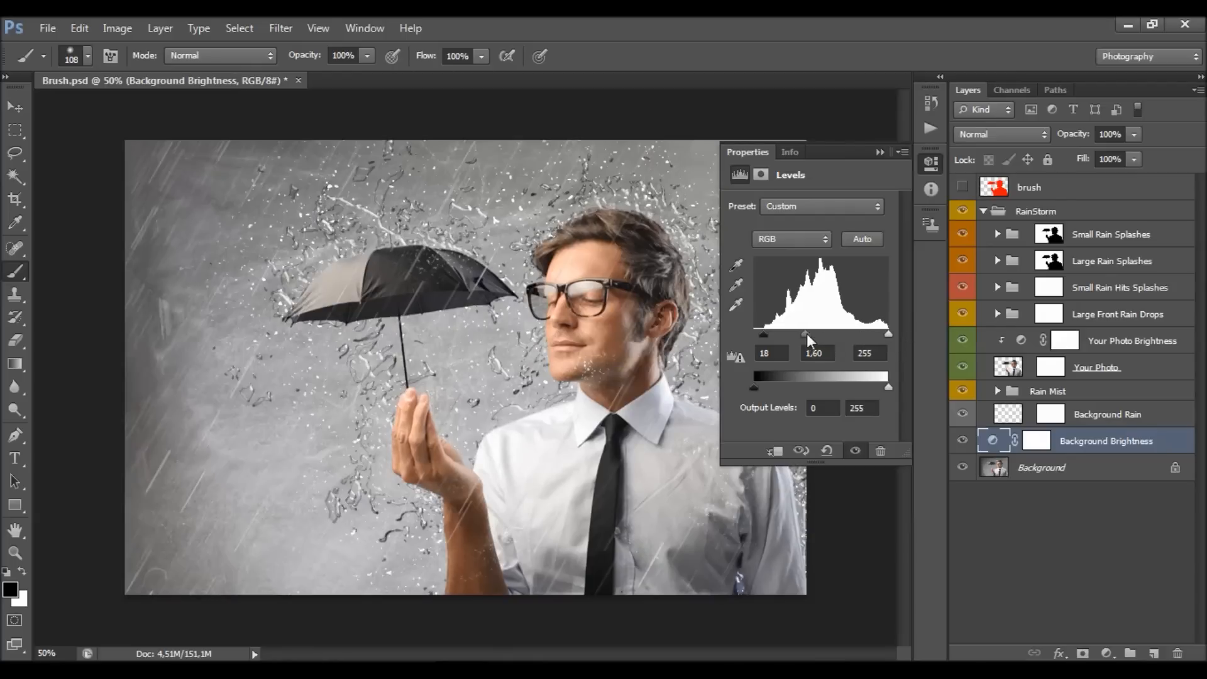
{"action": "double_click", "coordinate": [816, 352]}
{"action": "type", "text": "1"}
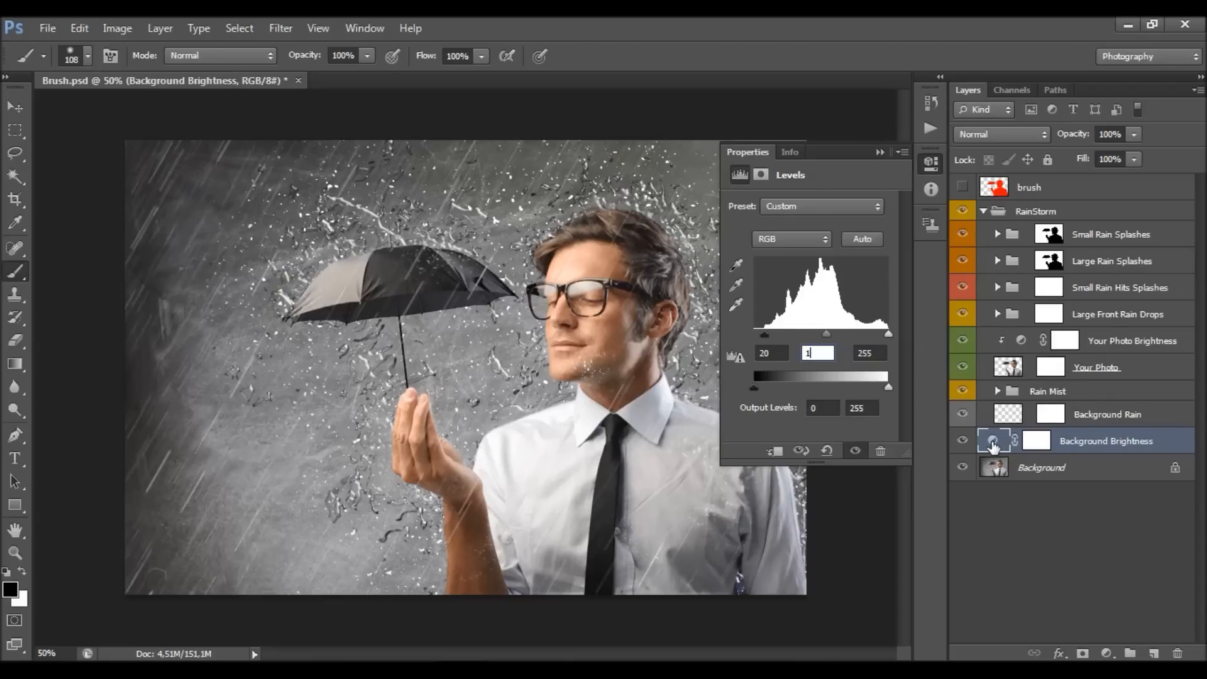
{"action": "left_click", "coordinate": [880, 152]}
Select the Background Rain layer and toggle its visibility and the brush layer's to examine the rain behind the subject.
{"action": "left_click", "coordinate": [1087, 420]}
{"action": "left_click", "coordinate": [962, 415]}
{"action": "left_click", "coordinate": [962, 414]}
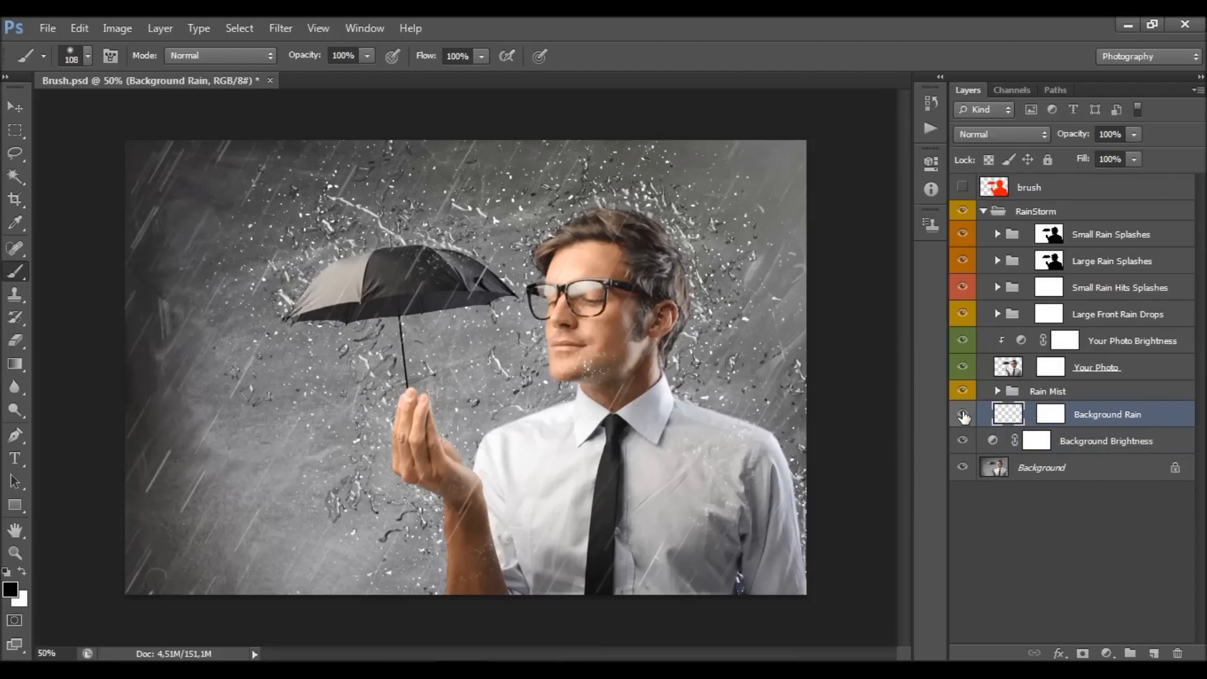
{"action": "left_click", "coordinate": [963, 188]}
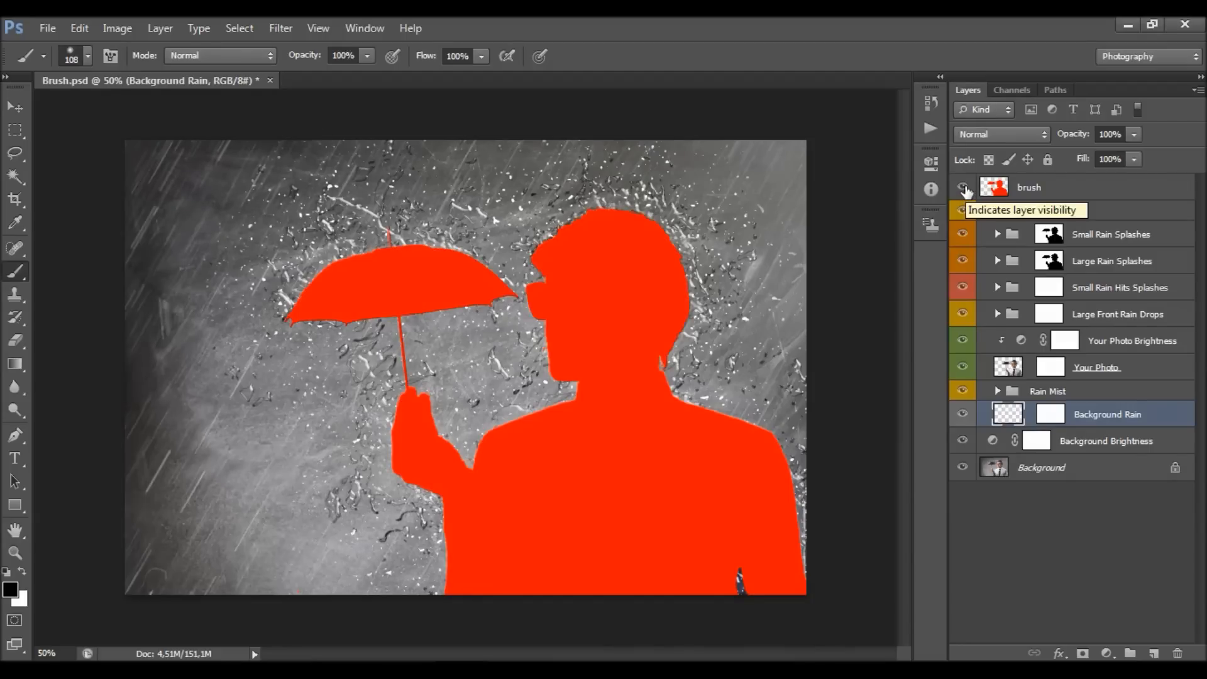
{"action": "left_click", "coordinate": [963, 188]}
{"action": "left_click", "coordinate": [962, 414]}
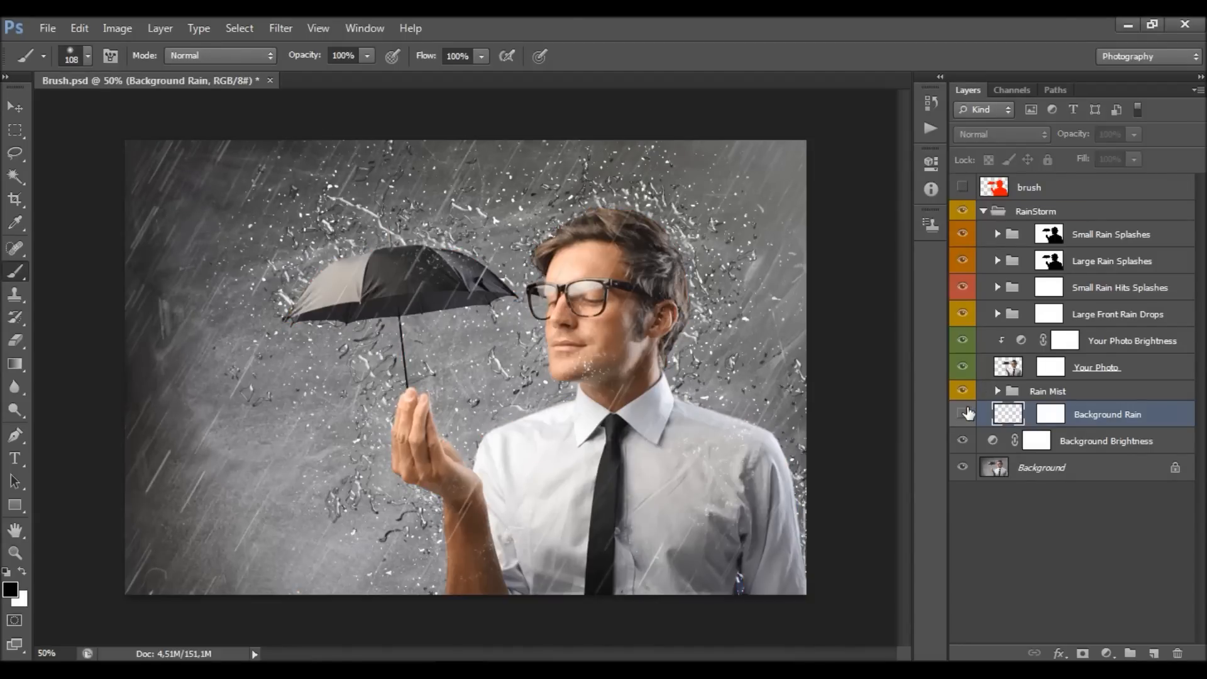
{"action": "left_click", "coordinate": [962, 414]}
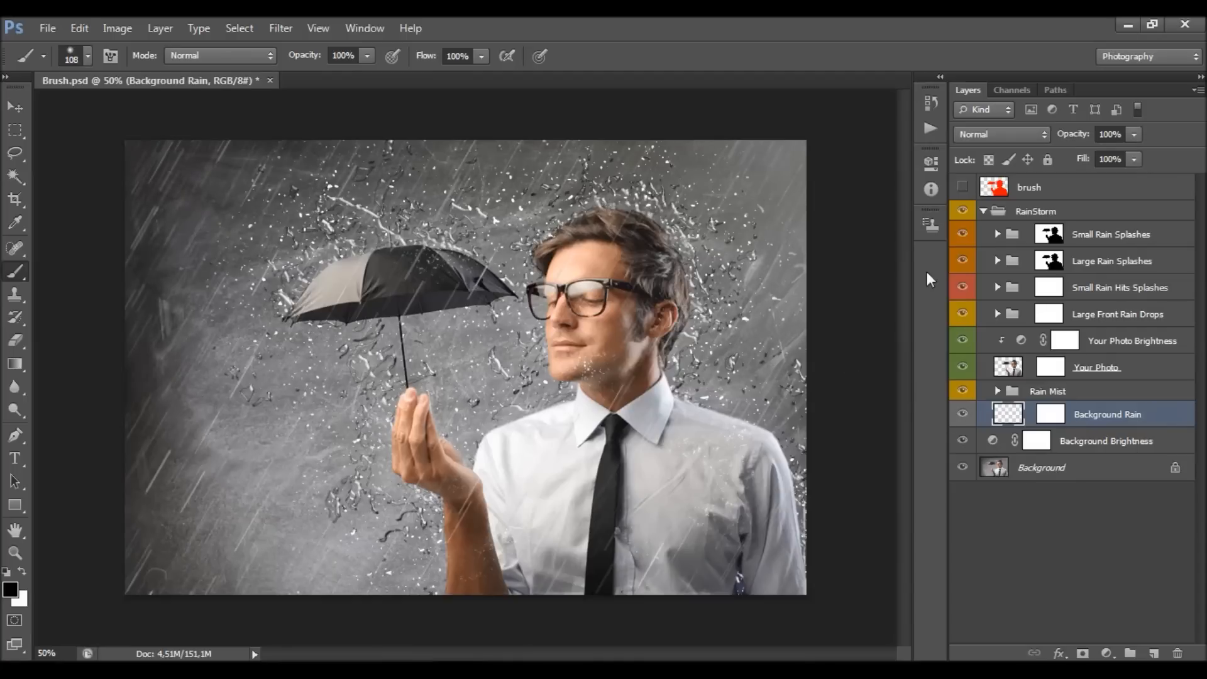
Try duplicating the Background Rain layer, and undo the duplication.
{"action": "key", "text": "ctrl+j"}
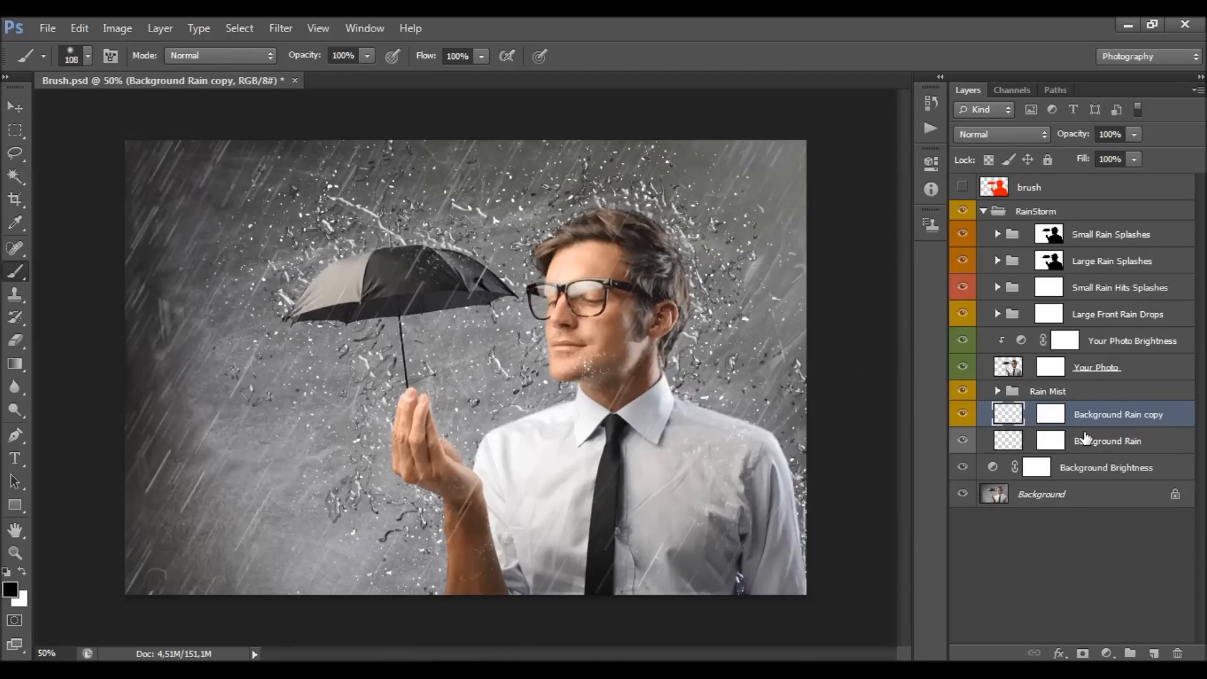
{"action": "key", "text": "ctrl+z"}
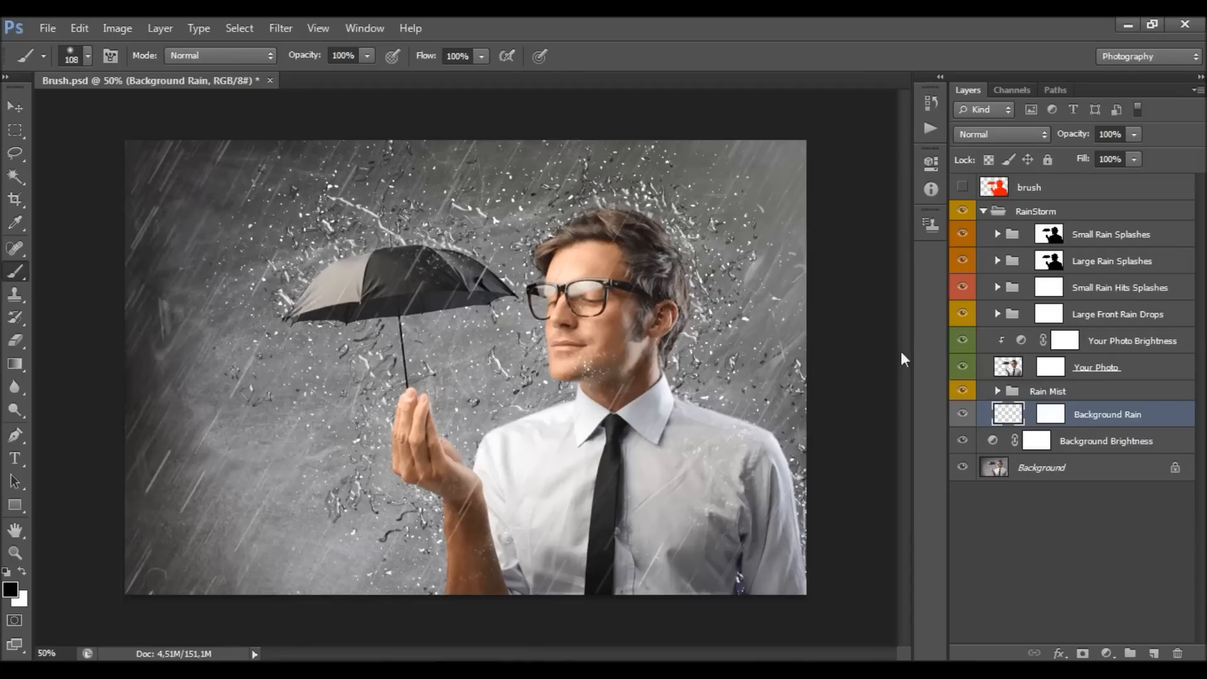
Try painting with the brush on the Background Rain layer's mask near the photo's left edge, and undo the stroke.
{"action": "left_click", "coordinate": [1041, 418]}
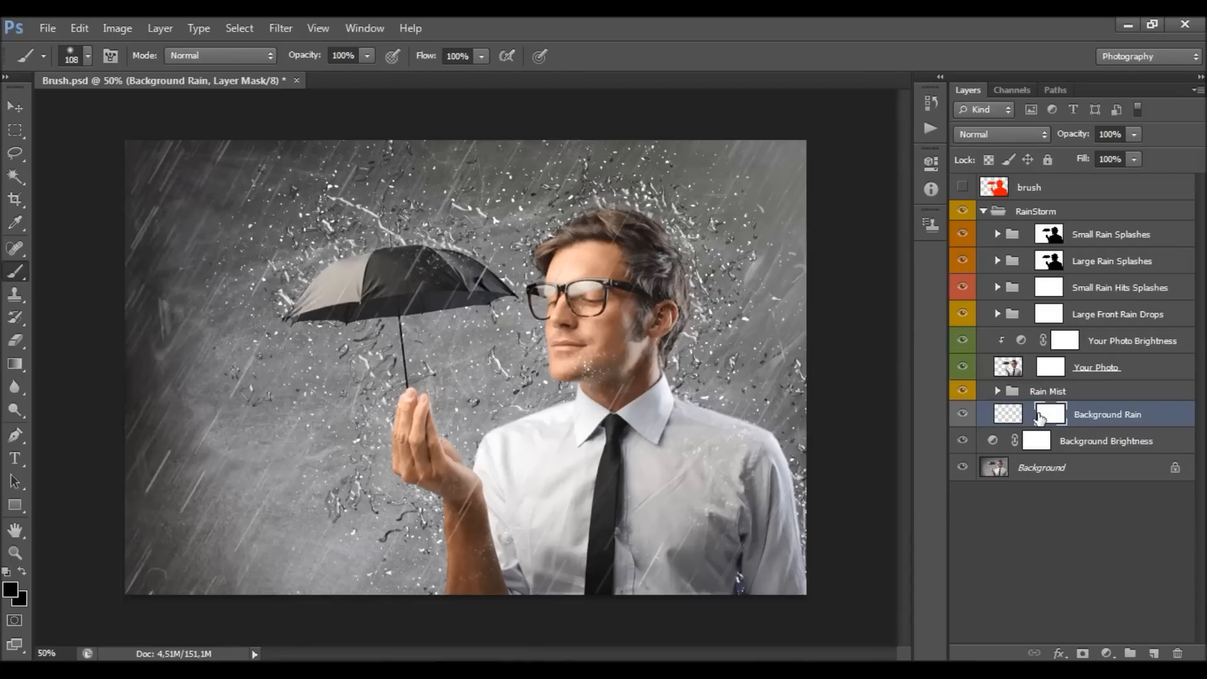
{"action": "left_click", "coordinate": [23, 572]}
{"action": "mouse_move", "coordinate": [145, 296]}
{"action": "left_mouse_down"}
{"action": "mouse_move", "coordinate": [223, 281]}
{"action": "mouse_move", "coordinate": [89, 190]}
{"action": "left_mouse_up"}
{"action": "key", "text": "ctrl+z"}
{"action": "left_click", "coordinate": [1007, 413]}
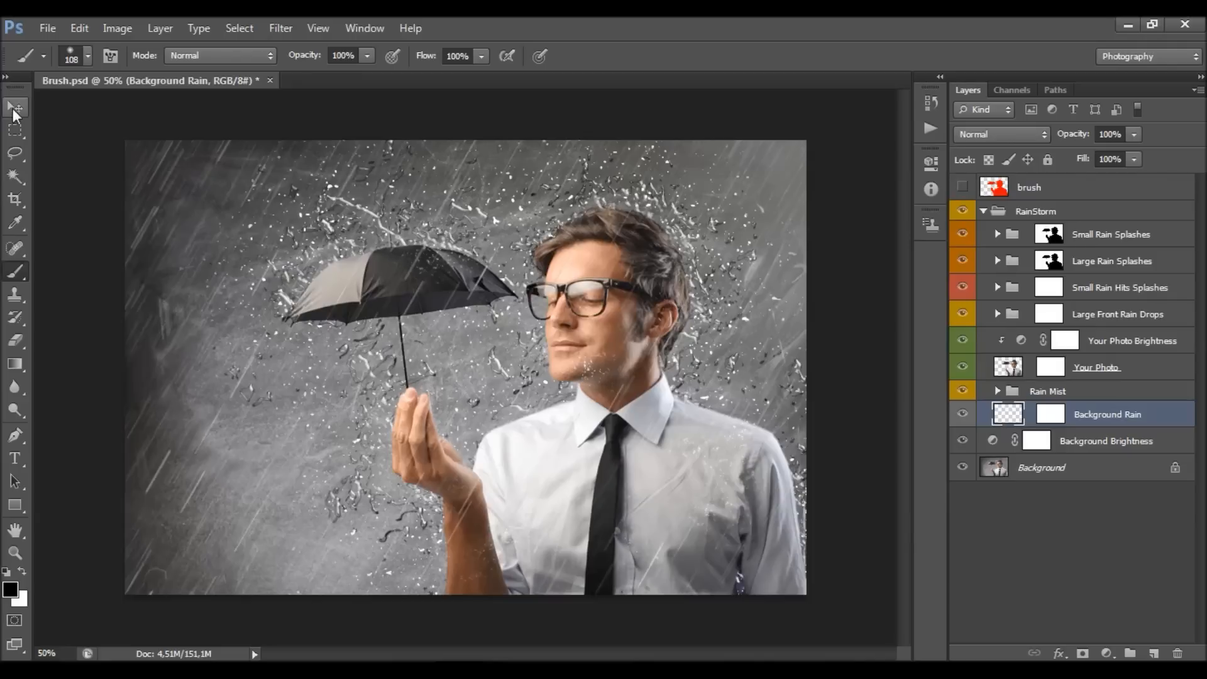
Flip the Background Rain layer's content horizontally.
{"action": "left_click", "coordinate": [15, 107]}
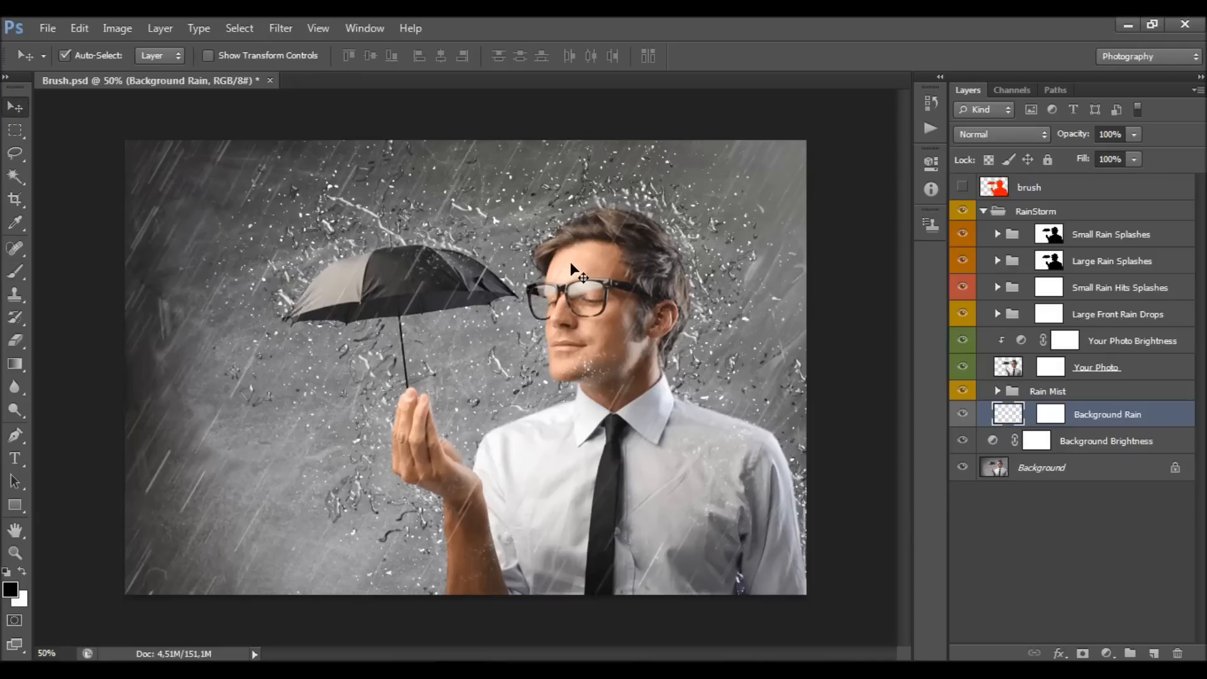
{"action": "left_click", "coordinate": [79, 29]}
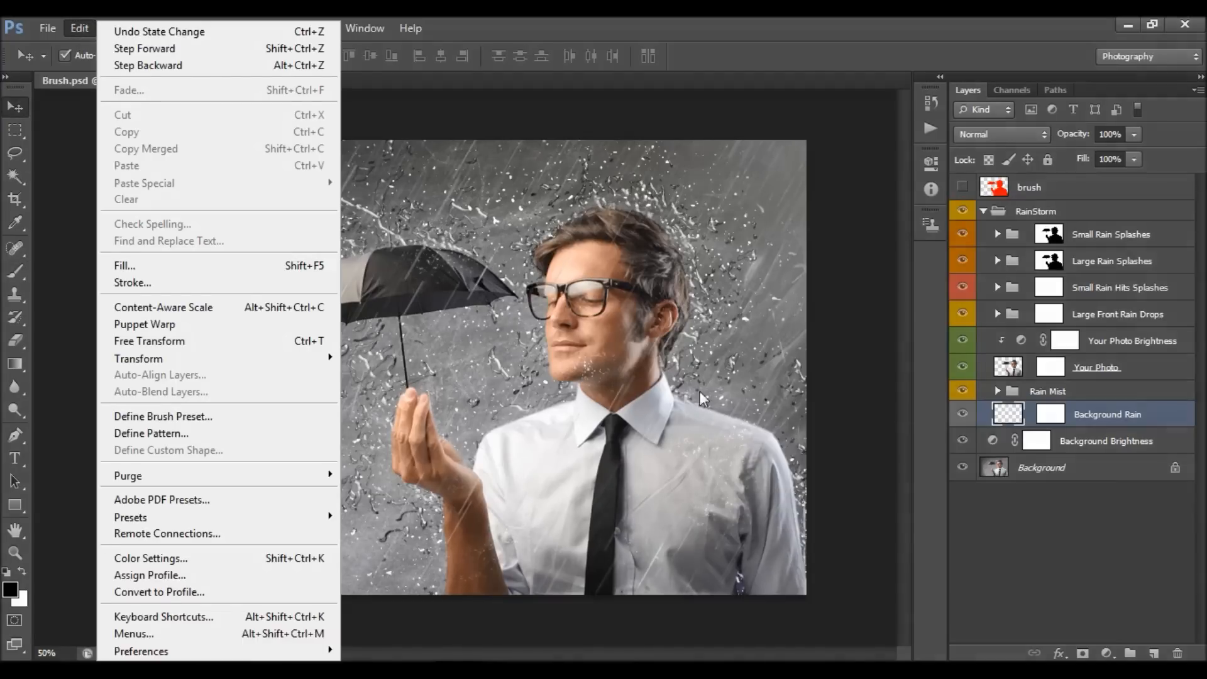
{"action": "left_click", "coordinate": [1015, 414]}
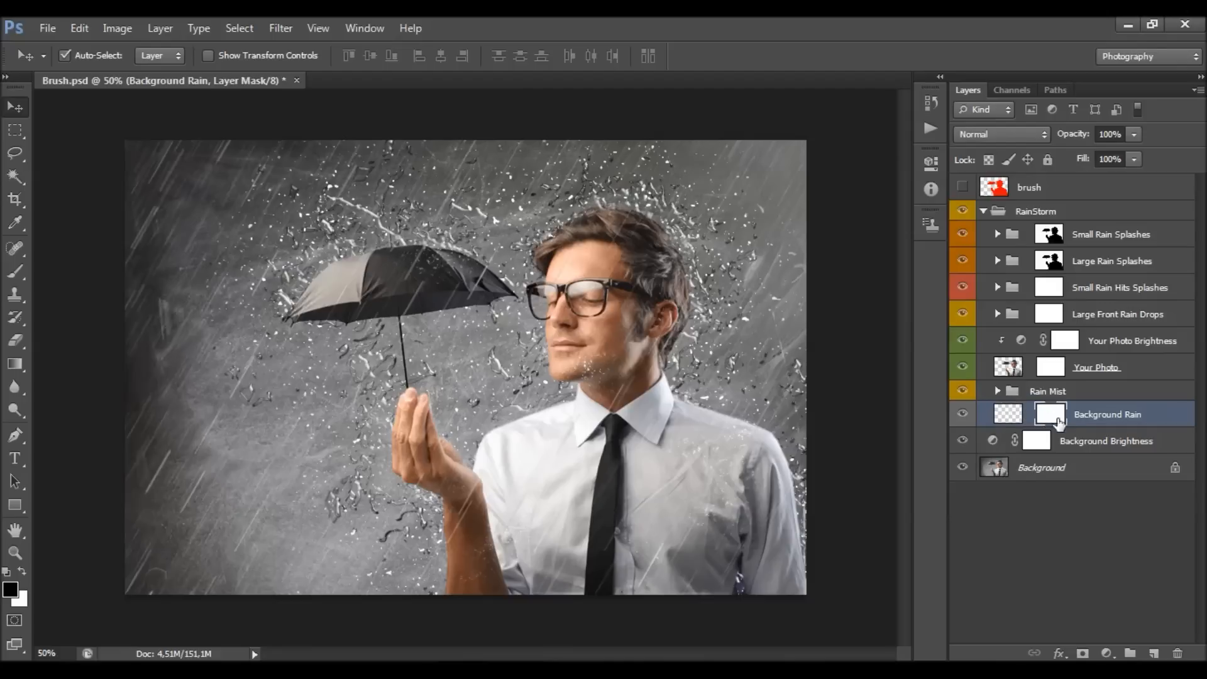
{"action": "left_click", "coordinate": [1008, 413]}
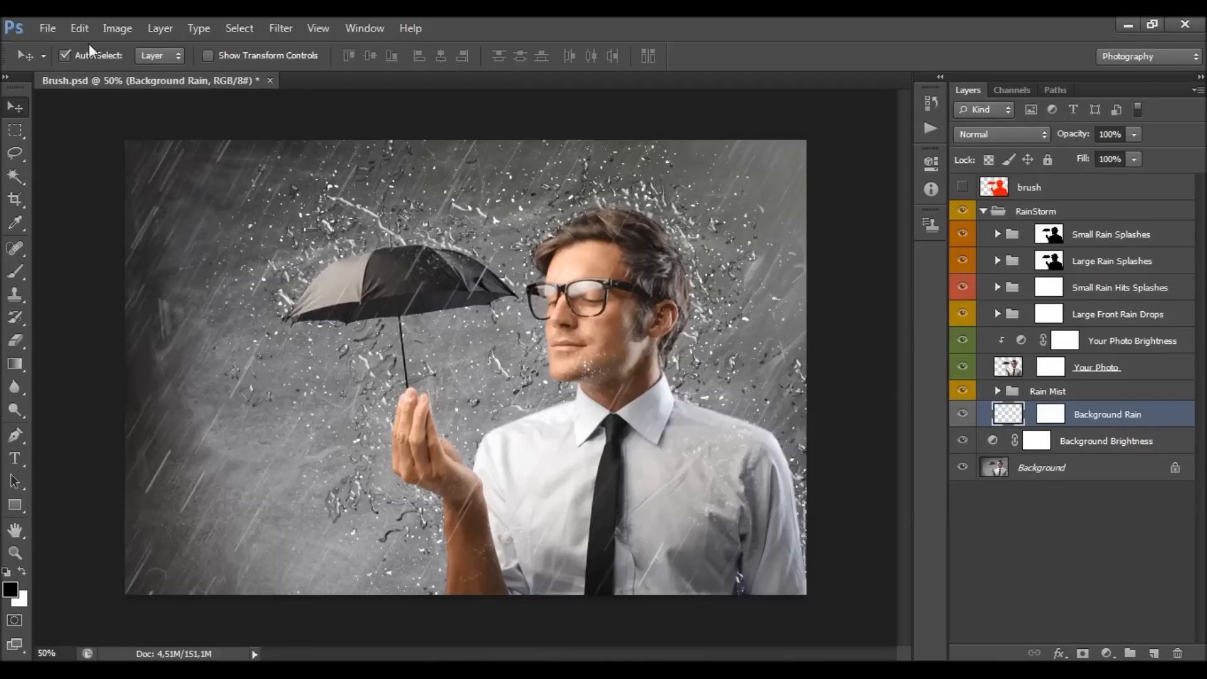
{"action": "left_click", "coordinate": [79, 28]}
{"action": "mouse_move", "coordinate": [276, 361]}
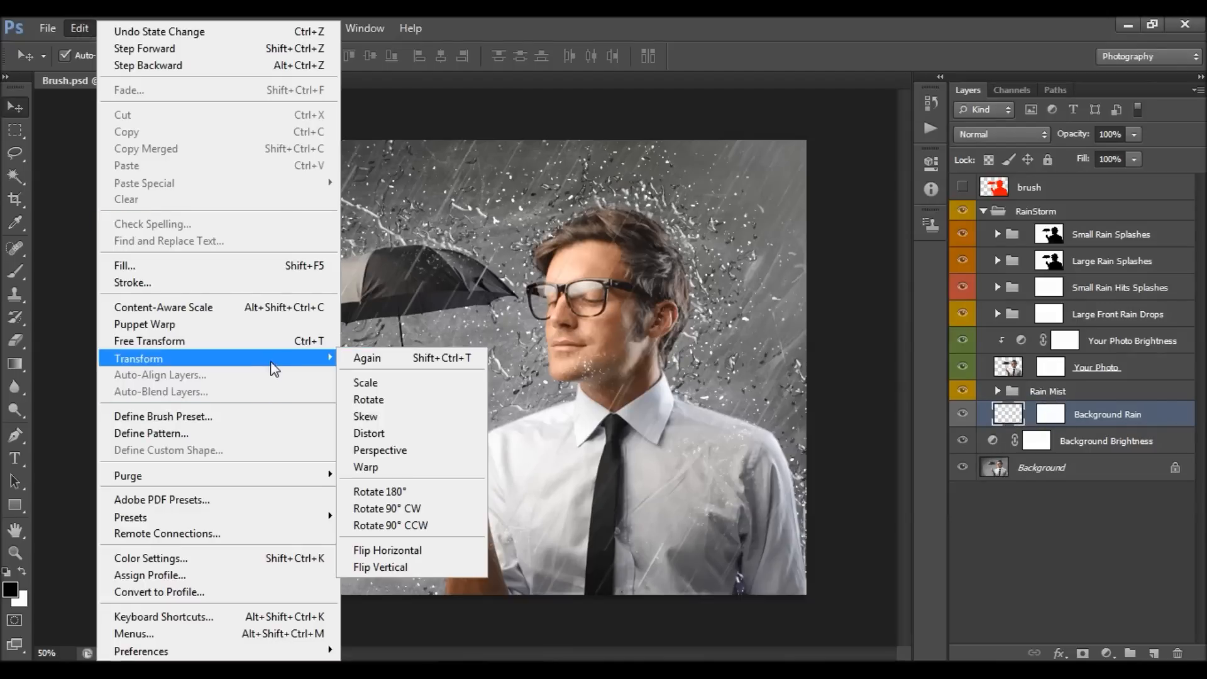
{"action": "left_click", "coordinate": [443, 550]}
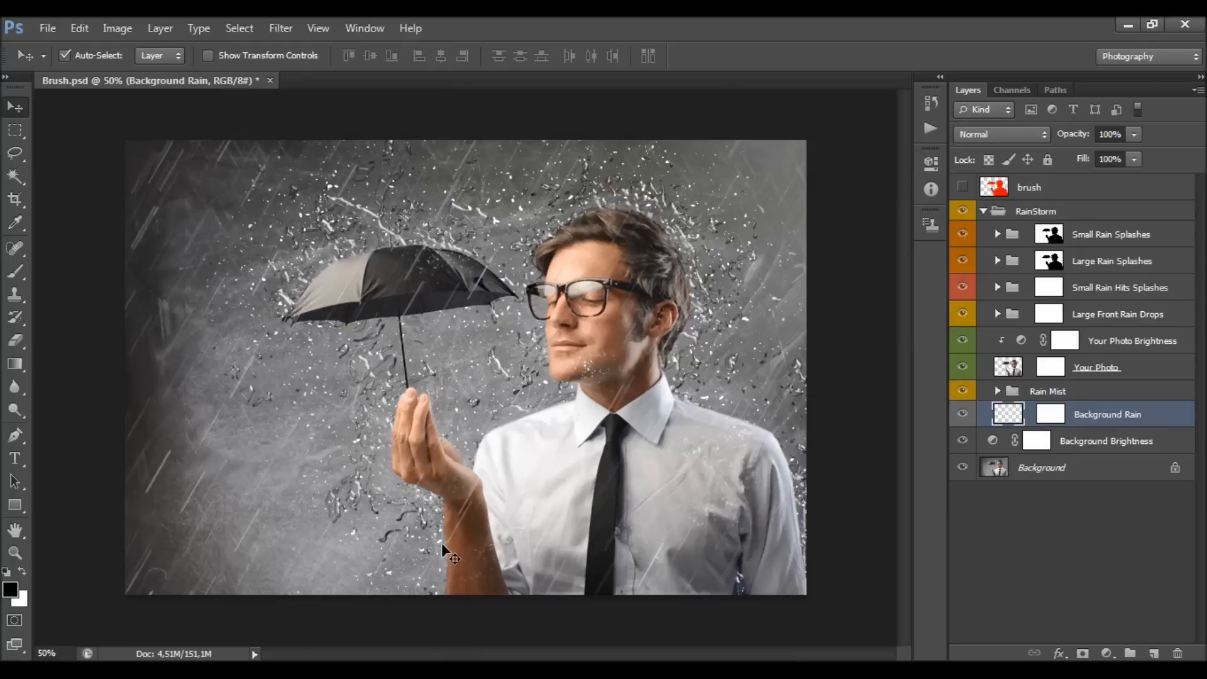
Try flipping the Large Front Rain Drops group horizontally, and undo the flip.
{"action": "left_click", "coordinate": [1100, 319]}
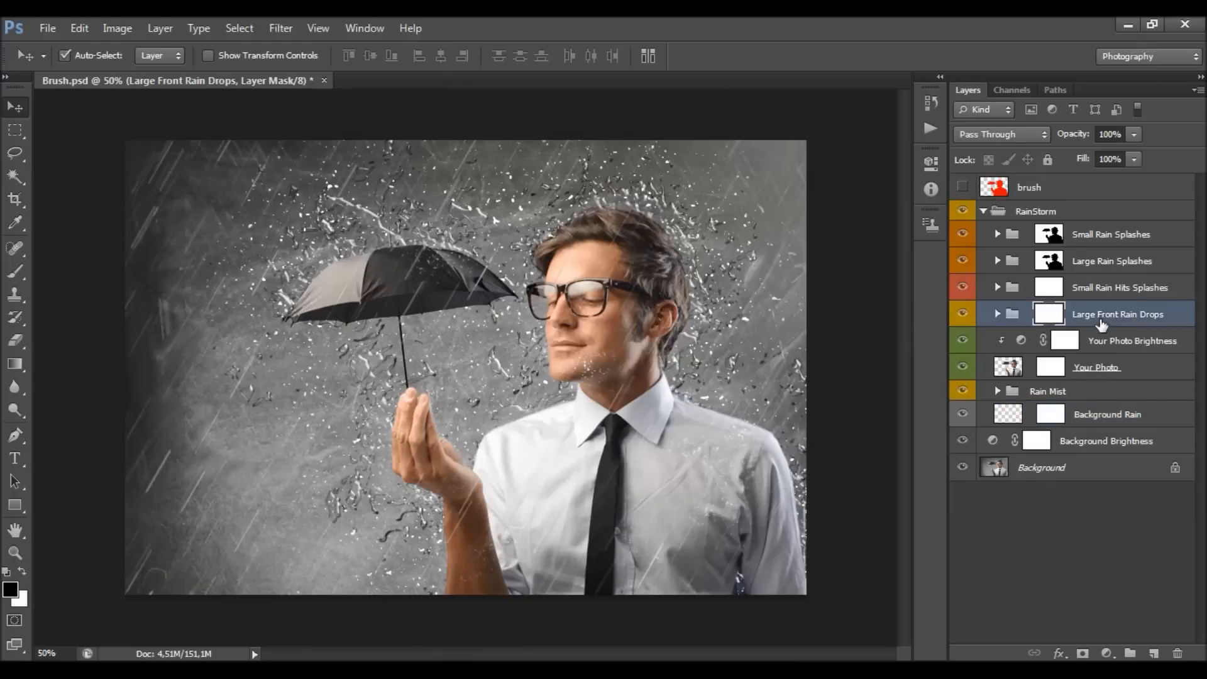
{"action": "left_click", "coordinate": [1012, 313]}
{"action": "left_click", "coordinate": [79, 28]}
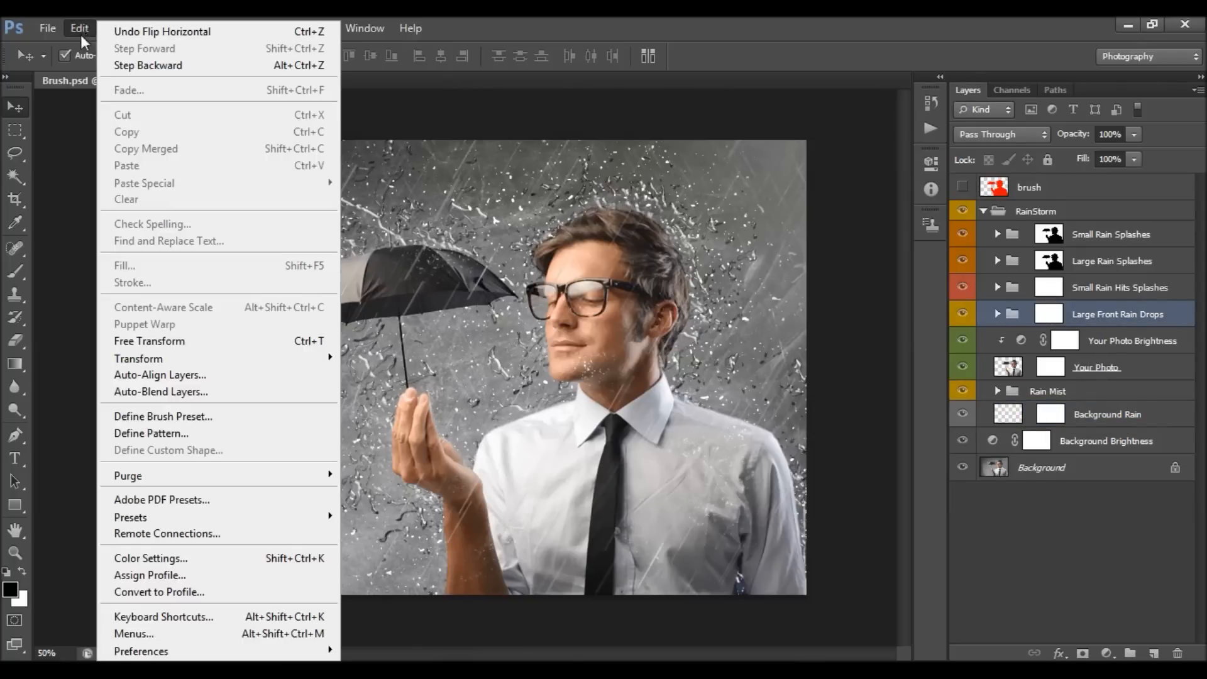
{"action": "mouse_move", "coordinate": [188, 357]}
{"action": "left_click", "coordinate": [443, 545]}
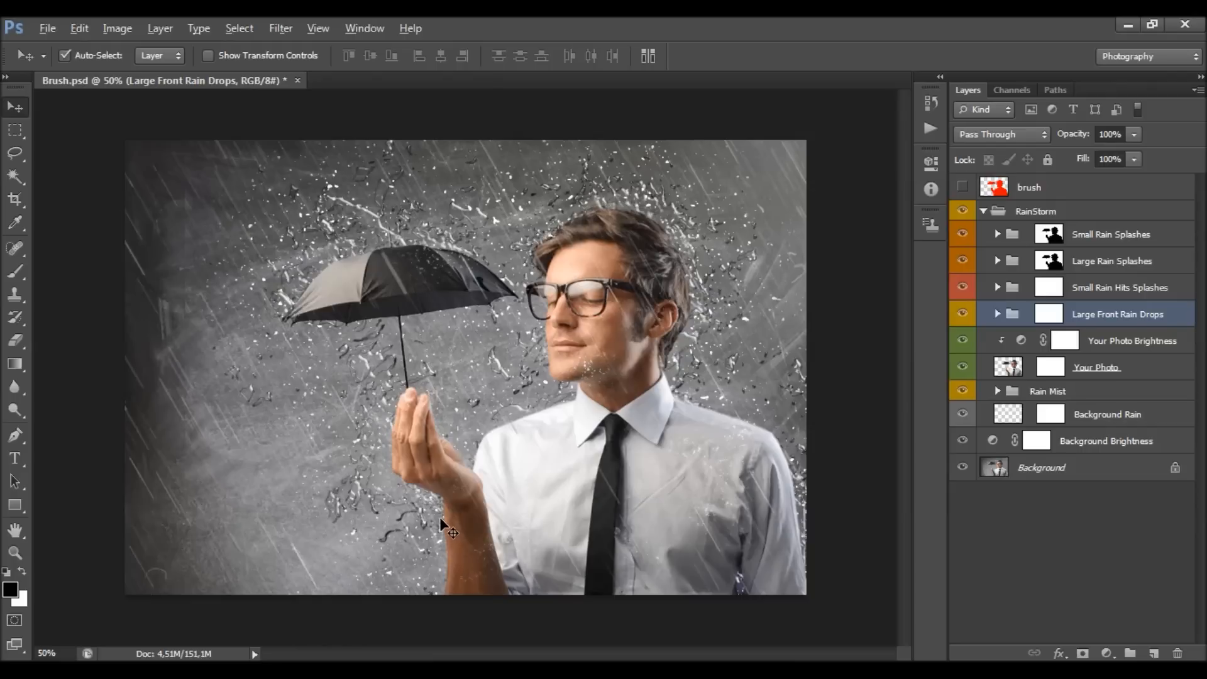
{"action": "left_click", "coordinate": [443, 523]}
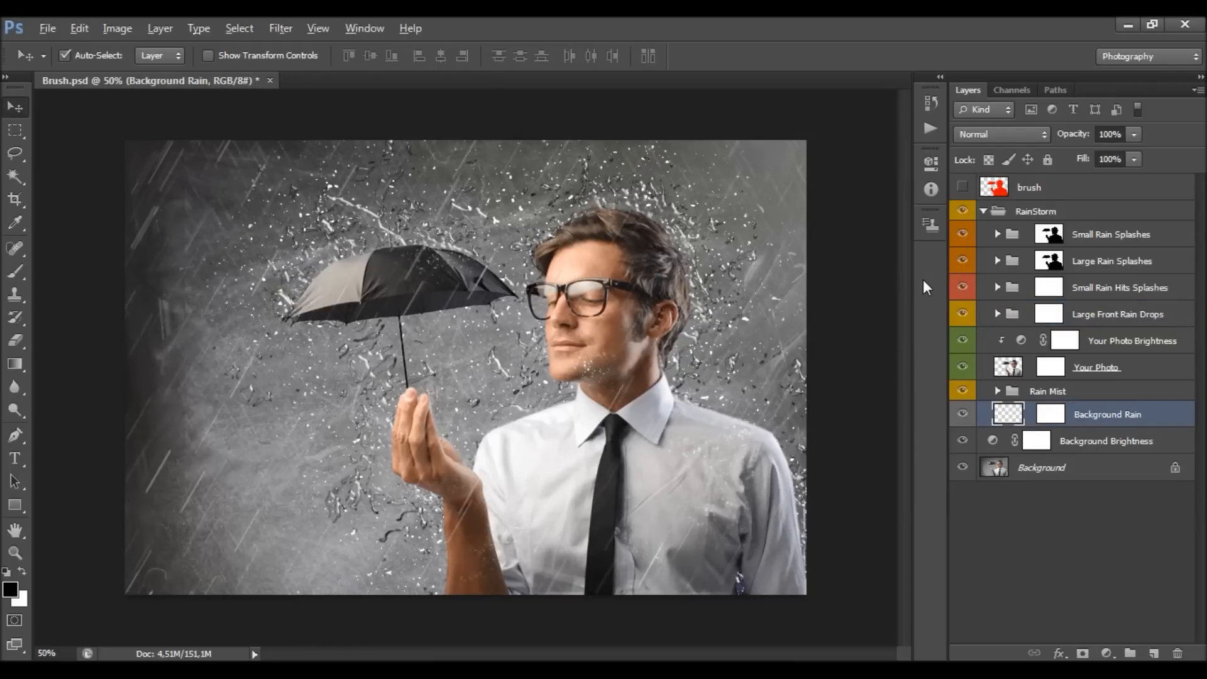
Toggle the Rain Mist group's visibility to compare, and show the Increase Rain Mist Density layer inside it.
{"action": "left_click", "coordinate": [1043, 392]}
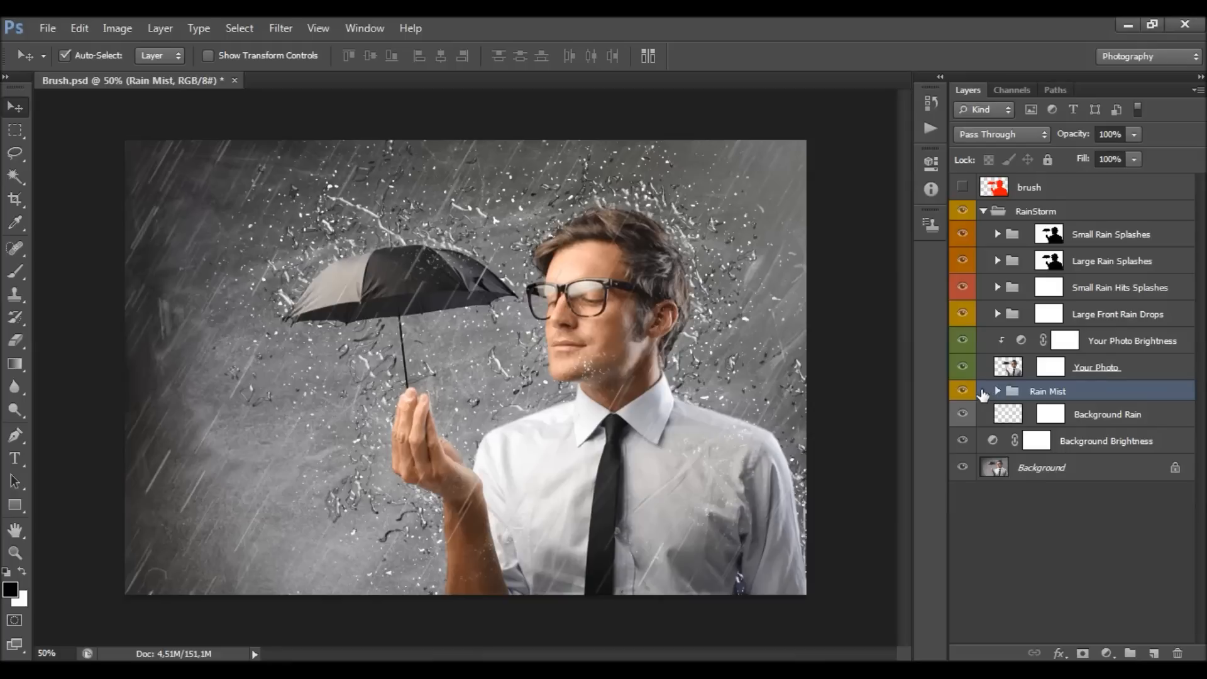
{"action": "left_click", "coordinate": [962, 391]}
{"action": "left_click", "coordinate": [966, 391]}
{"action": "left_click", "coordinate": [996, 392]}
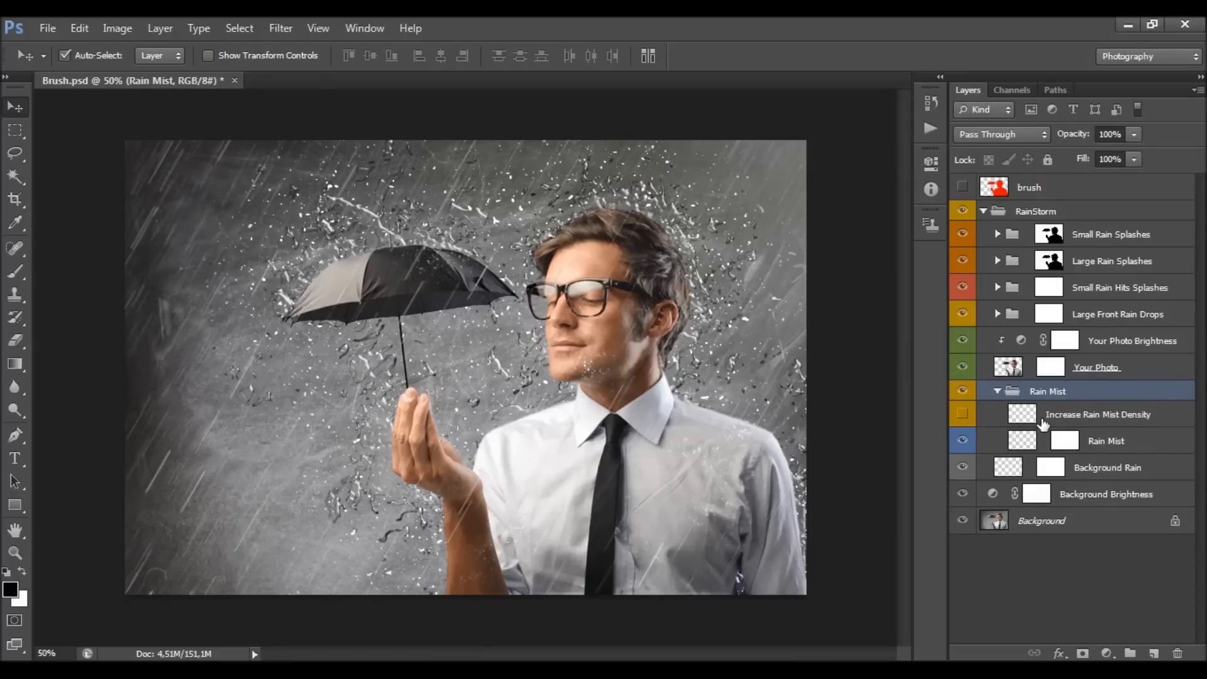
{"action": "left_click", "coordinate": [1034, 420]}
{"action": "left_click", "coordinate": [962, 413]}
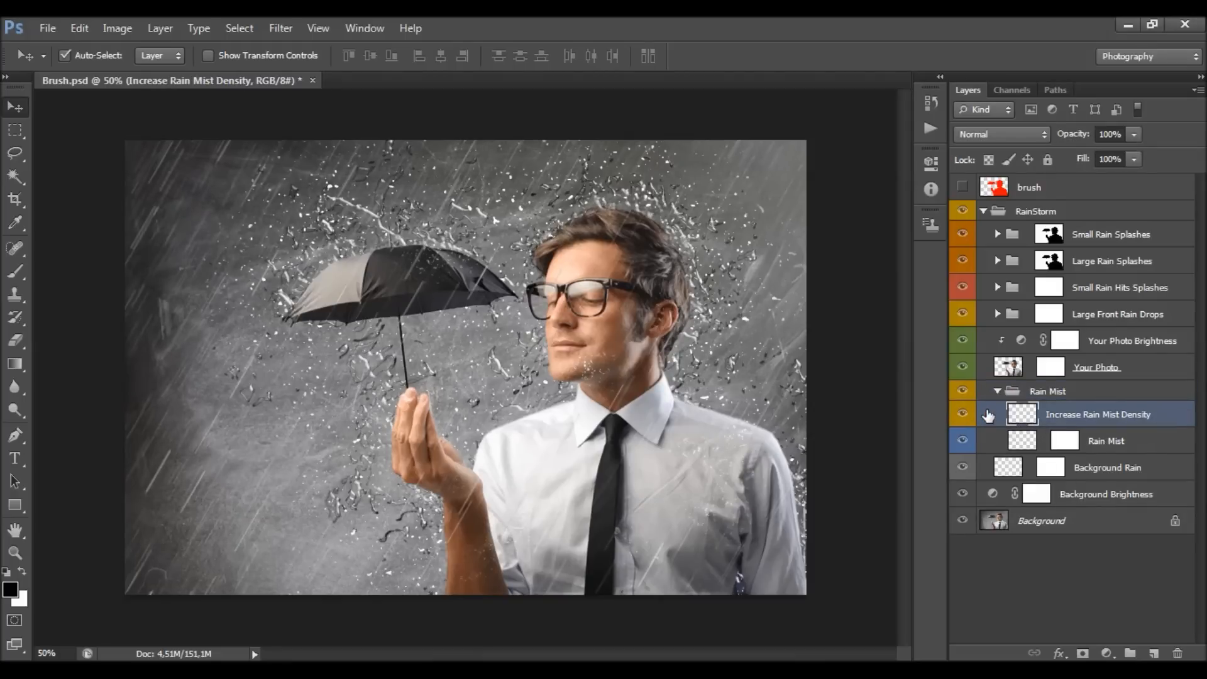
{"action": "left_click", "coordinate": [997, 391]}
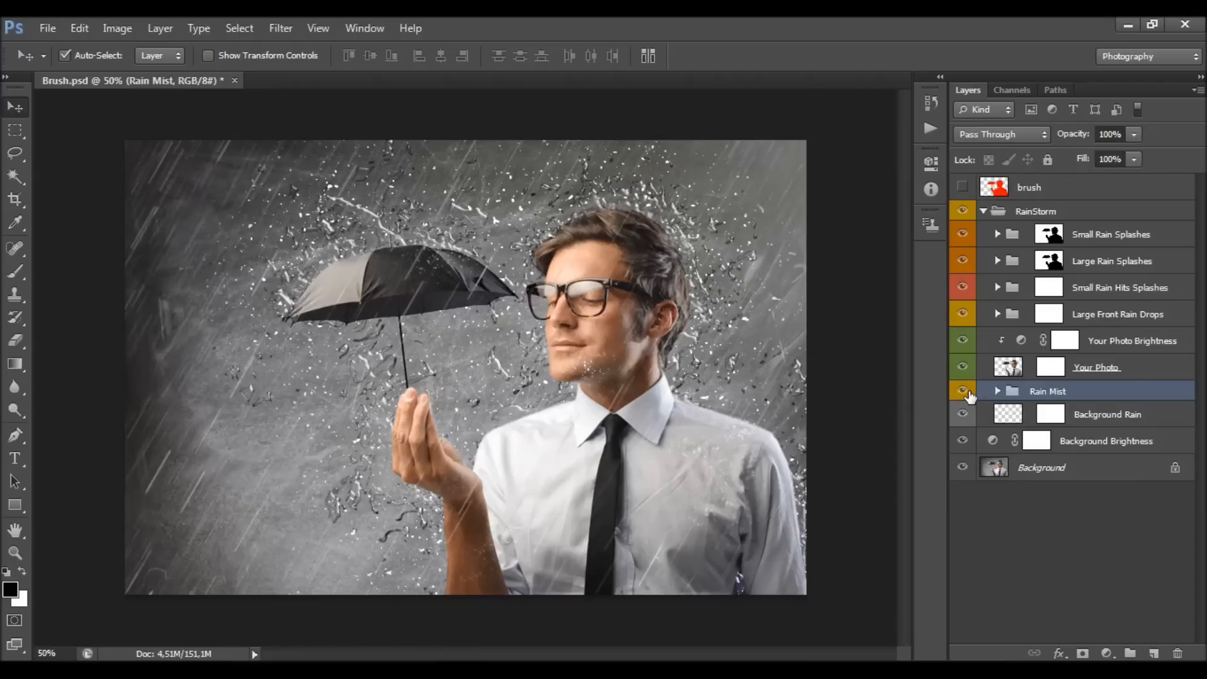
Examine the Your Photo layer by toggling its visibility and selecting its layer mask with the Brush tool active.
{"action": "left_click", "coordinate": [1101, 371]}
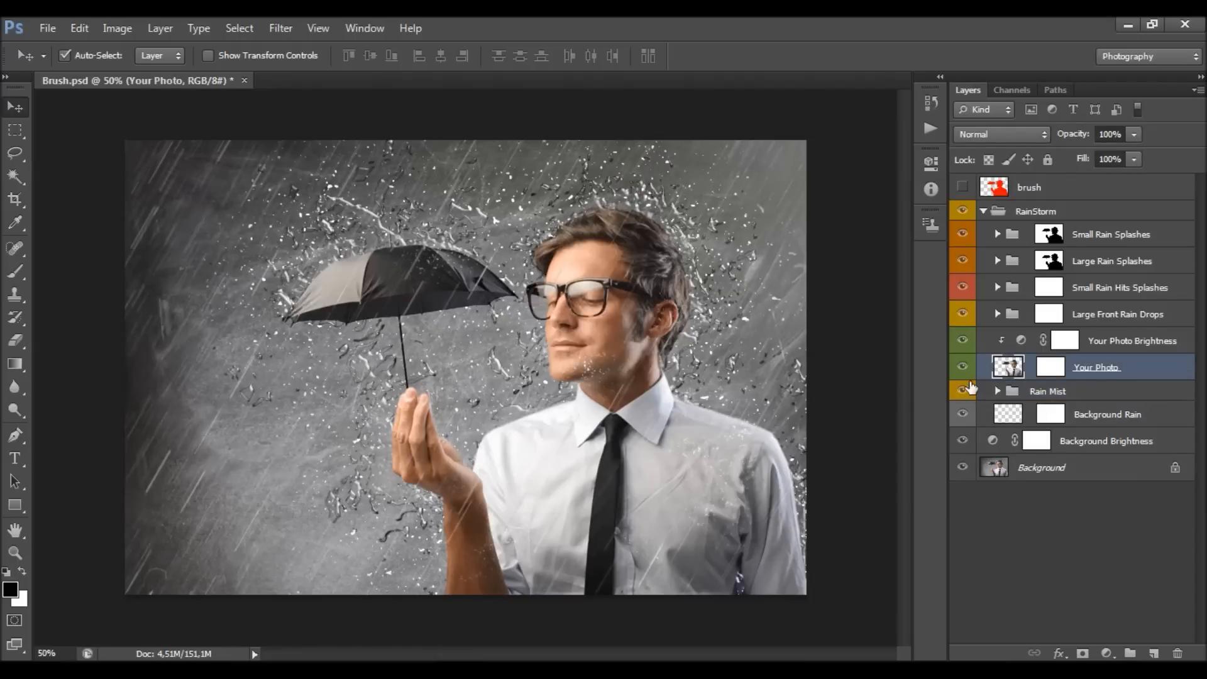
{"action": "left_click", "coordinate": [964, 367]}
{"action": "left_click", "coordinate": [963, 367]}
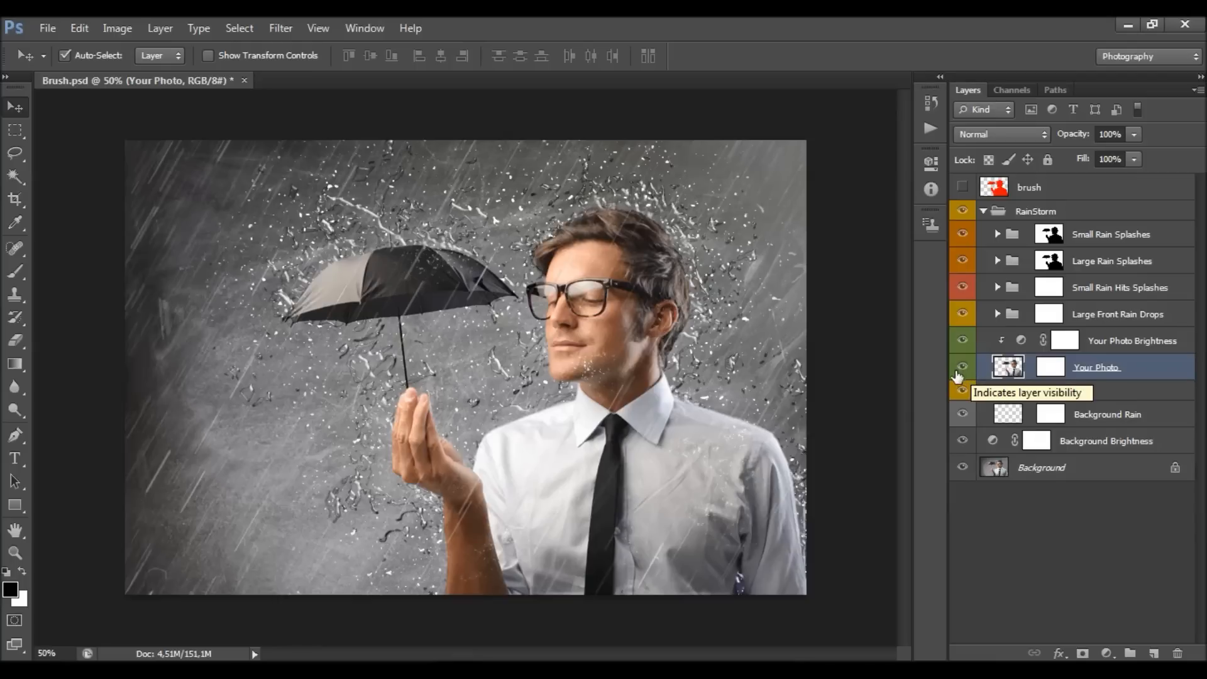
{"action": "left_click", "coordinate": [1050, 371]}
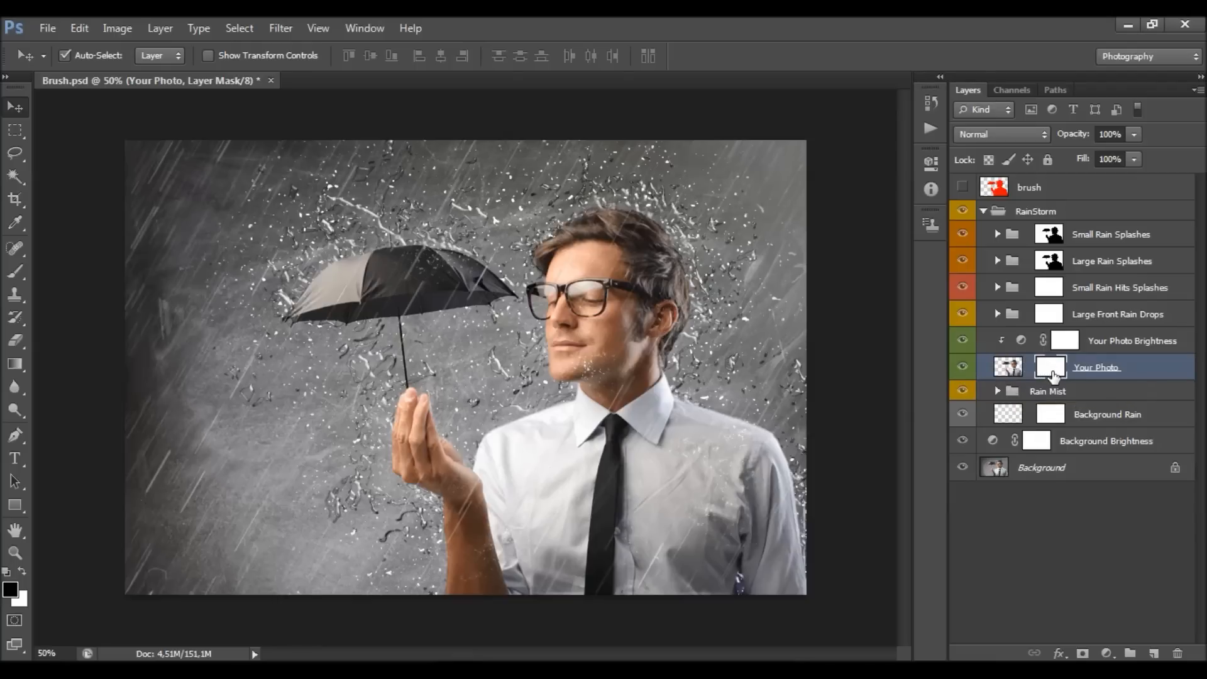
{"action": "left_click", "coordinate": [16, 270]}
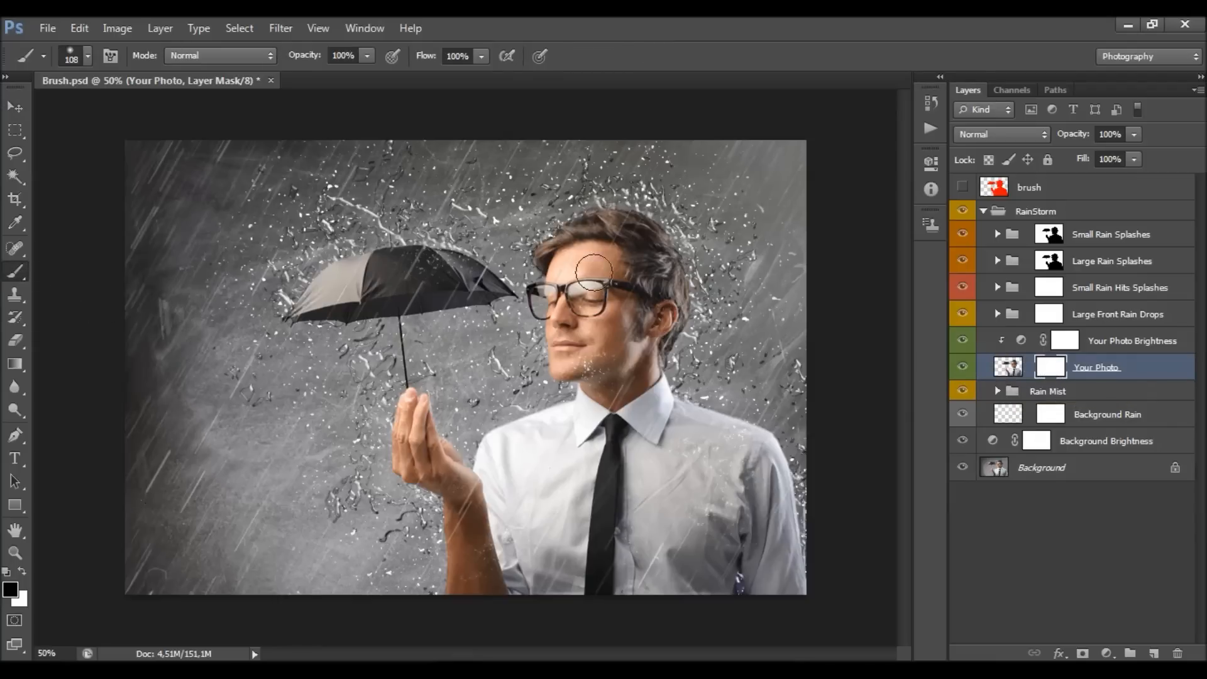
{"action": "left_click", "coordinate": [962, 367]}
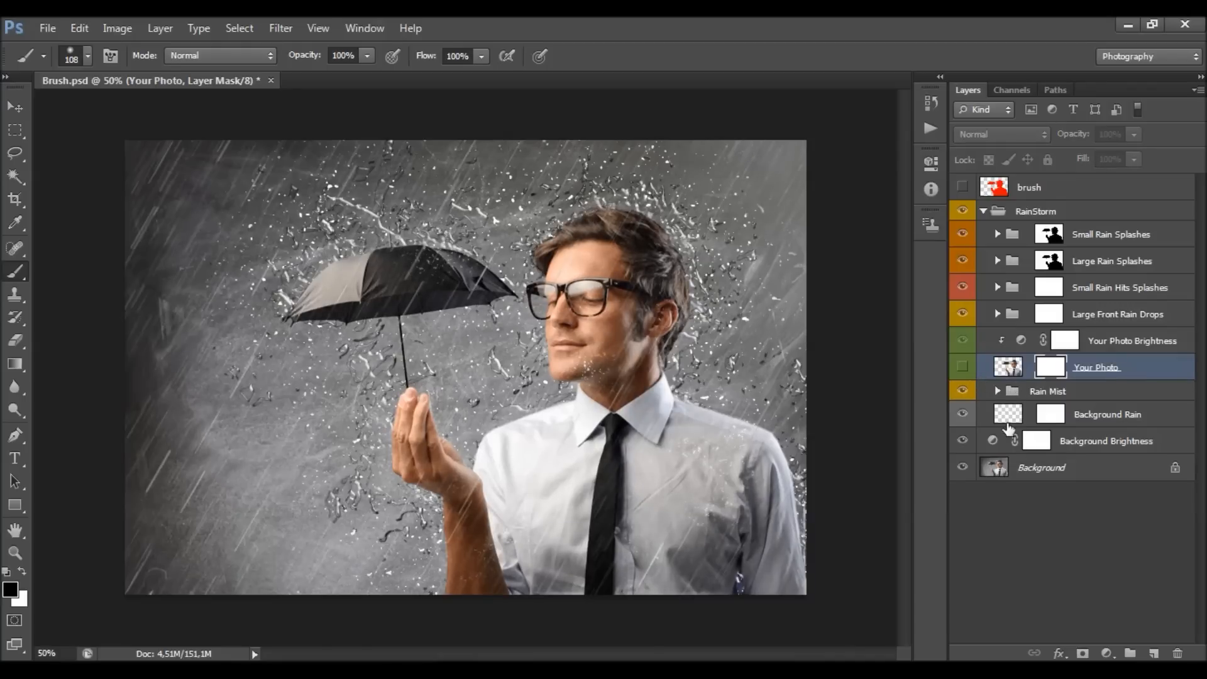
{"action": "left_click", "coordinate": [961, 367]}
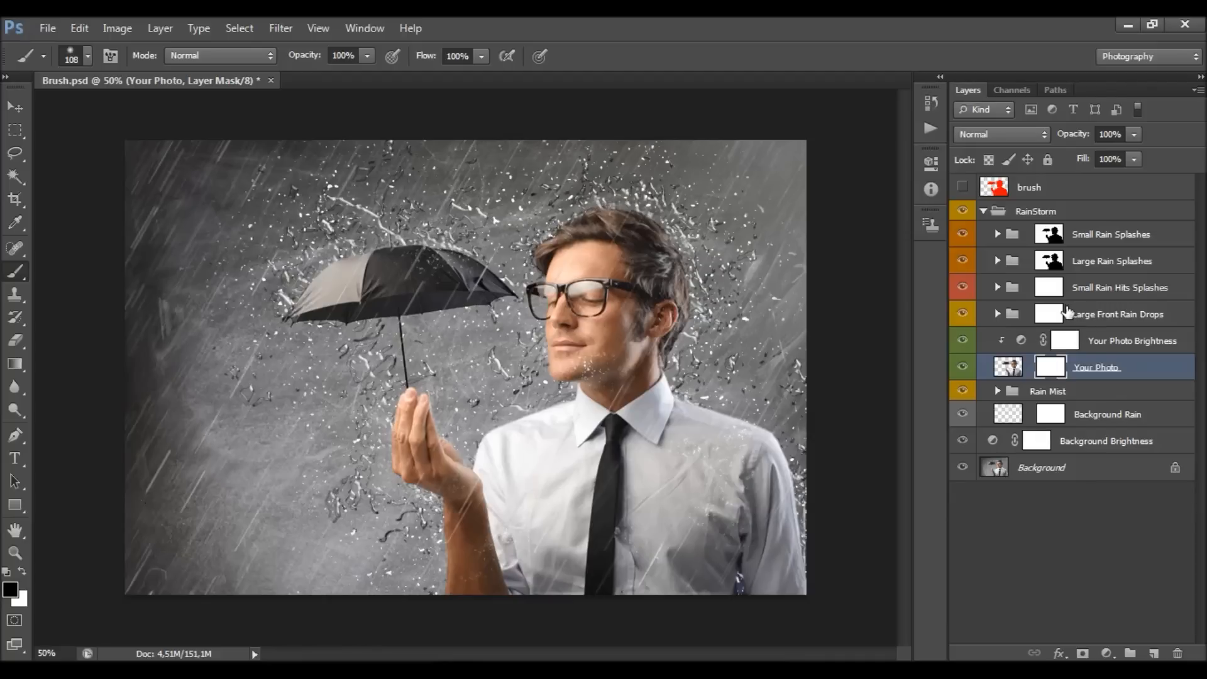
In the Your Photo Brightness adjustment, set the Levels shadow input to 15.
{"action": "left_click", "coordinate": [1108, 340]}
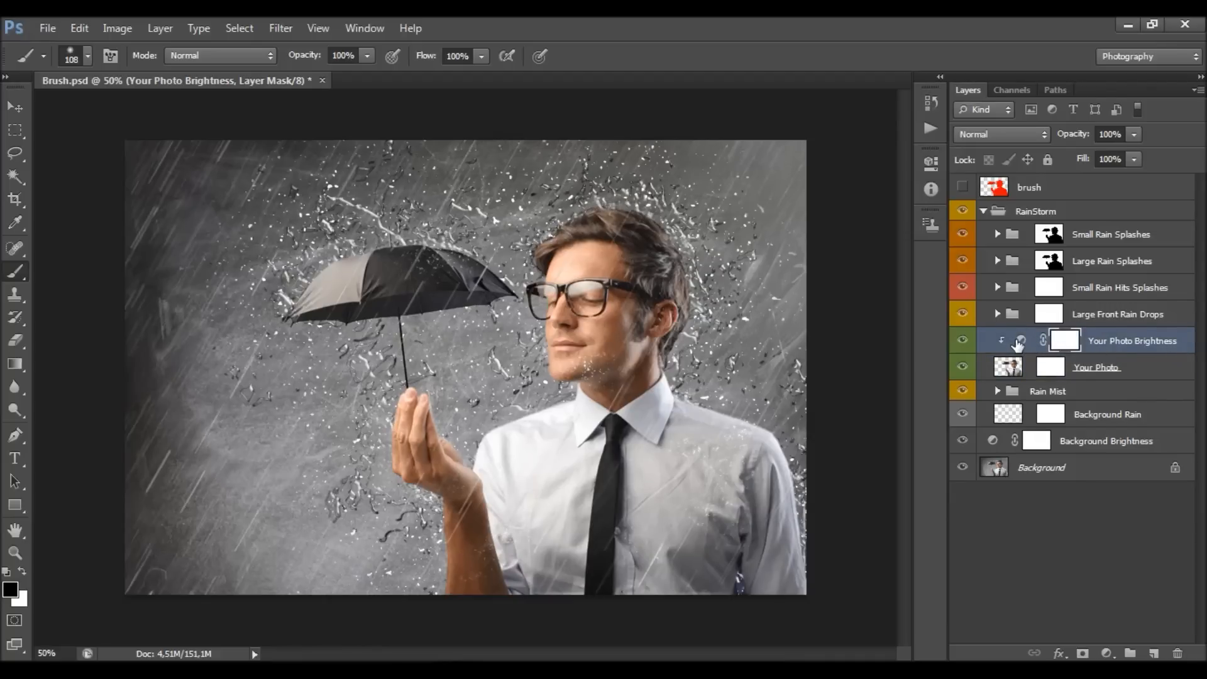
{"action": "double_click", "coordinate": [1020, 342]}
{"action": "left_click_drag", "start_coordinate": [755, 337], "coordinate": [762, 338]}
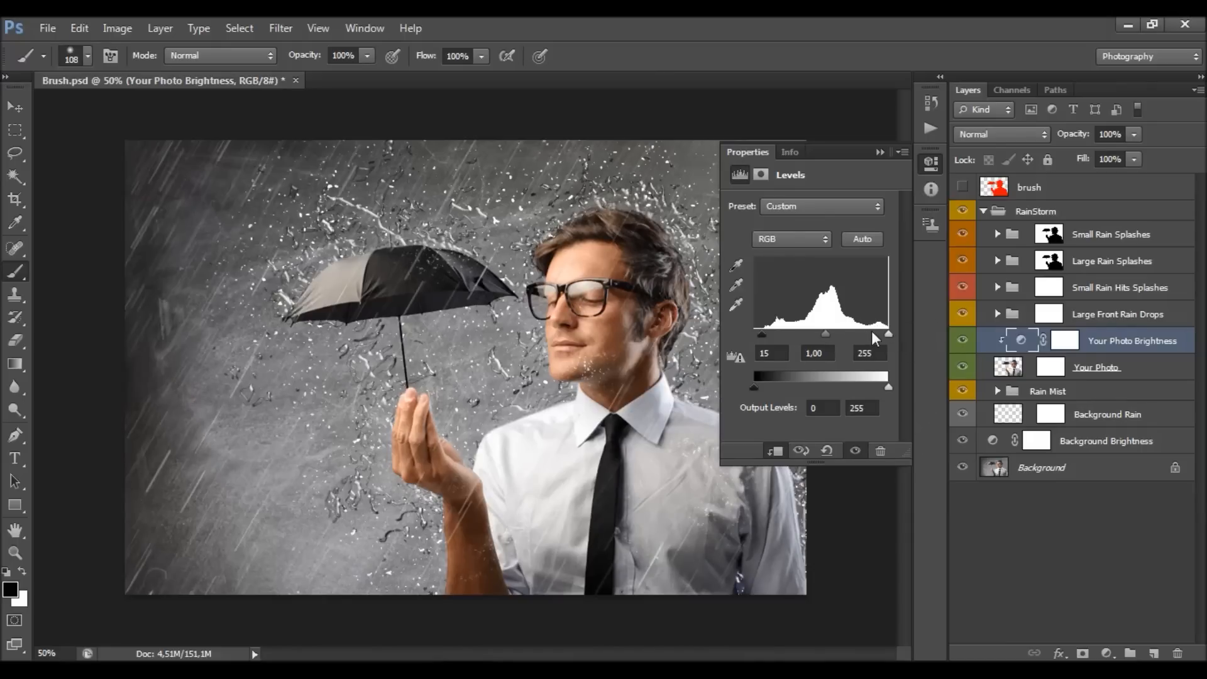
{"action": "left_click", "coordinate": [880, 152]}
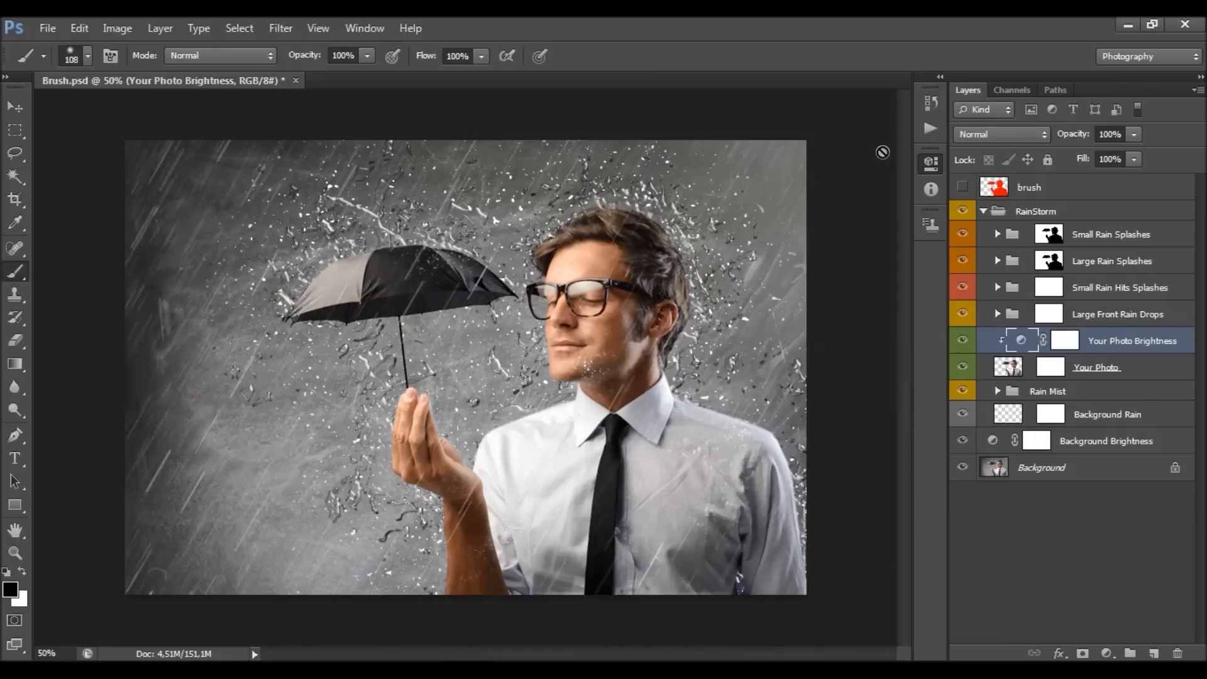
Toggle the Large Front Rain Drops group's visibility to compare the photo with and without the front drops.
{"action": "left_click", "coordinate": [1118, 318]}
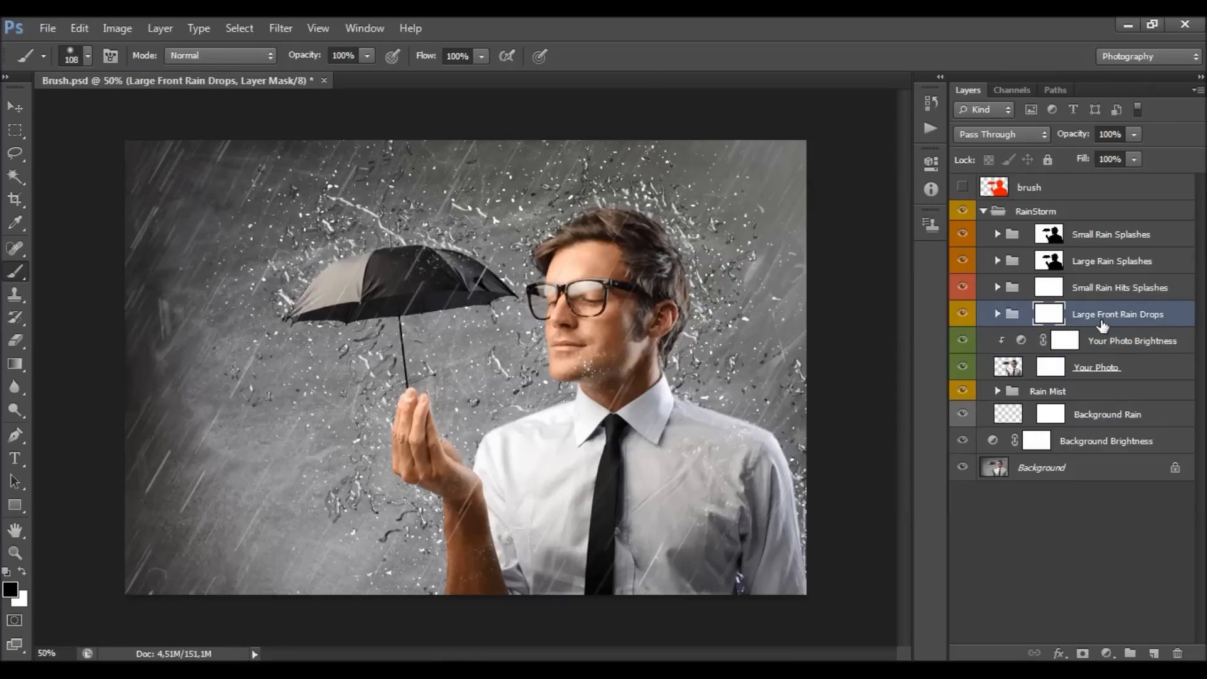
{"action": "left_click", "coordinate": [959, 315]}
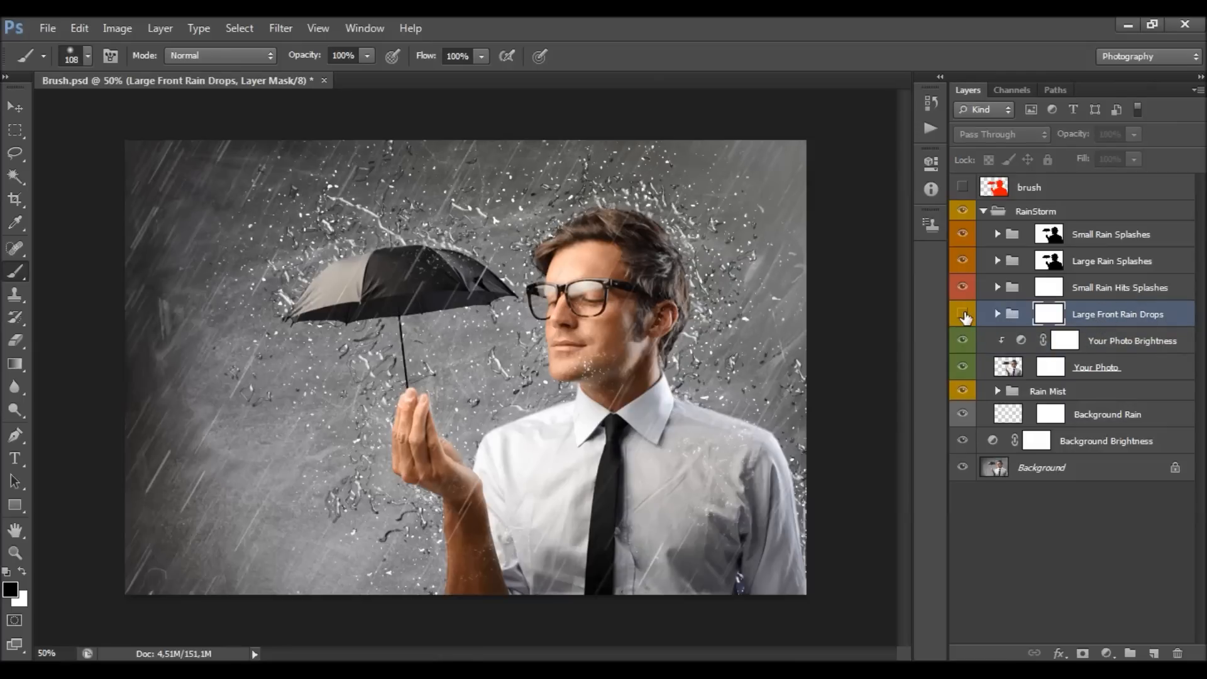
{"action": "left_click", "coordinate": [962, 315]}
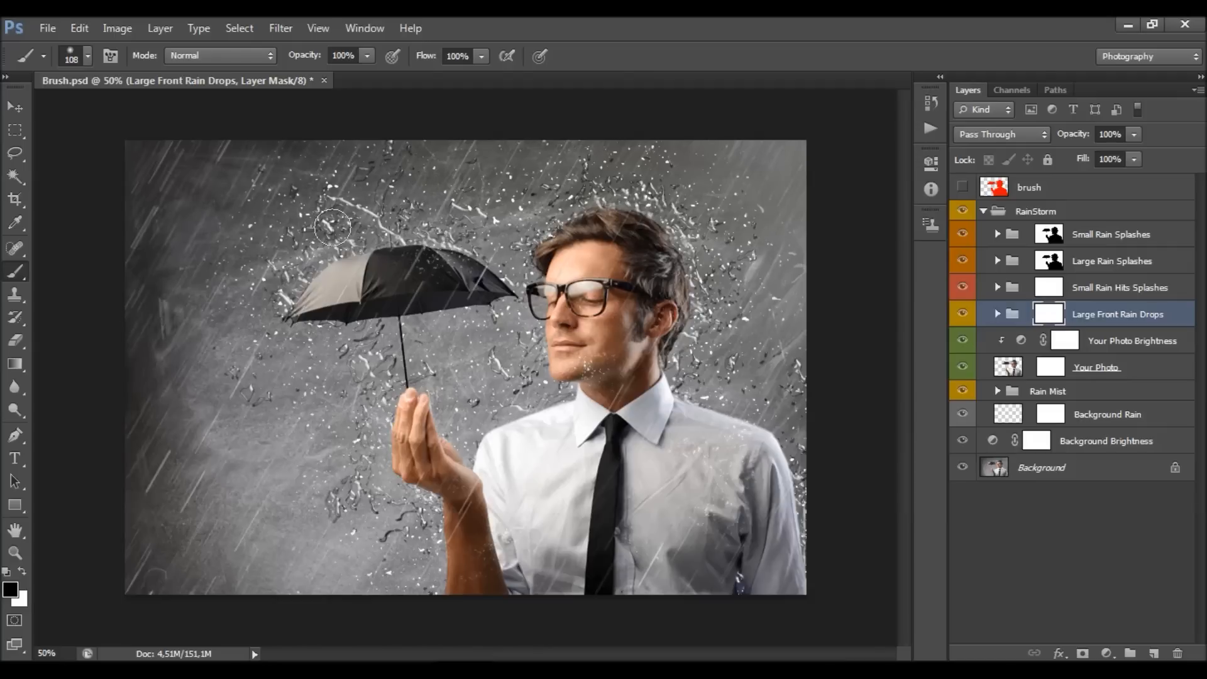
{"action": "left_click", "coordinate": [963, 314]}
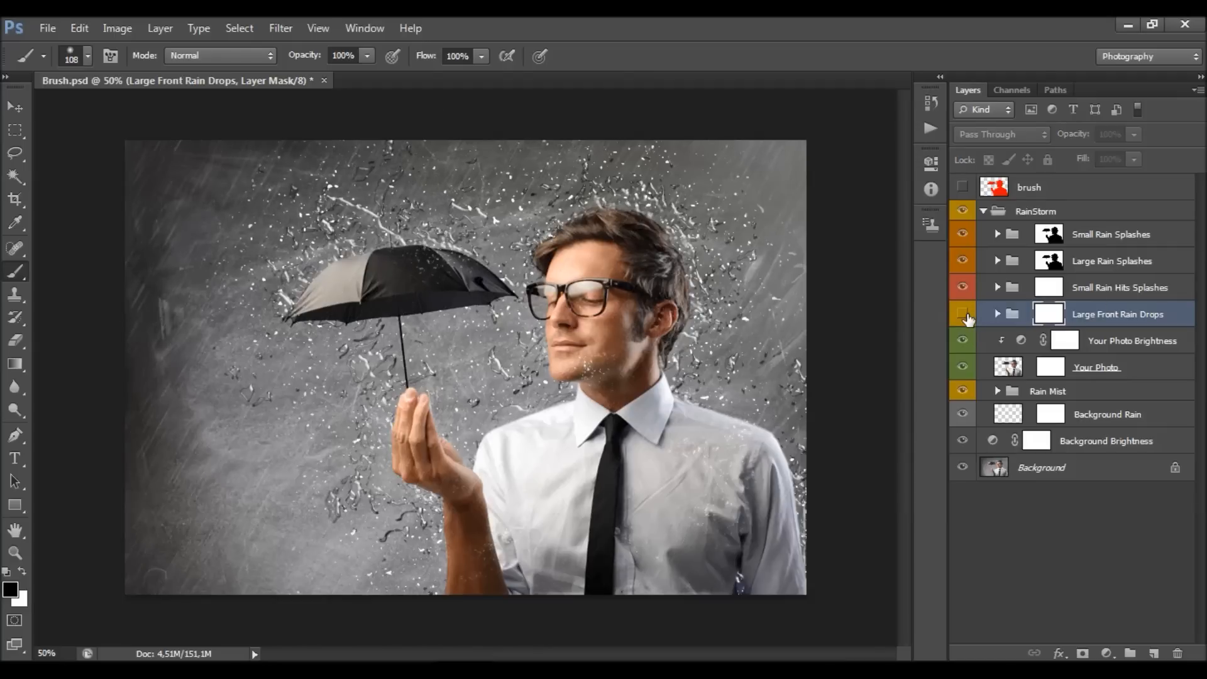
Expand the Large Front Rain Drops group and toggle layers 2 and 3 to examine their individual drops.
{"action": "left_click", "coordinate": [998, 314]}
{"action": "left_click", "coordinate": [1106, 345]}
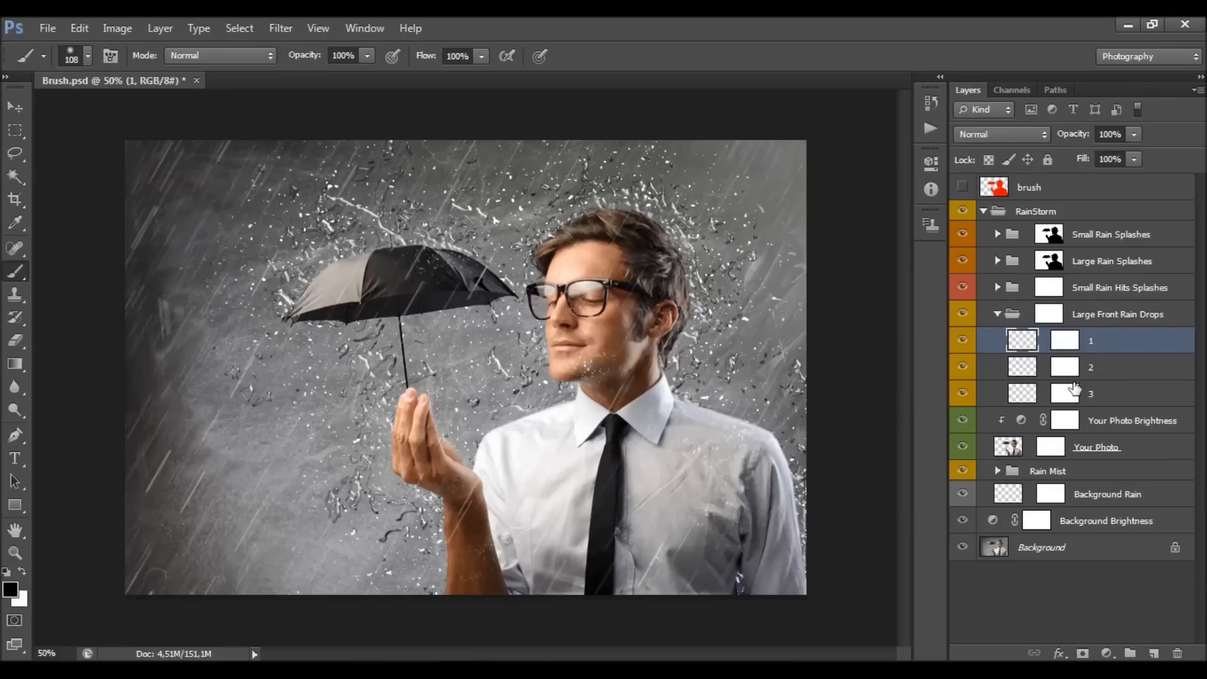
{"action": "left_click", "coordinate": [962, 367]}
{"action": "left_click", "coordinate": [962, 393]}
{"action": "left_click", "coordinate": [962, 367]}
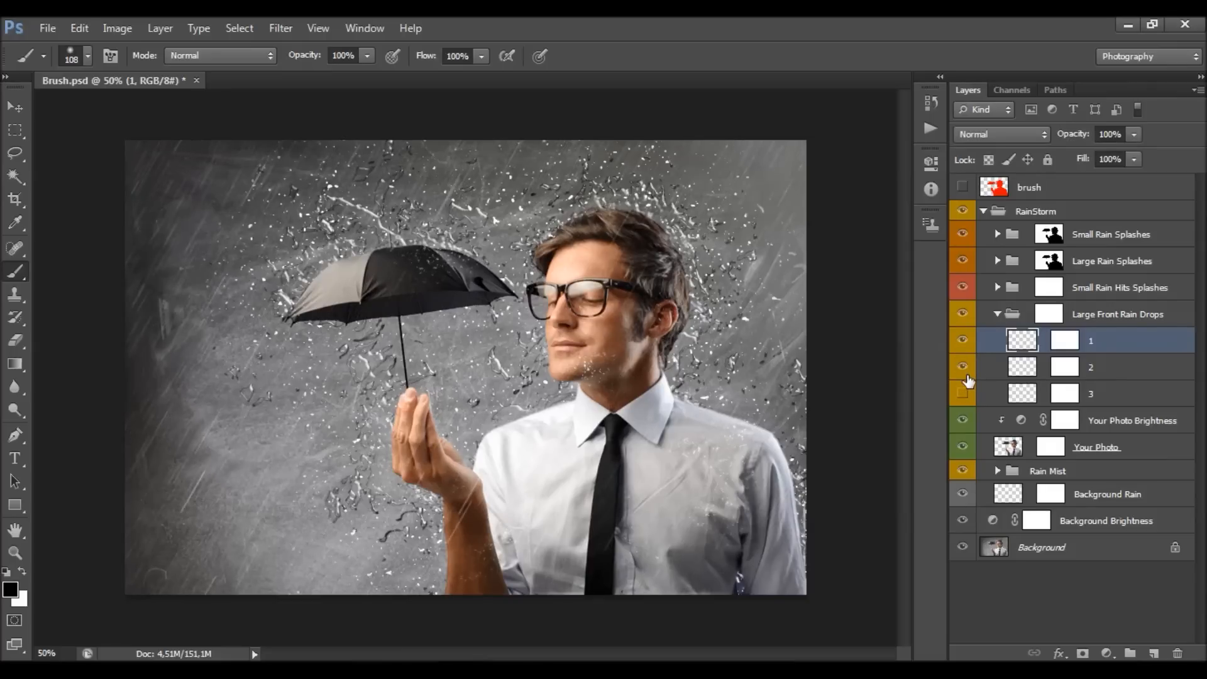
{"action": "left_click", "coordinate": [967, 394]}
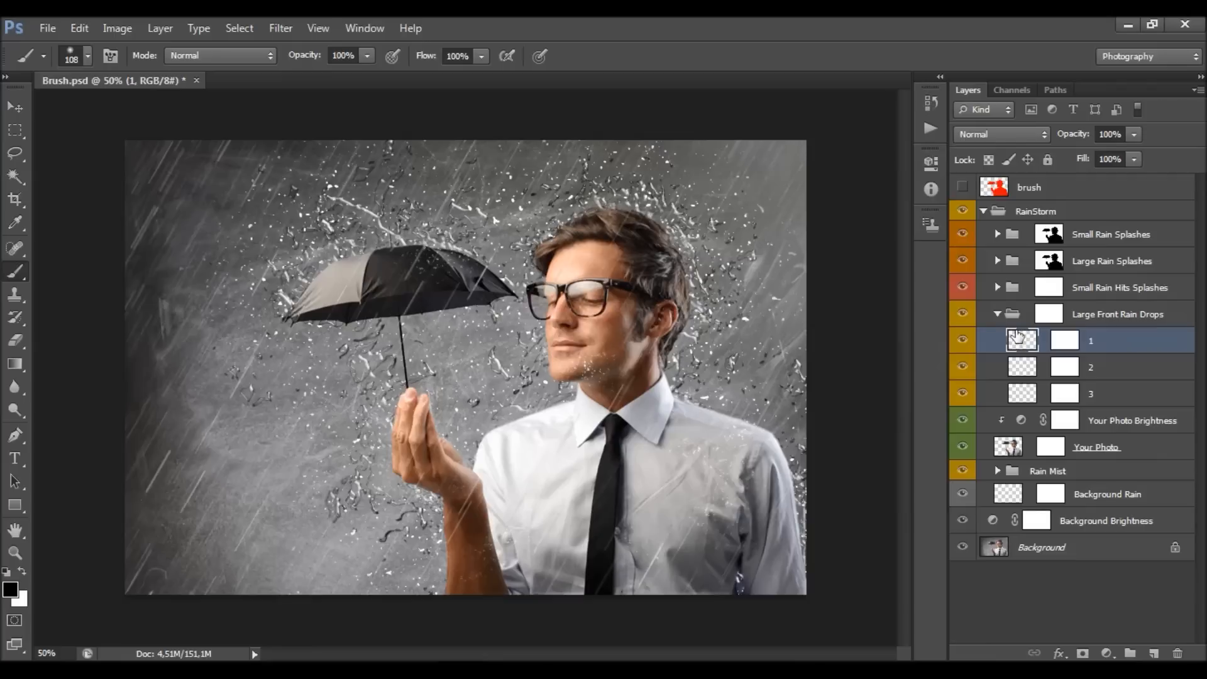
{"action": "left_click", "coordinate": [998, 314]}
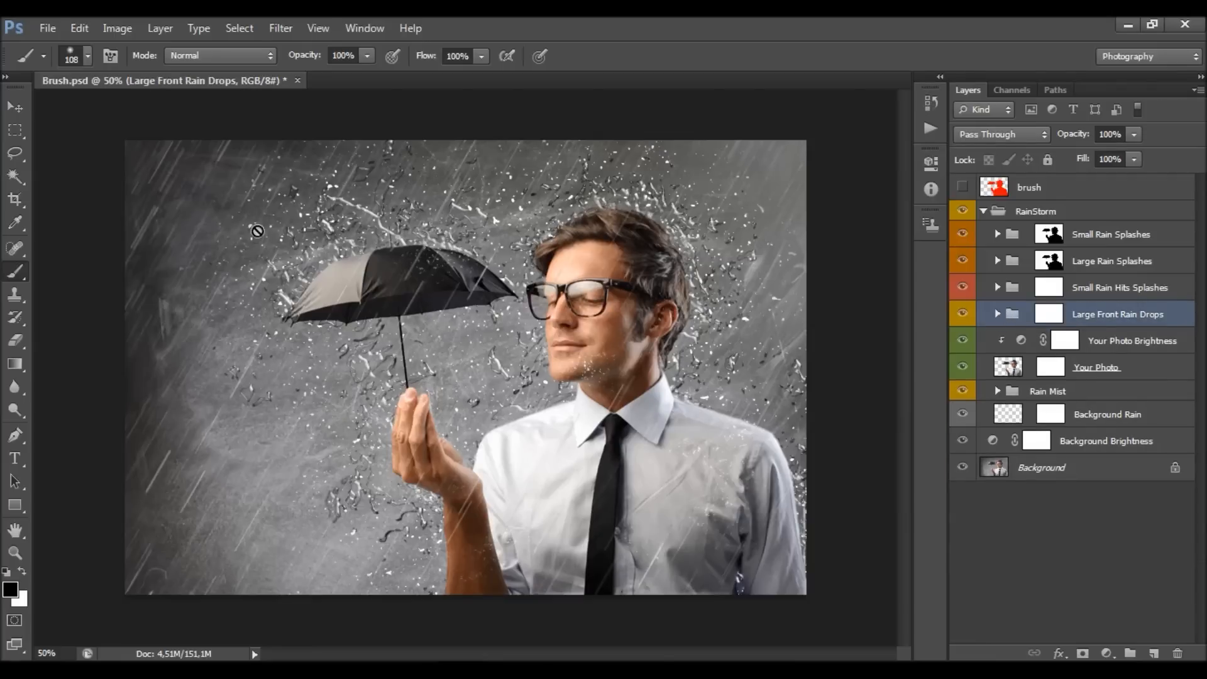
Try duplicating the Large Front Rain Drops group, delete the copy, and select the original group's mask.
{"action": "key", "text": "ctrl+j"}
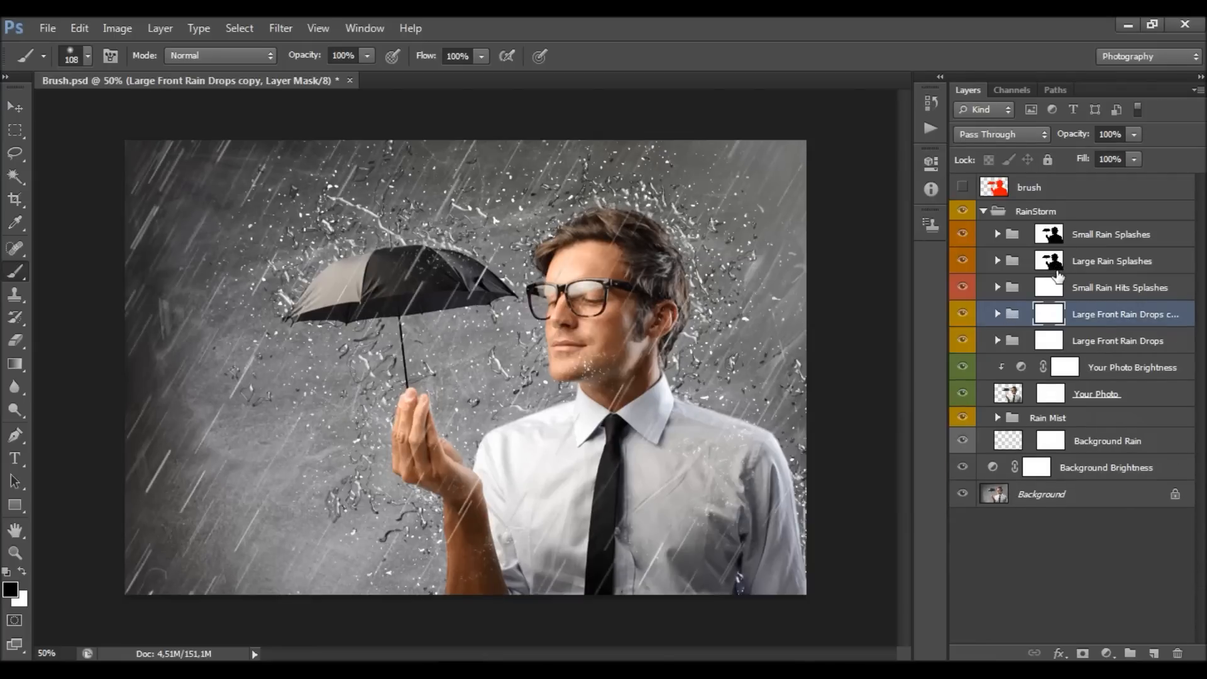
{"action": "key", "text": "Delete"}
{"action": "left_click", "coordinate": [1055, 315]}
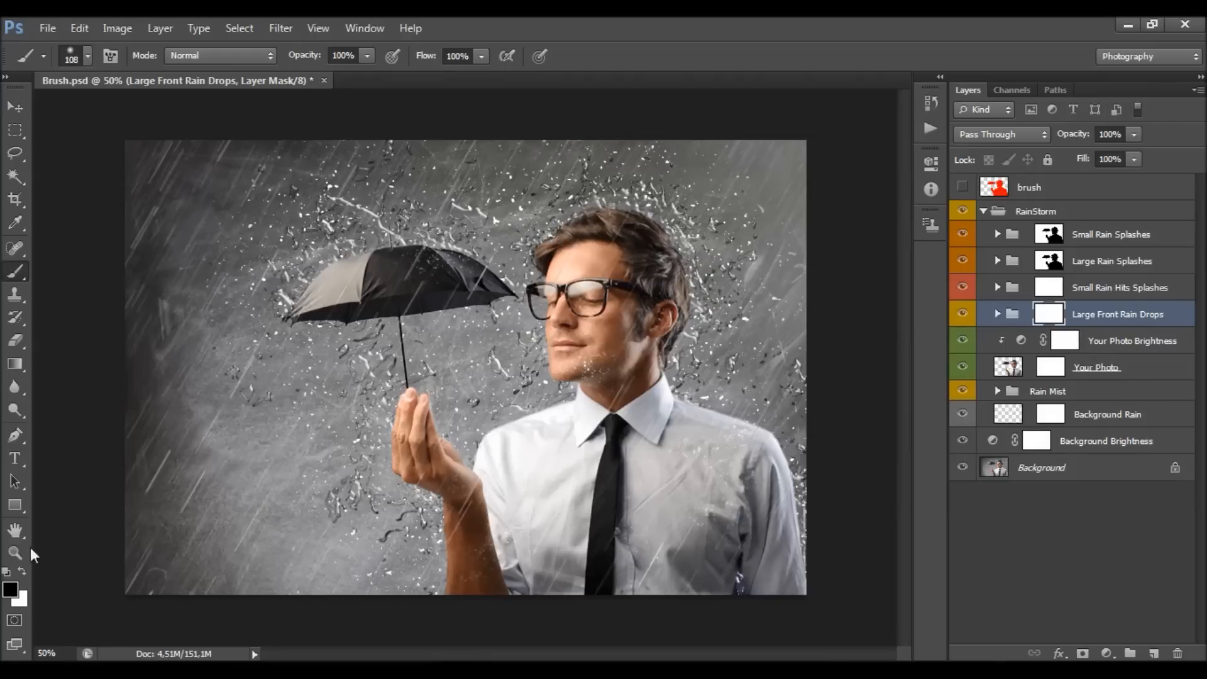
Toggle the Small Rain Hits Splashes group's visibility to compare the photo with and without the splash hits on the man.
{"action": "mouse_move", "coordinate": [497, 275]}
{"action": "left_mouse_down"}
{"action": "mouse_move", "coordinate": [441, 280]}
{"action": "mouse_move", "coordinate": [413, 325]}
{"action": "mouse_move", "coordinate": [444, 247]}
{"action": "left_mouse_up"}
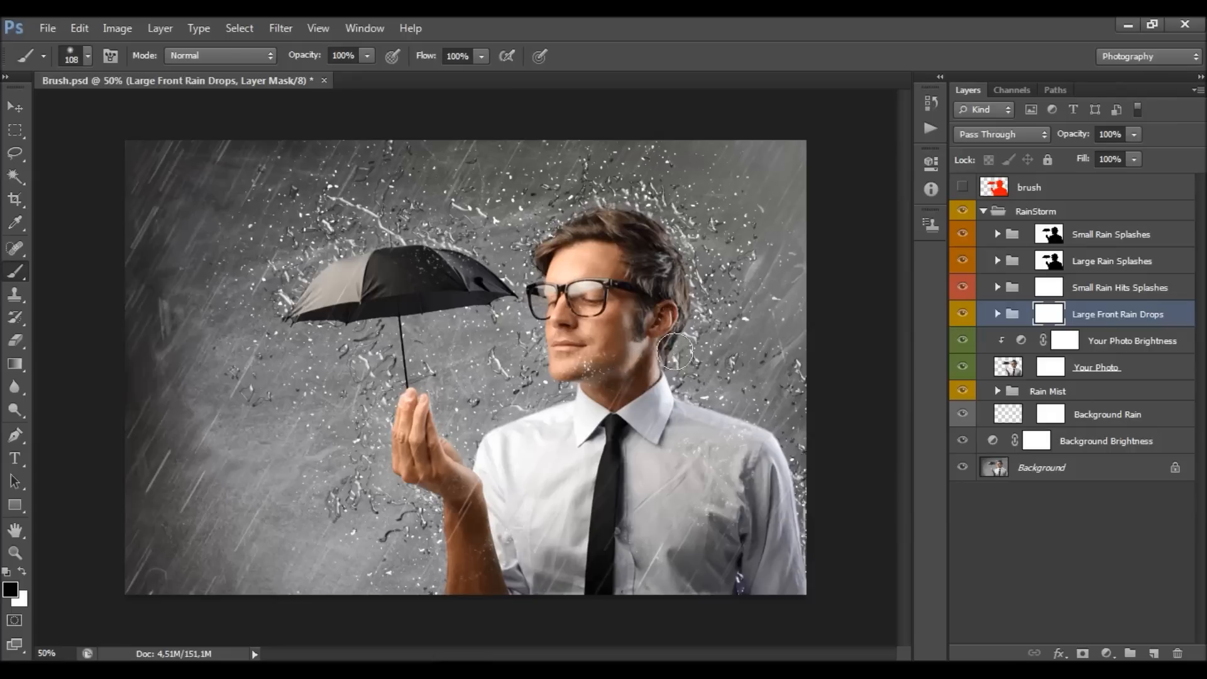
{"action": "left_click", "coordinate": [1067, 333]}
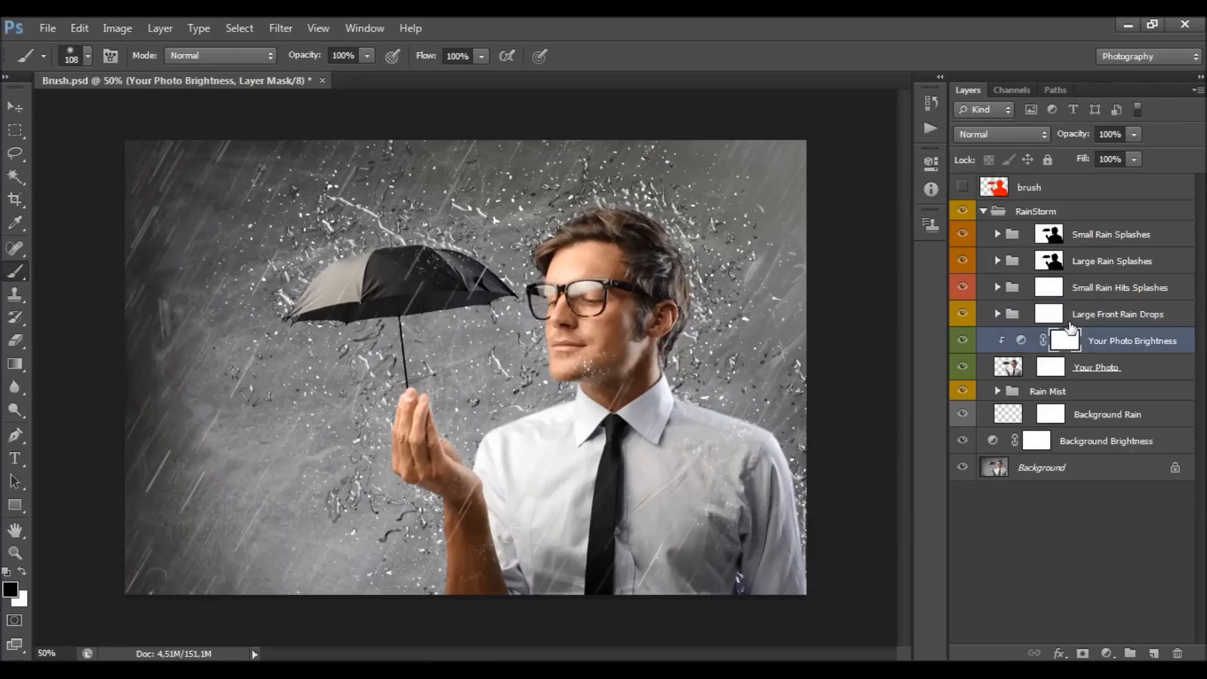
{"action": "left_click", "coordinate": [1090, 291]}
{"action": "left_click", "coordinate": [962, 286]}
{"action": "left_click", "coordinate": [962, 287]}
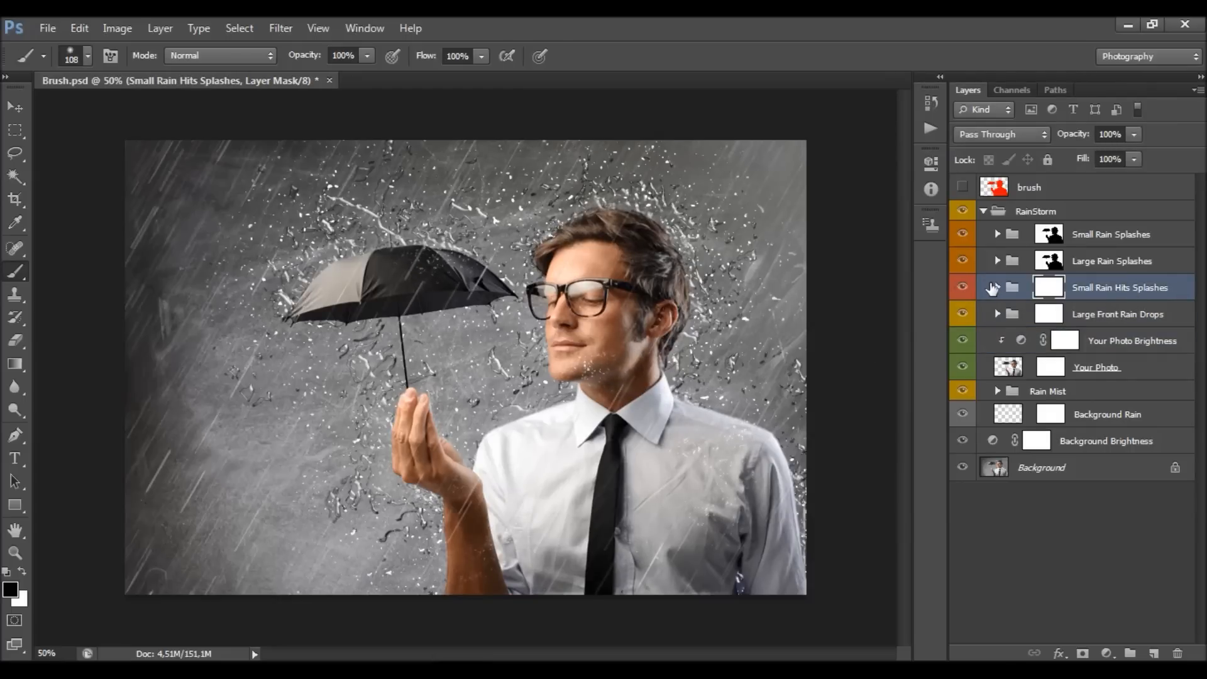
{"action": "left_click", "coordinate": [961, 287]}
{"action": "left_click", "coordinate": [961, 287]}
Expand the Small Rain Hits Splashes group and toggle Small Rain Hit Splash 1 to examine its effect.
{"action": "left_click", "coordinate": [997, 287]}
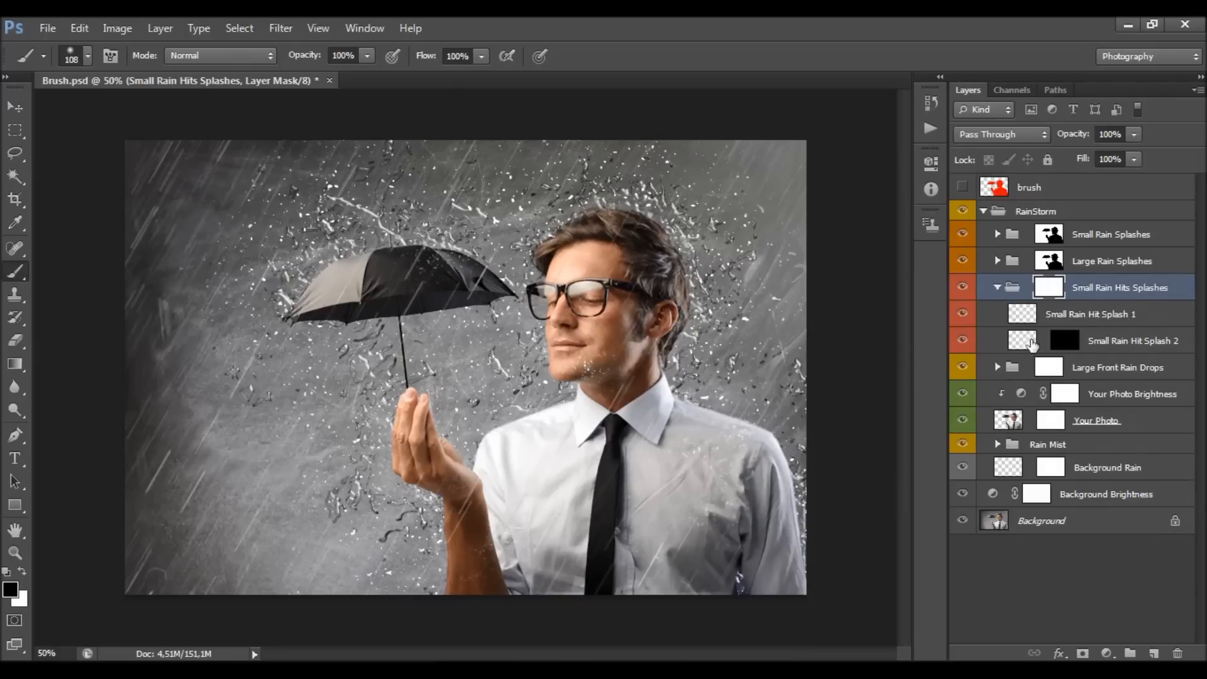
{"action": "left_click", "coordinate": [1104, 320]}
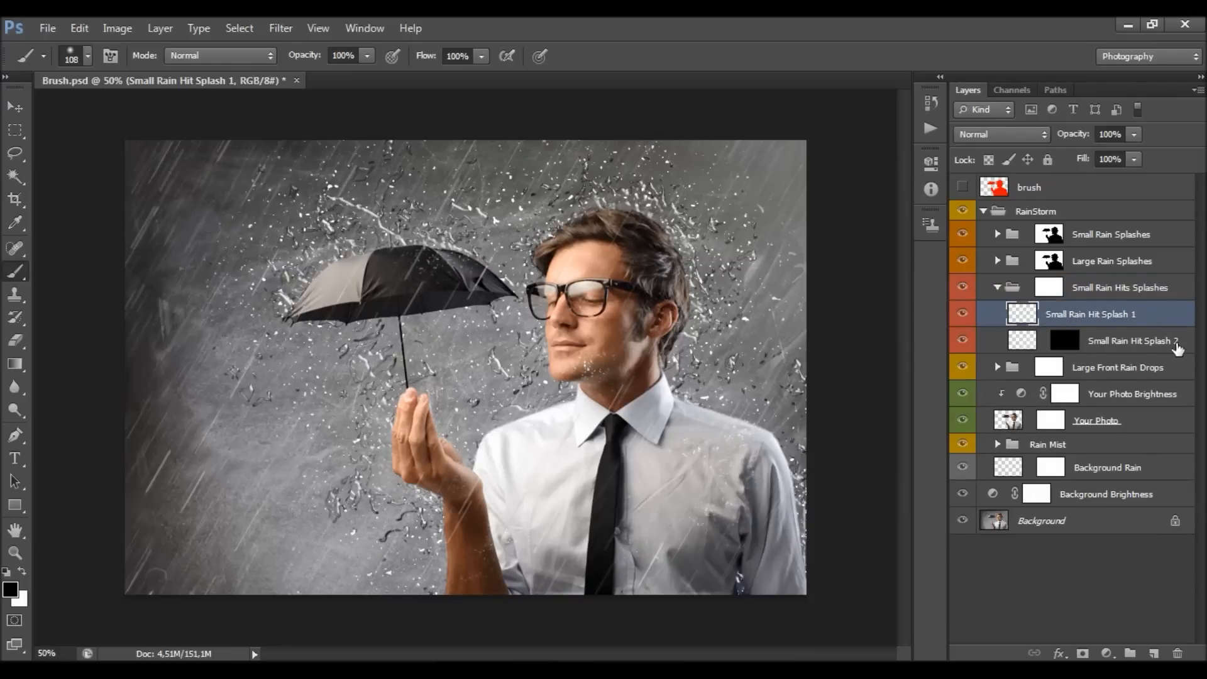
{"action": "left_click", "coordinate": [964, 314]}
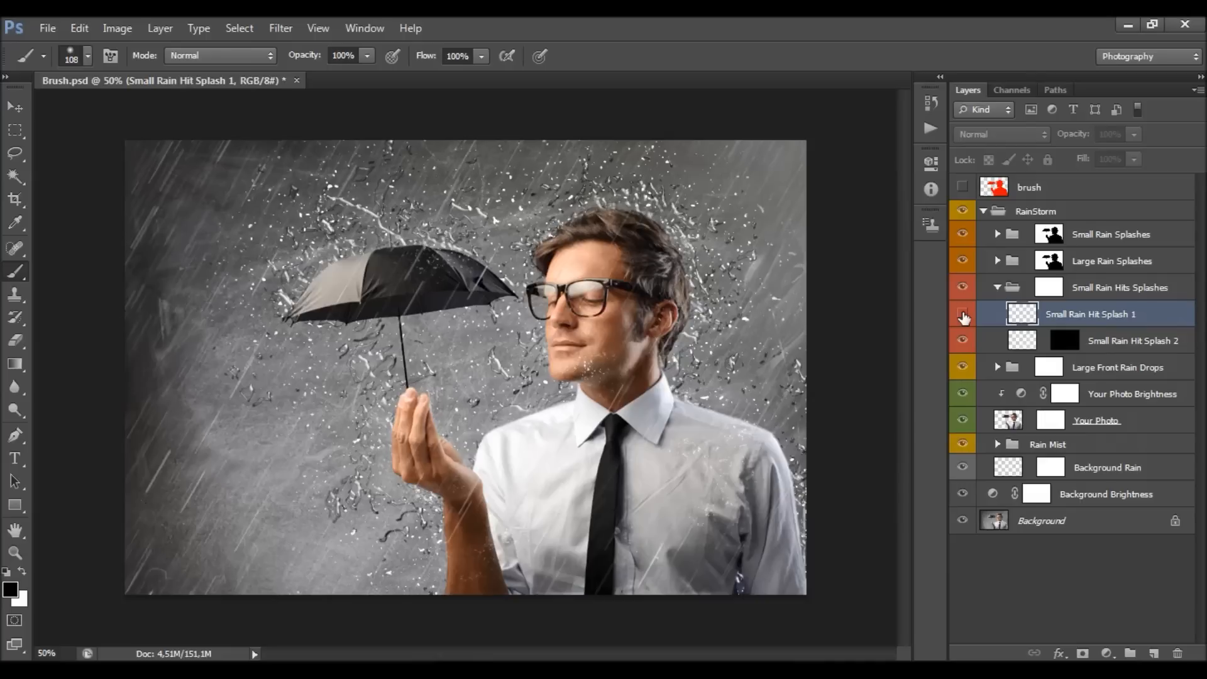
{"action": "left_click", "coordinate": [964, 314]}
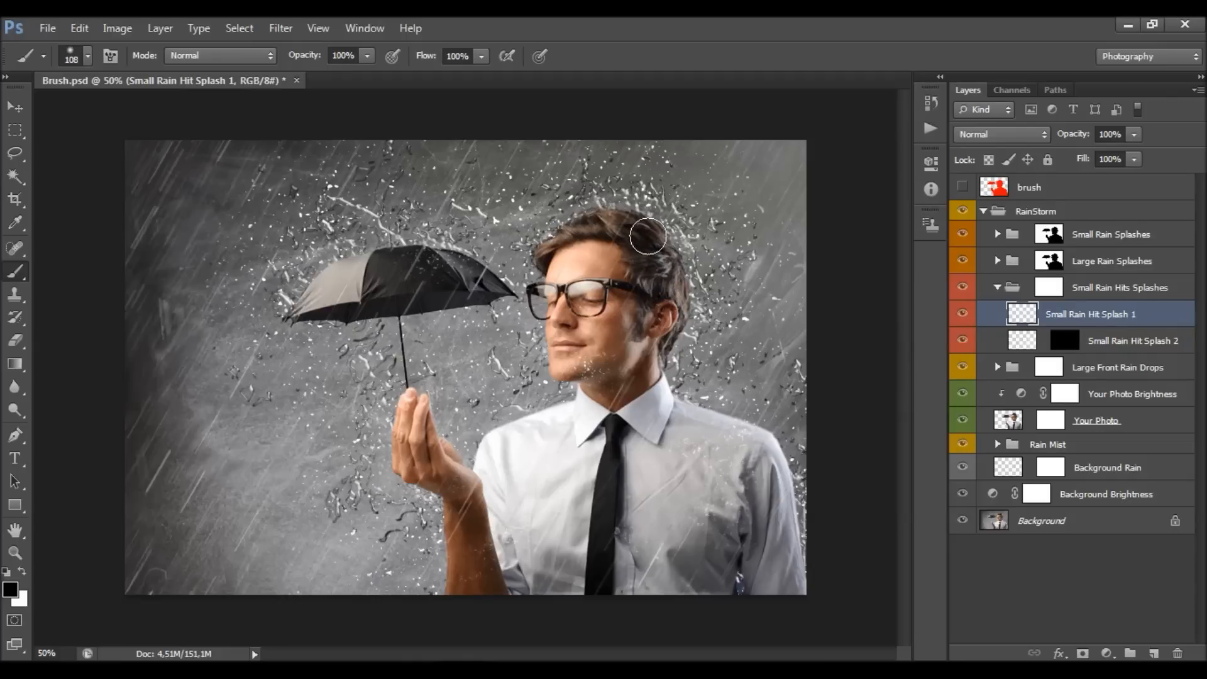
Hide Small Rain Hit Splash 1 and paint white on Small Rain Hit Splash 2's mask over the man's head with a 70 px brush.
{"action": "left_click", "coordinate": [964, 316]}
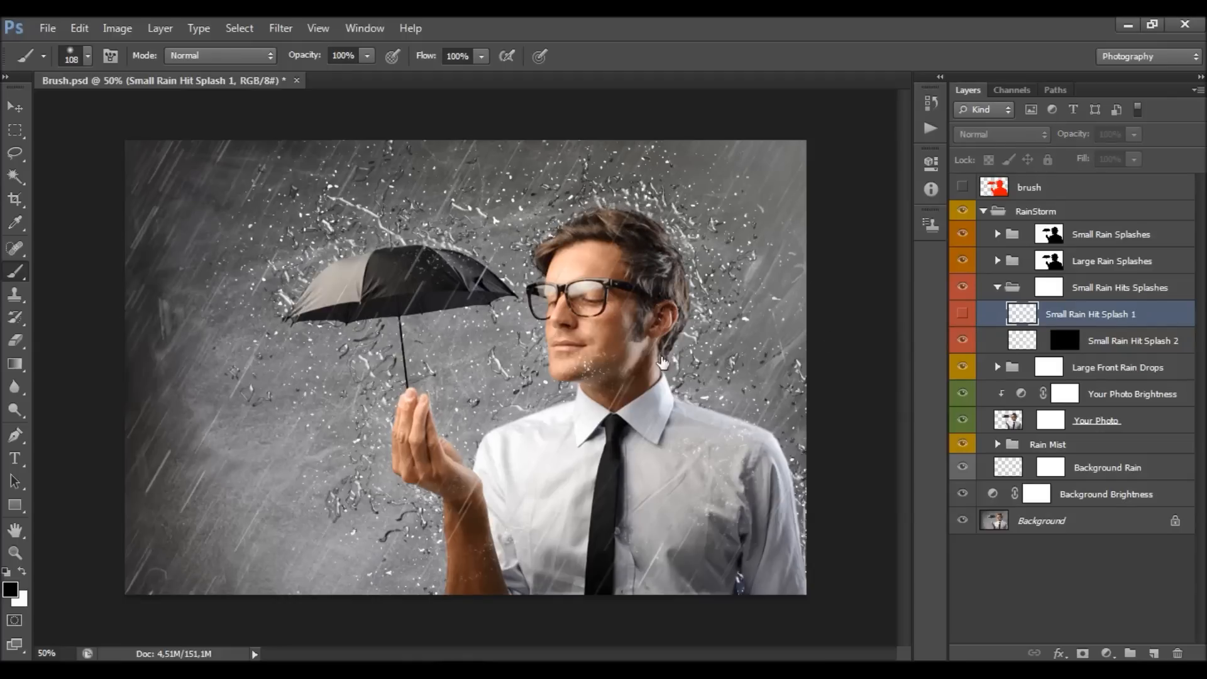
{"action": "left_click", "coordinate": [1133, 342]}
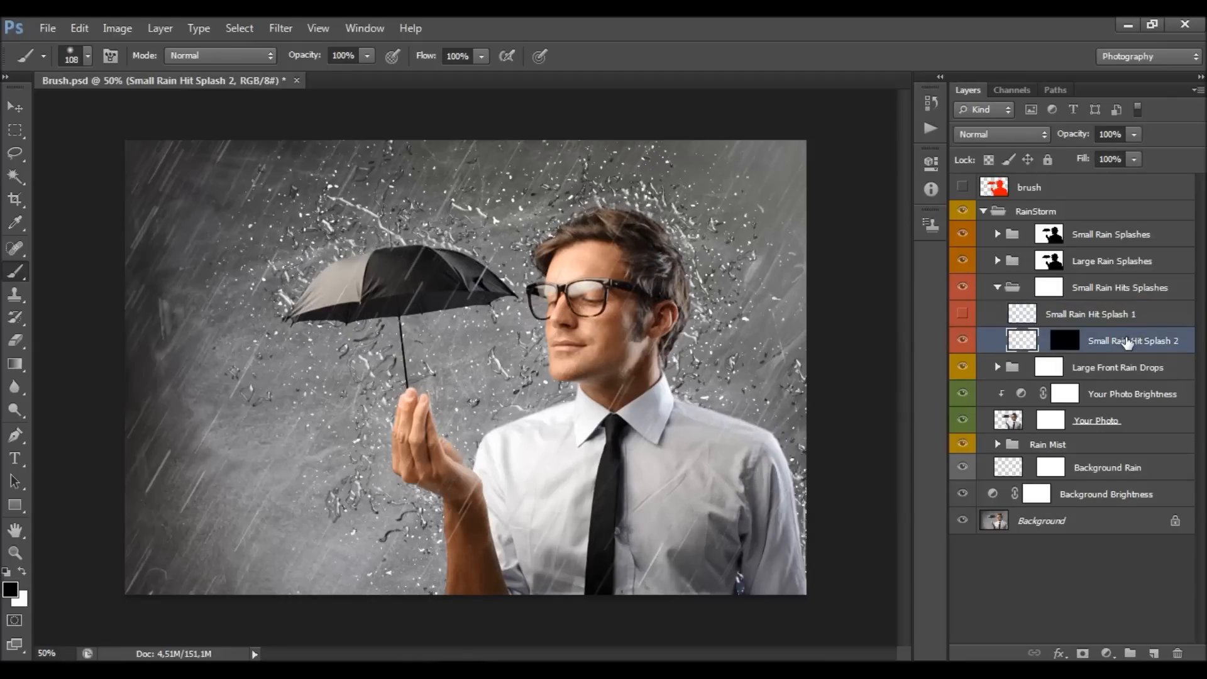
{"action": "left_click", "coordinate": [1064, 343]}
{"action": "left_click", "coordinate": [23, 571]}
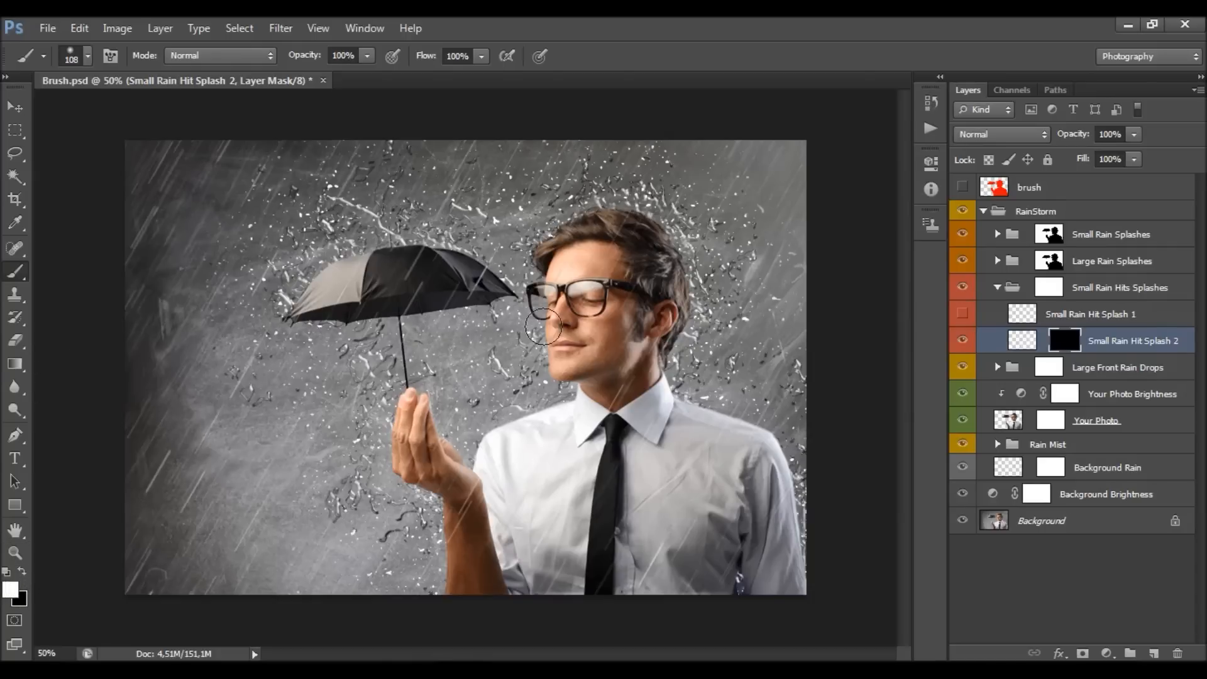
{"action": "key", "text": "bracketleft"}
{"action": "key", "text": "bracketleft"}
{"action": "key", "text": "bracketleft"}
{"action": "key", "text": "bracketleft"}
{"action": "key", "text": "bracketleft"}
{"action": "right_click", "coordinate": [619, 271]}
{"action": "left_click", "coordinate": [696, 78]}
{"action": "key", "text": "bracketleft"}
{"action": "left_click", "coordinate": [588, 229]}
{"action": "left_click", "coordinate": [683, 281]}
{"action": "left_click", "coordinate": [656, 230]}
{"action": "left_click", "coordinate": [636, 285]}
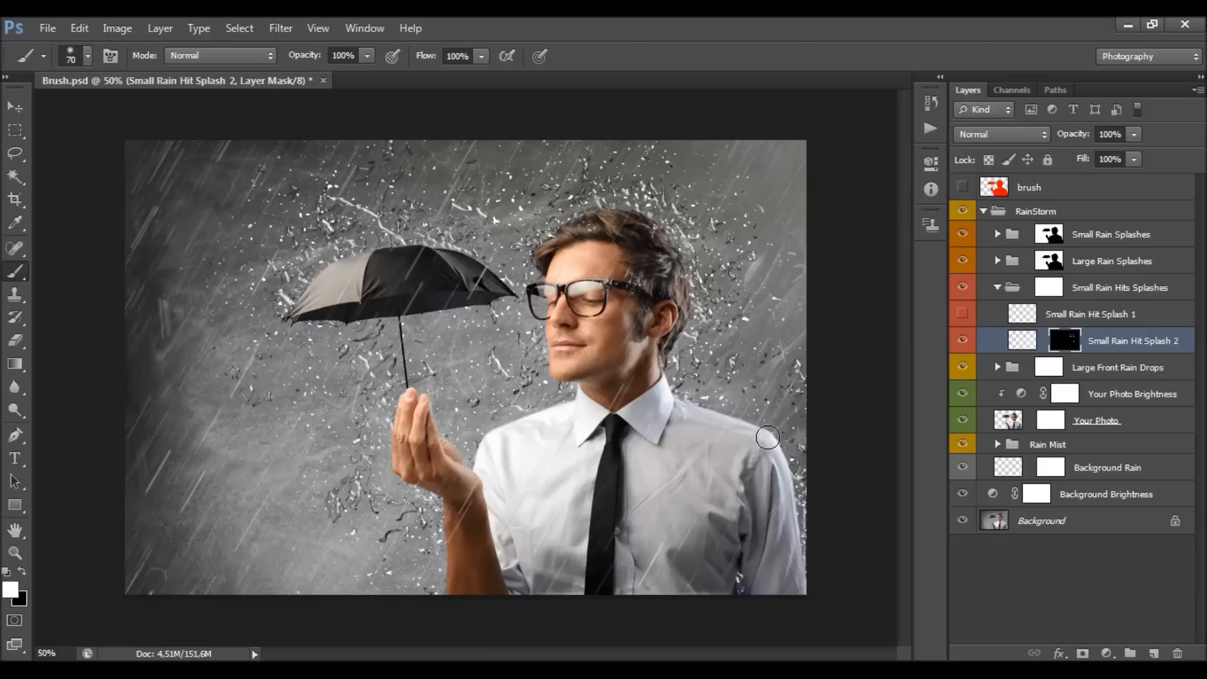
Paint more white spots on the Small Rain Hit Splash 2 mask over the shoulders, collar, umbrella, hand and shirt.
{"action": "left_click", "coordinate": [721, 437]}
{"action": "left_click", "coordinate": [625, 415]}
{"action": "left_click", "coordinate": [406, 392]}
{"action": "left_click", "coordinate": [401, 294]}
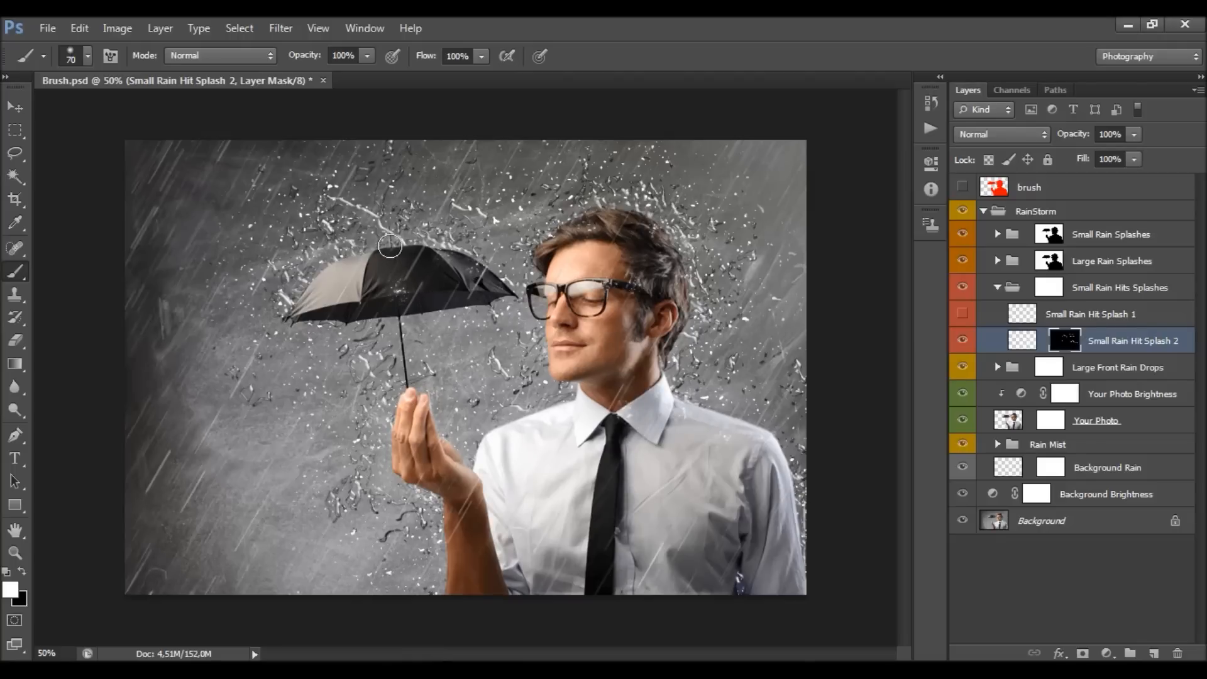
{"action": "mouse_move", "coordinate": [332, 291]}
{"action": "left_mouse_down"}
{"action": "mouse_move", "coordinate": [336, 267]}
{"action": "mouse_move", "coordinate": [359, 265]}
{"action": "mouse_move", "coordinate": [357, 292]}
{"action": "mouse_move", "coordinate": [306, 306]}
{"action": "left_mouse_up"}
{"action": "mouse_move", "coordinate": [409, 388]}
{"action": "left_mouse_down"}
{"action": "mouse_move", "coordinate": [428, 416]}
{"action": "mouse_move", "coordinate": [443, 459]}
{"action": "mouse_move", "coordinate": [478, 484]}
{"action": "mouse_move", "coordinate": [430, 463]}
{"action": "mouse_move", "coordinate": [429, 440]}
{"action": "mouse_move", "coordinate": [499, 501]}
{"action": "mouse_move", "coordinate": [499, 436]}
{"action": "left_mouse_up"}
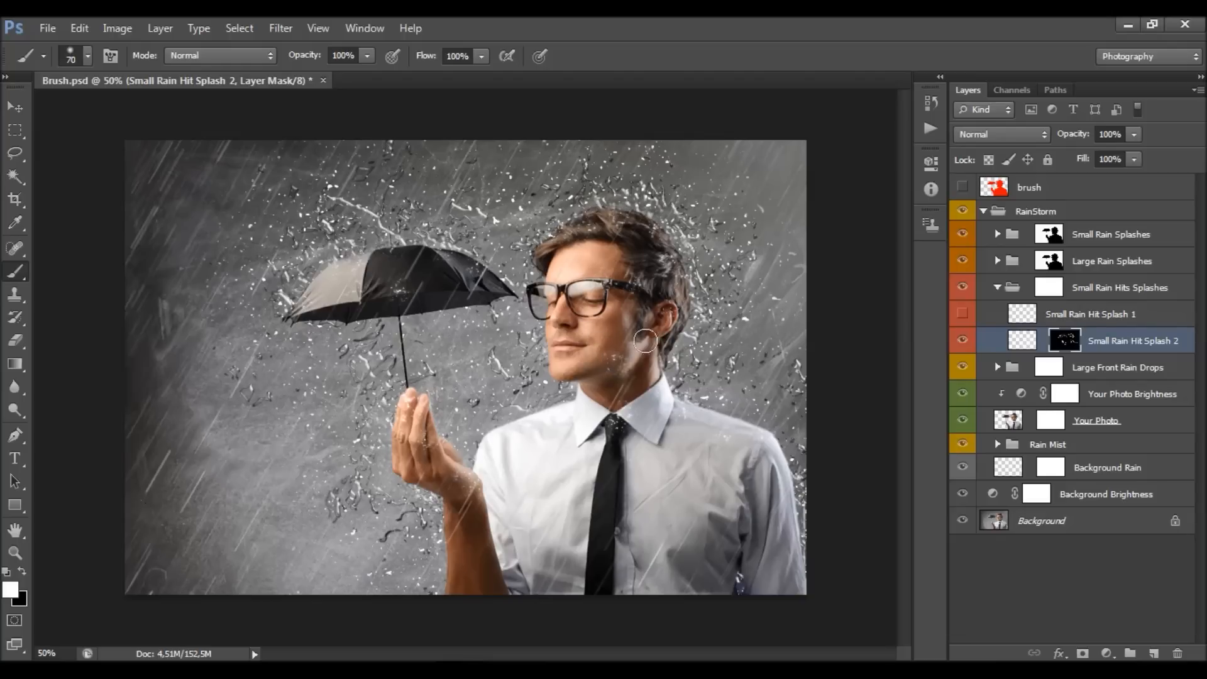
{"action": "mouse_move", "coordinate": [785, 510]}
{"action": "left_mouse_down"}
{"action": "mouse_move", "coordinate": [775, 447]}
{"action": "mouse_move", "coordinate": [754, 506]}
{"action": "mouse_move", "coordinate": [712, 516]}
{"action": "left_mouse_up"}
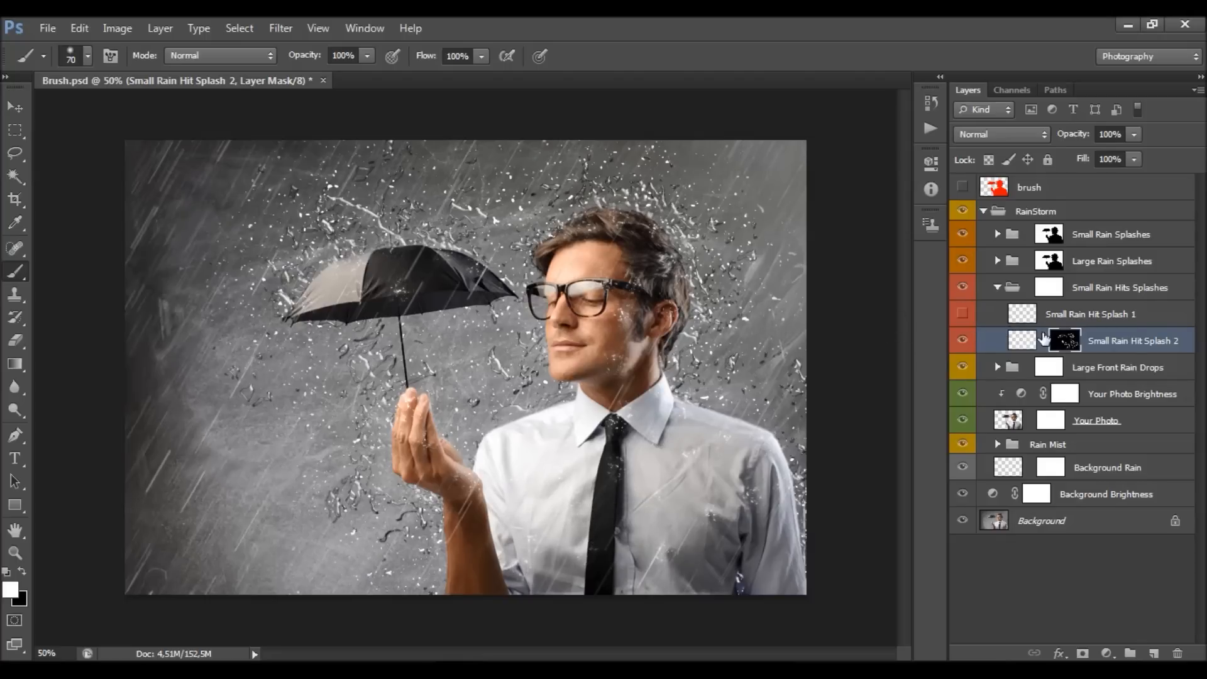
Compare Small Rain Hit Splash 1 and 2 by toggling their visibility, leaving only Small Rain Hit Splash 2 shown.
{"action": "left_click", "coordinate": [963, 340]}
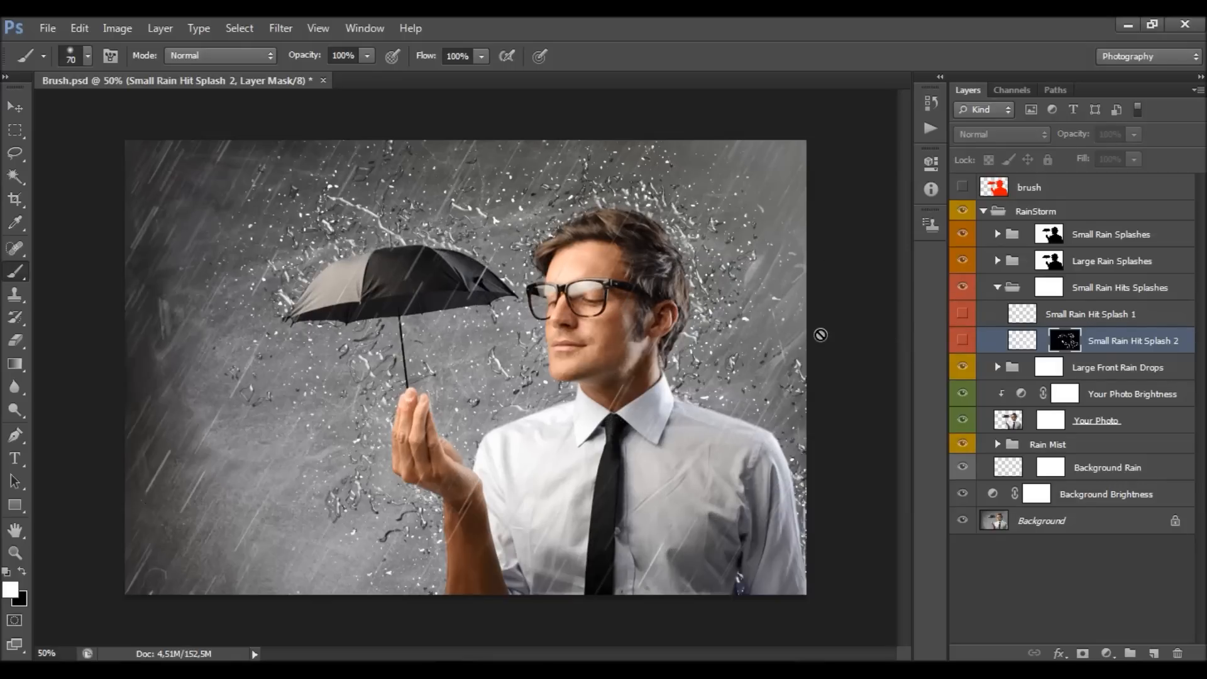
{"action": "left_click", "coordinate": [962, 314]}
{"action": "left_click", "coordinate": [1131, 315]}
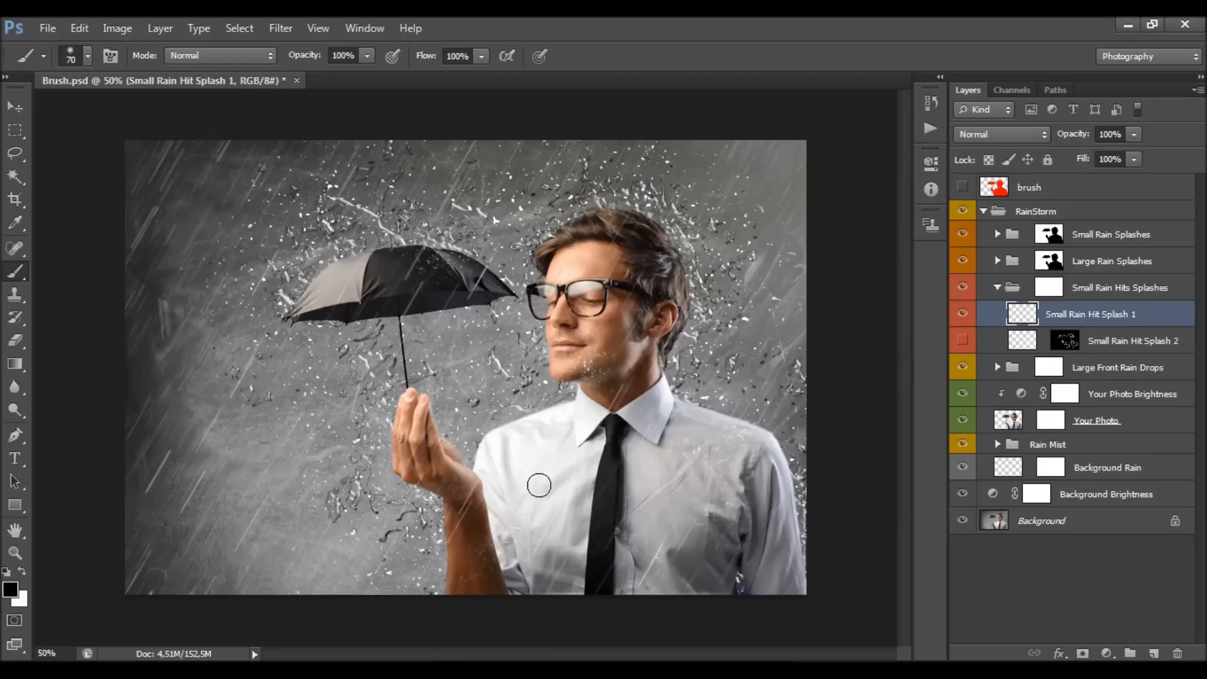
{"action": "left_click", "coordinate": [963, 340]}
{"action": "left_click", "coordinate": [962, 314]}
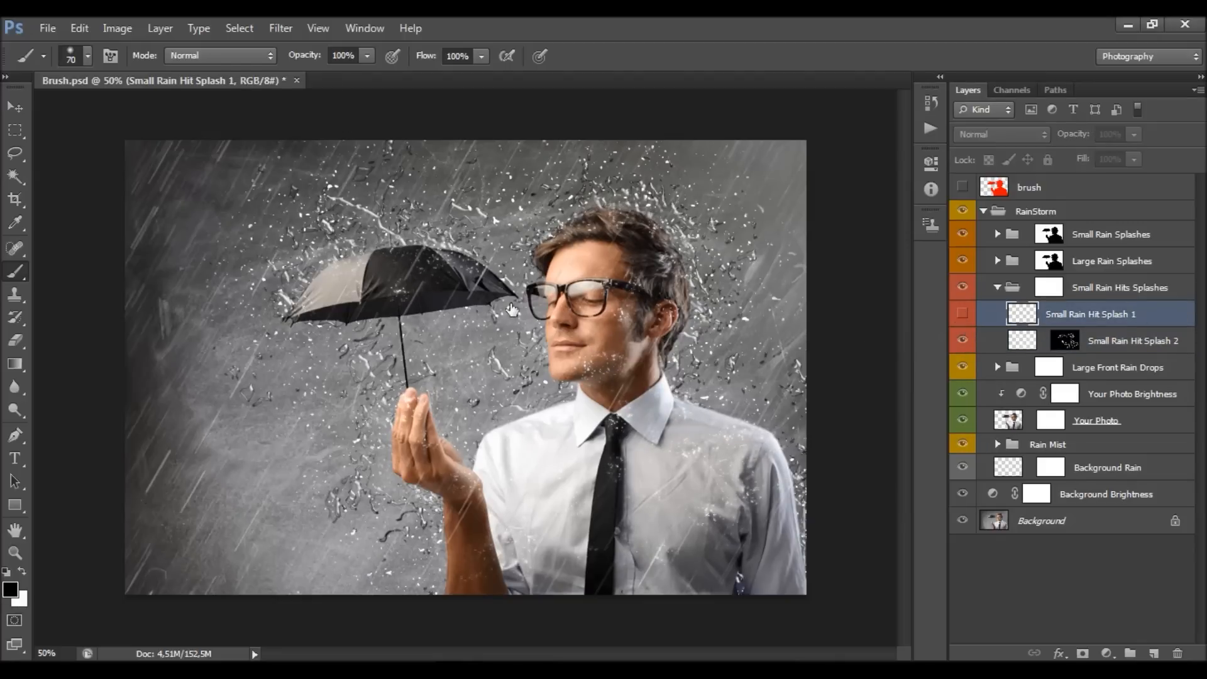
Reveal more splashes on the man's forearm by painting white on the Small Rain Hit Splash 2 mask, and collapse its group.
{"action": "left_click", "coordinate": [1077, 345]}
{"action": "key", "text": "x"}
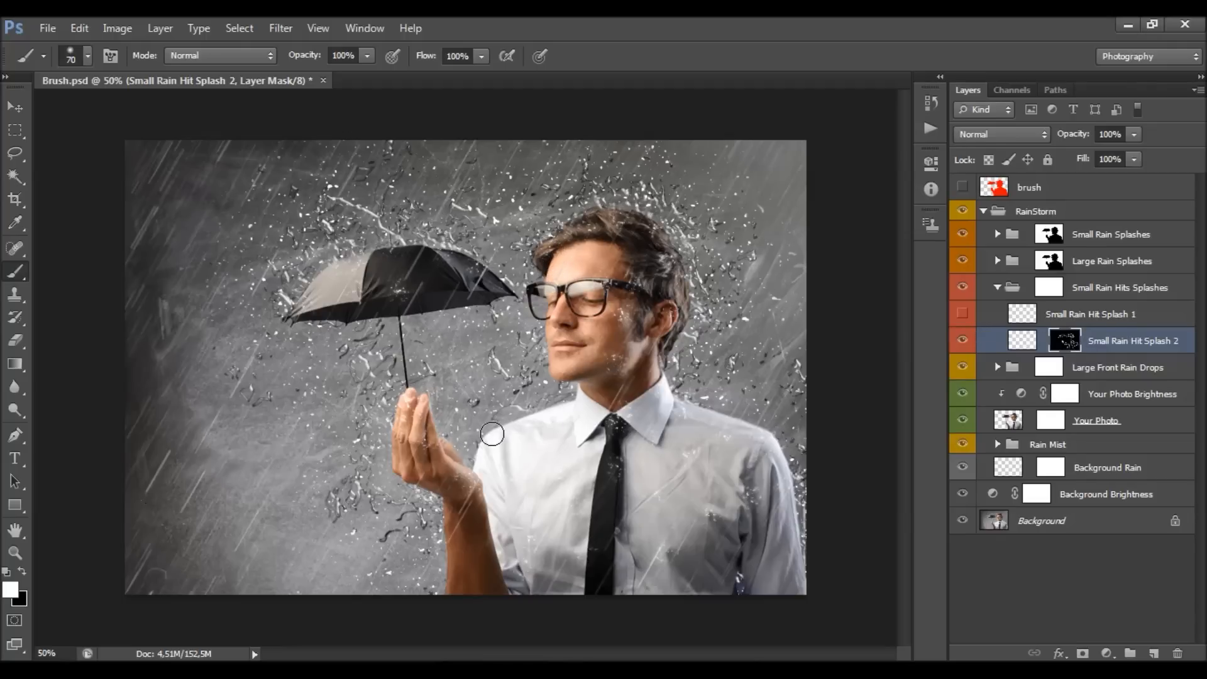
{"action": "left_click", "coordinate": [487, 547]}
{"action": "left_click", "coordinate": [999, 288]}
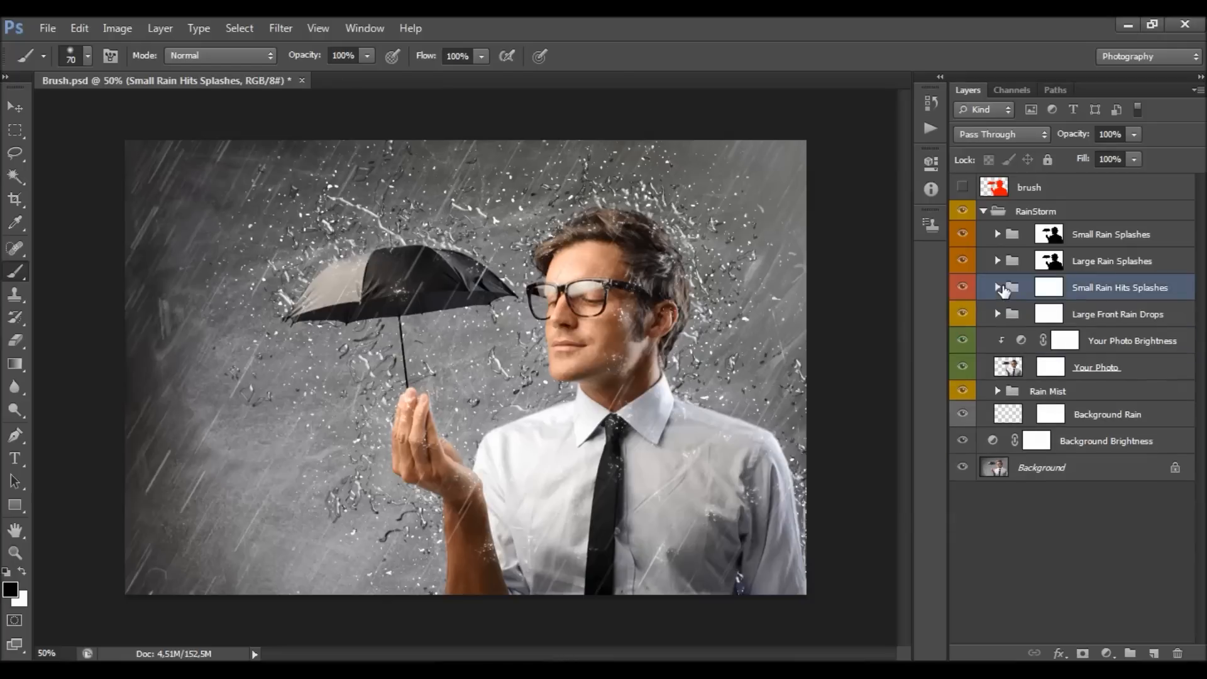
Toggle the Large Rain Splashes group's visibility to compare the photo with and without the large splashes.
{"action": "left_click", "coordinate": [1112, 270]}
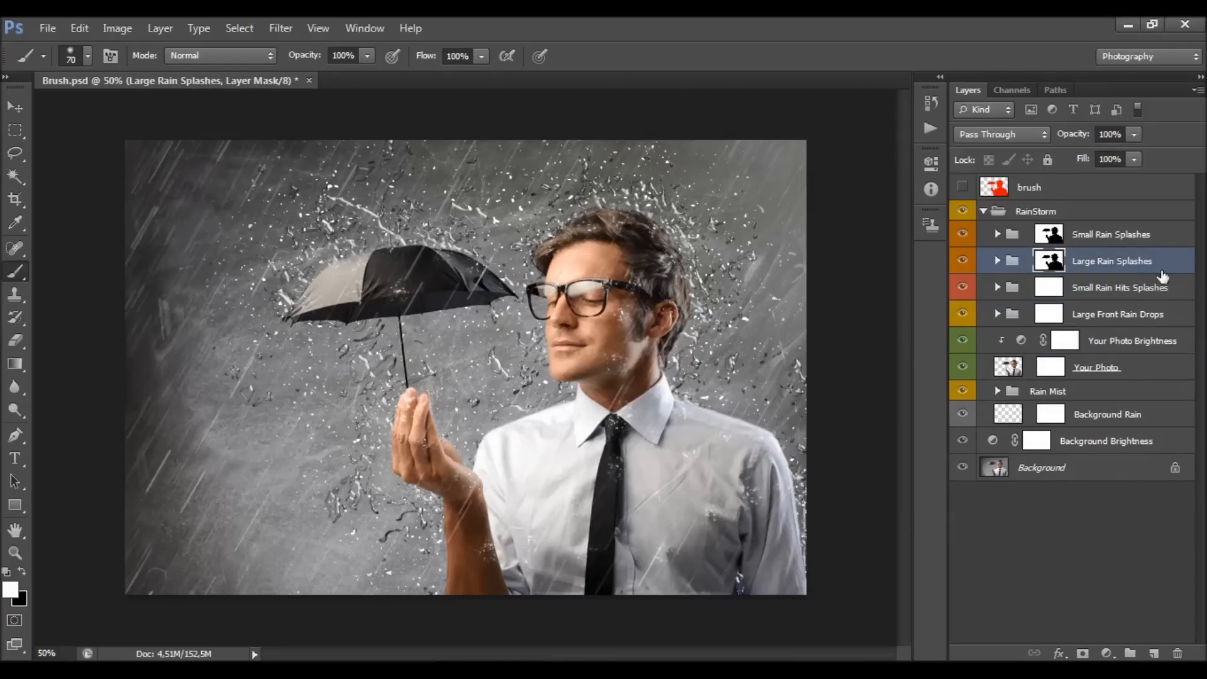
{"action": "left_click", "coordinate": [962, 260]}
{"action": "left_click", "coordinate": [962, 260]}
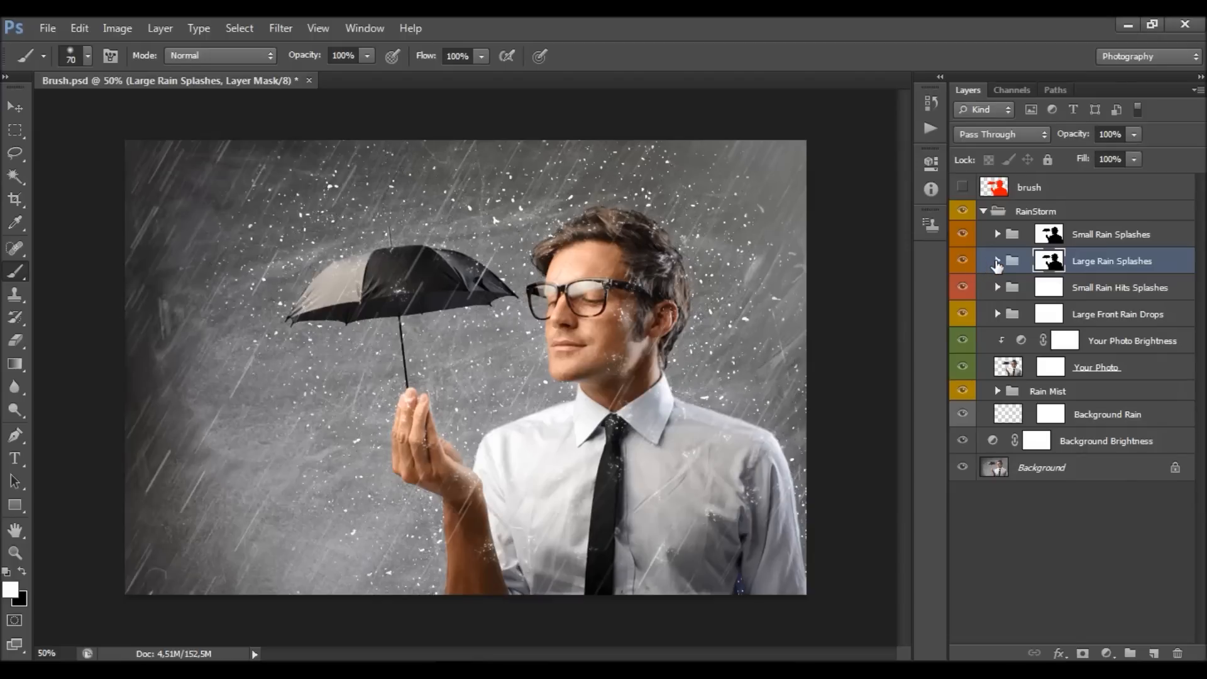
Expand the Large Rain Splashes group and toggle its Splash 1 and Splash 2 Build and Base layers to examine each pair.
{"action": "left_click", "coordinate": [996, 261]}
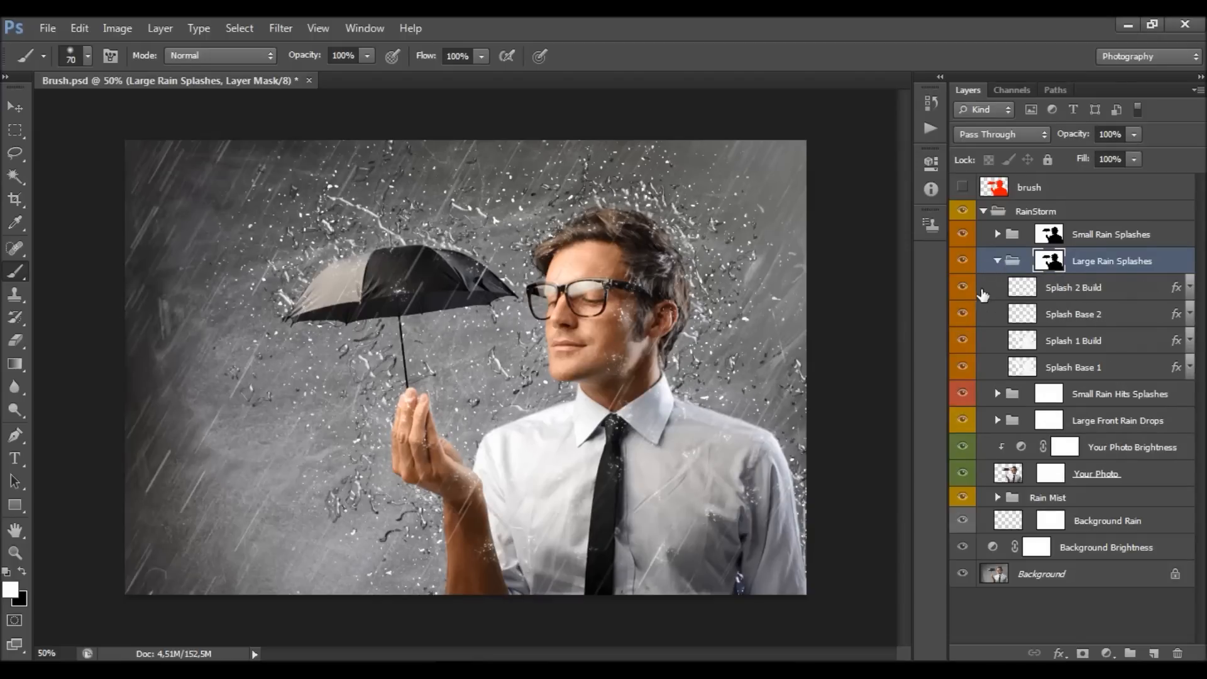
{"action": "left_click", "coordinate": [958, 288]}
{"action": "left_click", "coordinate": [960, 316]}
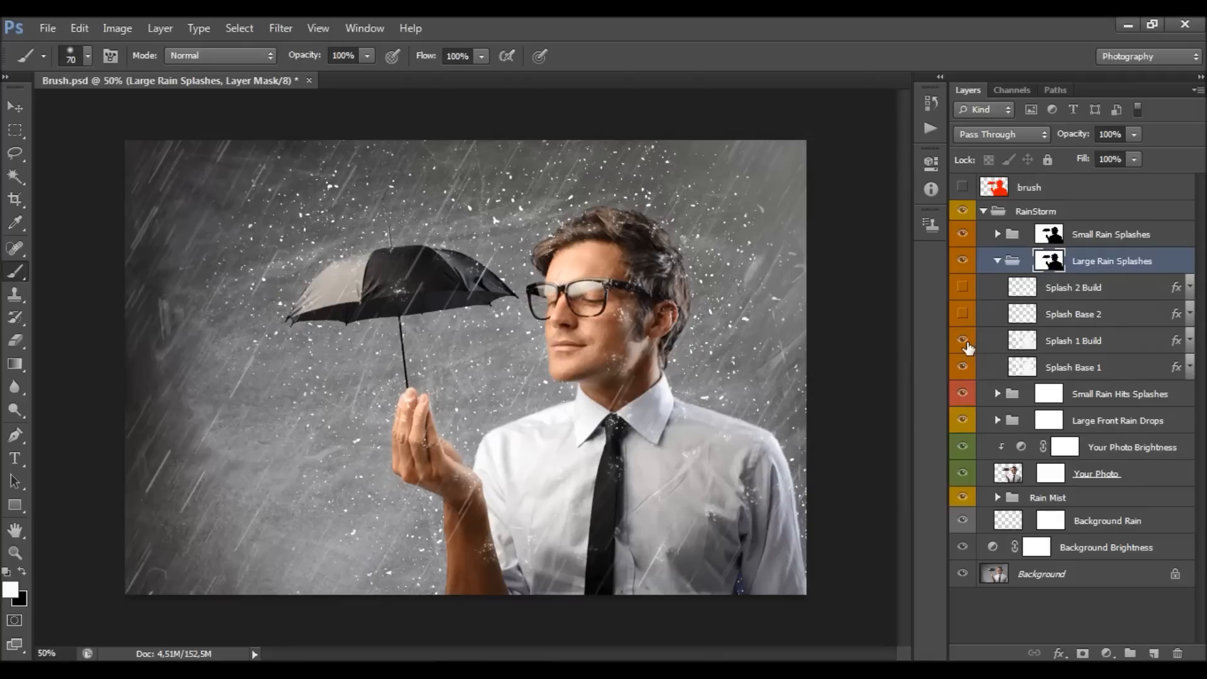
{"action": "left_click", "coordinate": [963, 341]}
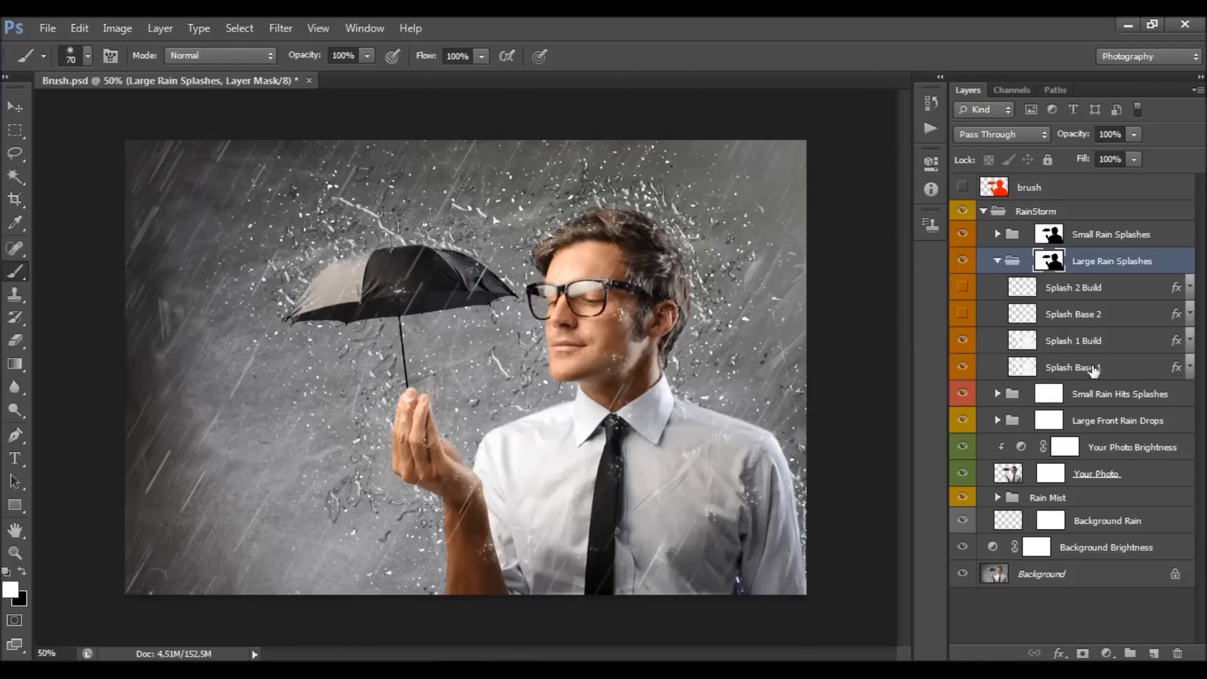
{"action": "left_click_drag", "start_coordinate": [961, 355], "coordinate": [961, 361]}
{"action": "left_click_drag", "start_coordinate": [963, 288], "coordinate": [966, 363]}
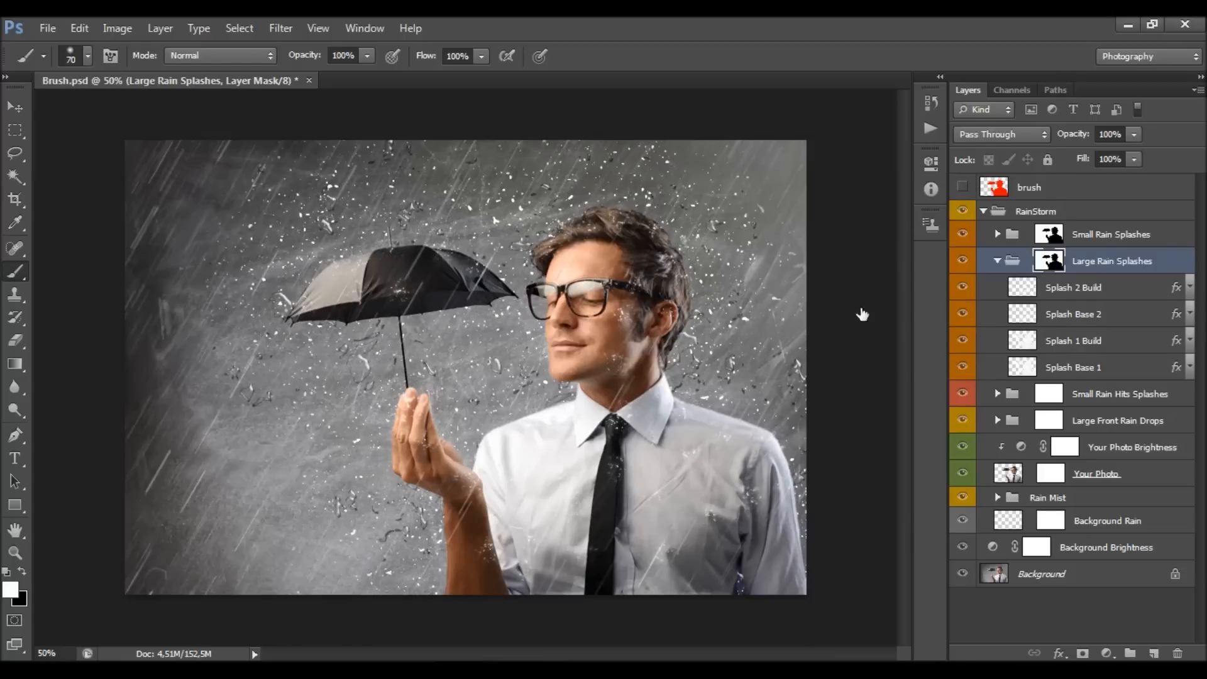
Try duplicating Splash 2 Build and Splash Base 2 and moving the copies across the photo, and delete the copies.
{"action": "left_click", "coordinate": [1104, 317]}
{"action": "left_click", "coordinate": [1112, 289], "text": "shift"}
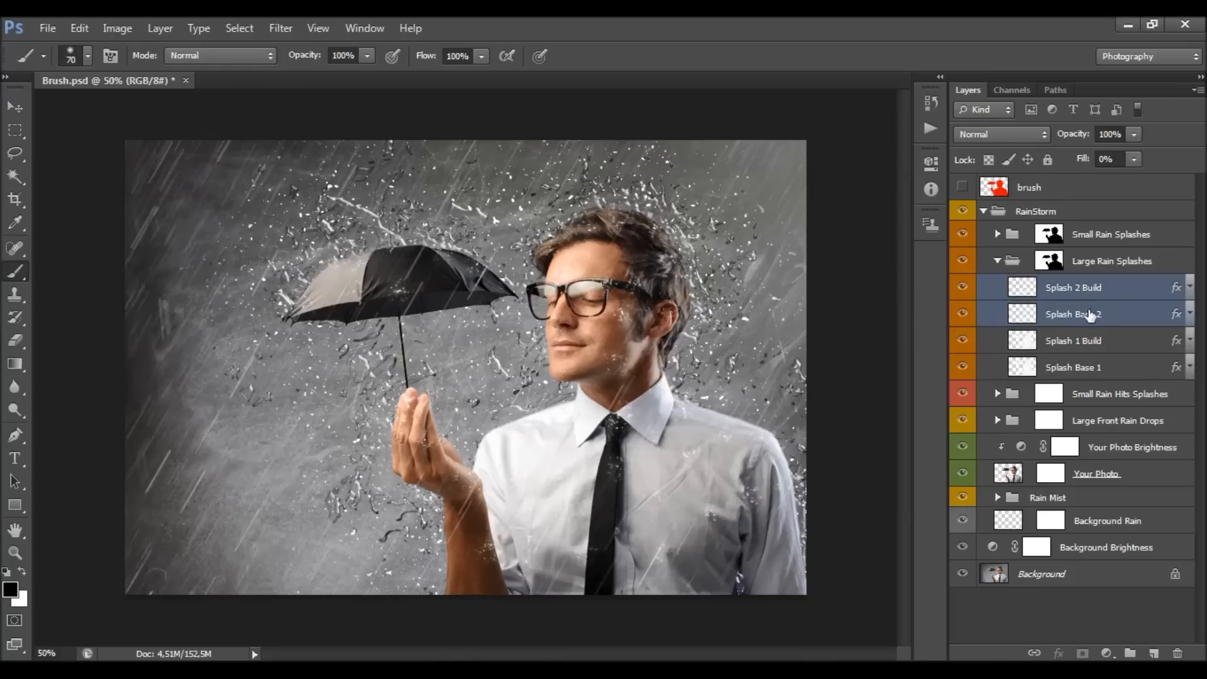
{"action": "key", "text": "ctrl+j"}
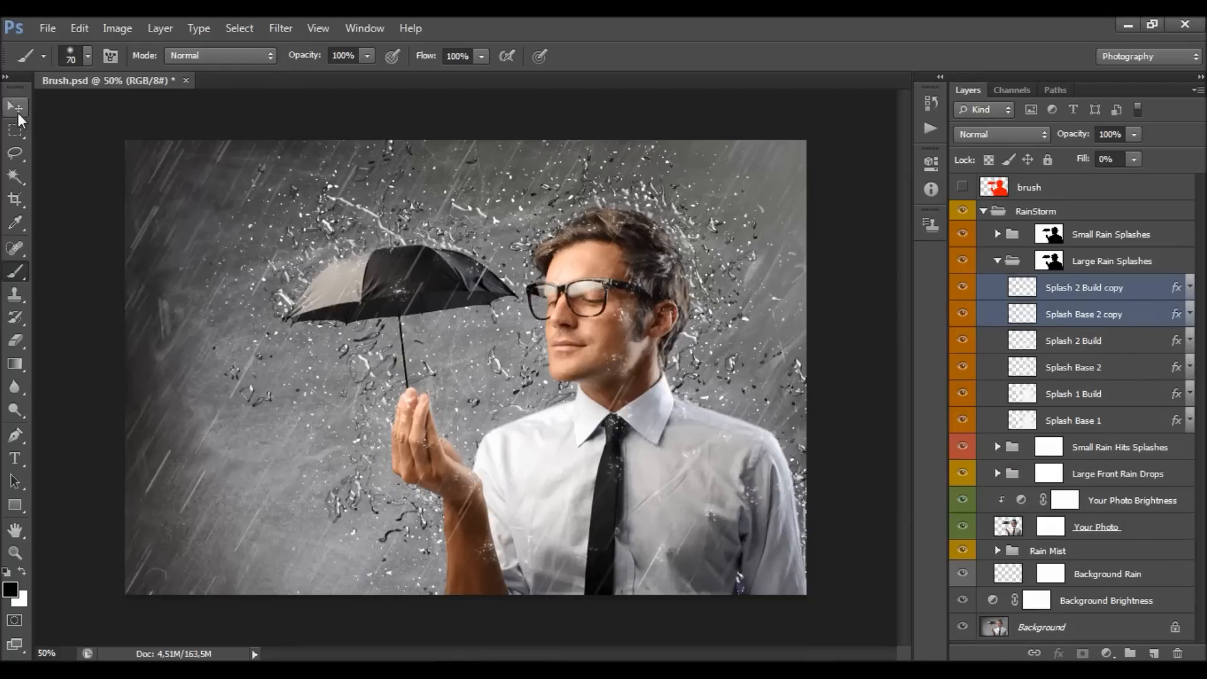
{"action": "left_click", "coordinate": [17, 108]}
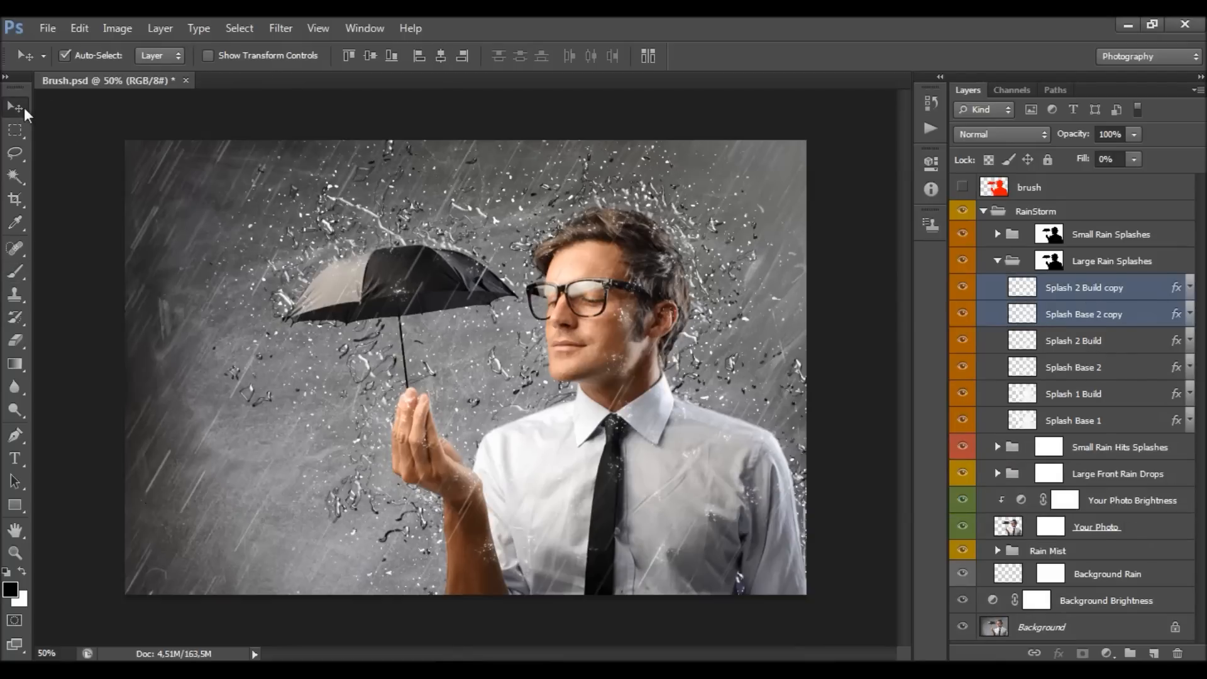
{"action": "left_click_drag", "start_coordinate": [555, 286], "coordinate": [553, 268]}
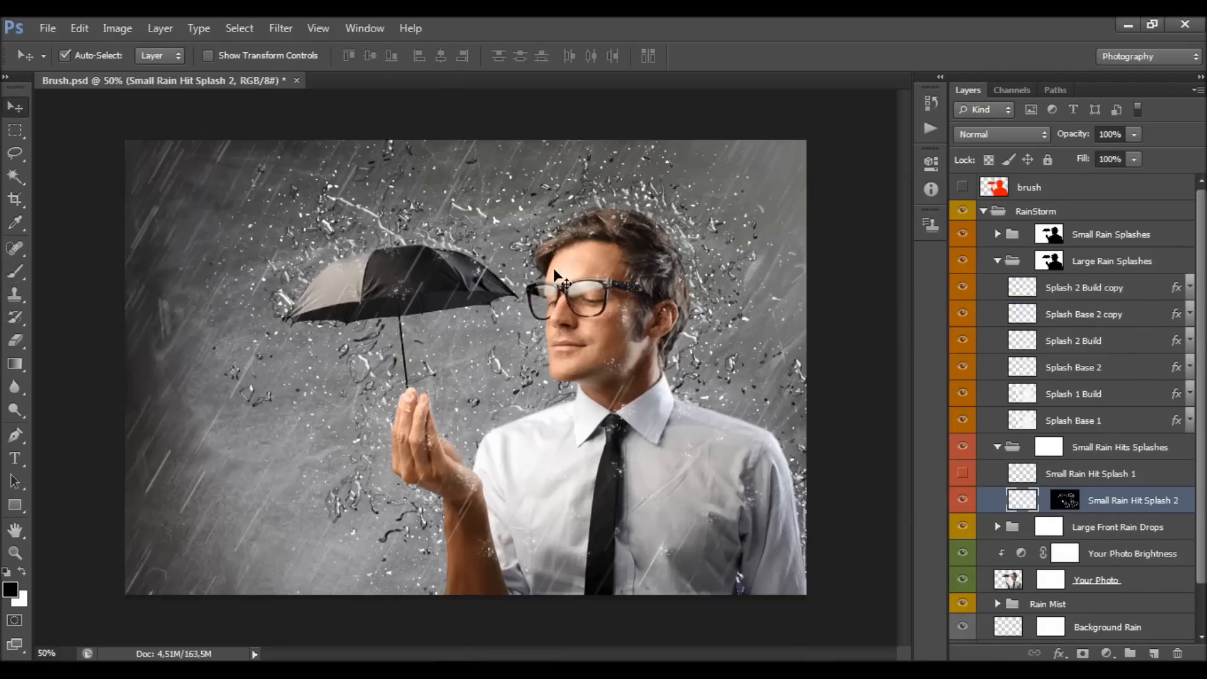
{"action": "key", "text": "ctrl+z"}
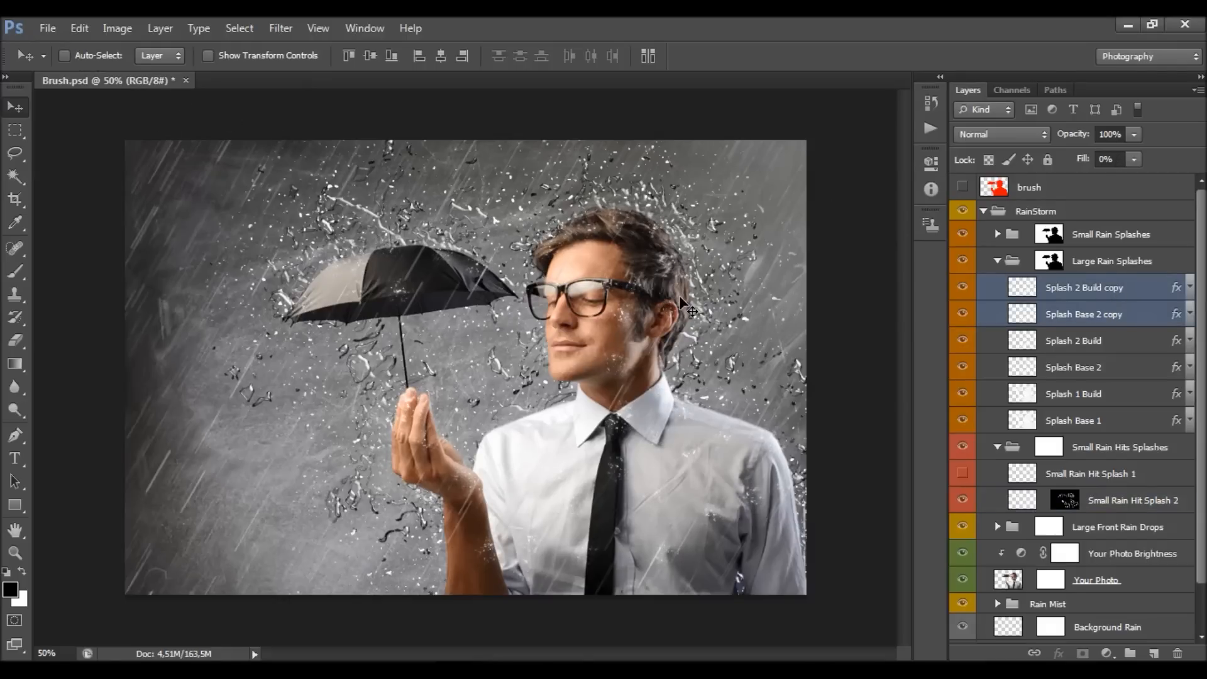
{"action": "left_click_drag", "start_coordinate": [645, 228], "coordinate": [661, 379]}
{"action": "key", "text": "Delete"}
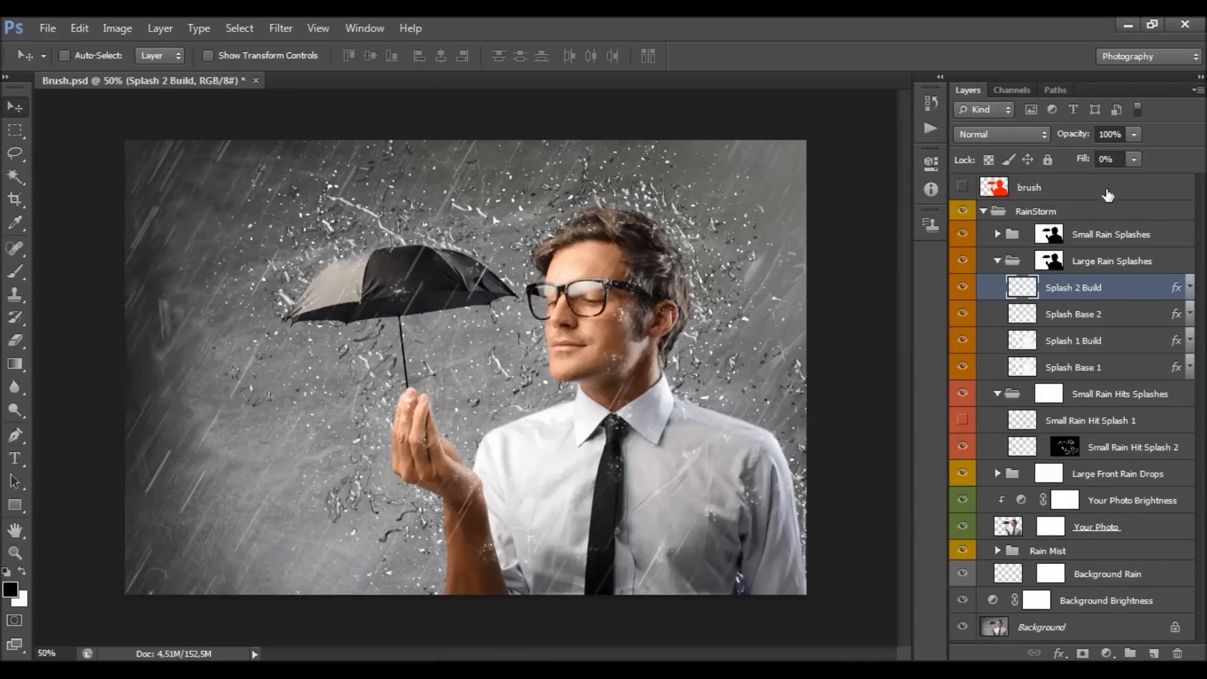
Collapse the Large Rain Splashes group and try lowering its opacity before restoring it to 100%.
{"action": "left_click", "coordinate": [1157, 265]}
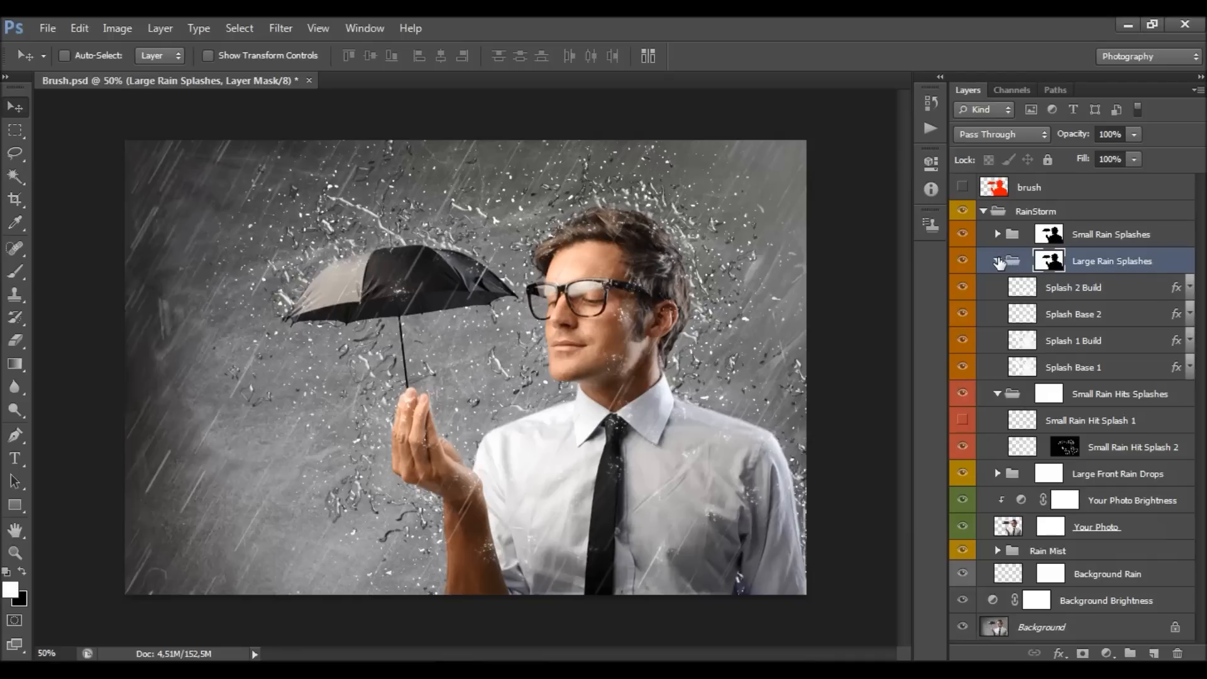
{"action": "left_click", "coordinate": [997, 261]}
{"action": "left_click", "coordinate": [1135, 135]}
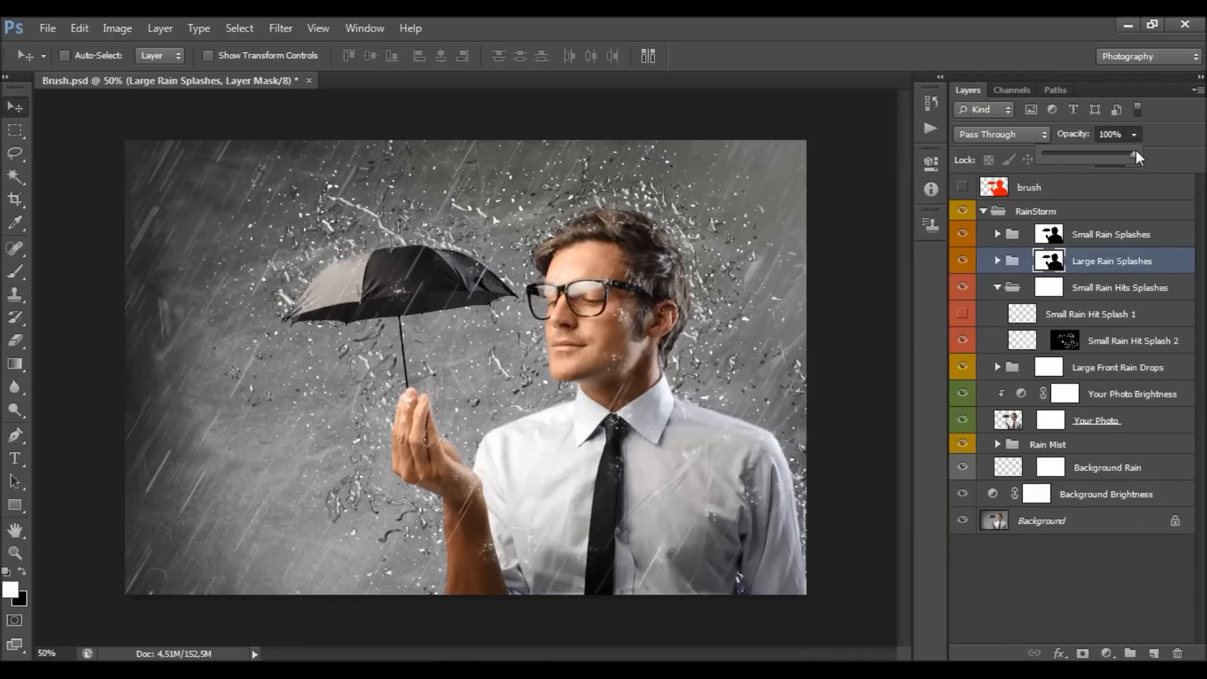
{"action": "left_click_drag", "start_coordinate": [1092, 154], "coordinate": [1134, 154]}
Reveal large splashes over the umbrella by painting white on the Large Rain Splashes group's mask with an 80 px brush.
{"action": "left_click", "coordinate": [1052, 261]}
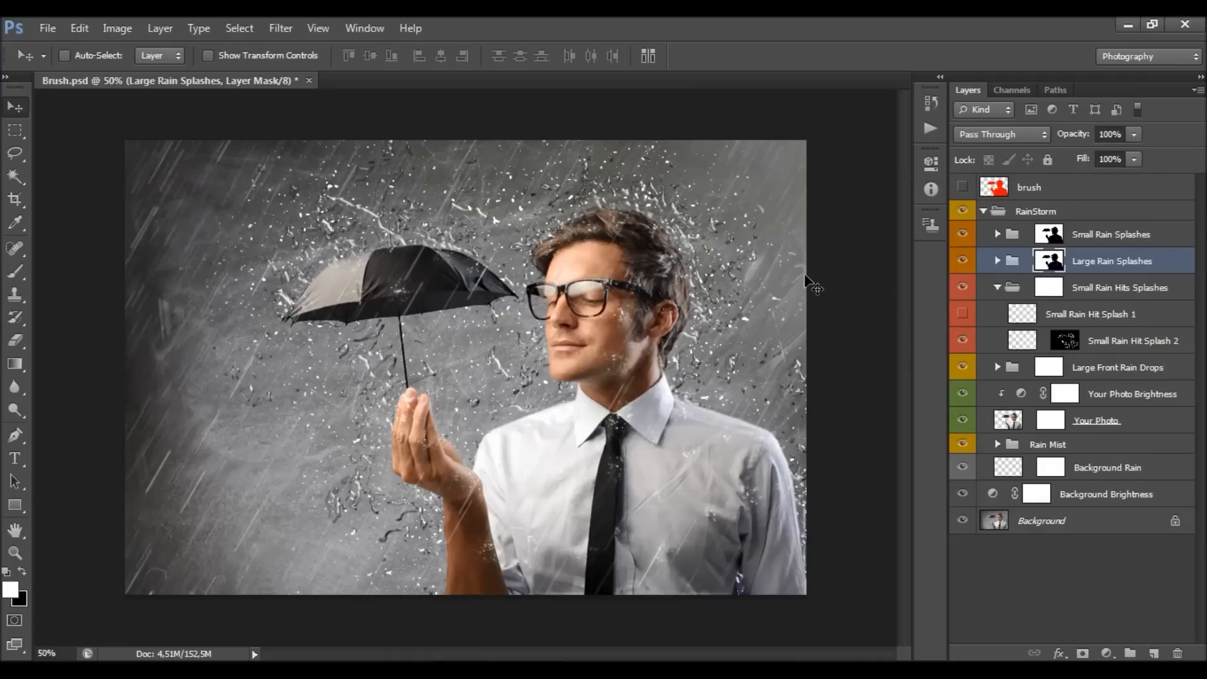
{"action": "left_click", "coordinate": [15, 271]}
{"action": "right_click", "coordinate": [401, 306]}
{"action": "left_click_drag", "start_coordinate": [463, 353], "coordinate": [518, 345]}
{"action": "type", "text": "80"}
{"action": "key", "text": "Return"}
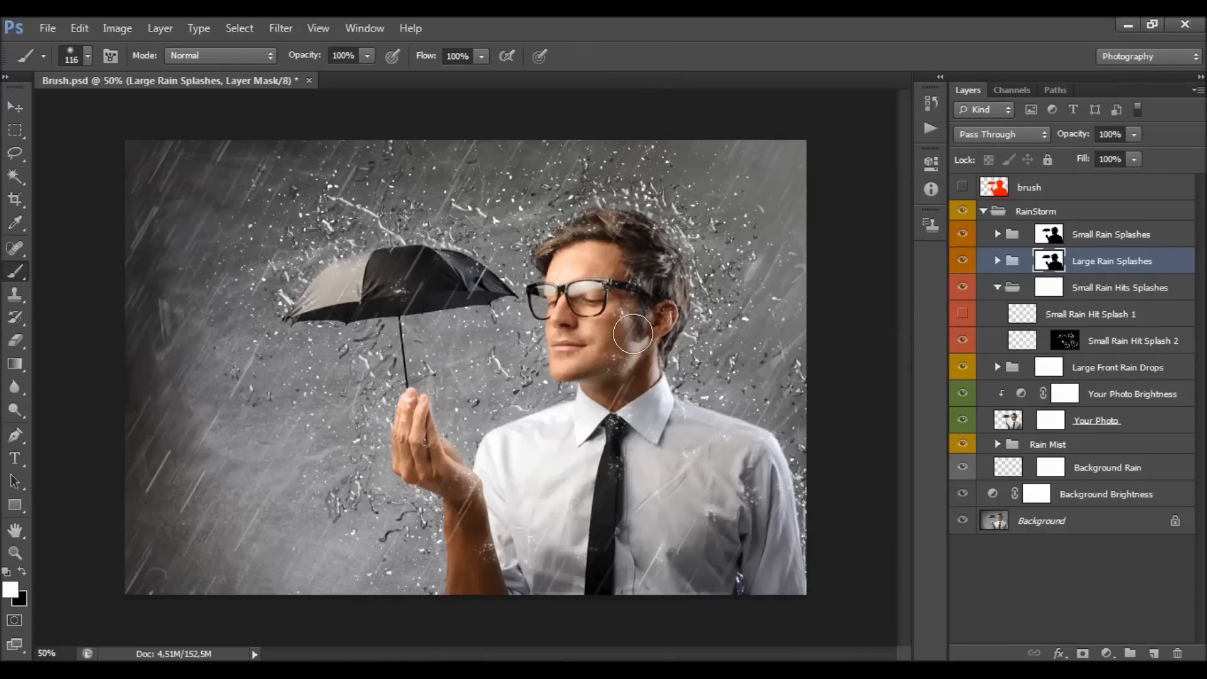
{"action": "key", "text": "bracketright"}
{"action": "mouse_move", "coordinate": [347, 276]}
{"action": "left_mouse_down"}
{"action": "mouse_move", "coordinate": [292, 300]}
{"action": "mouse_move", "coordinate": [345, 294]}
{"action": "mouse_move", "coordinate": [388, 249]}
{"action": "mouse_move", "coordinate": [401, 284]}
{"action": "mouse_move", "coordinate": [450, 248]}
{"action": "mouse_move", "coordinate": [465, 275]}
{"action": "mouse_move", "coordinate": [501, 267]}
{"action": "mouse_move", "coordinate": [513, 298]}
{"action": "left_mouse_up"}
{"action": "scroll", "coordinate": [409, 240], "scroll_direction": "up", "scroll_amount": 1}
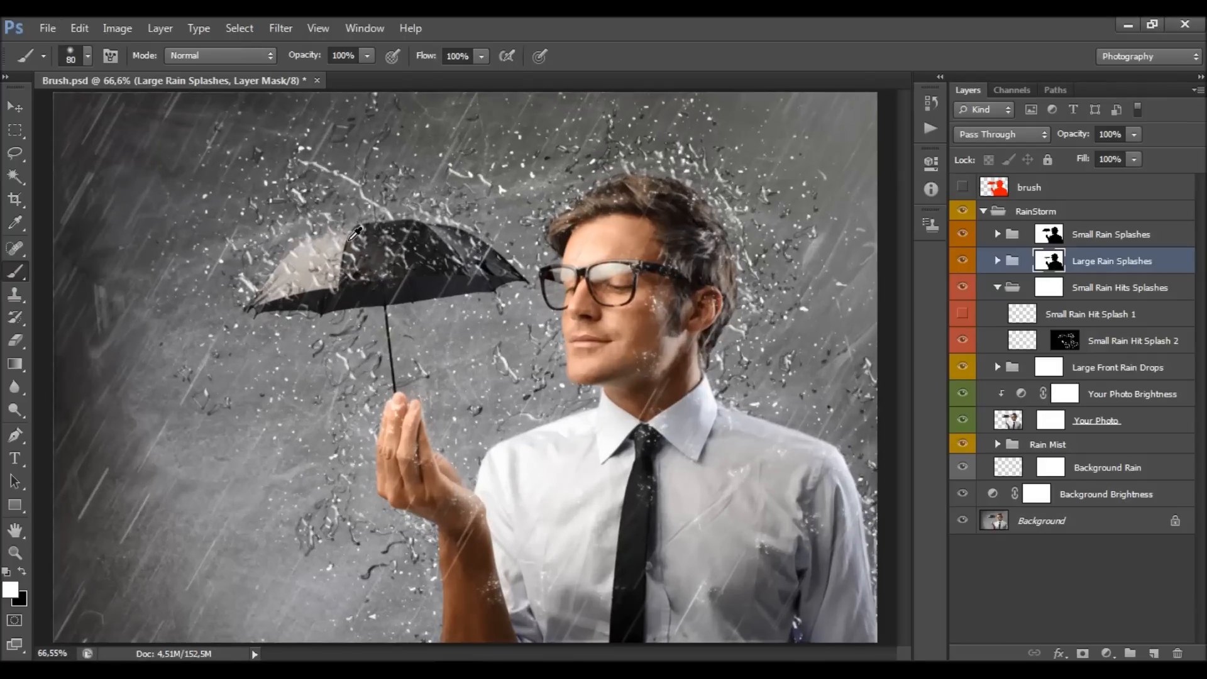
Paint white on the Large Rain Splashes mask over the raised hand and forearm to reveal splashes there.
{"action": "scroll", "coordinate": [355, 233], "scroll_direction": "up", "scroll_amount": 2}
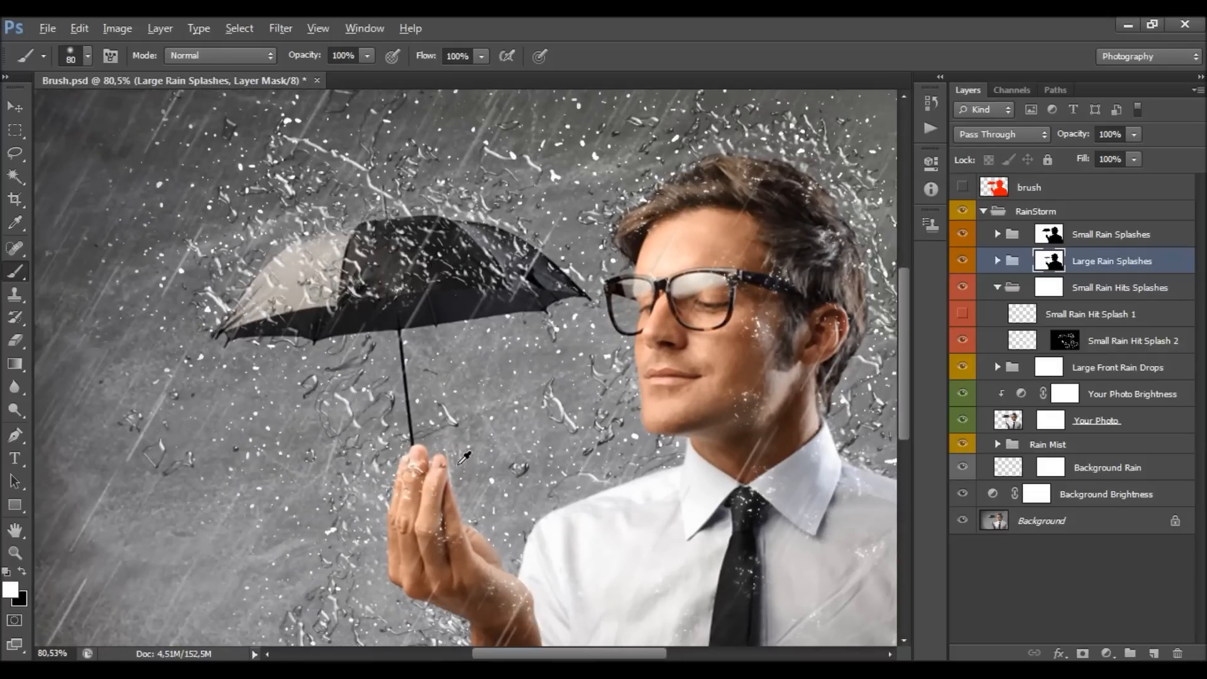
{"action": "scroll", "coordinate": [468, 496], "scroll_direction": "down", "scroll_amount": 2}
{"action": "scroll", "coordinate": [491, 583], "scroll_direction": "up", "scroll_amount": 1}
{"action": "scroll", "coordinate": [440, 440], "scroll_direction": "down", "scroll_amount": 1}
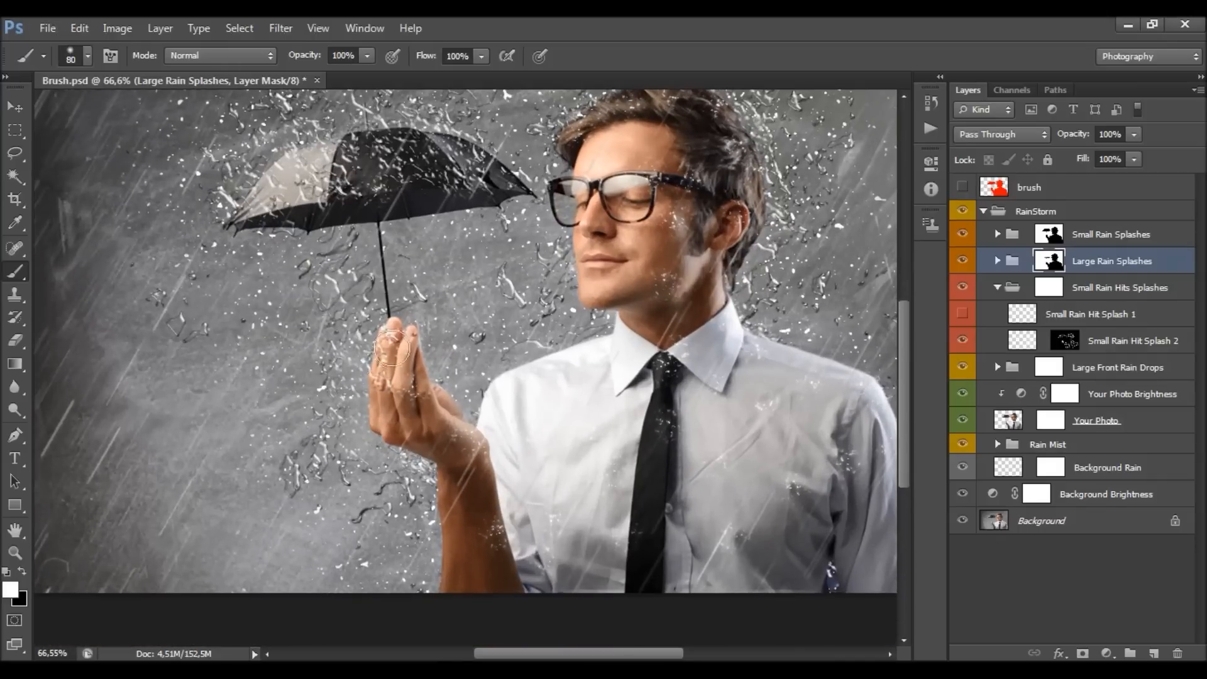
{"action": "mouse_move", "coordinate": [385, 408]}
{"action": "left_mouse_down"}
{"action": "mouse_move", "coordinate": [405, 460]}
{"action": "mouse_move", "coordinate": [405, 403]}
{"action": "mouse_move", "coordinate": [436, 405]}
{"action": "mouse_move", "coordinate": [463, 481]}
{"action": "mouse_move", "coordinate": [456, 507]}
{"action": "mouse_move", "coordinate": [499, 605]}
{"action": "mouse_move", "coordinate": [477, 585]}
{"action": "mouse_move", "coordinate": [445, 492]}
{"action": "mouse_move", "coordinate": [497, 609]}
{"action": "left_mouse_up"}
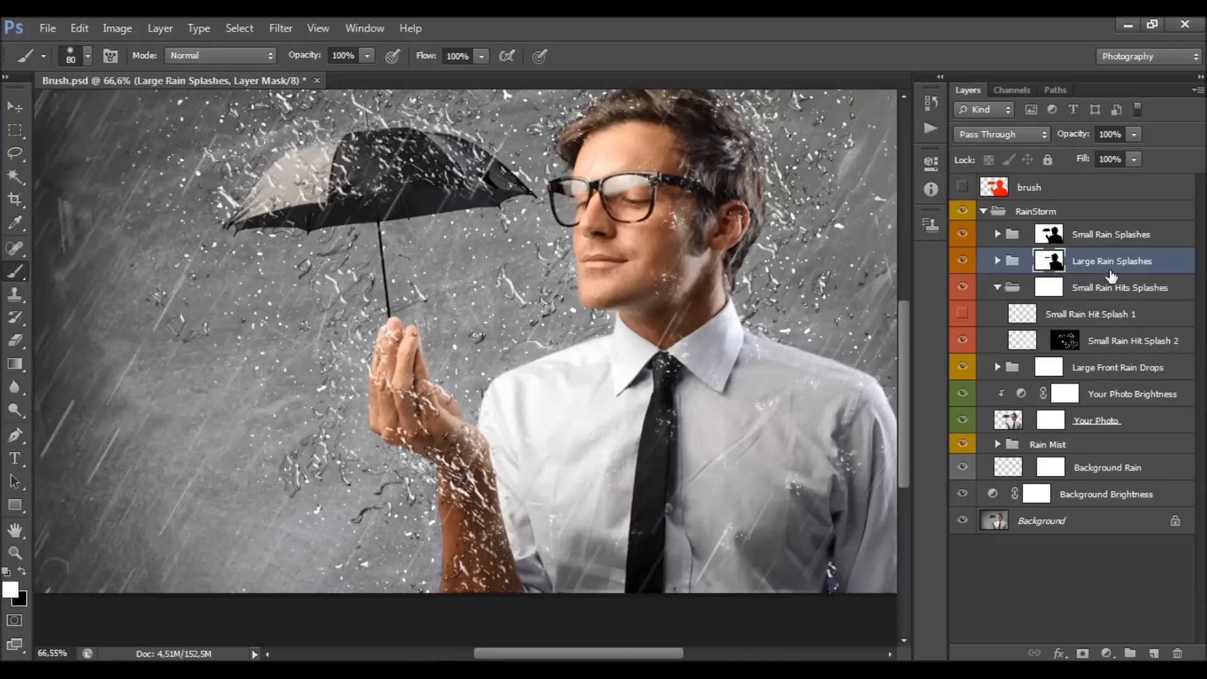
Try hiding the forearm splashes by painting the mask black with a 45 px brush, and undo the stroke.
{"action": "left_click", "coordinate": [22, 571]}
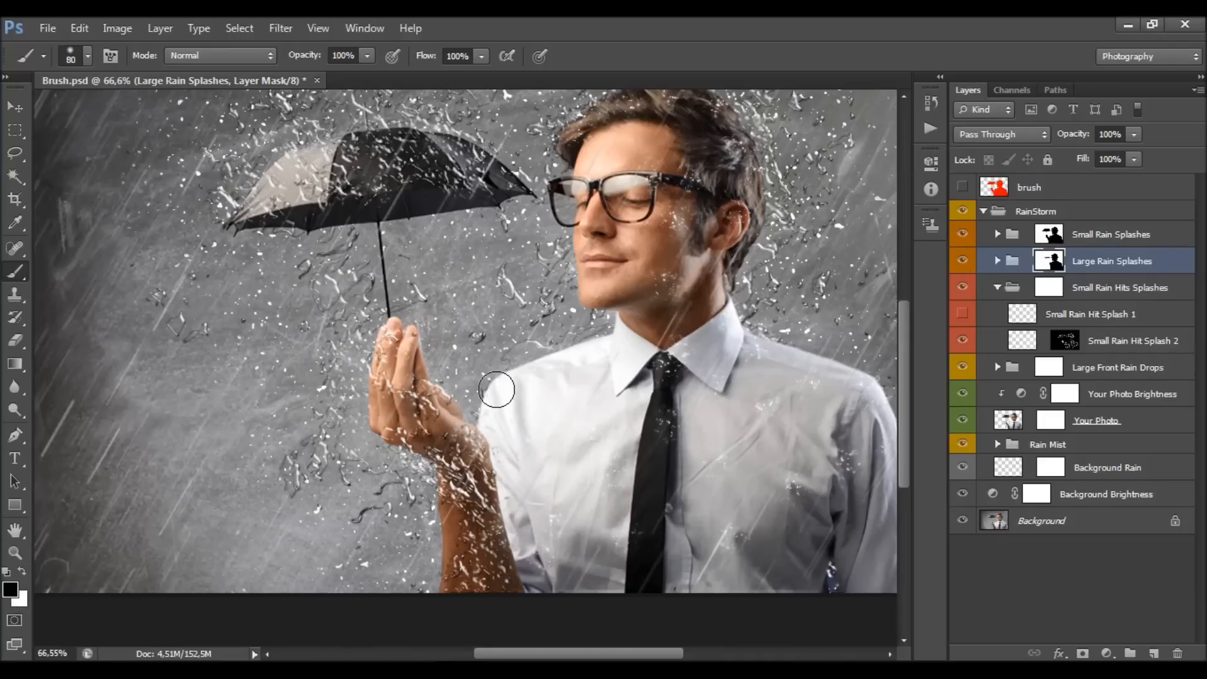
{"action": "key", "text": "bracketleft"}
{"action": "key", "text": "bracketleft"}
{"action": "key", "text": "bracketleft"}
{"action": "key", "text": "bracketleft"}
{"action": "left_click_drag", "start_coordinate": [482, 501], "coordinate": [413, 493]}
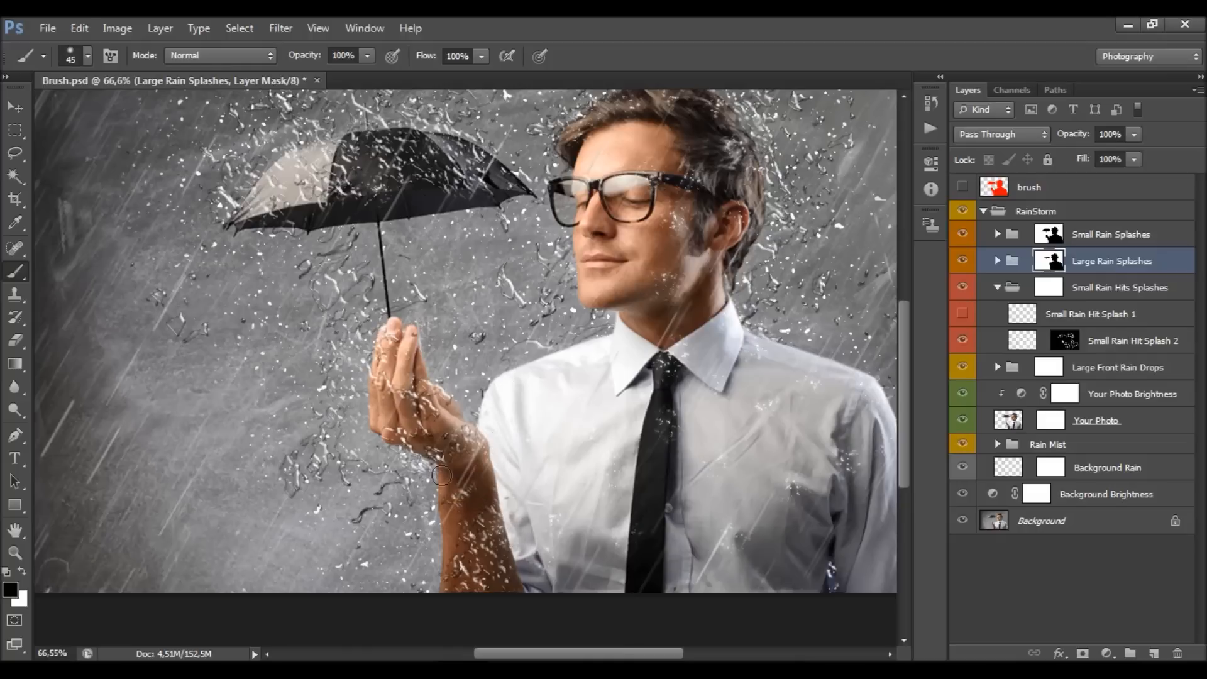
{"action": "key", "text": "ctrl+z"}
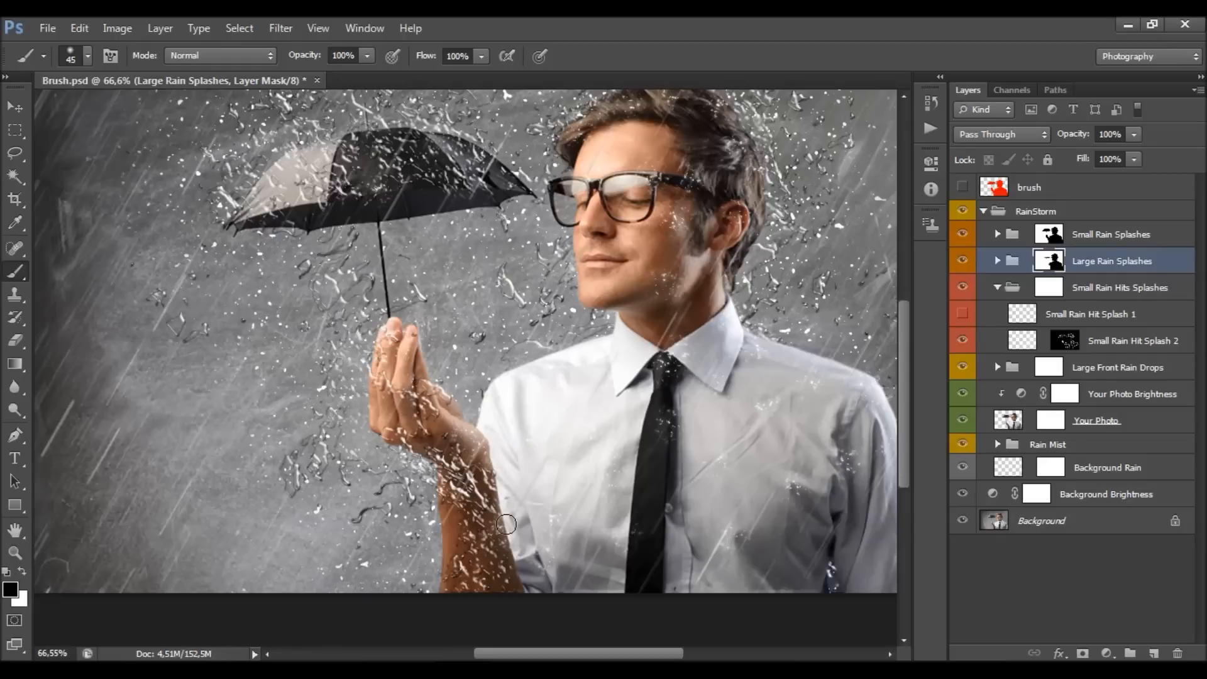
Paint white with an 80 px brush on the mask over the shirt sleeve at the photo's right edge.
{"action": "left_click", "coordinate": [26, 572]}
{"action": "key", "text": "bracketright"}
{"action": "key", "text": "bracketright"}
{"action": "key", "text": "bracketright"}
{"action": "key", "text": "bracketright"}
{"action": "left_click_drag", "start_coordinate": [626, 654], "coordinate": [657, 655]}
{"action": "mouse_move", "coordinate": [720, 476]}
{"action": "left_mouse_down"}
{"action": "mouse_move", "coordinate": [730, 391]}
{"action": "mouse_move", "coordinate": [713, 454]}
{"action": "mouse_move", "coordinate": [723, 480]}
{"action": "mouse_move", "coordinate": [746, 413]}
{"action": "mouse_move", "coordinate": [767, 569]}
{"action": "left_mouse_up"}
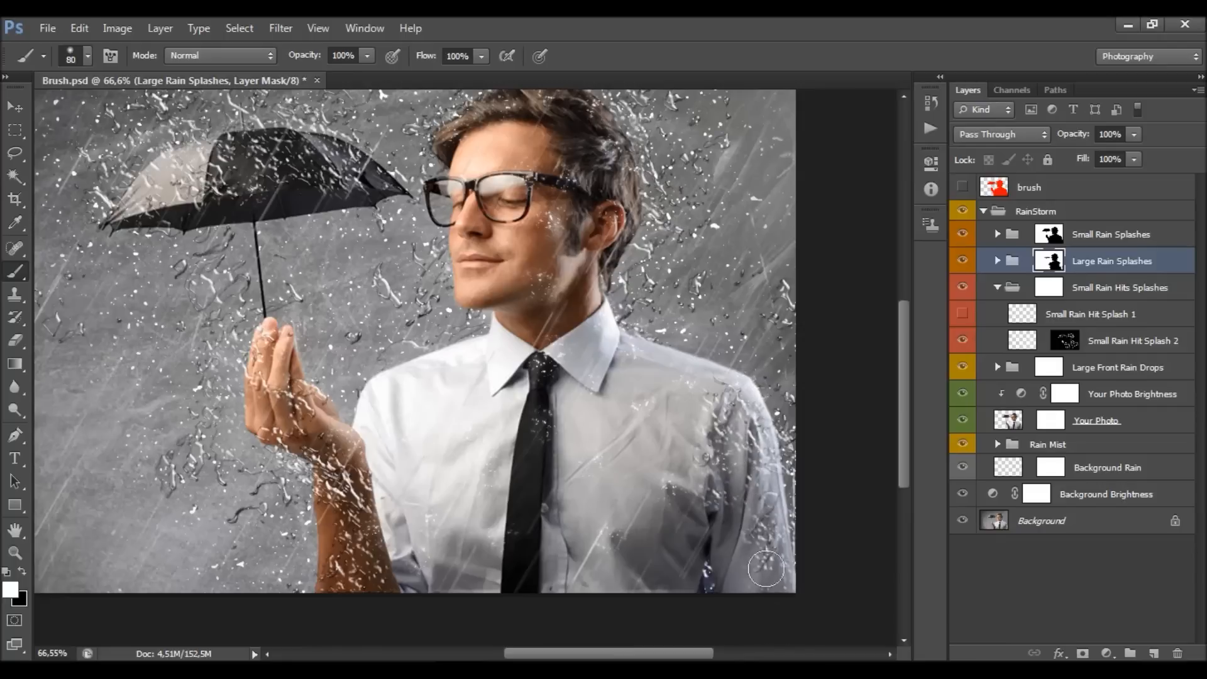
Extend the large splashes over the shoulder, neck, hair, tie and shirt front by painting the mask white.
{"action": "mouse_move", "coordinate": [673, 372]}
{"action": "left_mouse_down"}
{"action": "mouse_move", "coordinate": [621, 371]}
{"action": "mouse_move", "coordinate": [624, 315]}
{"action": "mouse_move", "coordinate": [618, 370]}
{"action": "mouse_move", "coordinate": [603, 332]}
{"action": "mouse_move", "coordinate": [576, 363]}
{"action": "mouse_move", "coordinate": [543, 343]}
{"action": "mouse_move", "coordinate": [606, 373]}
{"action": "mouse_move", "coordinate": [577, 265]}
{"action": "mouse_move", "coordinate": [602, 234]}
{"action": "mouse_move", "coordinate": [615, 162]}
{"action": "left_mouse_up"}
{"action": "scroll", "coordinate": [615, 162], "scroll_direction": "up", "scroll_amount": 2}
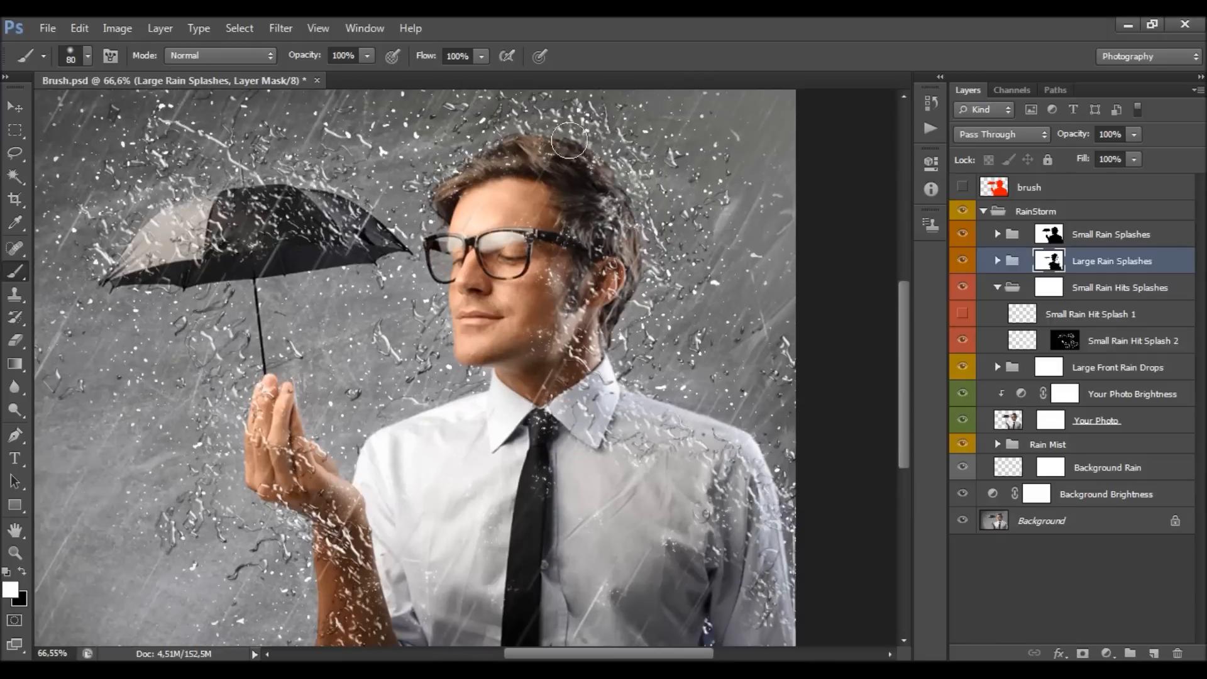
{"action": "mouse_move", "coordinate": [617, 283]}
{"action": "left_mouse_down"}
{"action": "mouse_move", "coordinate": [632, 309]}
{"action": "mouse_move", "coordinate": [596, 329]}
{"action": "mouse_move", "coordinate": [580, 374]}
{"action": "mouse_move", "coordinate": [561, 356]}
{"action": "mouse_move", "coordinate": [582, 293]}
{"action": "mouse_move", "coordinate": [598, 286]}
{"action": "mouse_move", "coordinate": [577, 174]}
{"action": "mouse_move", "coordinate": [502, 157]}
{"action": "mouse_move", "coordinate": [414, 182]}
{"action": "mouse_move", "coordinate": [576, 180]}
{"action": "mouse_move", "coordinate": [571, 196]}
{"action": "mouse_move", "coordinate": [549, 192]}
{"action": "mouse_move", "coordinate": [583, 320]}
{"action": "mouse_move", "coordinate": [586, 382]}
{"action": "mouse_move", "coordinate": [582, 352]}
{"action": "mouse_move", "coordinate": [574, 399]}
{"action": "left_mouse_up"}
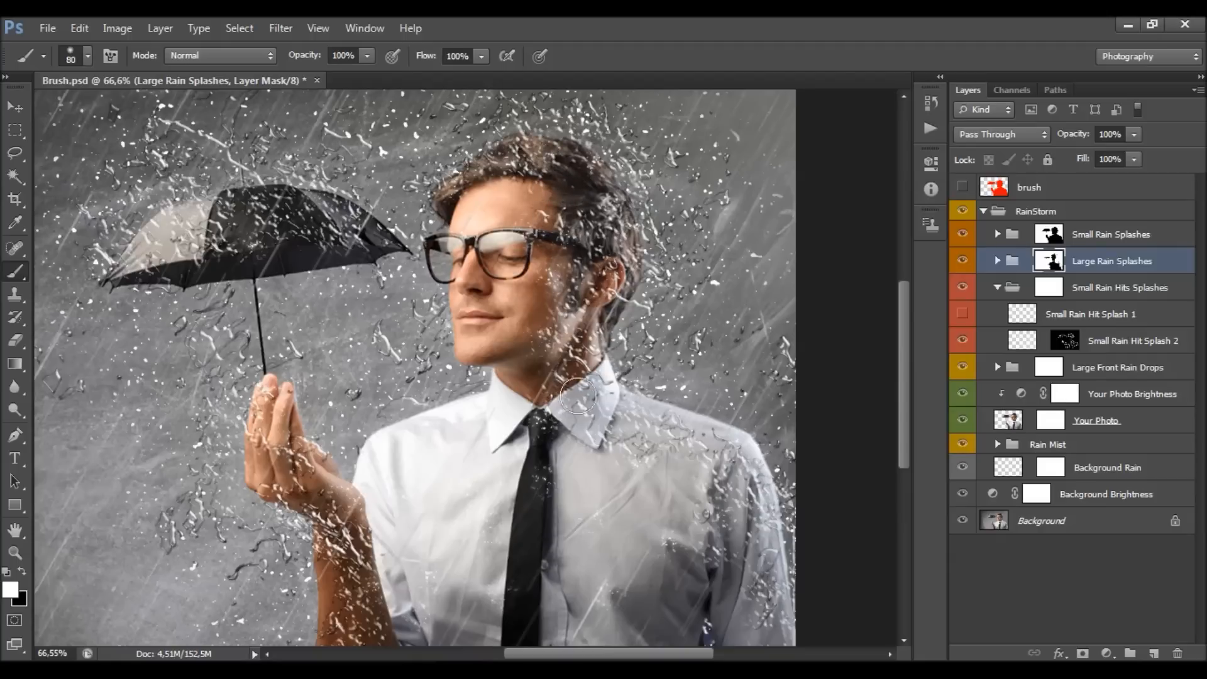
{"action": "mouse_move", "coordinate": [612, 436]}
{"action": "left_mouse_down"}
{"action": "mouse_move", "coordinate": [580, 395]}
{"action": "mouse_move", "coordinate": [536, 467]}
{"action": "mouse_move", "coordinate": [559, 465]}
{"action": "mouse_move", "coordinate": [542, 378]}
{"action": "mouse_move", "coordinate": [518, 618]}
{"action": "mouse_move", "coordinate": [534, 477]}
{"action": "mouse_move", "coordinate": [596, 386]}
{"action": "mouse_move", "coordinate": [612, 432]}
{"action": "mouse_move", "coordinate": [608, 609]}
{"action": "mouse_move", "coordinate": [652, 466]}
{"action": "mouse_move", "coordinate": [640, 366]}
{"action": "mouse_move", "coordinate": [620, 423]}
{"action": "mouse_move", "coordinate": [683, 495]}
{"action": "mouse_move", "coordinate": [700, 483]}
{"action": "mouse_move", "coordinate": [676, 576]}
{"action": "left_mouse_up"}
{"action": "scroll", "coordinate": [560, 456], "scroll_direction": "down", "scroll_amount": 1}
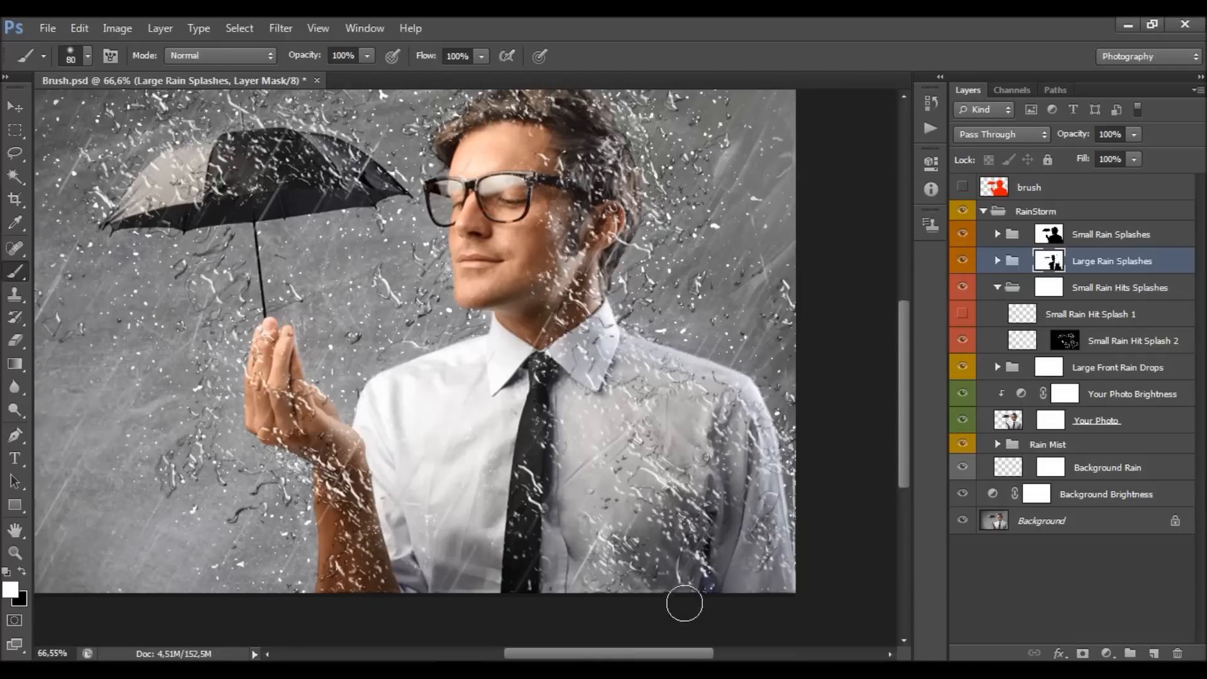
Refine the large splashes over the man by painting the mask black with a 50 px brush.
{"action": "left_click", "coordinate": [22, 572]}
{"action": "key", "text": "bracketleft"}
{"action": "key", "text": "bracketleft"}
{"action": "key", "text": "bracketleft"}
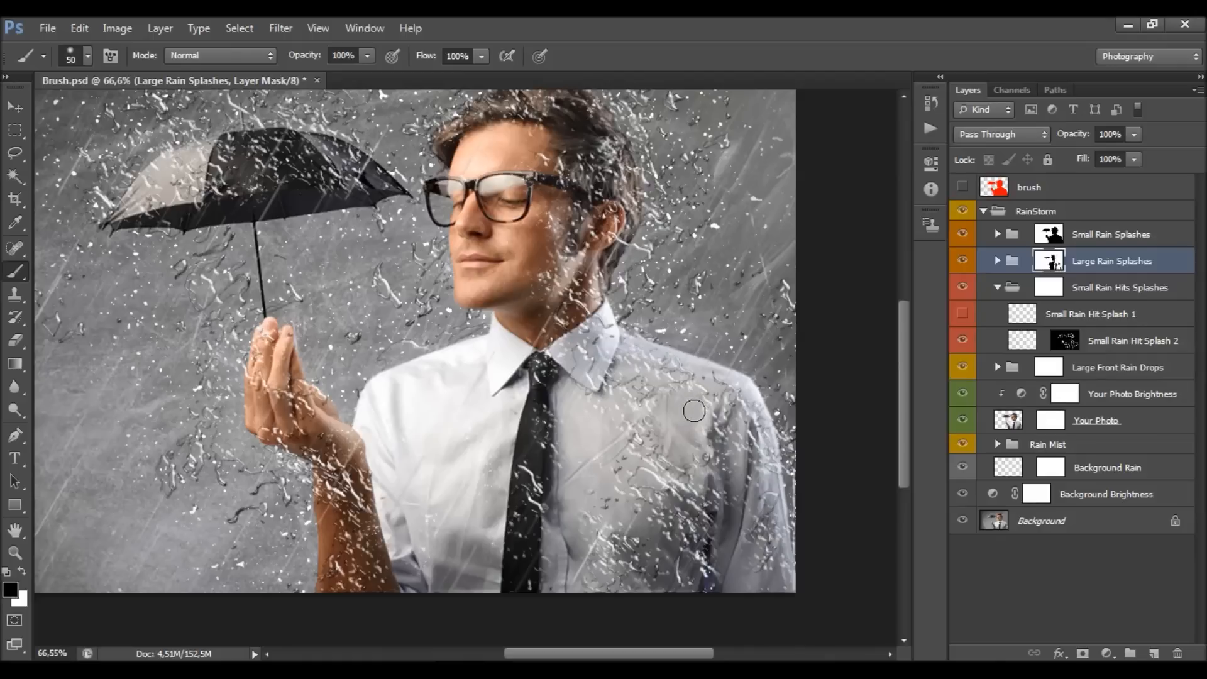
{"action": "scroll", "coordinate": [546, 315], "scroll_direction": "up", "scroll_amount": 1}
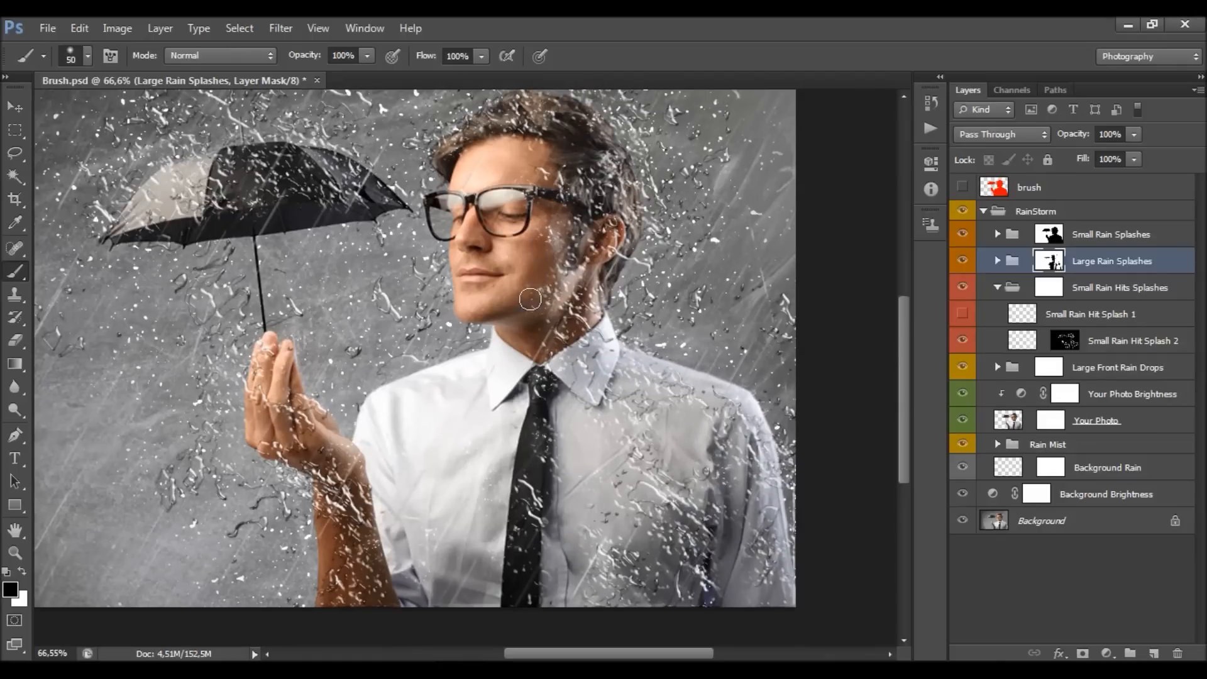
{"action": "scroll", "coordinate": [531, 295], "scroll_direction": "up", "scroll_amount": 3}
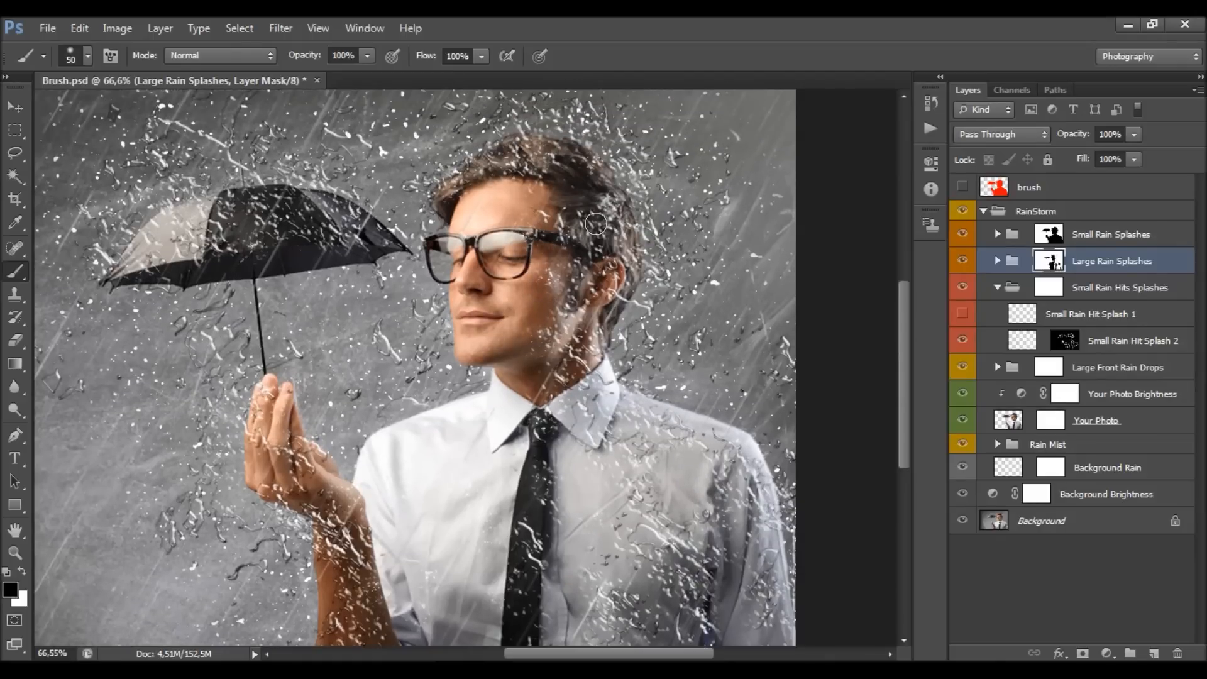
{"action": "scroll", "coordinate": [537, 323], "scroll_direction": "down", "scroll_amount": 3}
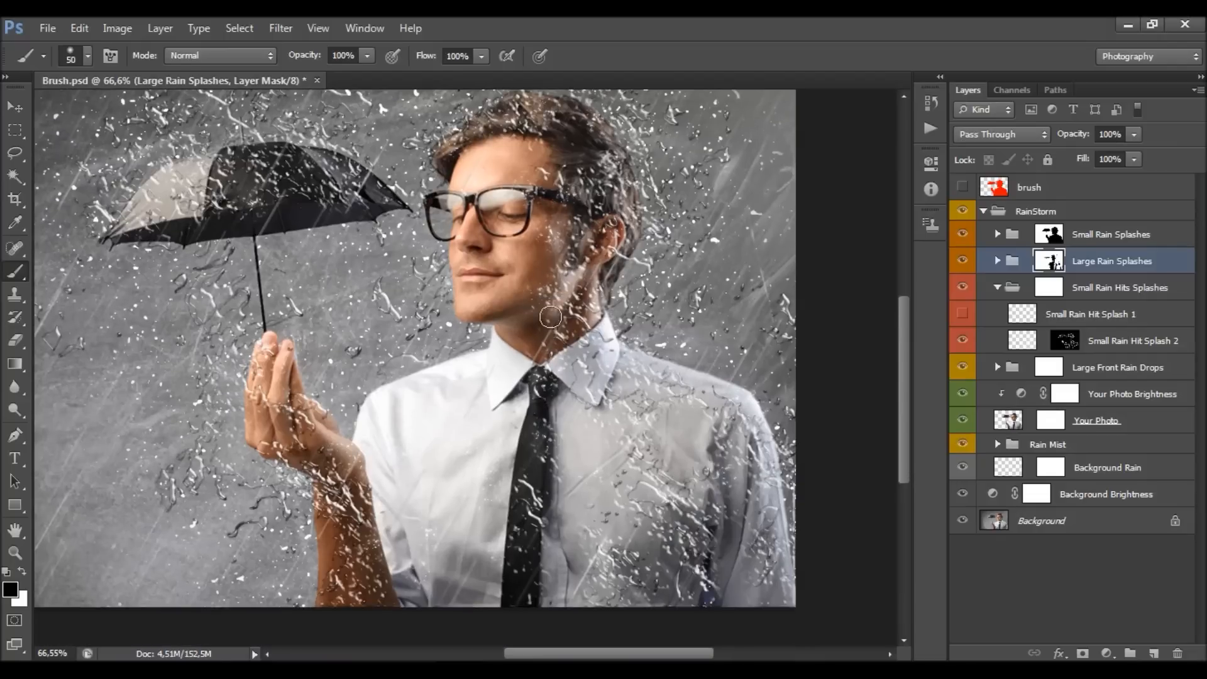
{"action": "scroll", "coordinate": [688, 343], "scroll_direction": "down", "scroll_amount": 4}
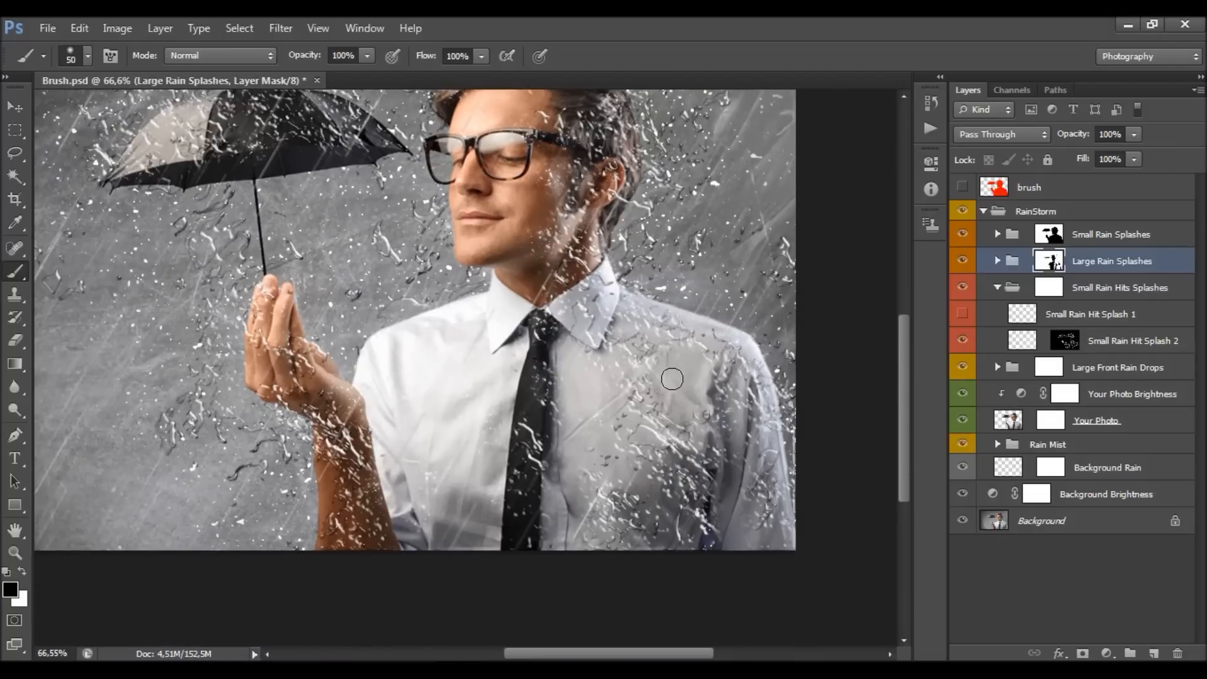
Restore large splashes on the lower sleeve by painting the mask white with a 45 px brush.
{"action": "left_click", "coordinate": [22, 572]}
{"action": "key", "text": "bracketleft"}
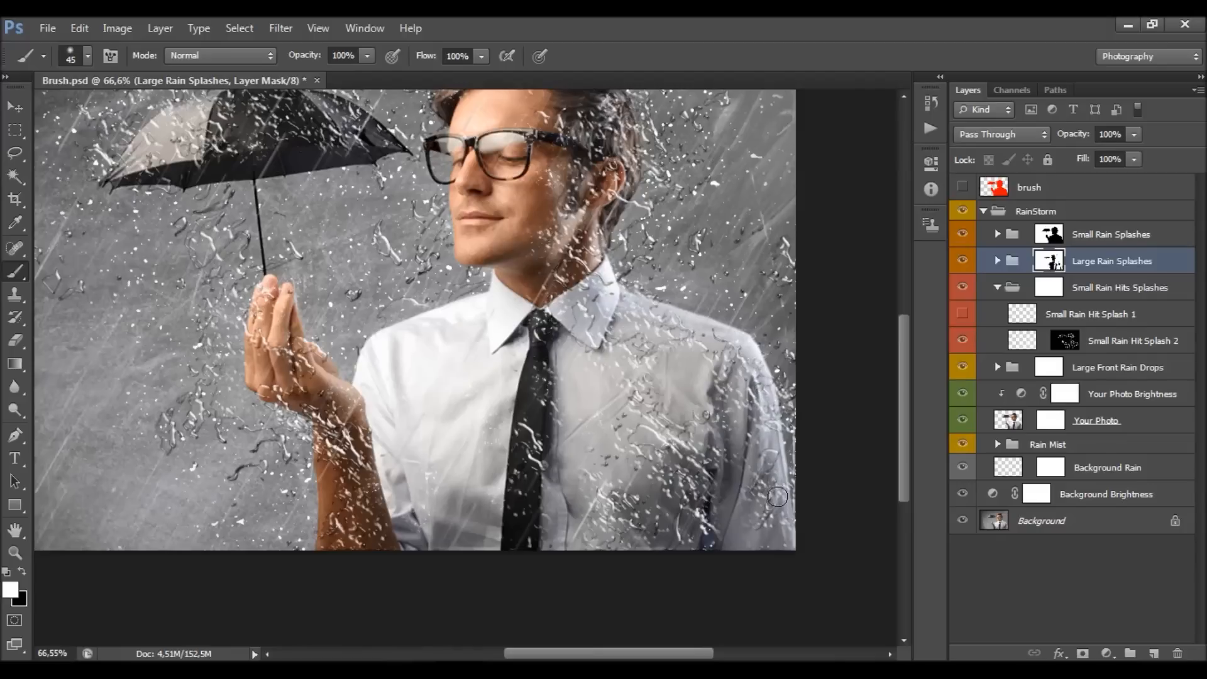
{"action": "left_click", "coordinate": [22, 572]}
{"action": "left_click", "coordinate": [22, 571]}
{"action": "mouse_move", "coordinate": [758, 529]}
{"action": "left_mouse_down"}
{"action": "mouse_move", "coordinate": [741, 554]}
{"action": "mouse_move", "coordinate": [734, 526]}
{"action": "mouse_move", "coordinate": [713, 526]}
{"action": "mouse_move", "coordinate": [711, 494]}
{"action": "mouse_move", "coordinate": [724, 544]}
{"action": "left_mouse_up"}
Hide the large splashes on the lower shirt front beside the tie by painting the mask black.
{"action": "left_click", "coordinate": [23, 573]}
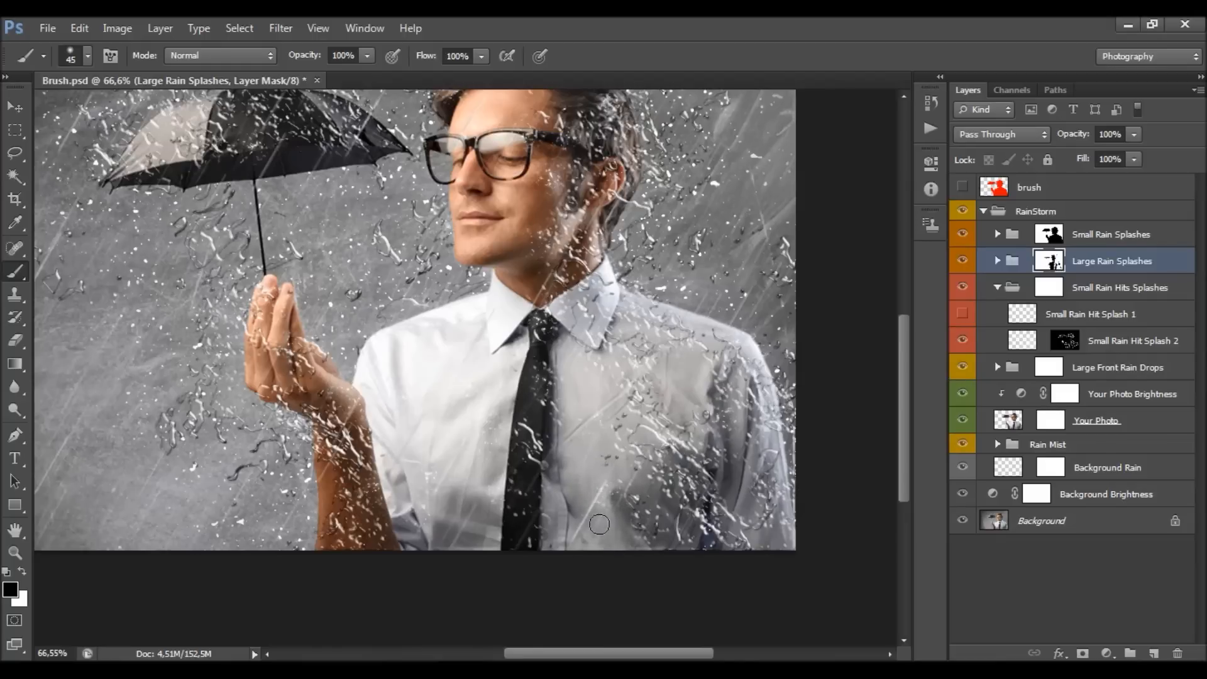
{"action": "left_click", "coordinate": [24, 572]}
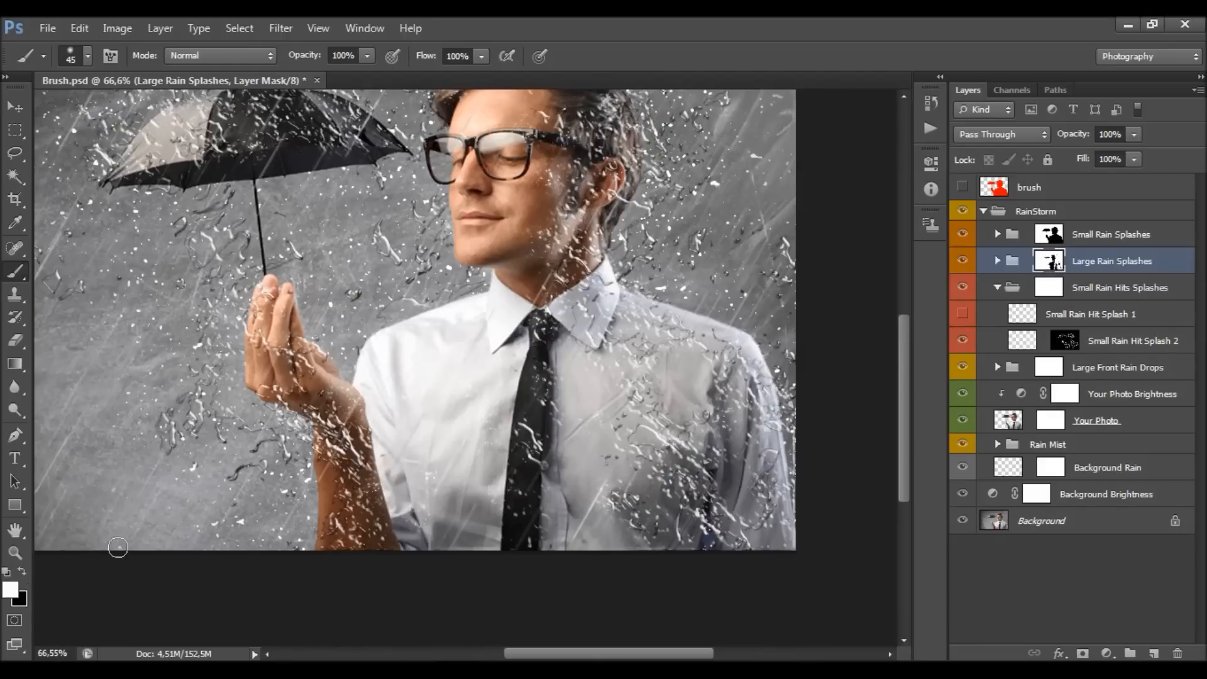
{"action": "left_click", "coordinate": [28, 573]}
{"action": "left_click_drag", "start_coordinate": [646, 521], "coordinate": [578, 505]}
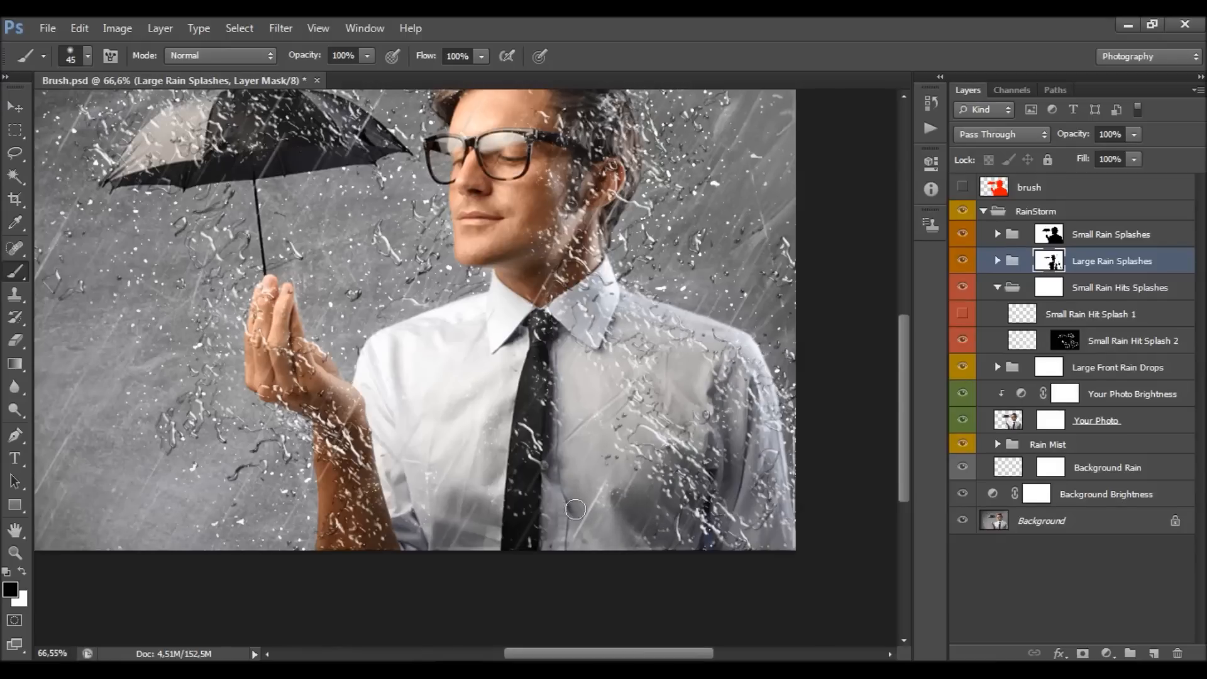
Paint the mask white along the tie and over the shirt between the tie and the raised arm.
{"action": "left_click", "coordinate": [24, 572]}
{"action": "mouse_move", "coordinate": [540, 442]}
{"action": "left_mouse_down"}
{"action": "mouse_move", "coordinate": [558, 511]}
{"action": "mouse_move", "coordinate": [537, 538]}
{"action": "left_mouse_up"}
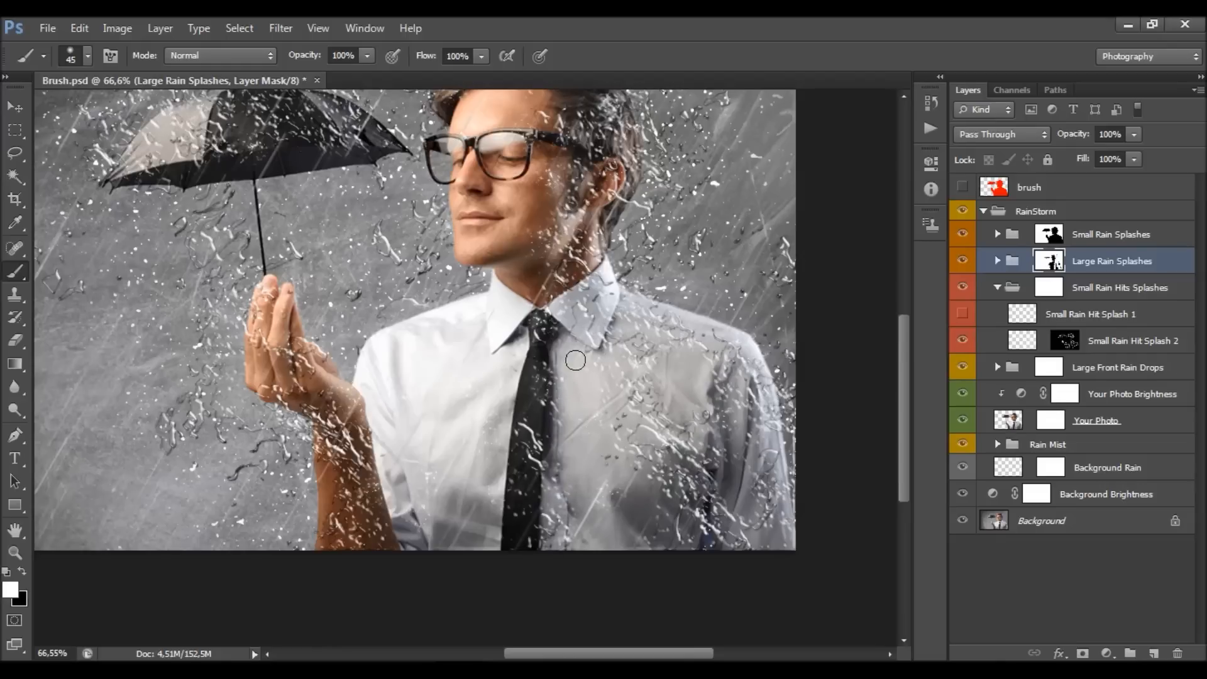
{"action": "scroll", "coordinate": [638, 141], "scroll_direction": "up", "scroll_amount": 3}
{"action": "scroll", "coordinate": [525, 295], "scroll_direction": "down", "scroll_amount": 2}
{"action": "mouse_move", "coordinate": [464, 340]}
{"action": "left_mouse_down"}
{"action": "mouse_move", "coordinate": [442, 358]}
{"action": "mouse_move", "coordinate": [398, 350]}
{"action": "mouse_move", "coordinate": [484, 328]}
{"action": "mouse_move", "coordinate": [460, 337]}
{"action": "mouse_move", "coordinate": [455, 445]}
{"action": "mouse_move", "coordinate": [426, 516]}
{"action": "mouse_move", "coordinate": [426, 607]}
{"action": "mouse_move", "coordinate": [438, 541]}
{"action": "mouse_move", "coordinate": [426, 490]}
{"action": "mouse_move", "coordinate": [385, 532]}
{"action": "mouse_move", "coordinate": [479, 456]}
{"action": "mouse_move", "coordinate": [478, 368]}
{"action": "mouse_move", "coordinate": [462, 339]}
{"action": "mouse_move", "coordinate": [489, 400]}
{"action": "mouse_move", "coordinate": [502, 364]}
{"action": "mouse_move", "coordinate": [486, 332]}
{"action": "mouse_move", "coordinate": [450, 322]}
{"action": "mouse_move", "coordinate": [400, 336]}
{"action": "mouse_move", "coordinate": [401, 355]}
{"action": "mouse_move", "coordinate": [441, 364]}
{"action": "mouse_move", "coordinate": [410, 367]}
{"action": "mouse_move", "coordinate": [426, 418]}
{"action": "mouse_move", "coordinate": [409, 528]}
{"action": "mouse_move", "coordinate": [411, 470]}
{"action": "mouse_move", "coordinate": [384, 503]}
{"action": "mouse_move", "coordinate": [355, 483]}
{"action": "mouse_move", "coordinate": [394, 353]}
{"action": "mouse_move", "coordinate": [366, 367]}
{"action": "left_mouse_up"}
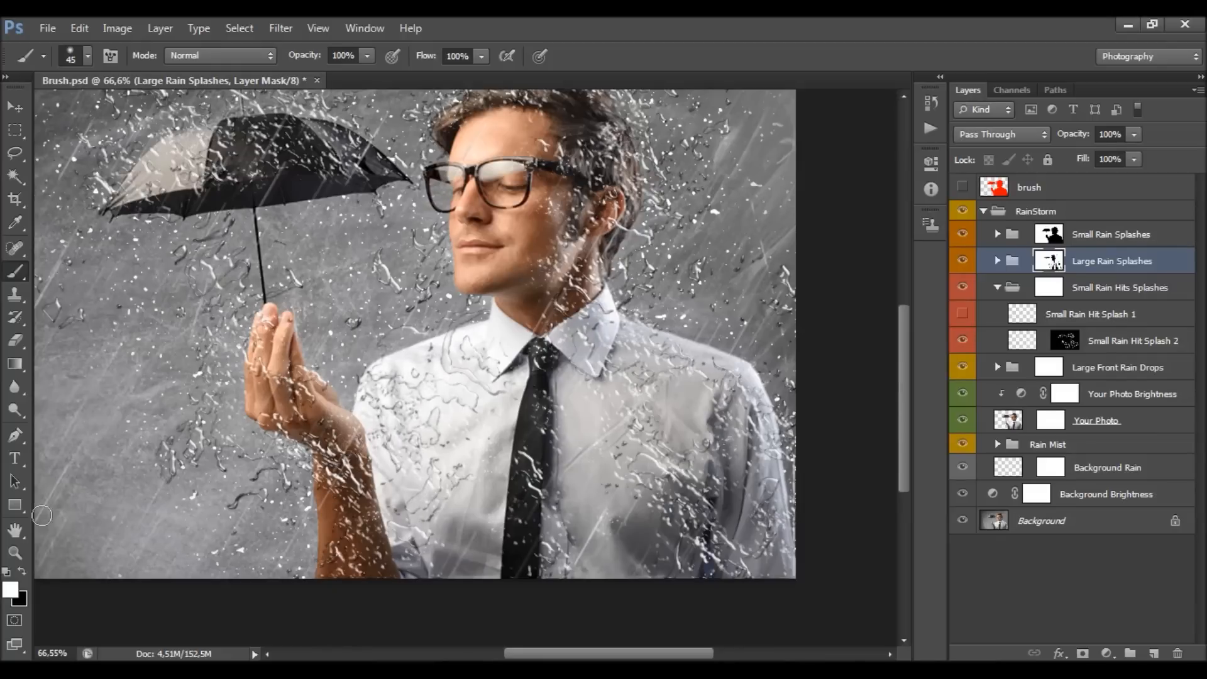
Thin out the splashes on the shirt beside the raised arm with black, and return to a white 50 px brush.
{"action": "left_click", "coordinate": [22, 572]}
{"action": "key", "text": "bracketleft"}
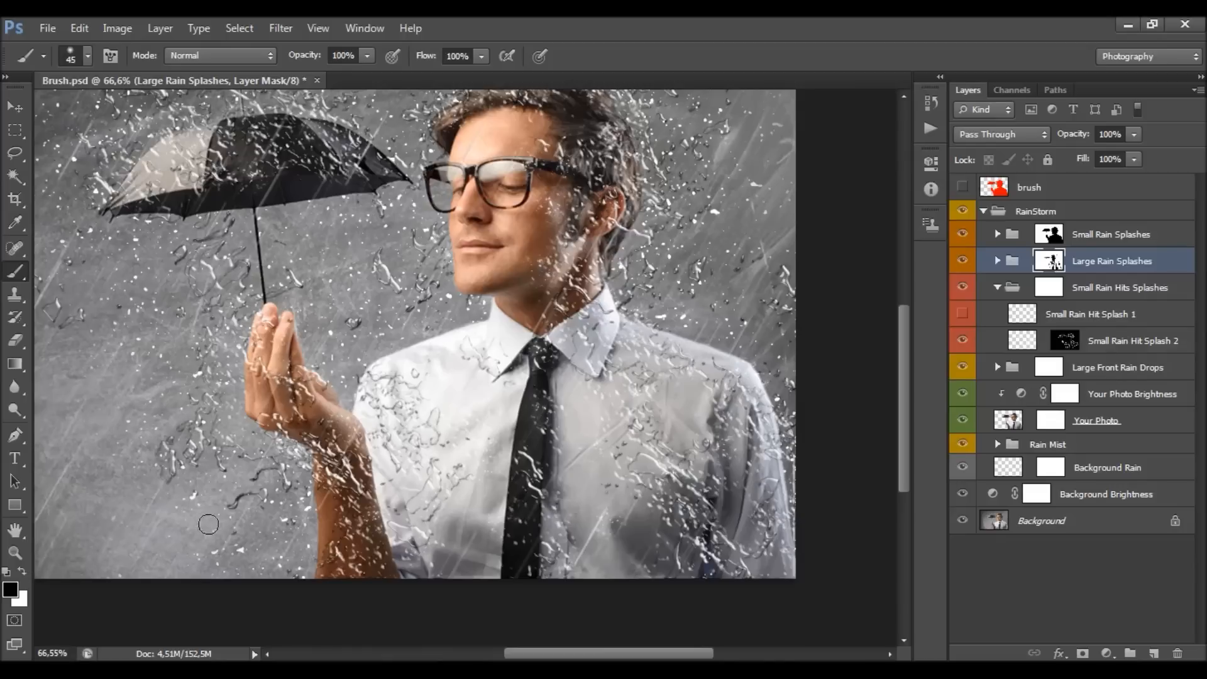
{"action": "left_click", "coordinate": [26, 575]}
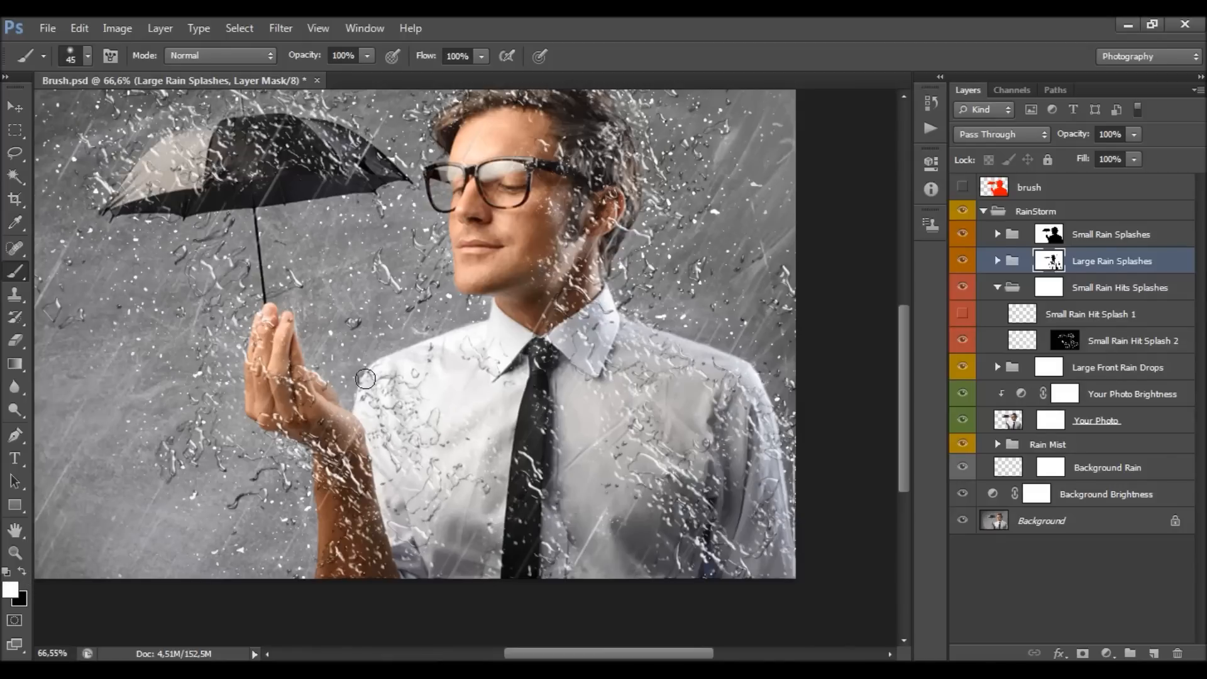
{"action": "left_click", "coordinate": [23, 571]}
{"action": "left_click", "coordinate": [22, 572]}
{"action": "key", "text": "bracketleft"}
{"action": "key", "text": "bracketright"}
{"action": "key", "text": "bracketright"}
Examine the painted large splashes on the man and umbrella, both close up and across the whole photo.
{"action": "scroll", "coordinate": [604, 386], "scroll_direction": "down", "scroll_amount": 5}
{"action": "scroll", "coordinate": [623, 432], "scroll_direction": "up", "scroll_amount": 3}
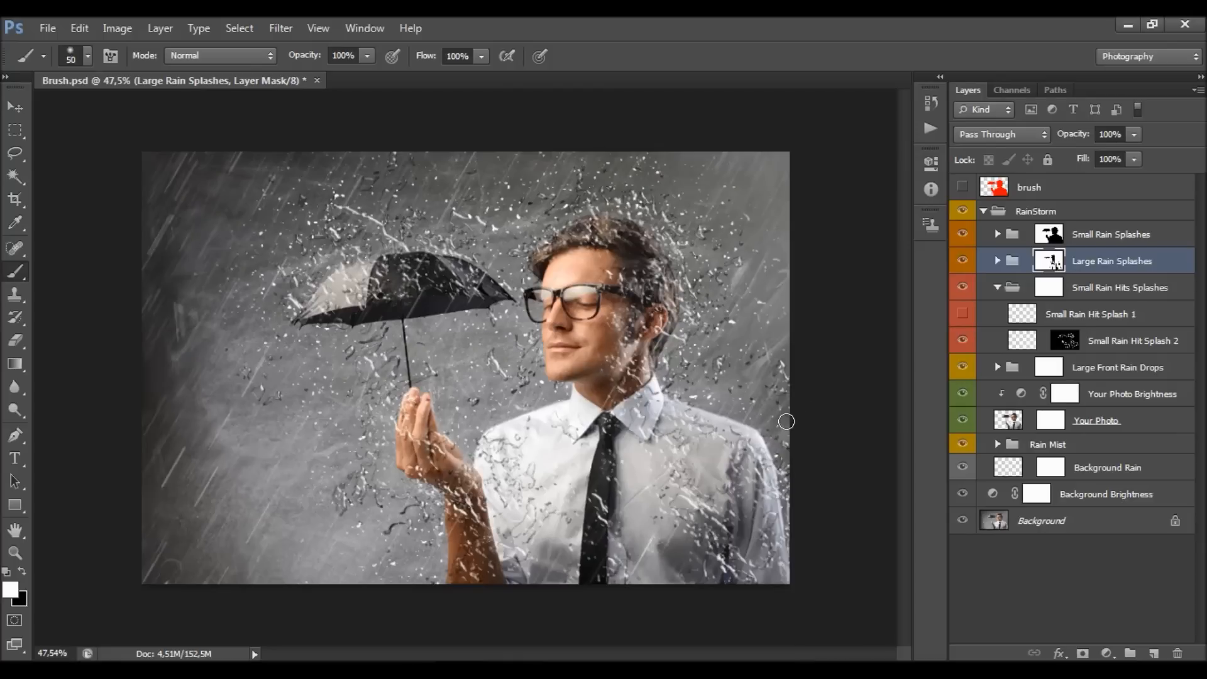
{"action": "scroll", "coordinate": [790, 410], "scroll_direction": "up", "scroll_amount": 1}
{"action": "scroll", "coordinate": [789, 409], "scroll_direction": "up", "scroll_amount": 1}
{"action": "scroll", "coordinate": [730, 455], "scroll_direction": "down", "scroll_amount": 1}
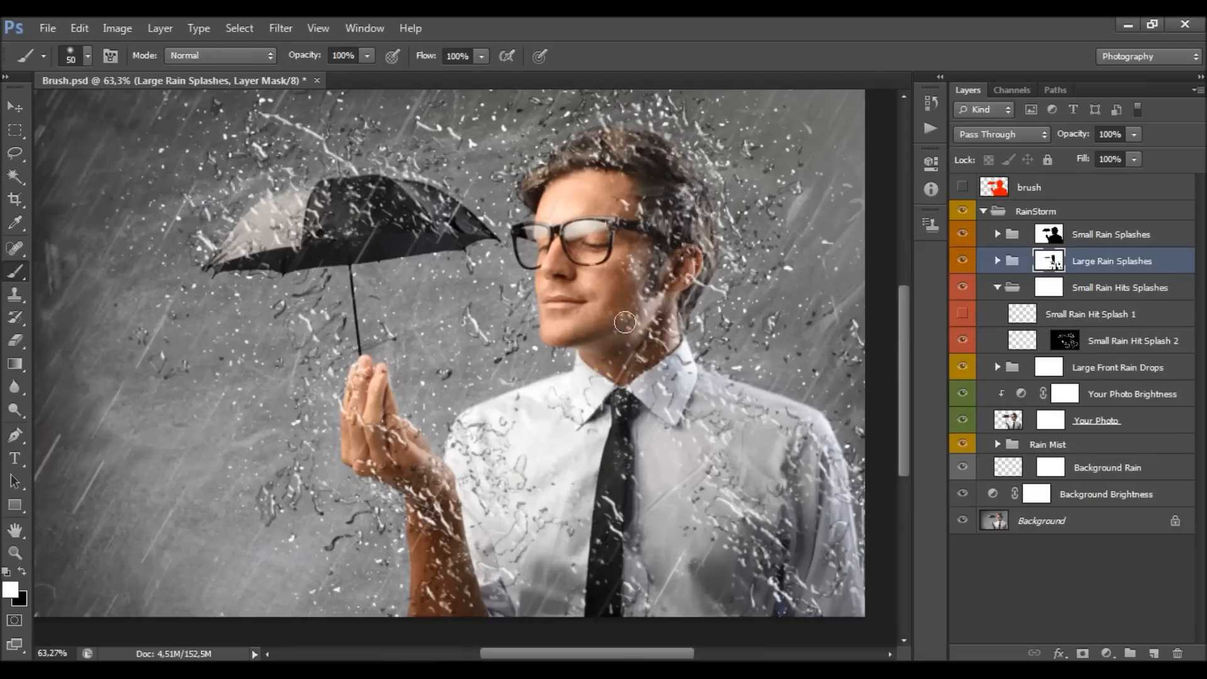
{"action": "scroll", "coordinate": [682, 327], "scroll_direction": "down", "scroll_amount": 6}
{"action": "scroll", "coordinate": [587, 344], "scroll_direction": "up", "scroll_amount": 4}
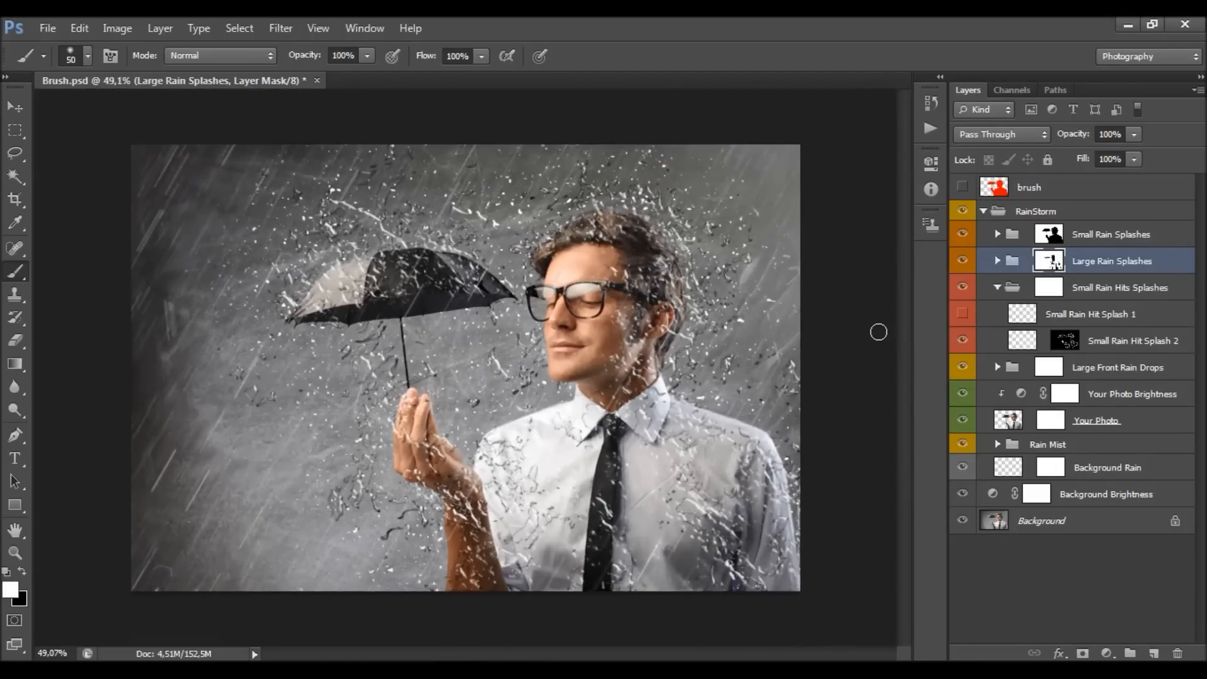
Expand the Small Rain Splashes group, compare Small Rain Splash 1 and 2 by toggling their visibility, and select the group's mask.
{"action": "left_click", "coordinate": [1094, 237]}
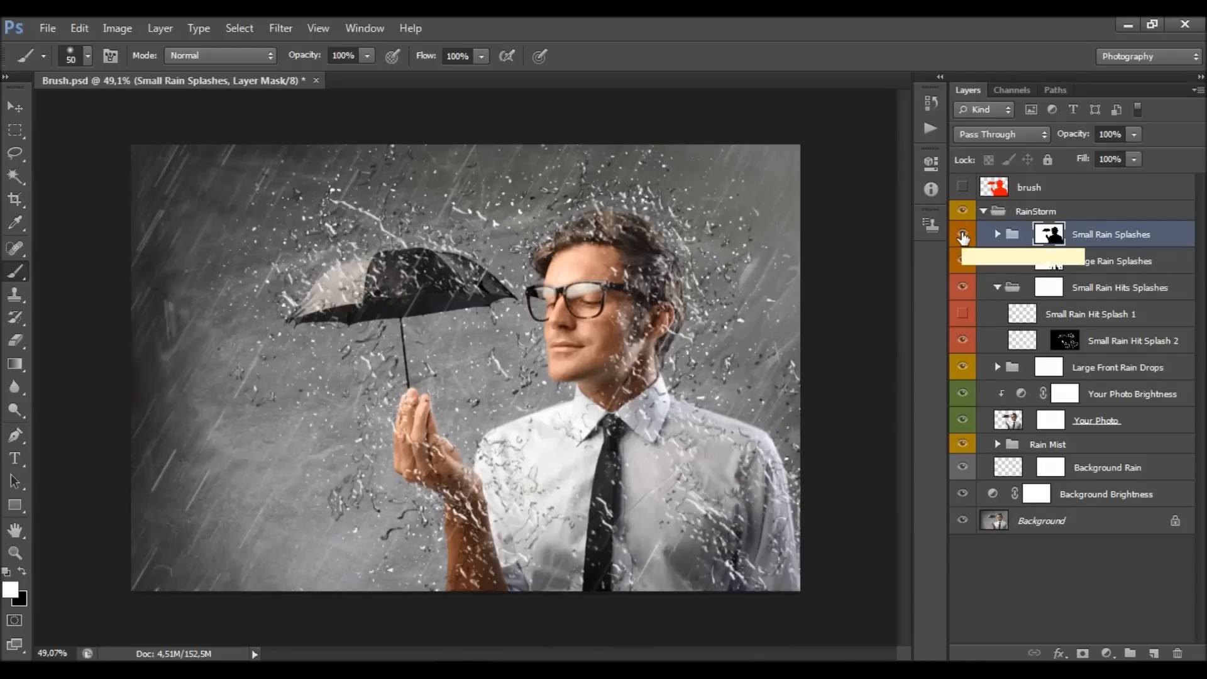
{"action": "left_click", "coordinate": [998, 234]}
{"action": "left_click", "coordinate": [962, 261]}
{"action": "left_click", "coordinate": [1054, 266]}
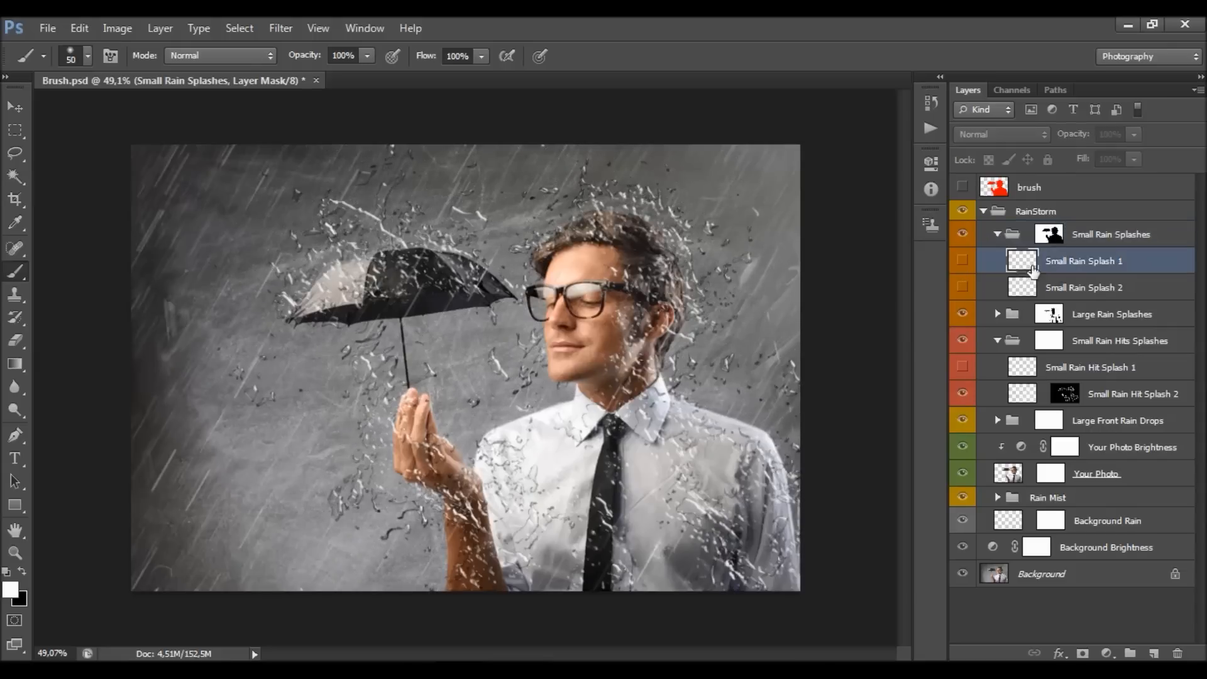
{"action": "left_click", "coordinate": [963, 262]}
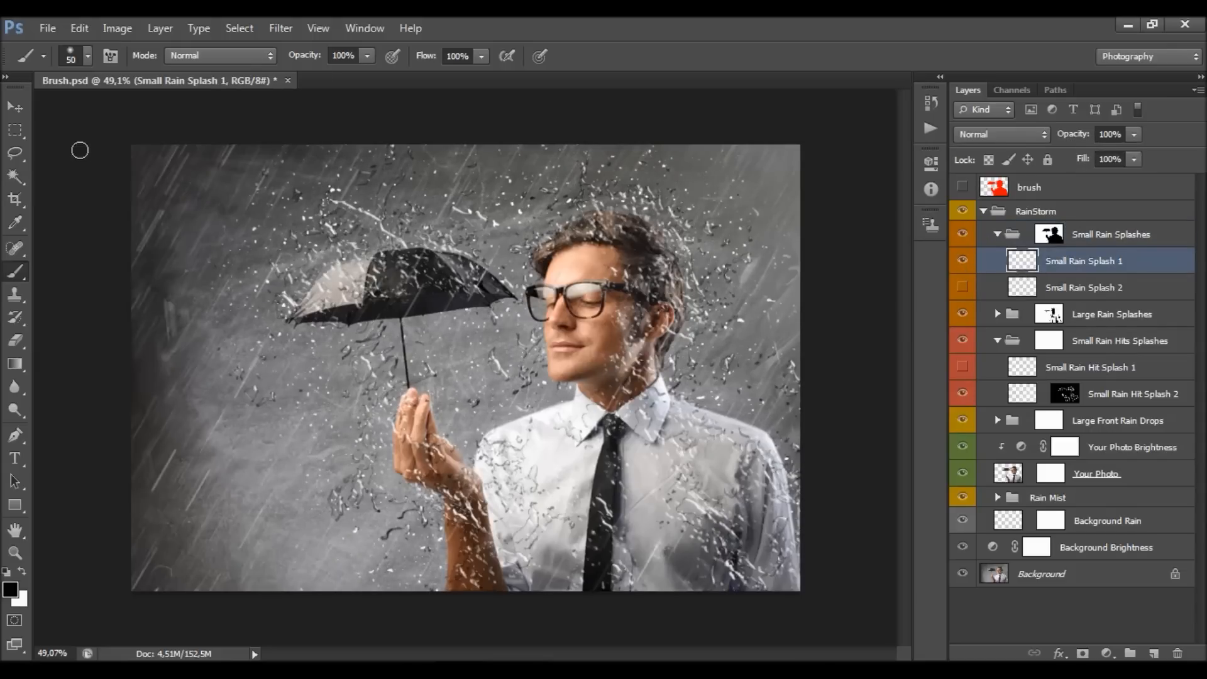
{"action": "left_click", "coordinate": [15, 107]}
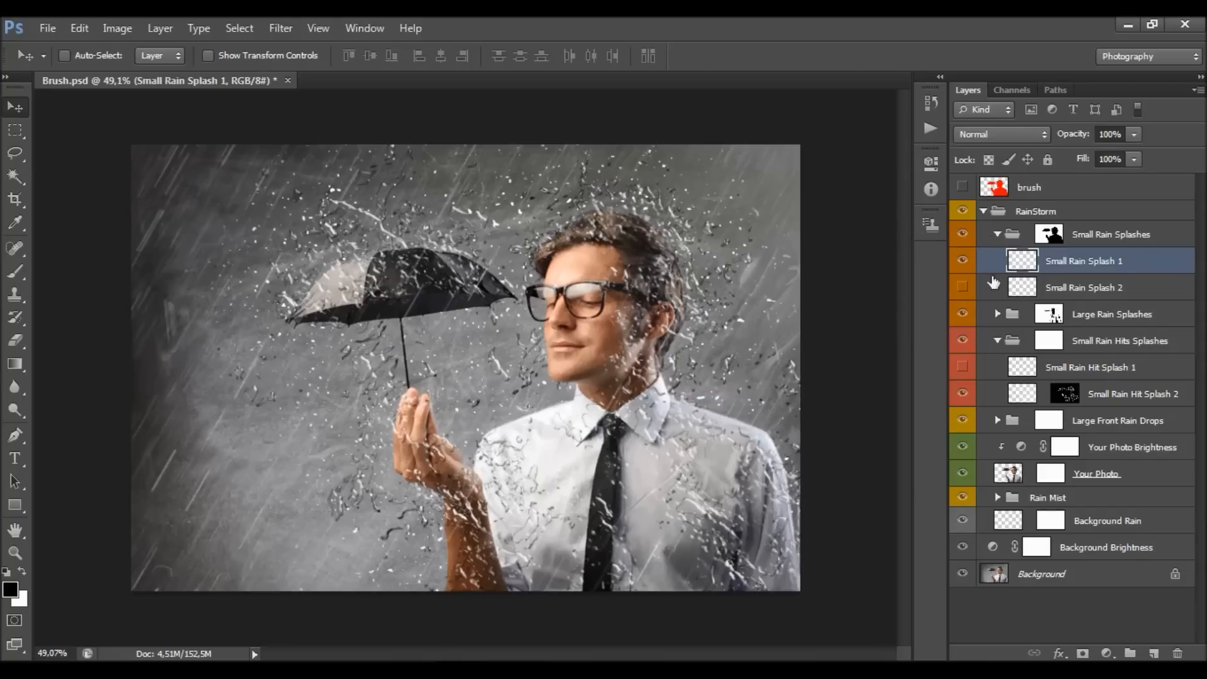
{"action": "left_click", "coordinate": [962, 287]}
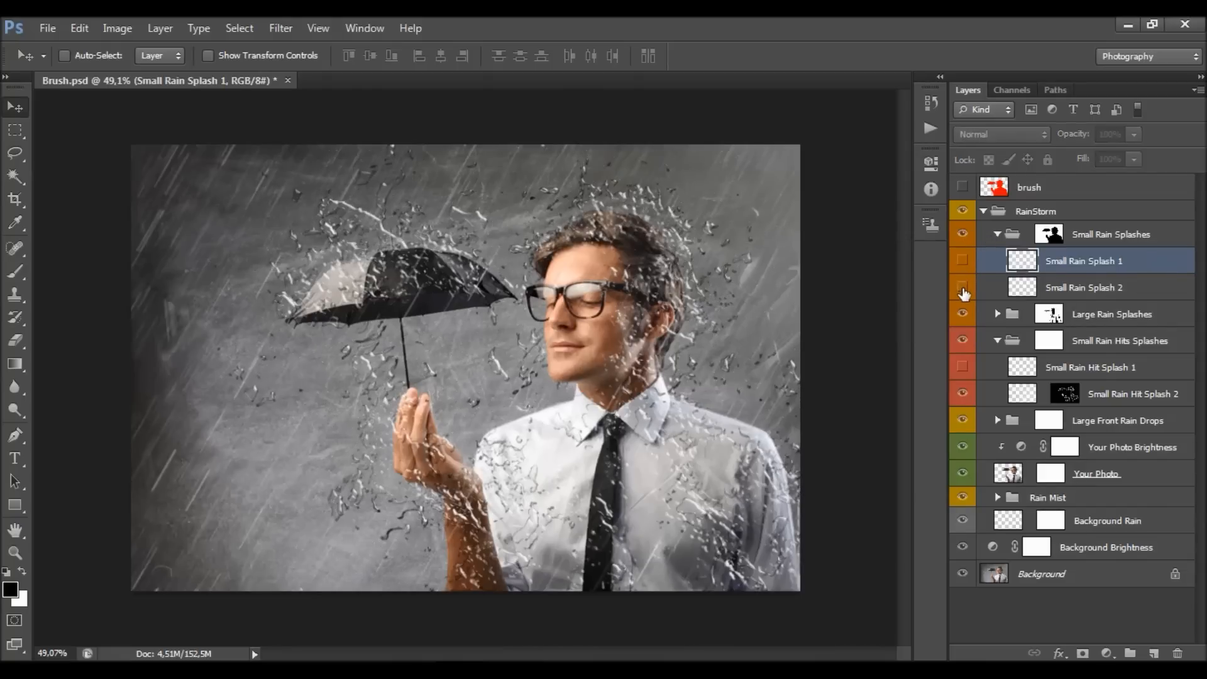
{"action": "left_click", "coordinate": [1049, 236]}
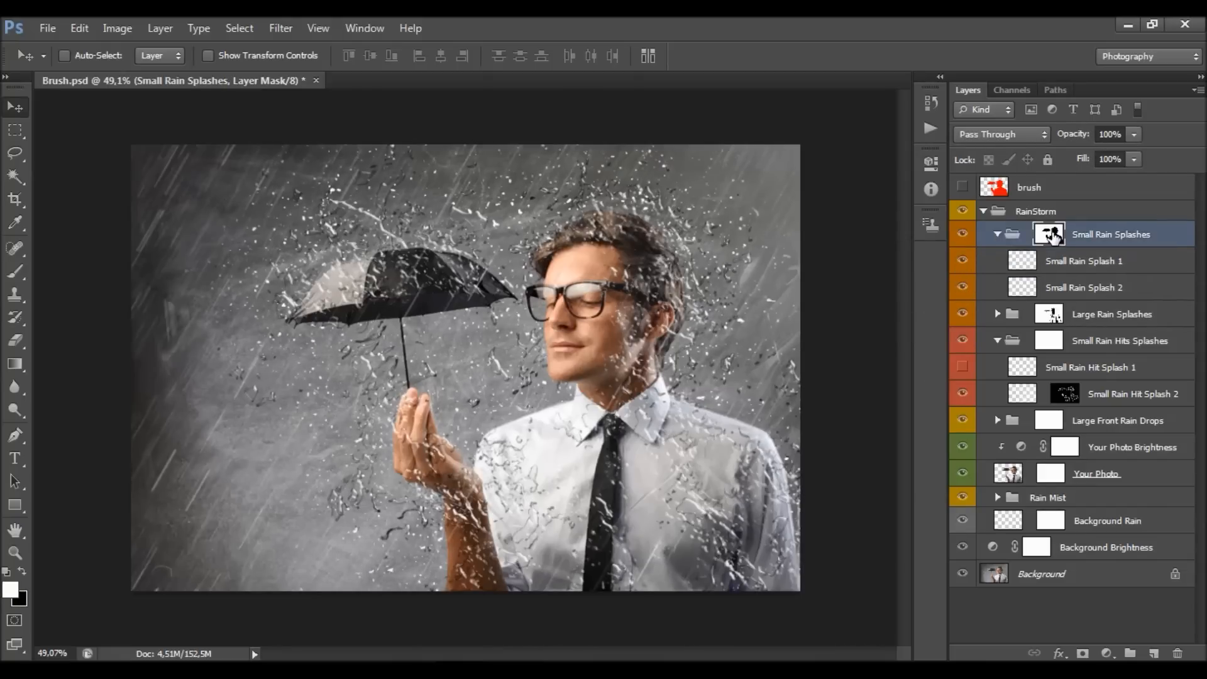
Collapse the Small Rain Splashes group and prepare a soft 226 px white brush with 0% hardness for its mask.
{"action": "left_click", "coordinate": [997, 234]}
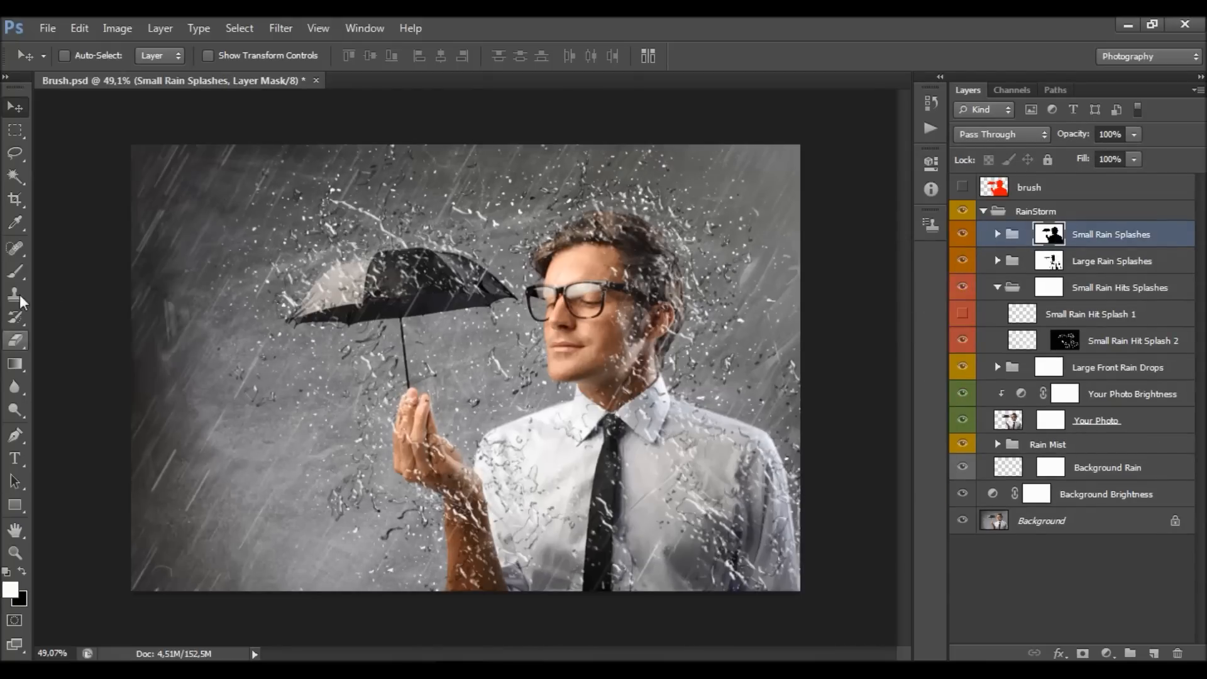
{"action": "key", "text": "b"}
{"action": "left_click", "coordinate": [22, 573]}
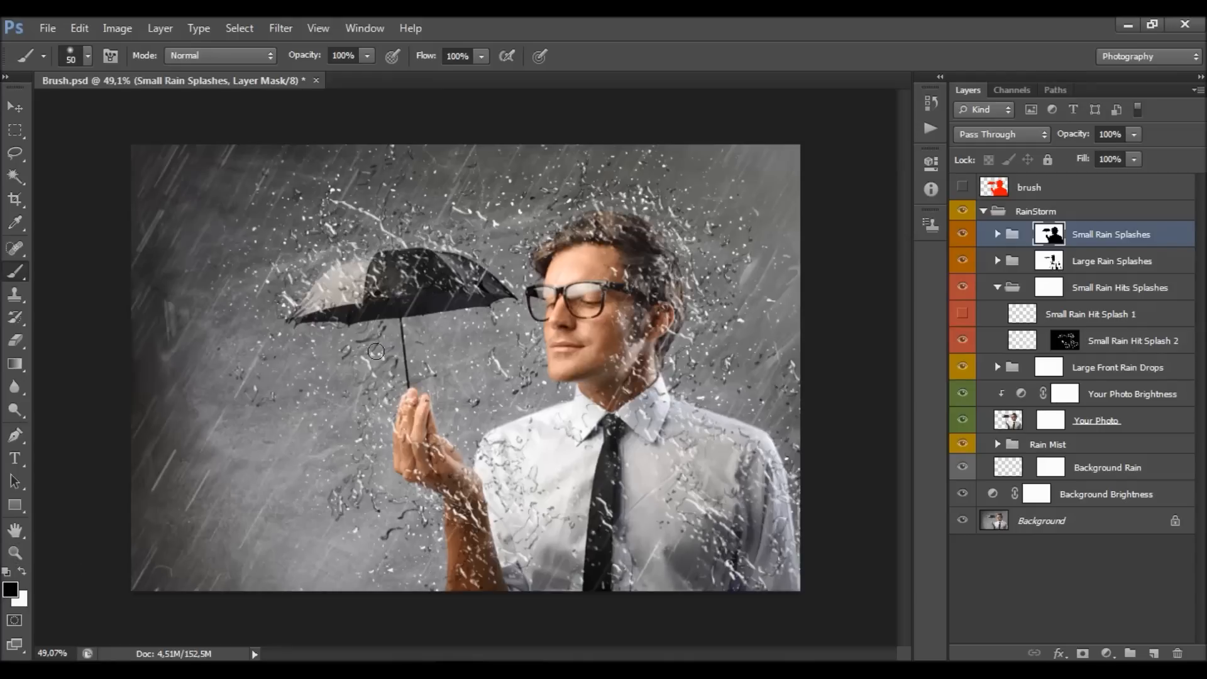
{"action": "right_click", "coordinate": [457, 257]}
{"action": "left_click", "coordinate": [610, 299]}
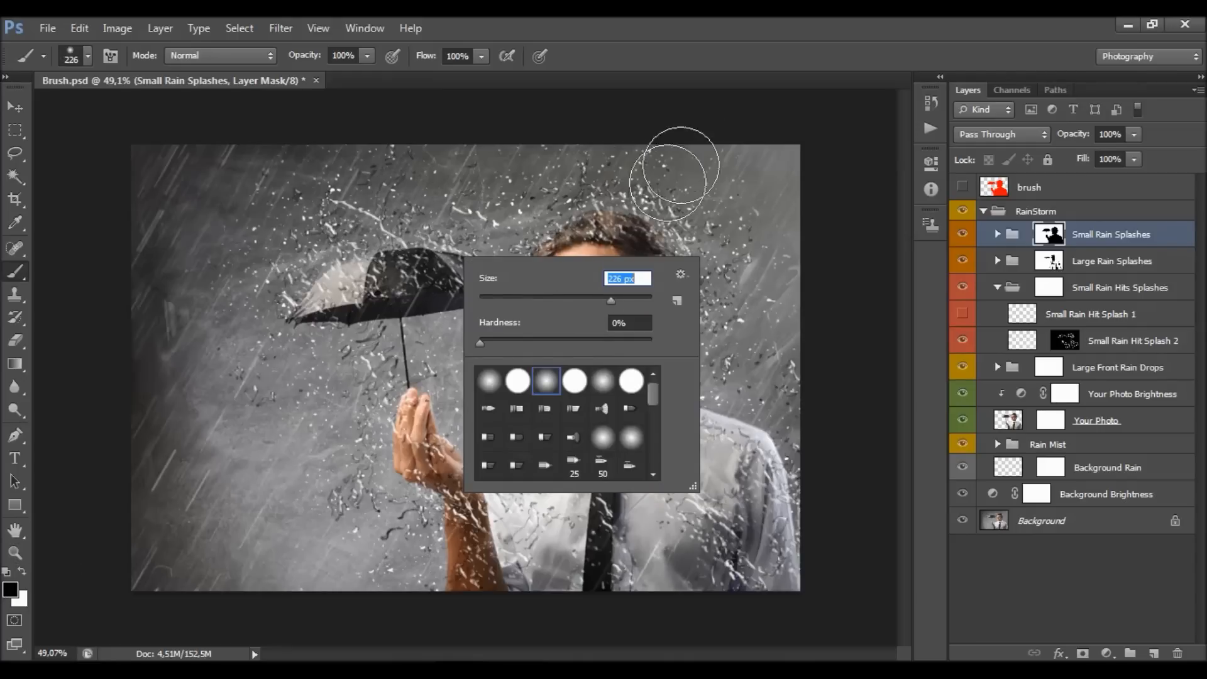
{"action": "left_click", "coordinate": [712, 74]}
{"action": "left_click", "coordinate": [28, 573]}
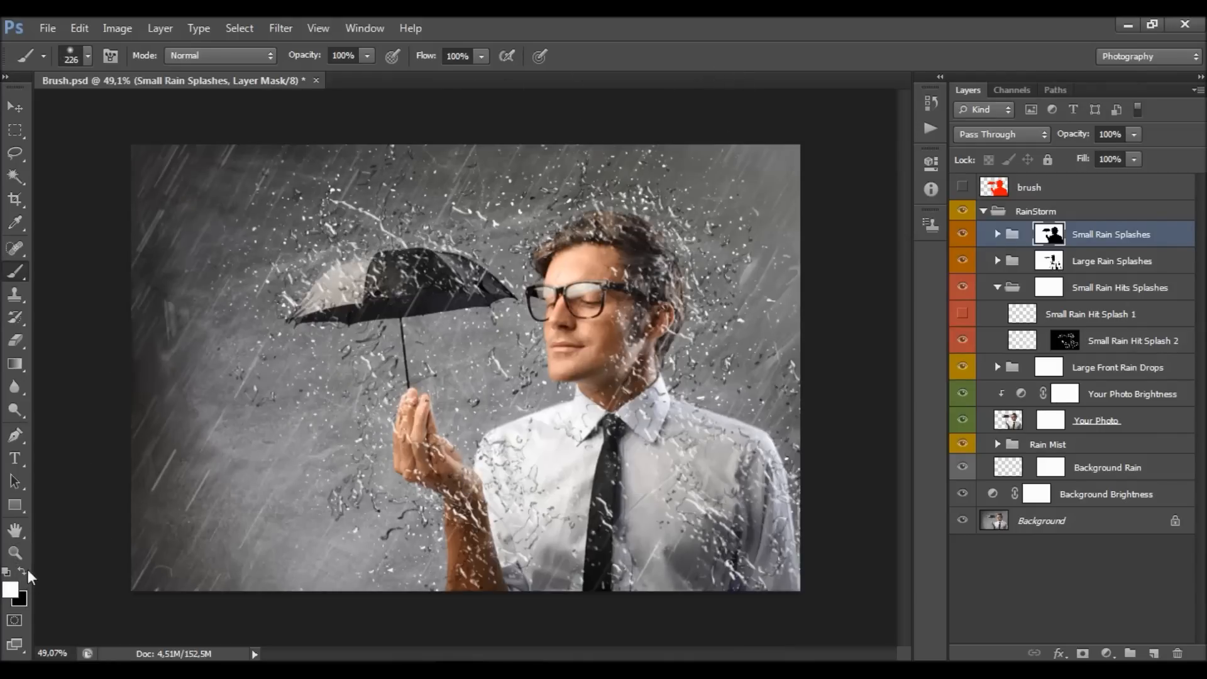
Reduce the brush to 100 px and paint the Small Rain Splashes mask white over parts of the man and umbrella.
{"action": "scroll", "coordinate": [93, 515], "scroll_direction": "up", "scroll_amount": 2}
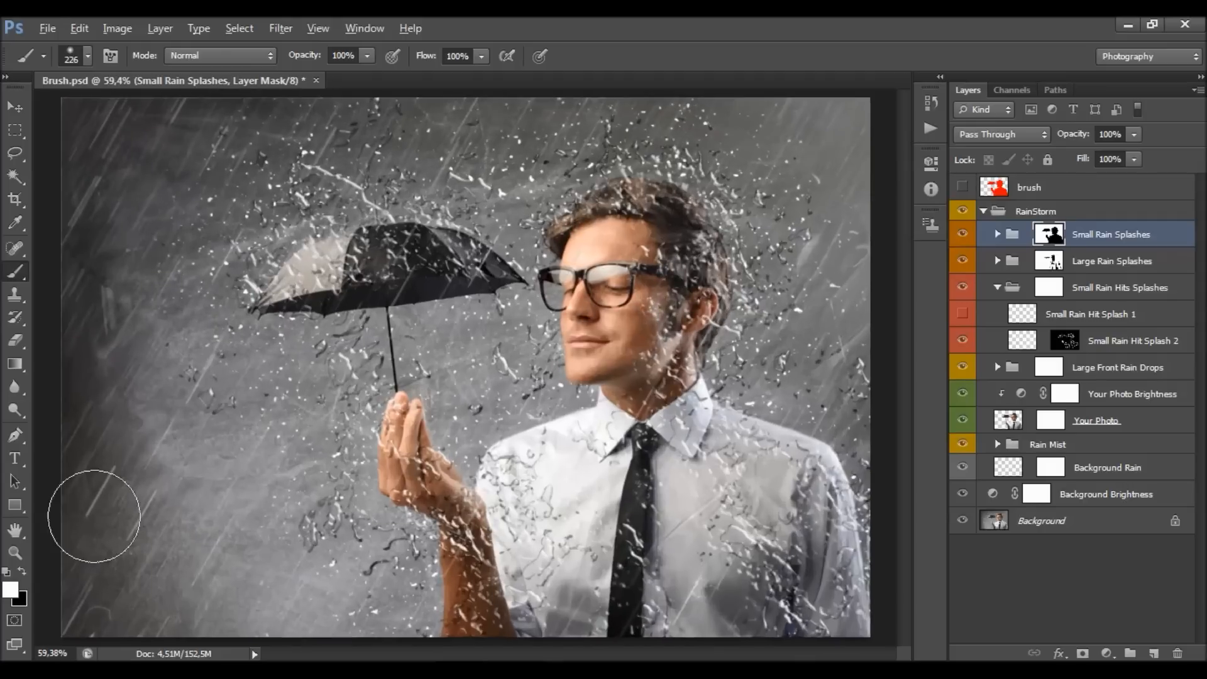
{"action": "key", "text": "bracketleft"}
{"action": "key", "text": "bracketleft"}
{"action": "key", "text": "bracketleft"}
{"action": "key", "text": "bracketleft"}
{"action": "key", "text": "bracketleft"}
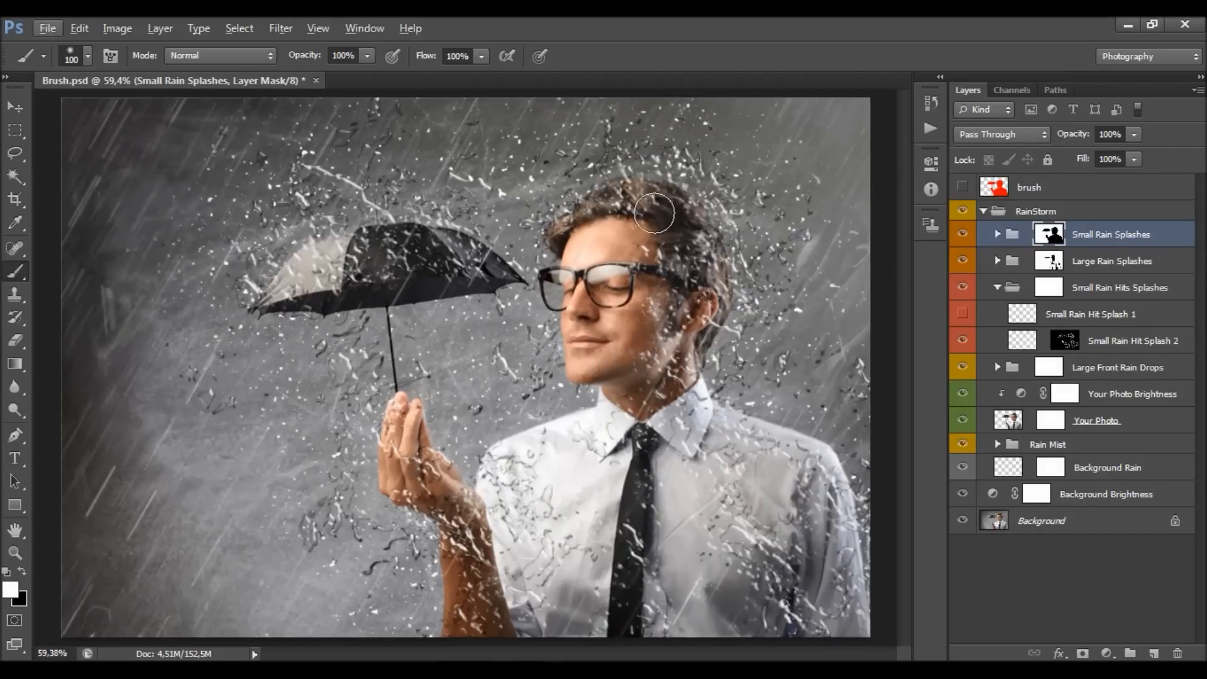
{"action": "scroll", "coordinate": [695, 446], "scroll_direction": "down", "scroll_amount": 2}
{"action": "scroll", "coordinate": [695, 446], "scroll_direction": "up", "scroll_amount": 2}
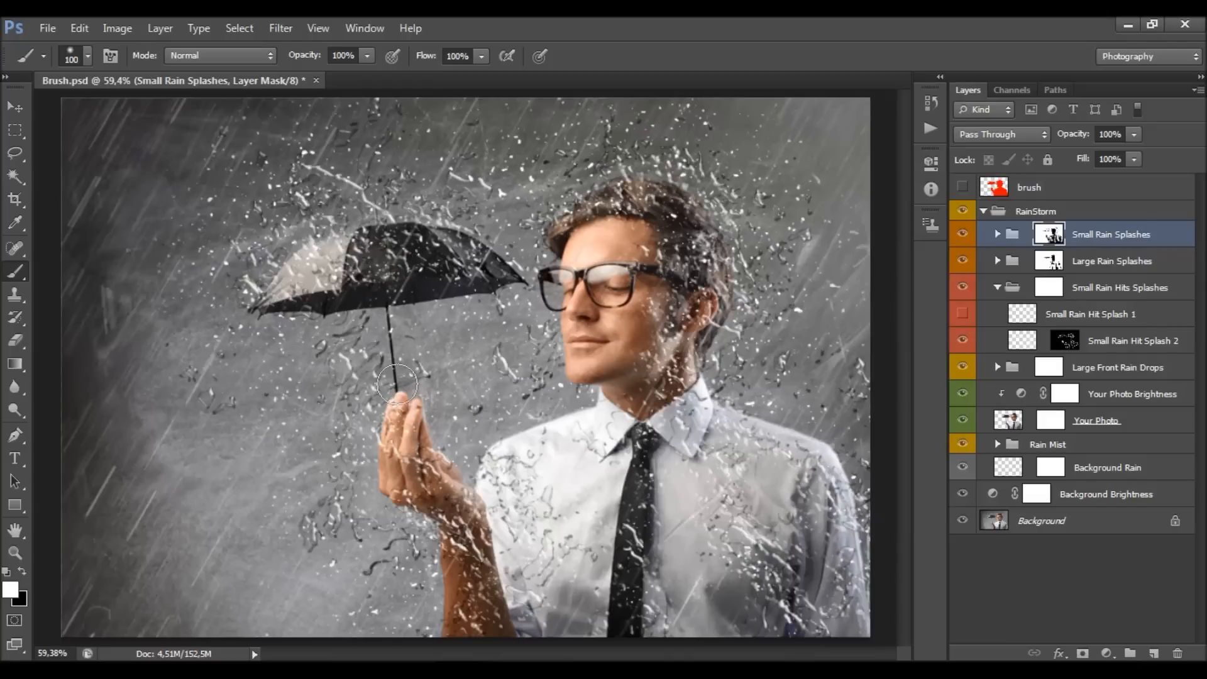
{"action": "scroll", "coordinate": [551, 489], "scroll_direction": "down", "scroll_amount": 2}
{"action": "scroll", "coordinate": [632, 421], "scroll_direction": "up", "scroll_amount": 2}
Try lower opacities on the Small Rain Splashes group, collapse the Small Rain Hits Splashes group and select the Background layer.
{"action": "left_click", "coordinate": [1135, 136]}
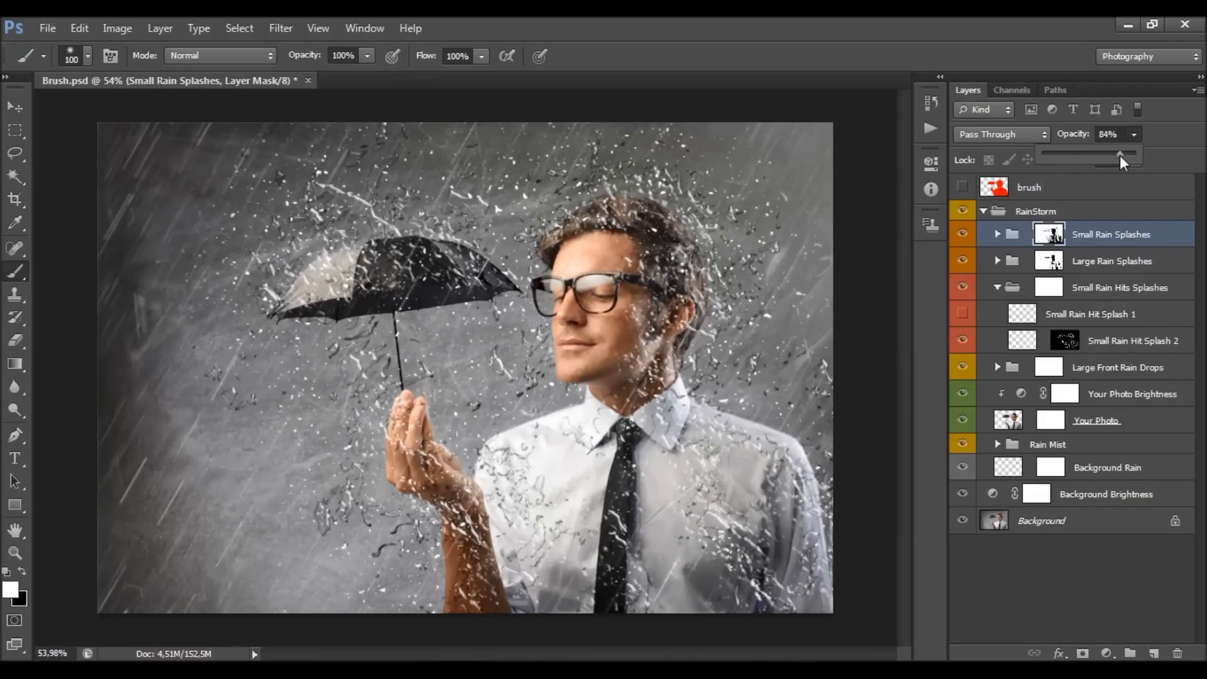
{"action": "left_click_drag", "start_coordinate": [1082, 162], "coordinate": [1198, 171]}
{"action": "left_click", "coordinate": [998, 287]}
{"action": "left_click", "coordinate": [1062, 470]}
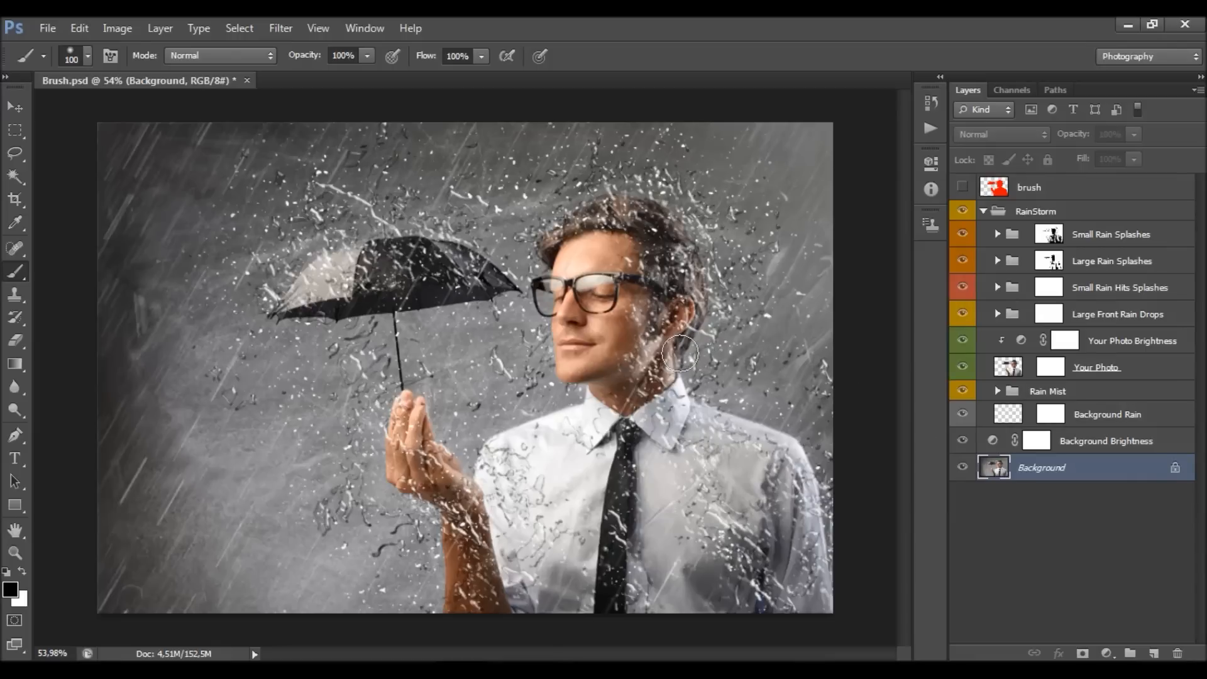
{"action": "left_click", "coordinate": [44, 31]}
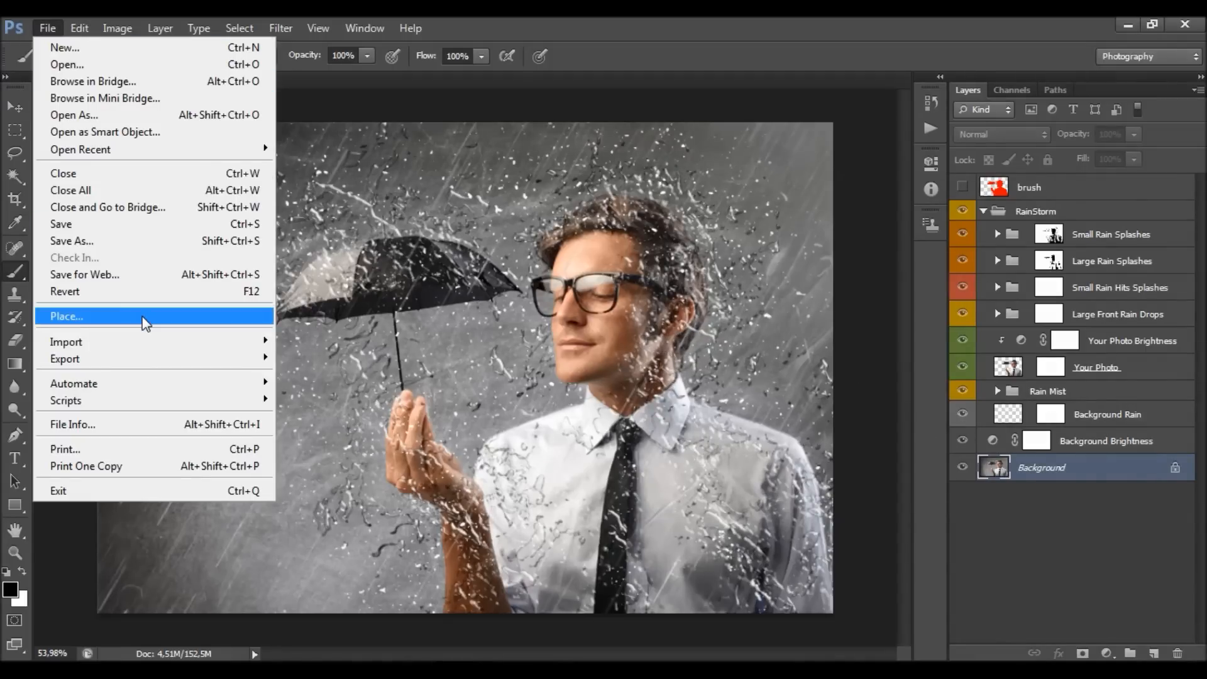
{"action": "left_click", "coordinate": [756, 88]}
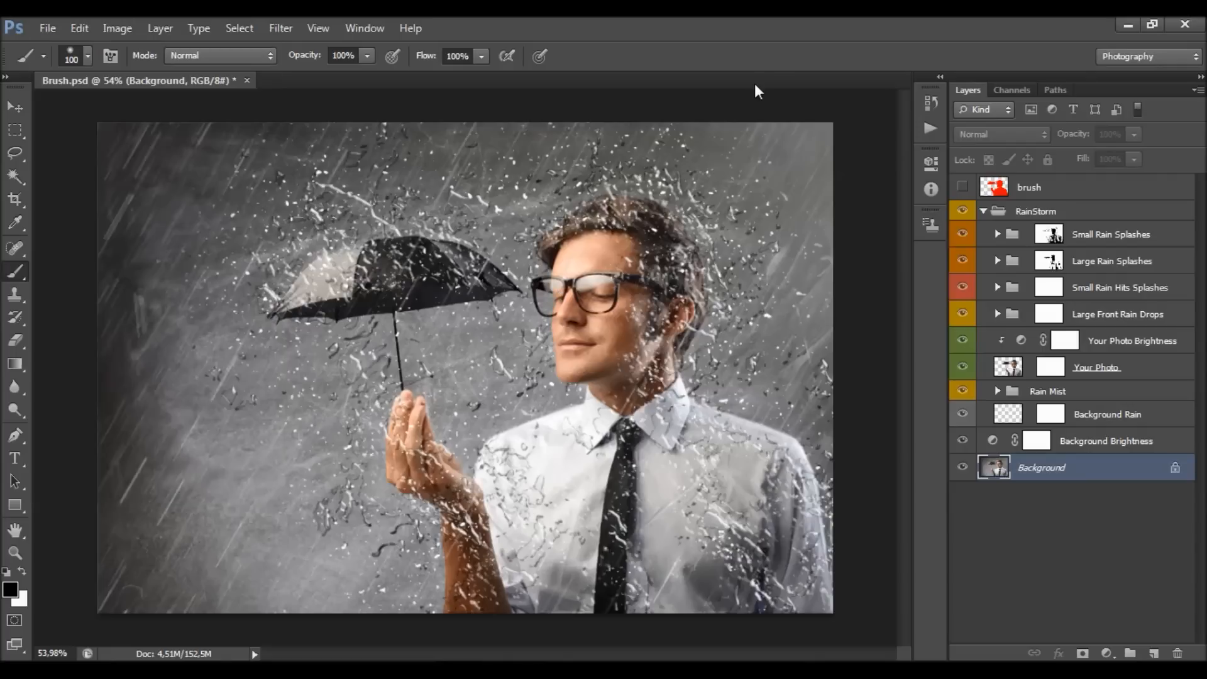
Inspect the Levels settings of the Background Brightness adjustment layer and close them again.
{"action": "key", "text": "v"}
{"action": "left_click", "coordinate": [1122, 439]}
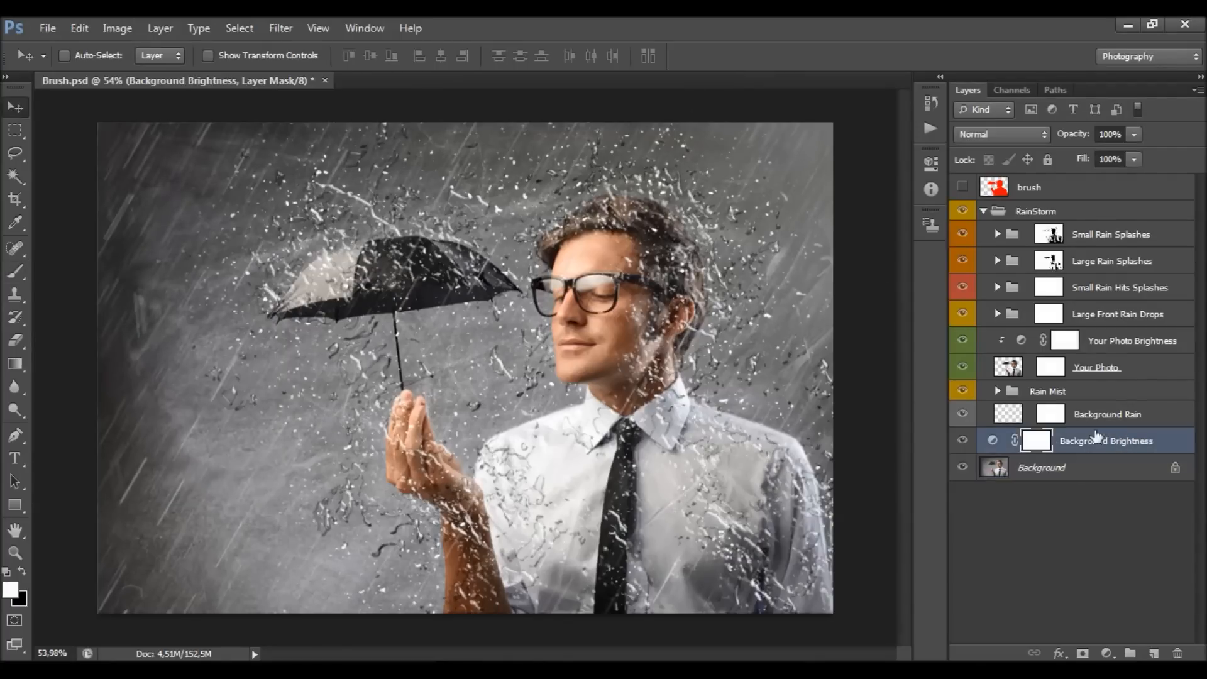
{"action": "left_click", "coordinate": [993, 442]}
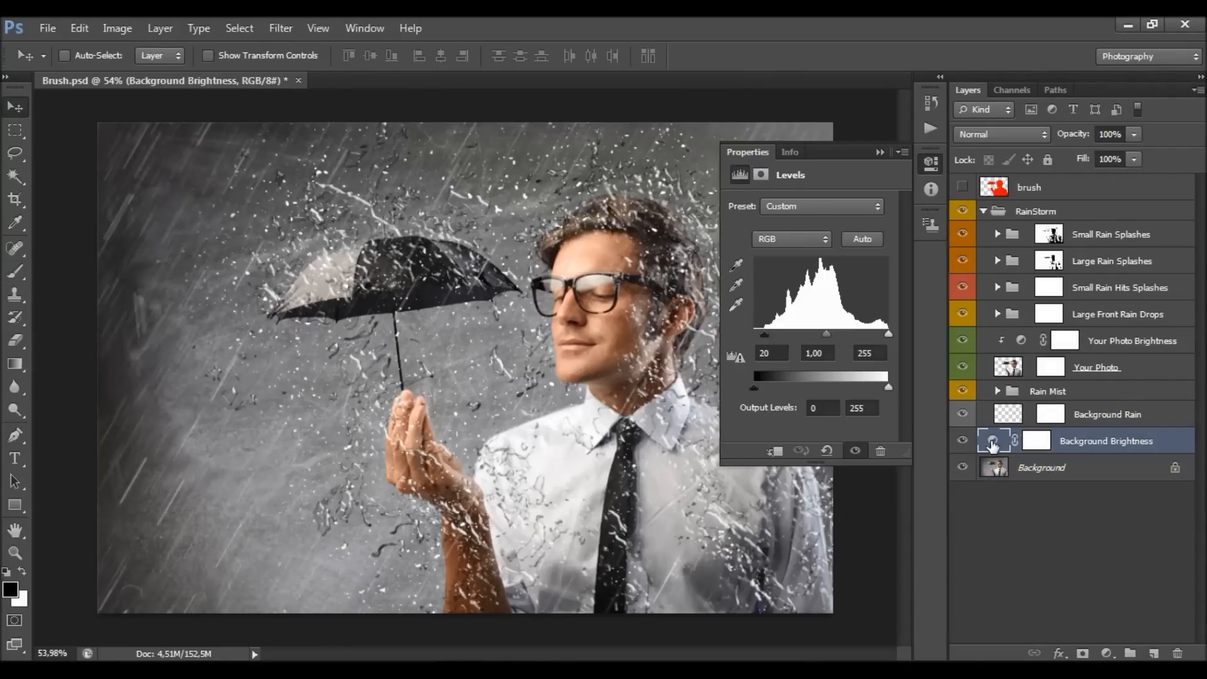
{"action": "left_click", "coordinate": [880, 152]}
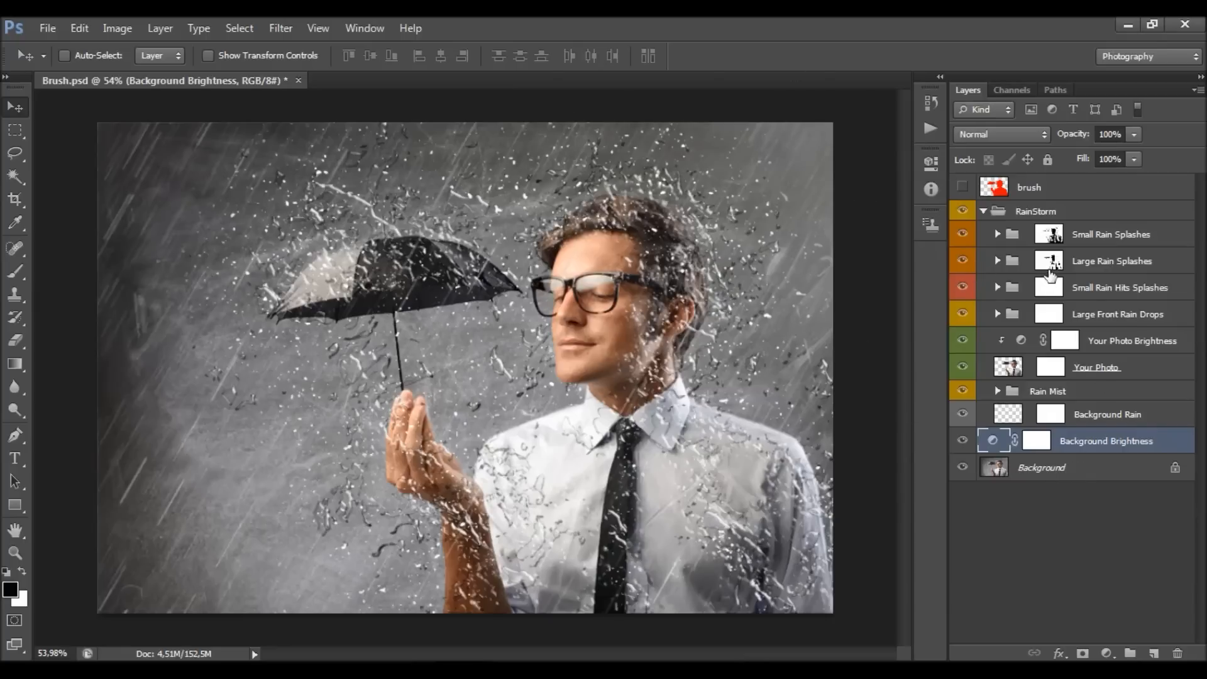
Collapse the RainStorm group and compare the photo with and without it by toggling the group's visibility.
{"action": "left_click", "coordinate": [1044, 214]}
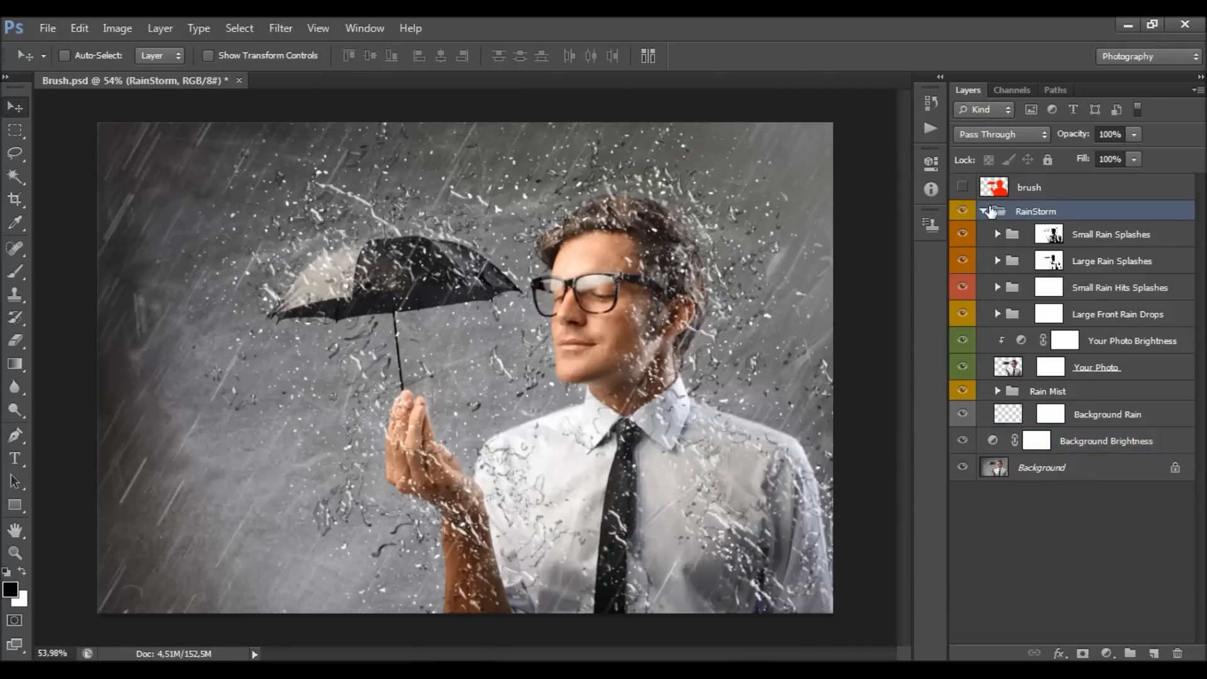
{"action": "left_click", "coordinate": [984, 211]}
{"action": "left_click", "coordinate": [962, 211]}
{"action": "left_click", "coordinate": [962, 210]}
{"action": "scroll", "coordinate": [621, 294], "scroll_direction": "down", "scroll_amount": 1}
{"action": "scroll", "coordinate": [621, 294], "scroll_direction": "up", "scroll_amount": 1}
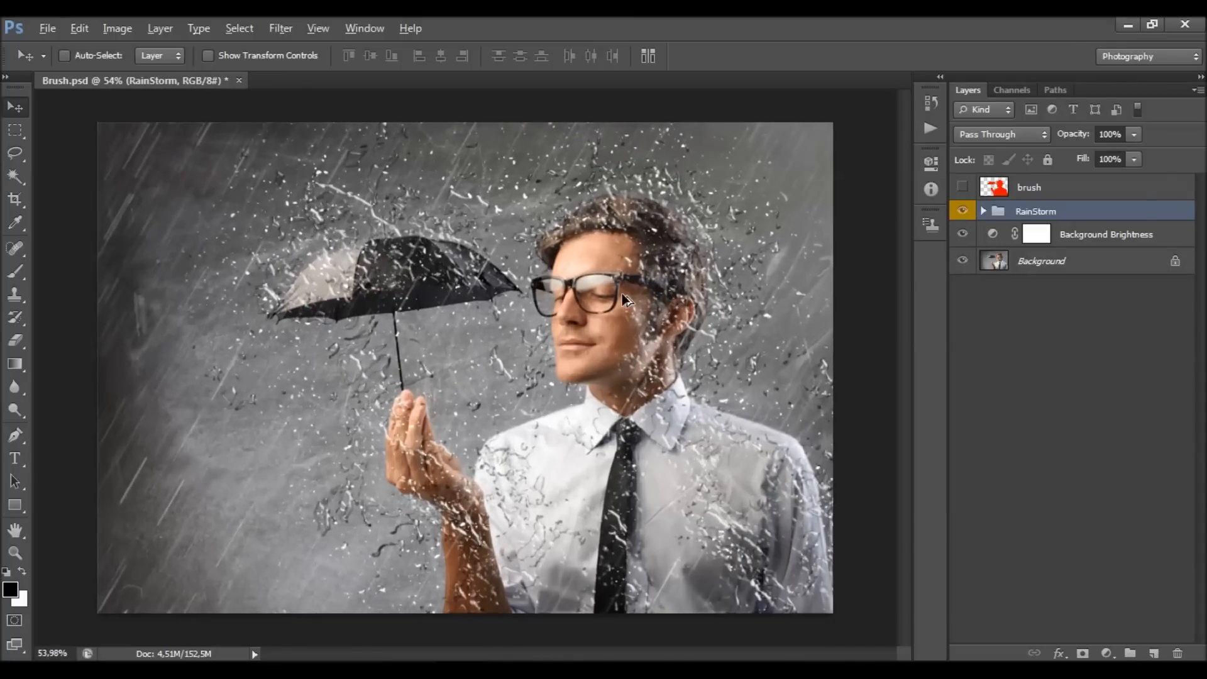
Run the HDR & Color Options action from the RainStorm action set.
{"action": "left_click", "coordinate": [923, 127]}
{"action": "left_click", "coordinate": [823, 273]}
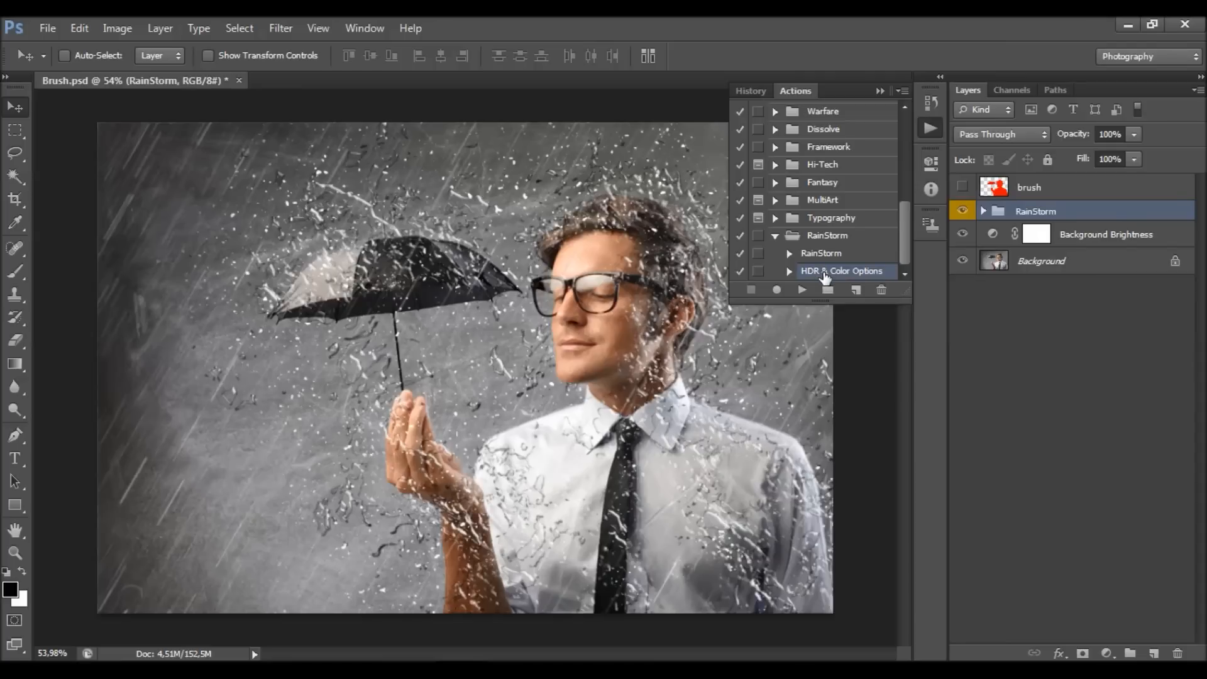
{"action": "double_click", "coordinate": [824, 272]}
{"action": "key", "text": "Return"}
{"action": "left_click", "coordinate": [802, 290]}
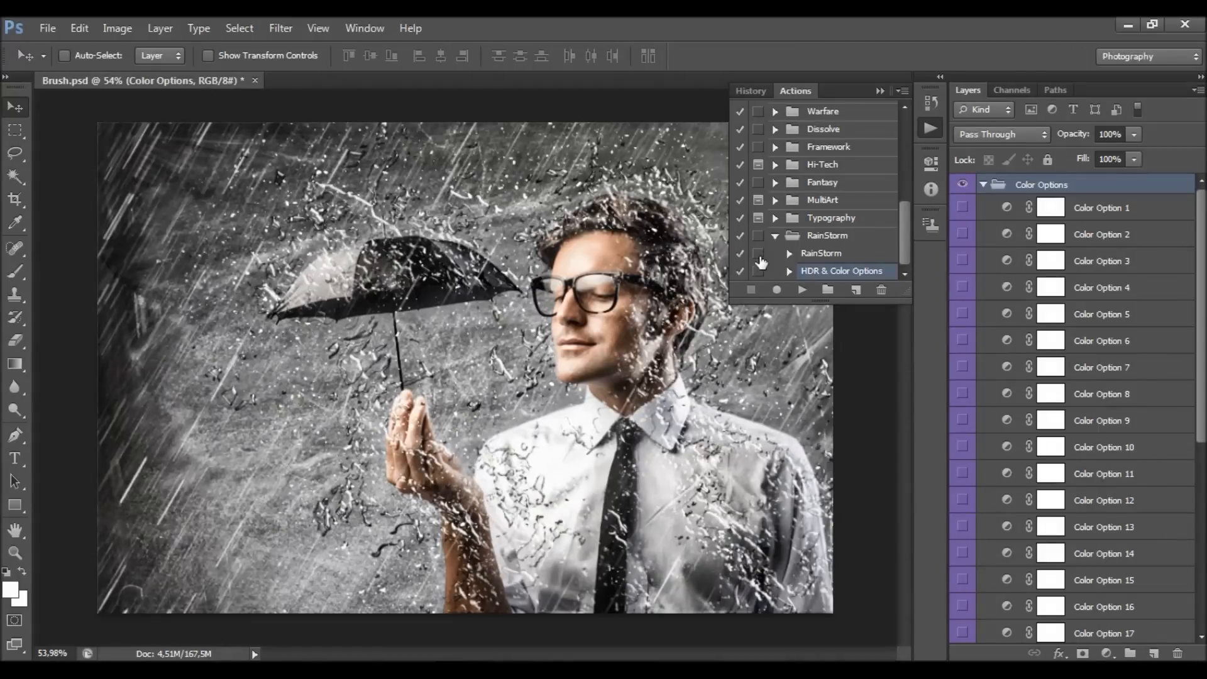
{"action": "left_click", "coordinate": [880, 91]}
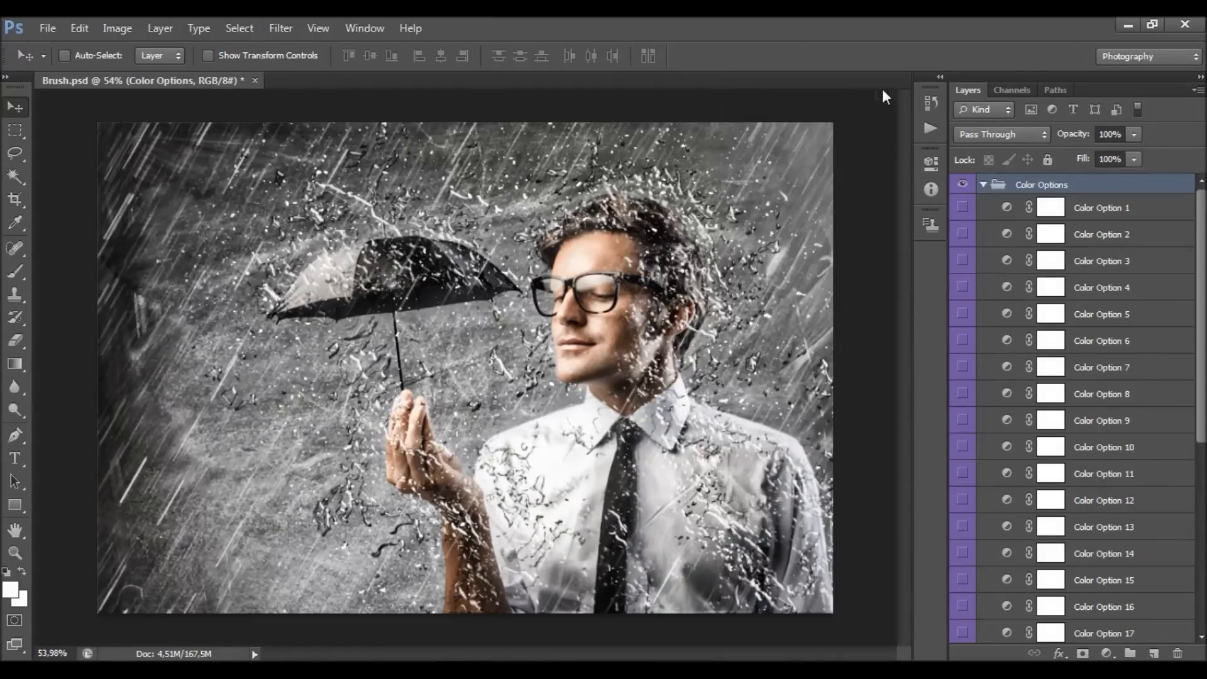
Collapse the Color Options group, expand the HDR group and compare the photo with and without HDR by toggling its visibility.
{"action": "scroll", "coordinate": [528, 264], "scroll_direction": "down", "scroll_amount": 1, "text": "alt"}
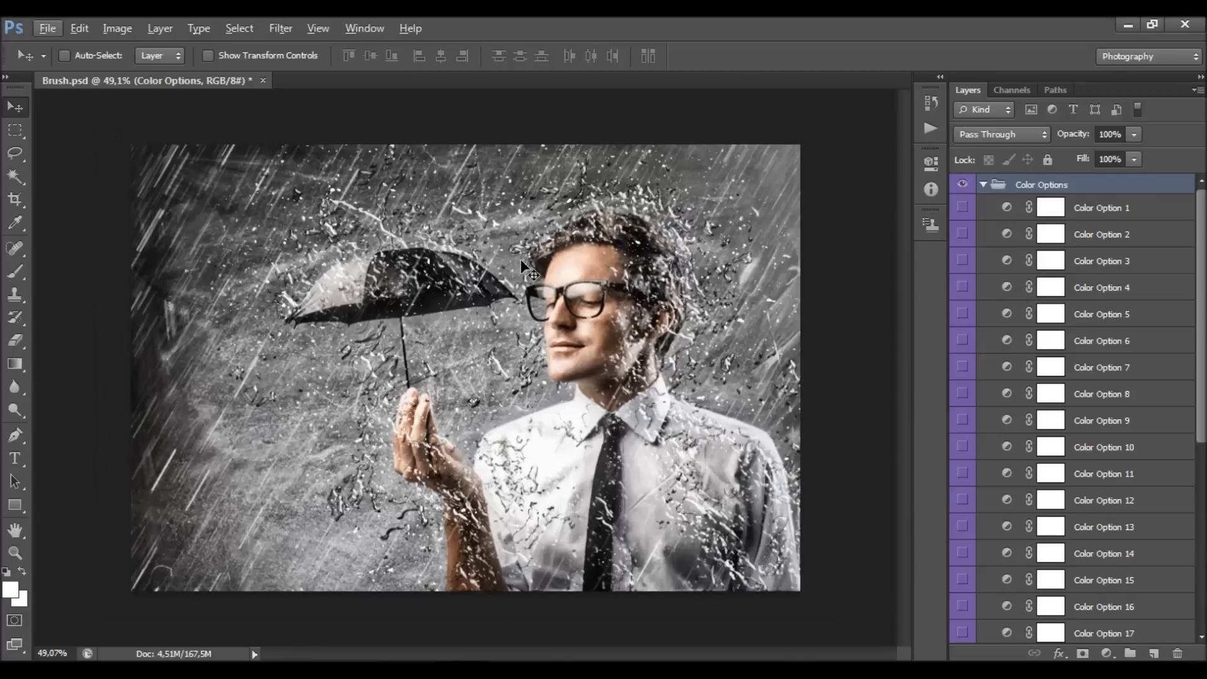
{"action": "left_click", "coordinate": [983, 184]}
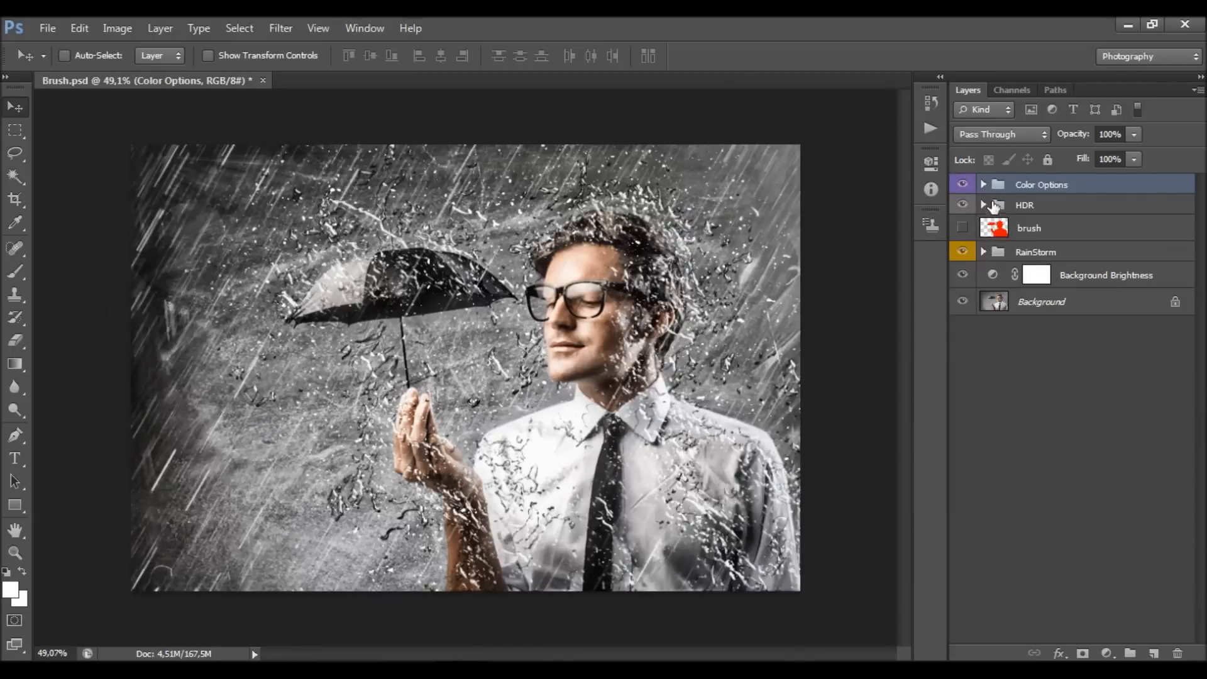
{"action": "left_click", "coordinate": [983, 185]}
{"action": "left_click", "coordinate": [983, 185]}
{"action": "left_click", "coordinate": [983, 205]}
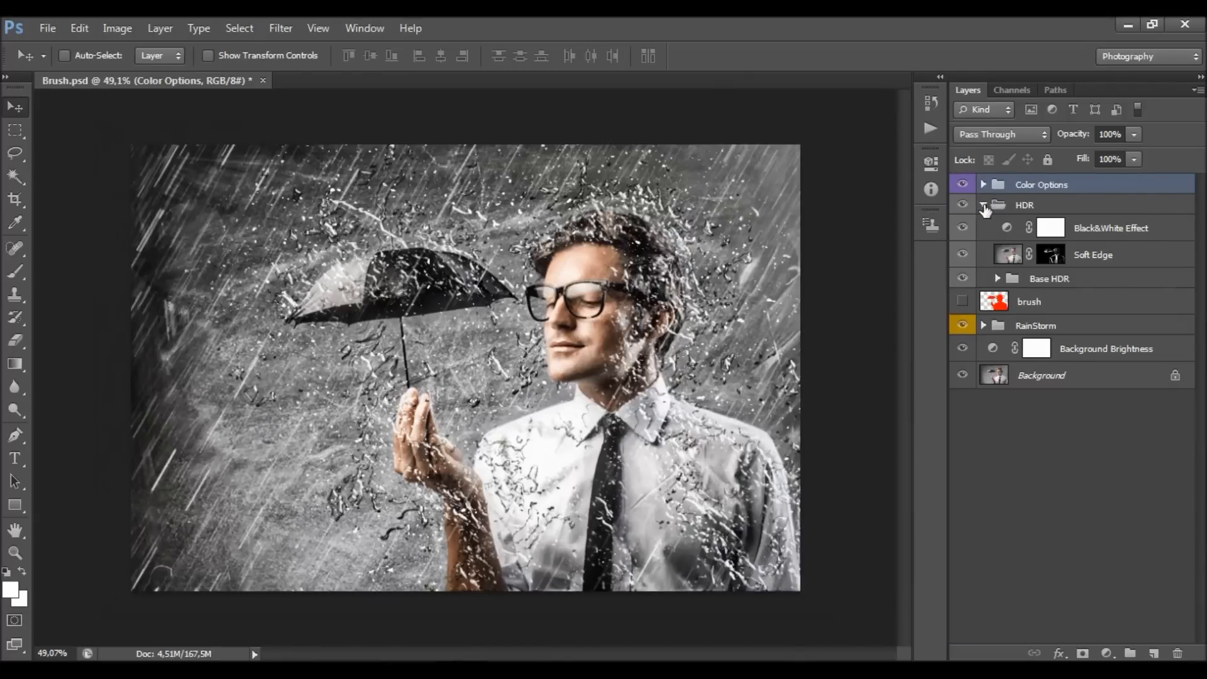
{"action": "left_click", "coordinate": [983, 205]}
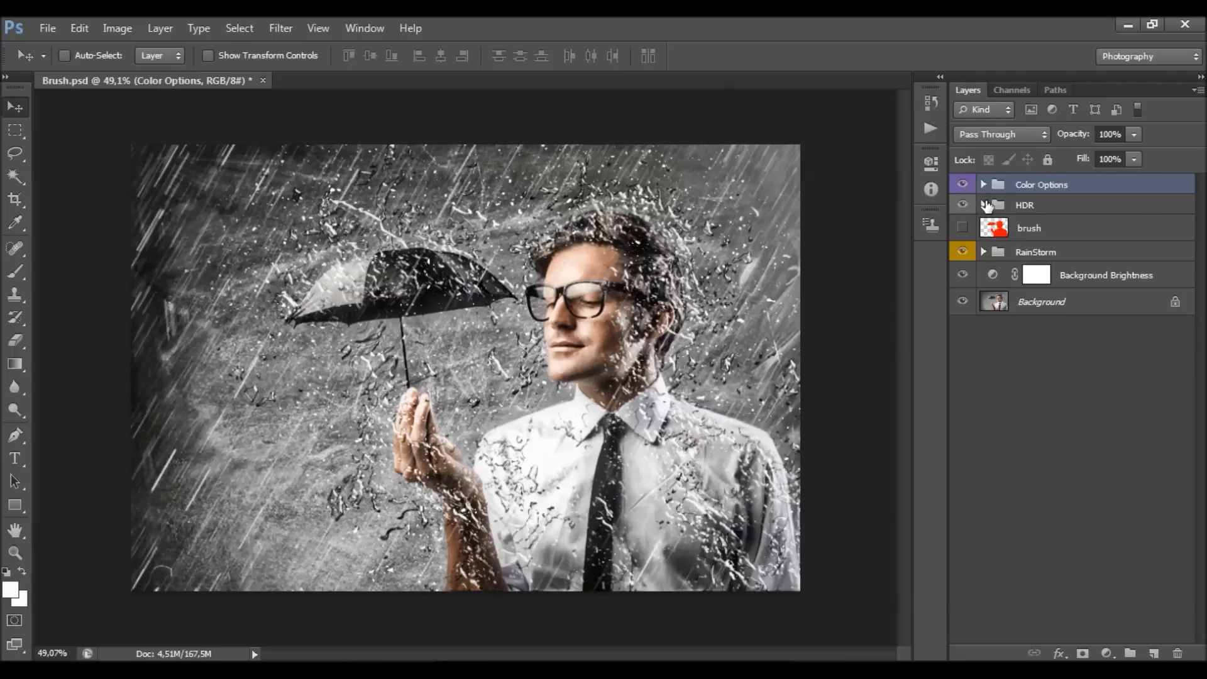
{"action": "left_click", "coordinate": [983, 205]}
{"action": "left_click", "coordinate": [1001, 208]}
{"action": "left_click", "coordinate": [960, 205]}
{"action": "left_click", "coordinate": [960, 205]}
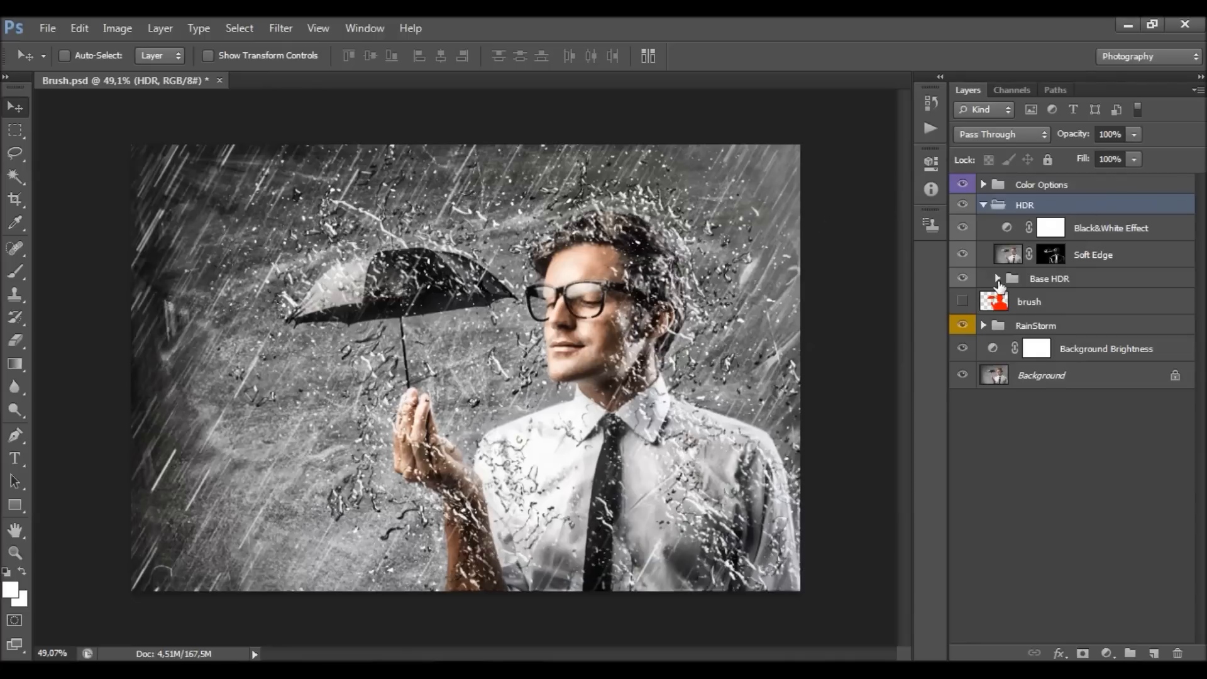
Compare the Base HDR group by toggling its visibility and set its opacity to 59%.
{"action": "left_click", "coordinate": [997, 278]}
{"action": "left_click", "coordinate": [998, 278]}
{"action": "left_click", "coordinate": [1086, 283]}
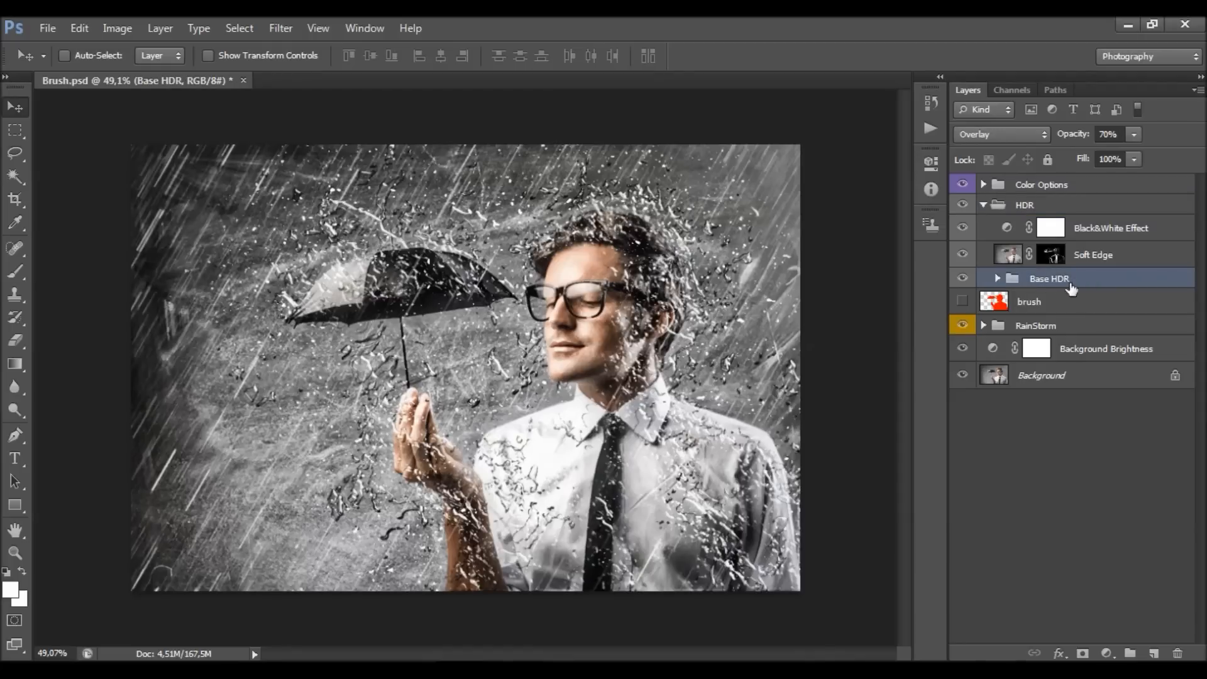
{"action": "left_click", "coordinate": [962, 278]}
{"action": "left_click", "coordinate": [962, 278]}
{"action": "left_click", "coordinate": [1135, 136]}
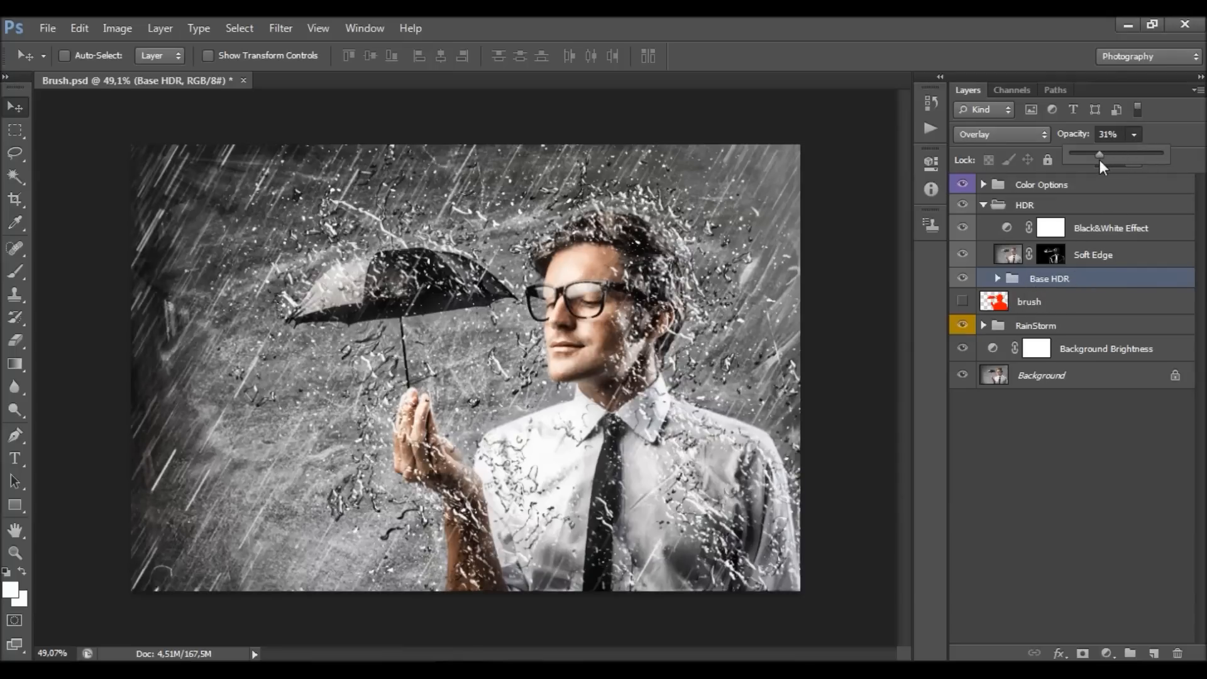
{"action": "mouse_move", "coordinate": [1117, 159]}
{"action": "left_mouse_down"}
{"action": "mouse_move", "coordinate": [1171, 159]}
{"action": "mouse_move", "coordinate": [1072, 173]}
{"action": "mouse_move", "coordinate": [1123, 178]}
{"action": "left_mouse_up"}
{"action": "left_click", "coordinate": [974, 278]}
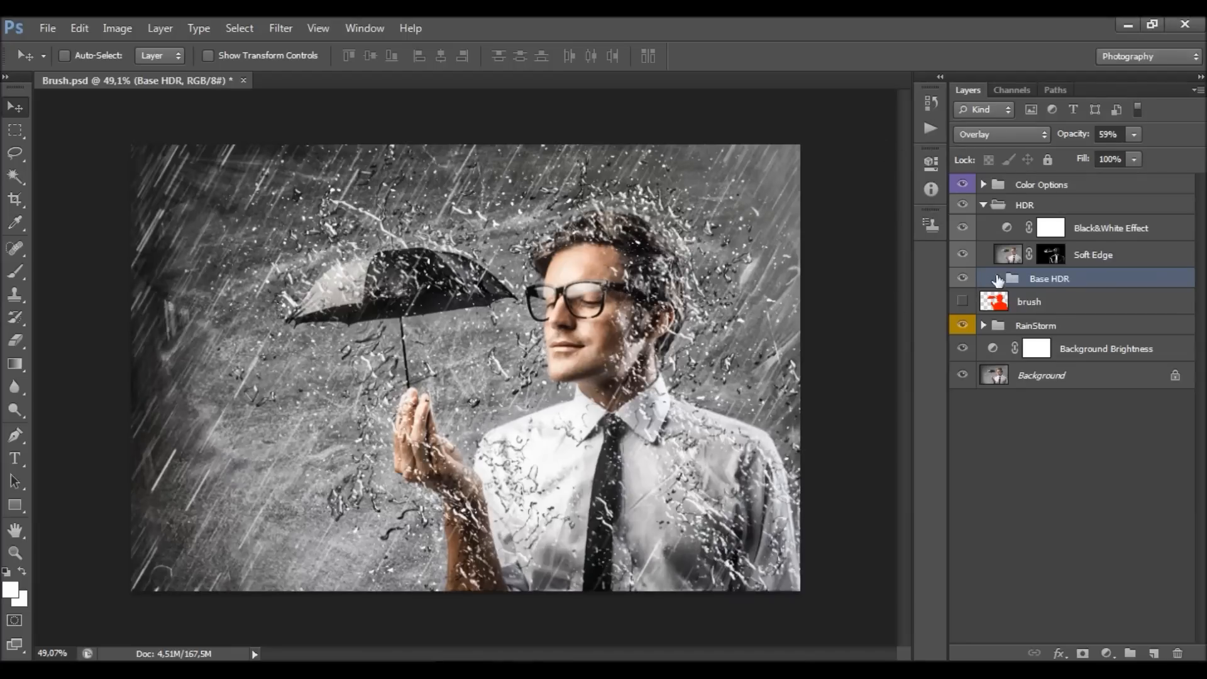
Select the Black&White Effect layer and toggle its visibility to compare its influence on the photo.
{"action": "left_click", "coordinate": [1130, 237]}
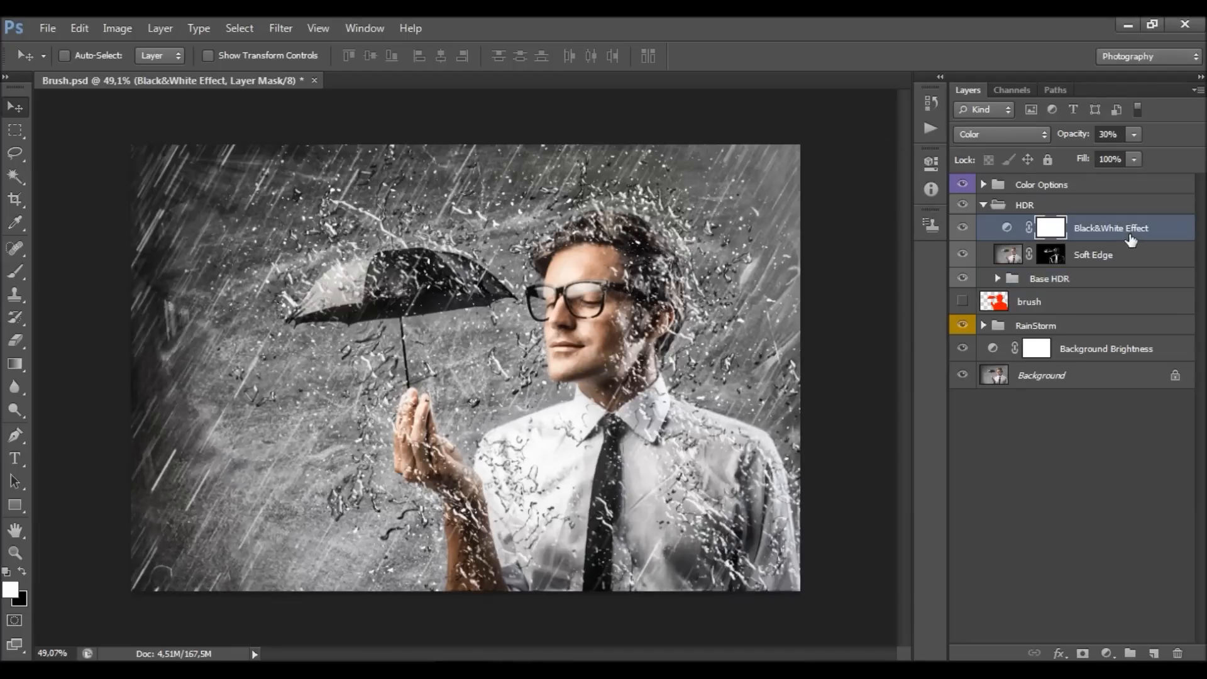
{"action": "left_click", "coordinate": [968, 229]}
{"action": "left_click", "coordinate": [966, 229]}
{"action": "left_click", "coordinate": [958, 231]}
{"action": "left_click", "coordinate": [959, 232]}
Try full opacity on the Black&White Effect layer and settle on 35%.
{"action": "left_click", "coordinate": [1135, 135]}
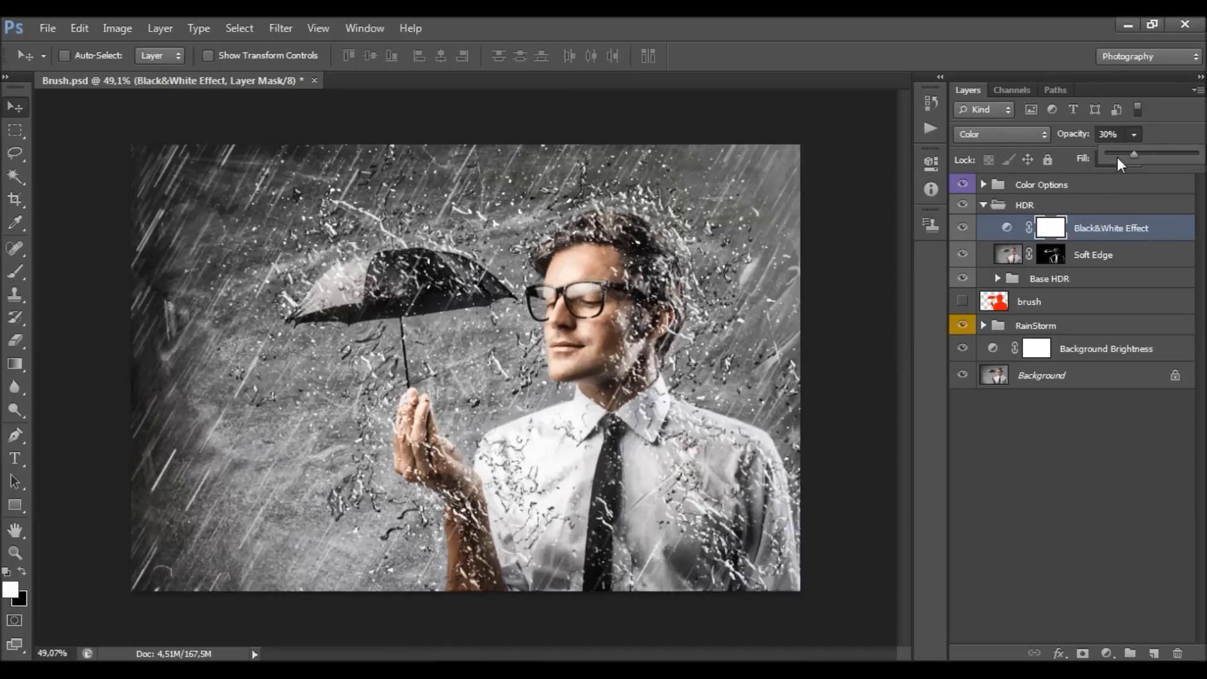
{"action": "left_click_drag", "start_coordinate": [1134, 154], "coordinate": [1187, 203]}
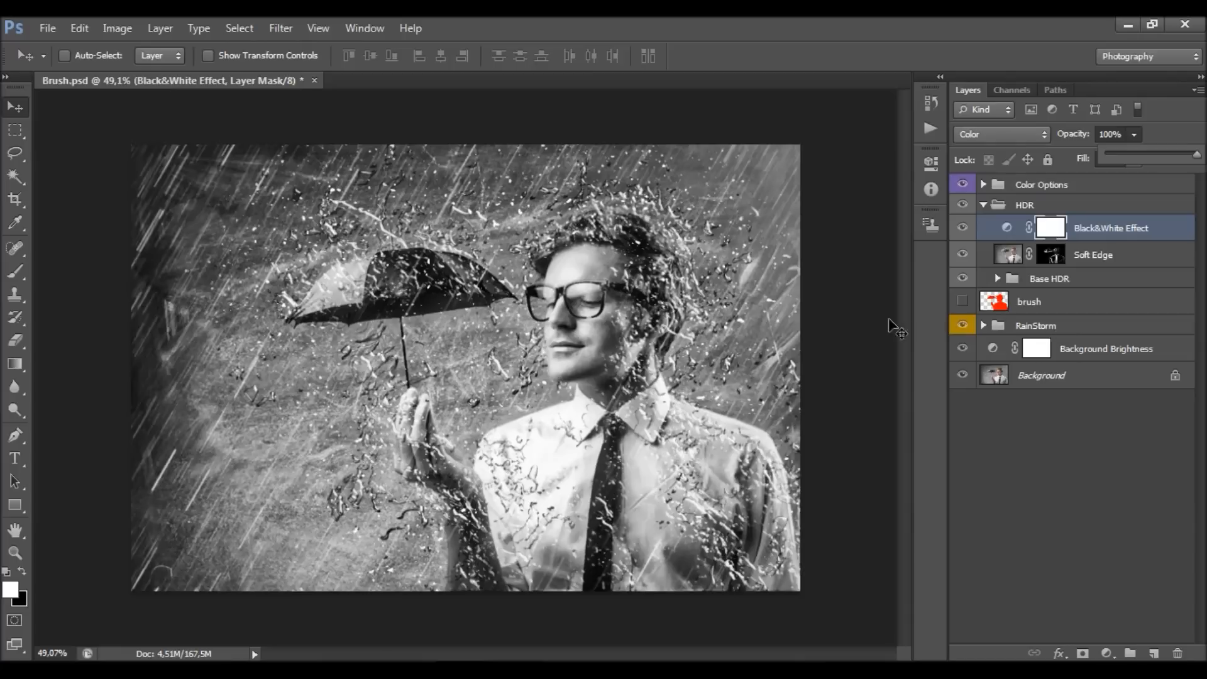
{"action": "left_click_drag", "start_coordinate": [1115, 157], "coordinate": [1104, 157]}
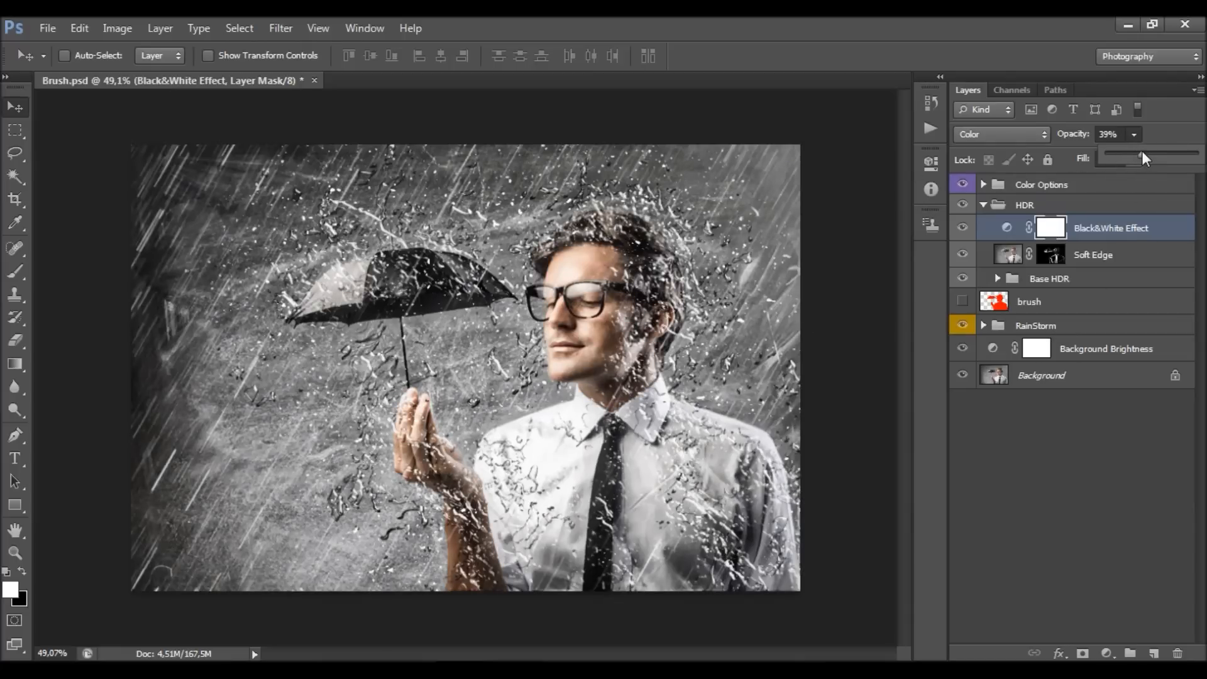
{"action": "left_click_drag", "start_coordinate": [1136, 153], "coordinate": [1138, 153]}
{"action": "left_click", "coordinate": [968, 230]}
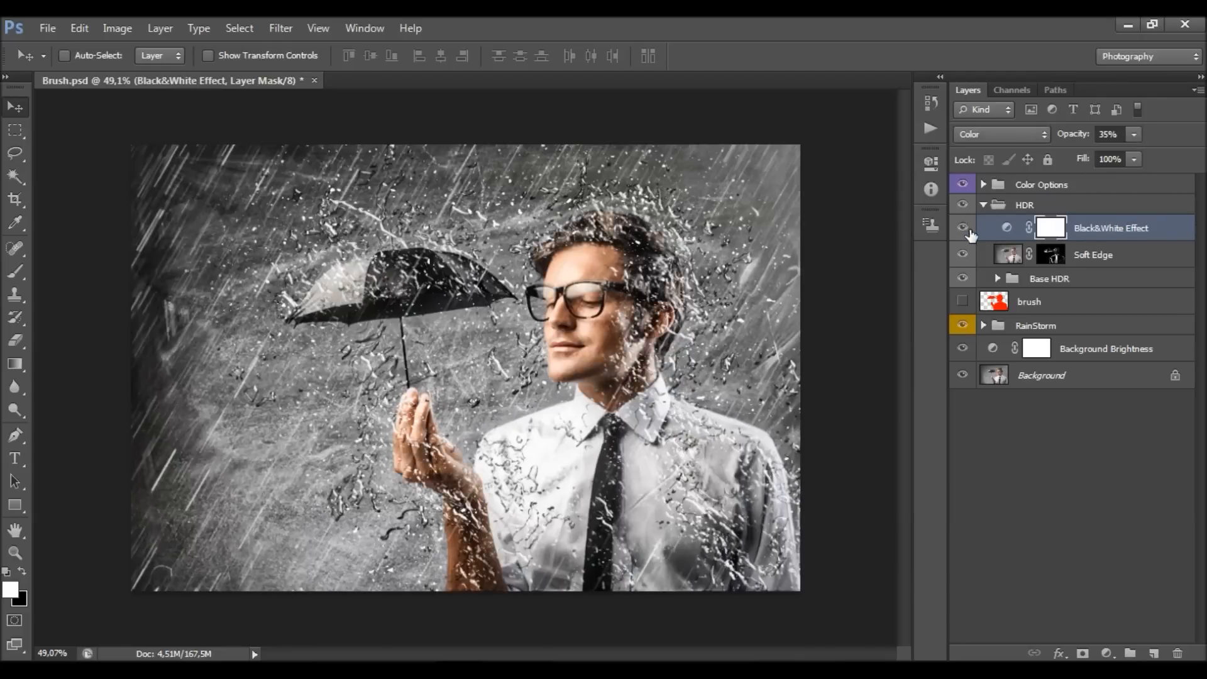
Collapse the HDR group, expand the Color Options group and browse its adjustment layers down to Color Option 25.
{"action": "left_click", "coordinate": [1009, 202]}
{"action": "left_click", "coordinate": [1116, 234]}
{"action": "scroll", "coordinate": [647, 326], "scroll_direction": "down", "scroll_amount": 1}
{"action": "scroll", "coordinate": [685, 390], "scroll_direction": "up", "scroll_amount": 1}
{"action": "left_click", "coordinate": [983, 204]}
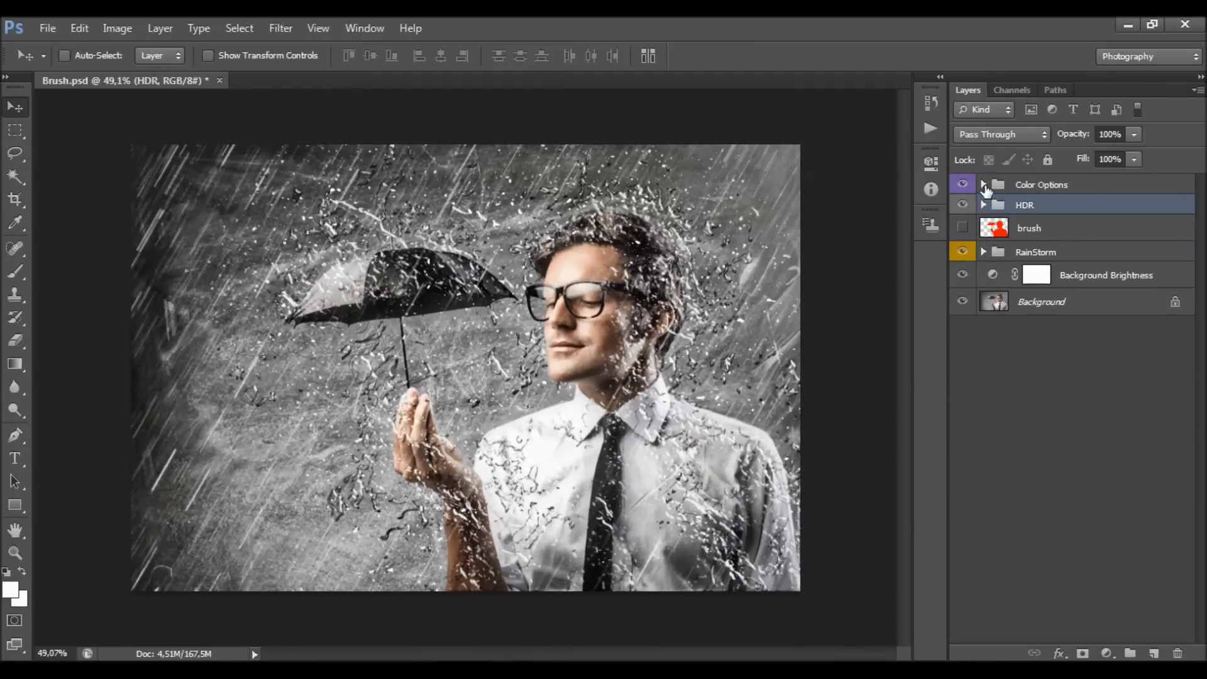
{"action": "left_click", "coordinate": [983, 185]}
{"action": "scroll", "coordinate": [1068, 213], "scroll_direction": "down", "scroll_amount": 5}
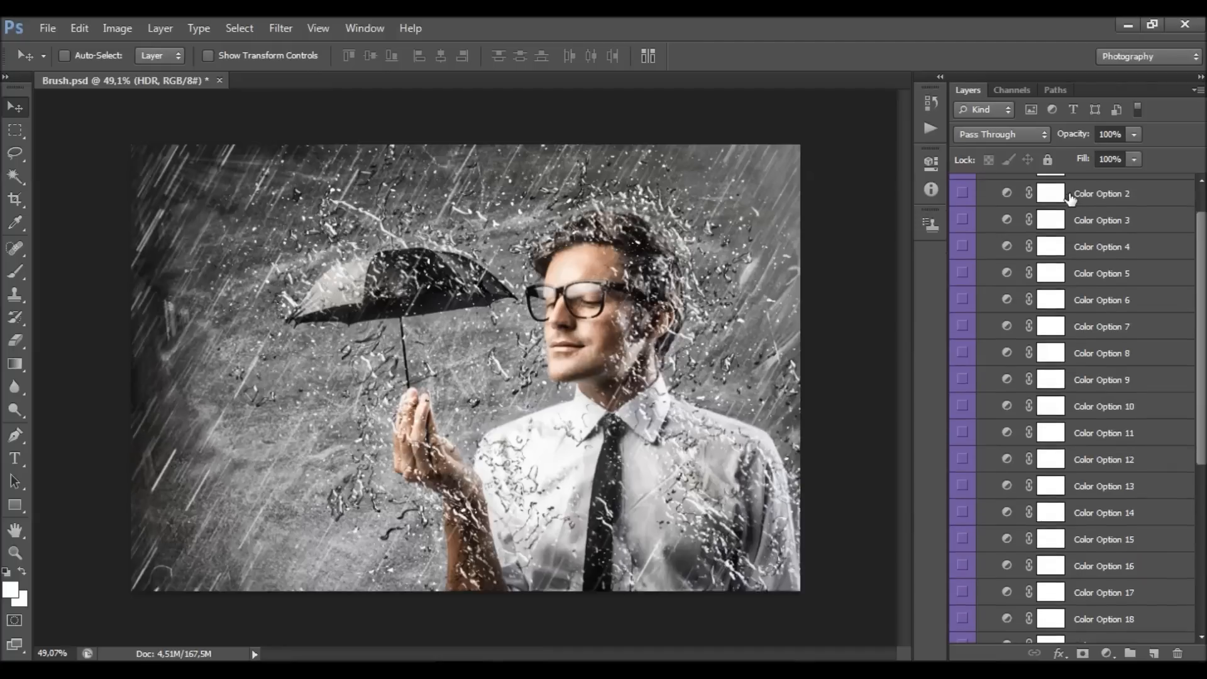
{"action": "scroll", "coordinate": [1077, 213], "scroll_direction": "down", "scroll_amount": 3}
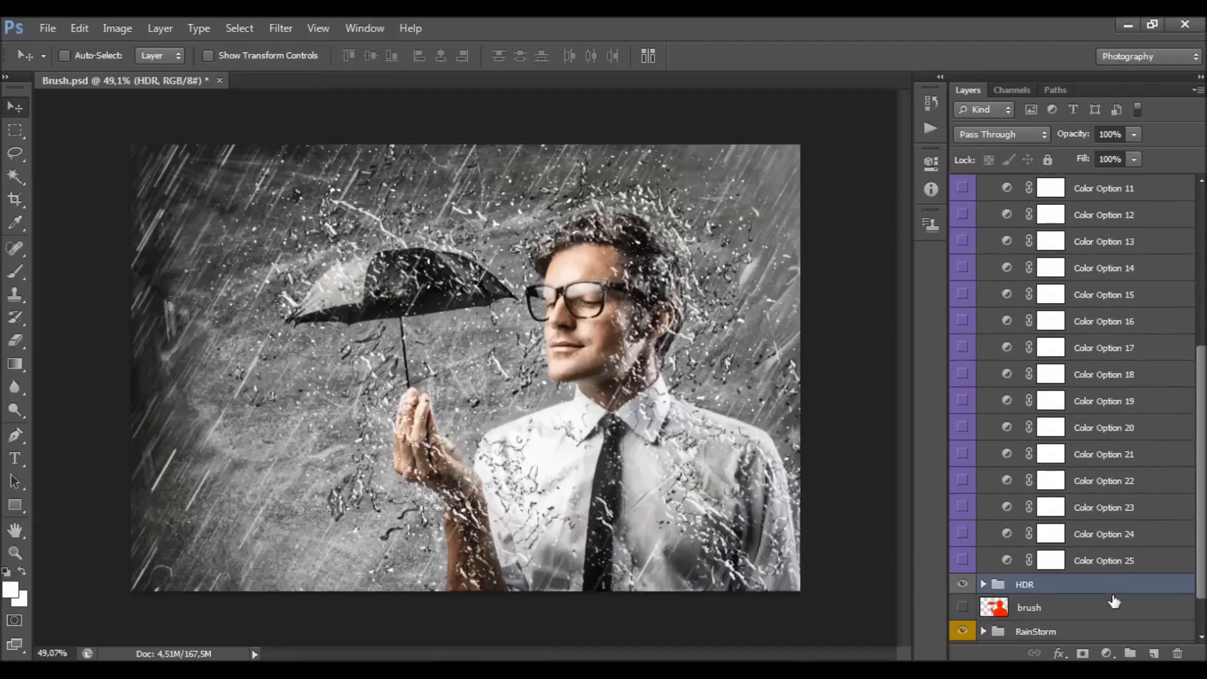
Select Color Option 25 and toggle its visibility to preview its tint on the photo.
{"action": "scroll", "coordinate": [1120, 576], "scroll_direction": "up", "scroll_amount": 3}
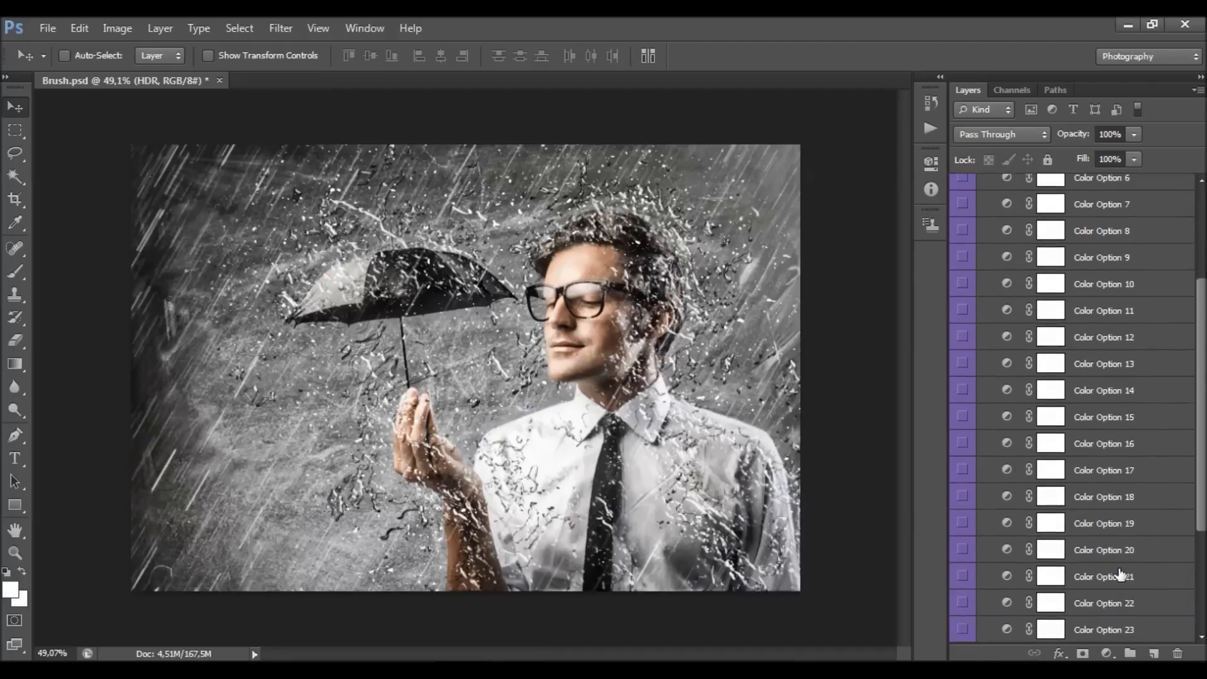
{"action": "scroll", "coordinate": [1131, 562], "scroll_direction": "down", "scroll_amount": 3}
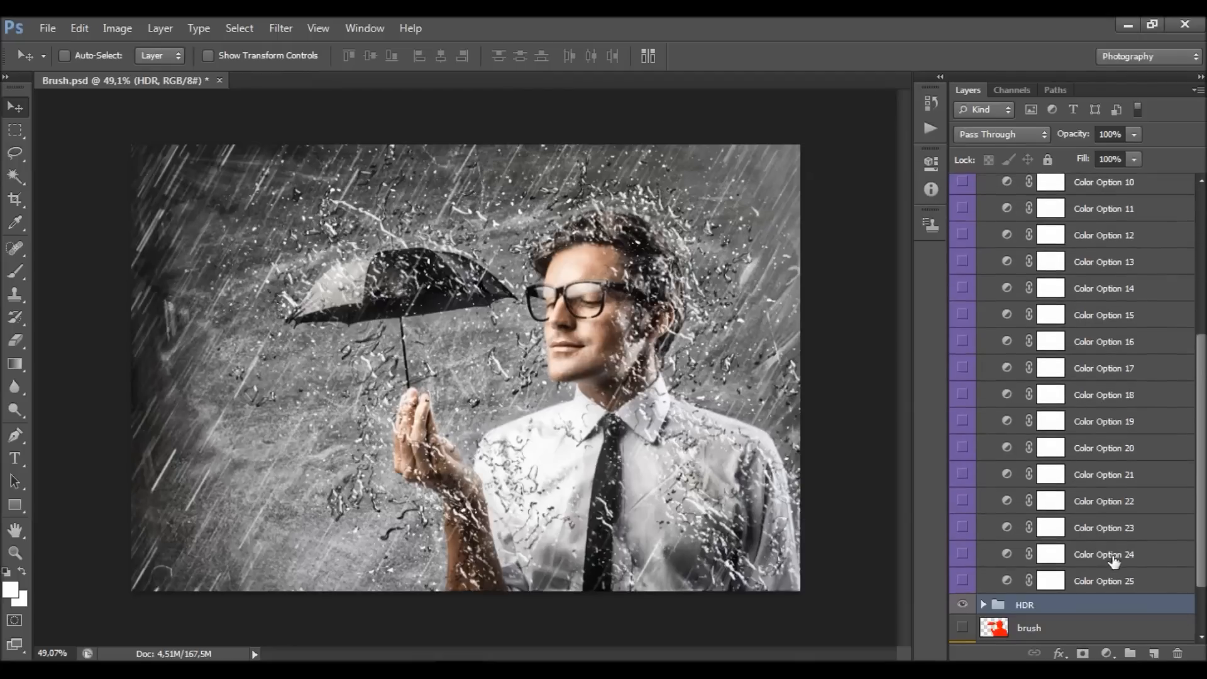
{"action": "left_click", "coordinate": [1103, 581]}
{"action": "left_click", "coordinate": [962, 581]}
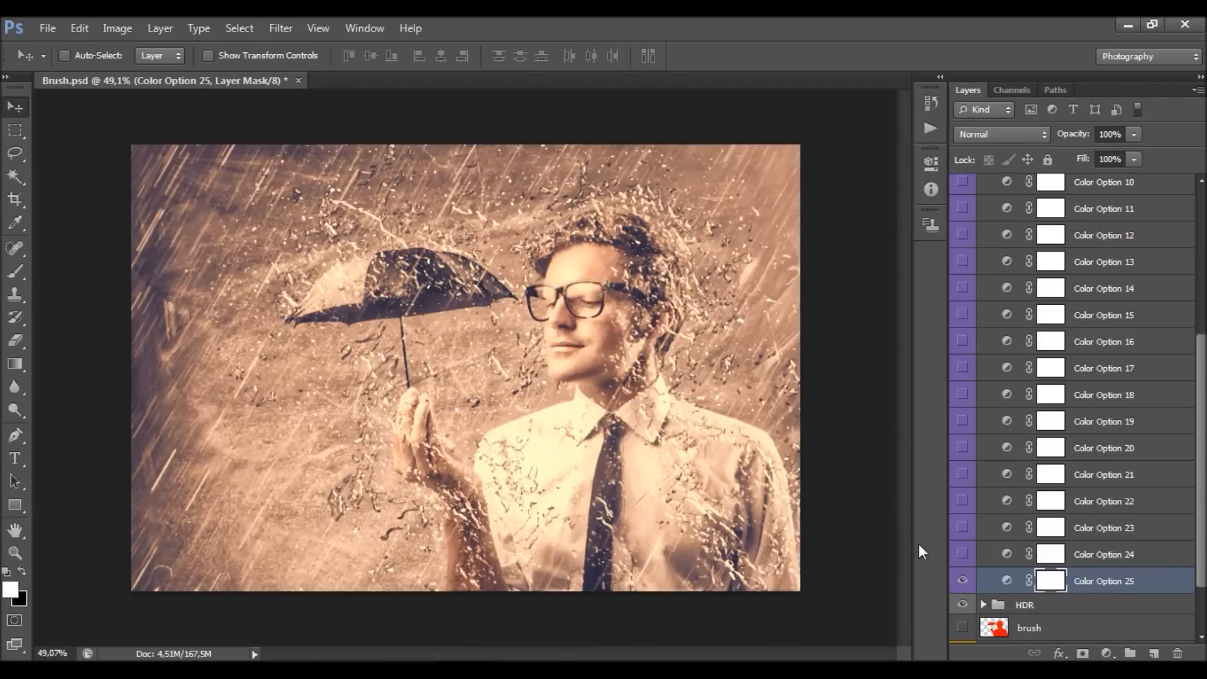
{"action": "left_click", "coordinate": [962, 580]}
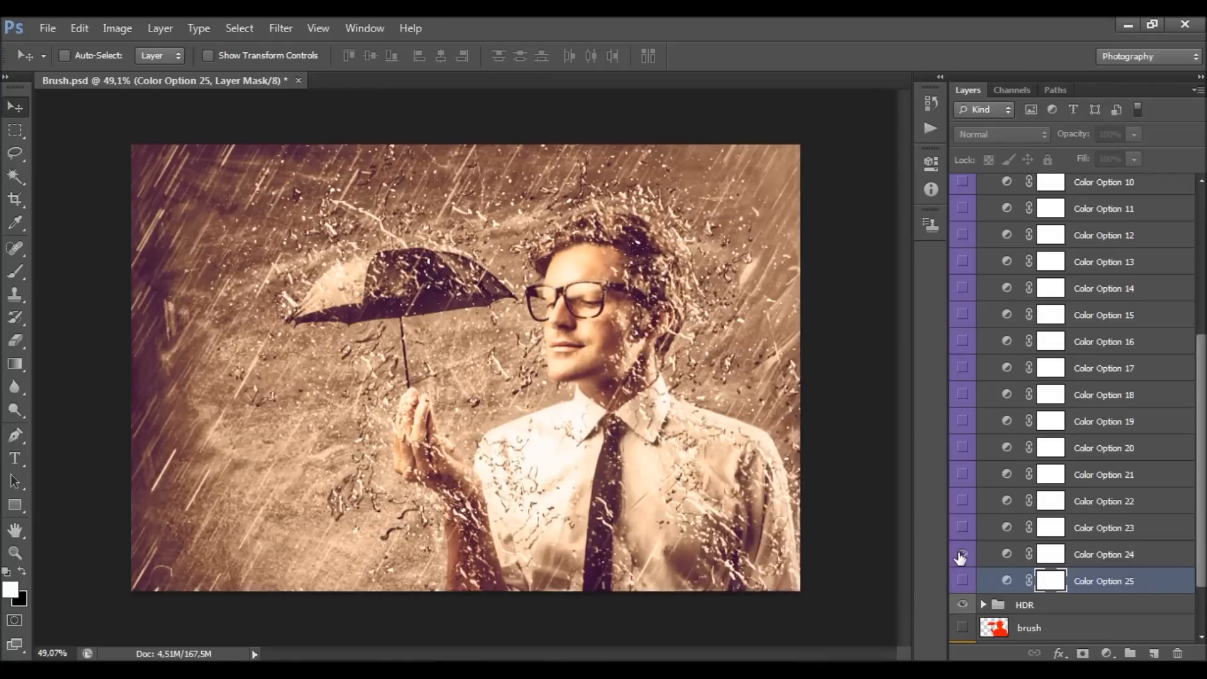
Preview Color Options 24 back to 18 one at a time by toggling each layer's visibility.
{"action": "left_click", "coordinate": [961, 554]}
{"action": "left_click", "coordinate": [962, 554]}
{"action": "left_click", "coordinate": [963, 528]}
{"action": "left_click", "coordinate": [963, 528]}
{"action": "left_click", "coordinate": [962, 501]}
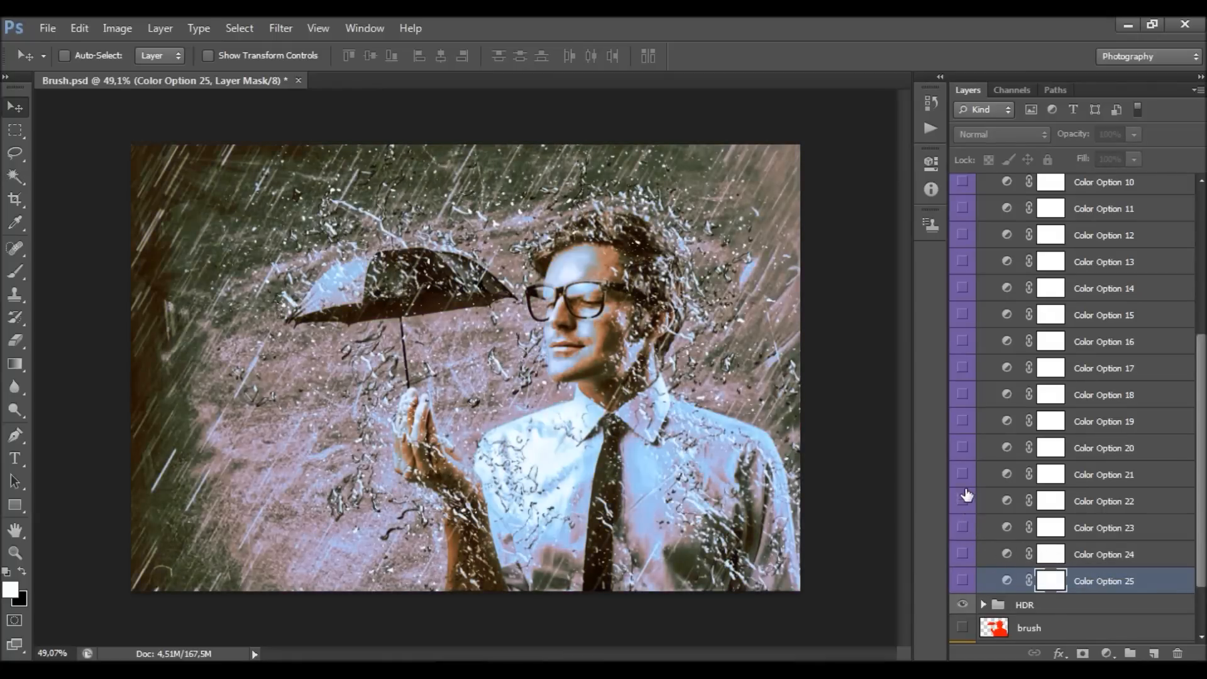
{"action": "left_click", "coordinate": [962, 501]}
{"action": "left_click", "coordinate": [962, 475]}
{"action": "left_click", "coordinate": [962, 475]}
{"action": "left_click", "coordinate": [962, 448]}
{"action": "left_click", "coordinate": [963, 447]}
{"action": "left_click", "coordinate": [962, 421]}
{"action": "left_click", "coordinate": [962, 421]}
{"action": "left_click", "coordinate": [963, 395]}
{"action": "left_click", "coordinate": [962, 395]}
{"action": "scroll", "coordinate": [1000, 402], "scroll_direction": "up", "scroll_amount": 1}
Preview a selection of the color adjustment layers from Color Option 18 back to Color Option 8, hiding each again.
{"action": "left_click", "coordinate": [962, 456]}
{"action": "left_click", "coordinate": [962, 456]}
{"action": "left_click", "coordinate": [962, 429]}
{"action": "left_click", "coordinate": [963, 428]}
{"action": "left_click", "coordinate": [962, 402]}
{"action": "left_click", "coordinate": [962, 402]}
{"action": "left_click", "coordinate": [962, 375]}
{"action": "left_click", "coordinate": [962, 376]}
{"action": "left_click", "coordinate": [962, 349]}
{"action": "left_click", "coordinate": [962, 349]}
{"action": "left_click", "coordinate": [962, 296]}
{"action": "left_click", "coordinate": [962, 296]}
{"action": "left_click", "coordinate": [963, 269]}
{"action": "left_click", "coordinate": [962, 269]}
{"action": "left_click", "coordinate": [962, 242]}
{"action": "left_click", "coordinate": [962, 243]}
{"action": "left_click", "coordinate": [963, 190]}
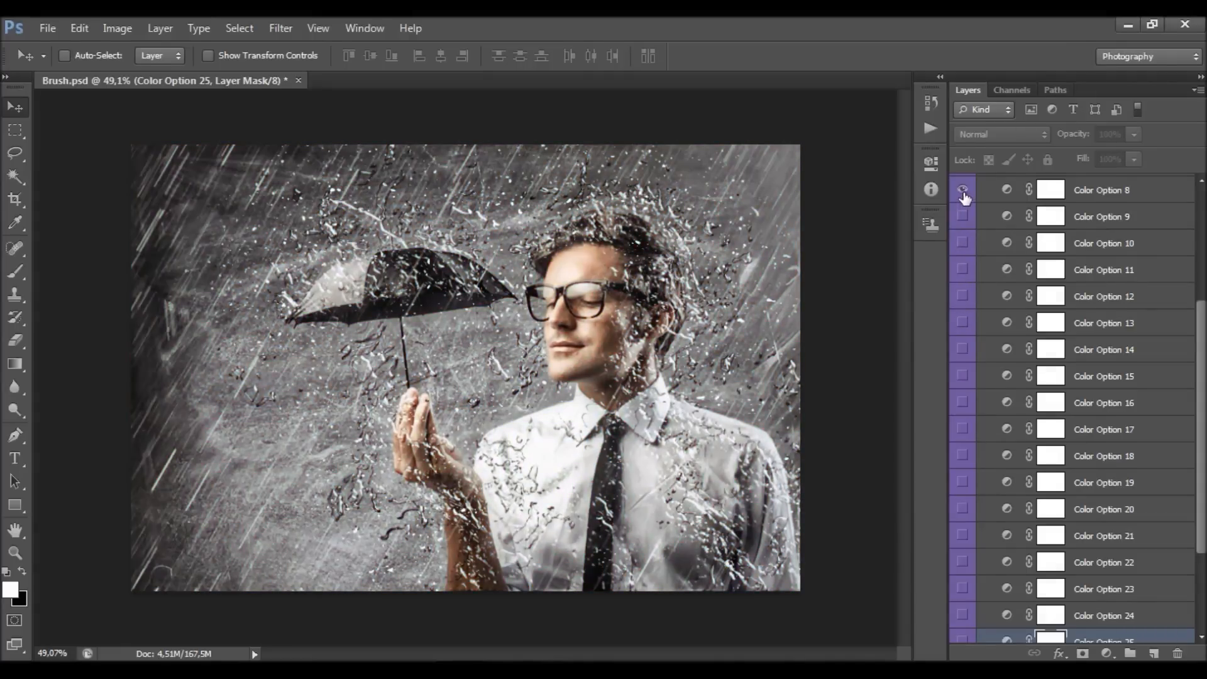
{"action": "scroll", "coordinate": [984, 328], "scroll_direction": "up", "scroll_amount": 3}
{"action": "scroll", "coordinate": [983, 328], "scroll_direction": "up", "scroll_amount": 2}
{"action": "left_click", "coordinate": [962, 373]}
Preview Color Options 7 back to 1 one at a time by toggling each layer's visibility.
{"action": "left_click", "coordinate": [962, 346]}
{"action": "left_click", "coordinate": [962, 346]}
{"action": "left_click", "coordinate": [962, 320]}
{"action": "left_click", "coordinate": [962, 321]}
{"action": "left_click", "coordinate": [963, 297]}
{"action": "left_click", "coordinate": [962, 297]}
{"action": "left_click", "coordinate": [963, 270]}
{"action": "left_click", "coordinate": [962, 268]}
{"action": "left_click", "coordinate": [962, 241]}
{"action": "left_click", "coordinate": [962, 242]}
{"action": "left_click", "coordinate": [963, 214]}
{"action": "left_click", "coordinate": [964, 214]}
{"action": "scroll", "coordinate": [970, 218], "scroll_direction": "up", "scroll_amount": 1}
{"action": "left_click", "coordinate": [964, 208]}
{"action": "left_click", "coordinate": [964, 208]}
Show Color Option 25, set its opacity to 20%, and toggle its visibility to compare the effect.
{"action": "scroll", "coordinate": [1044, 371], "scroll_direction": "down", "scroll_amount": 3}
{"action": "scroll", "coordinate": [1043, 377], "scroll_direction": "down", "scroll_amount": 5}
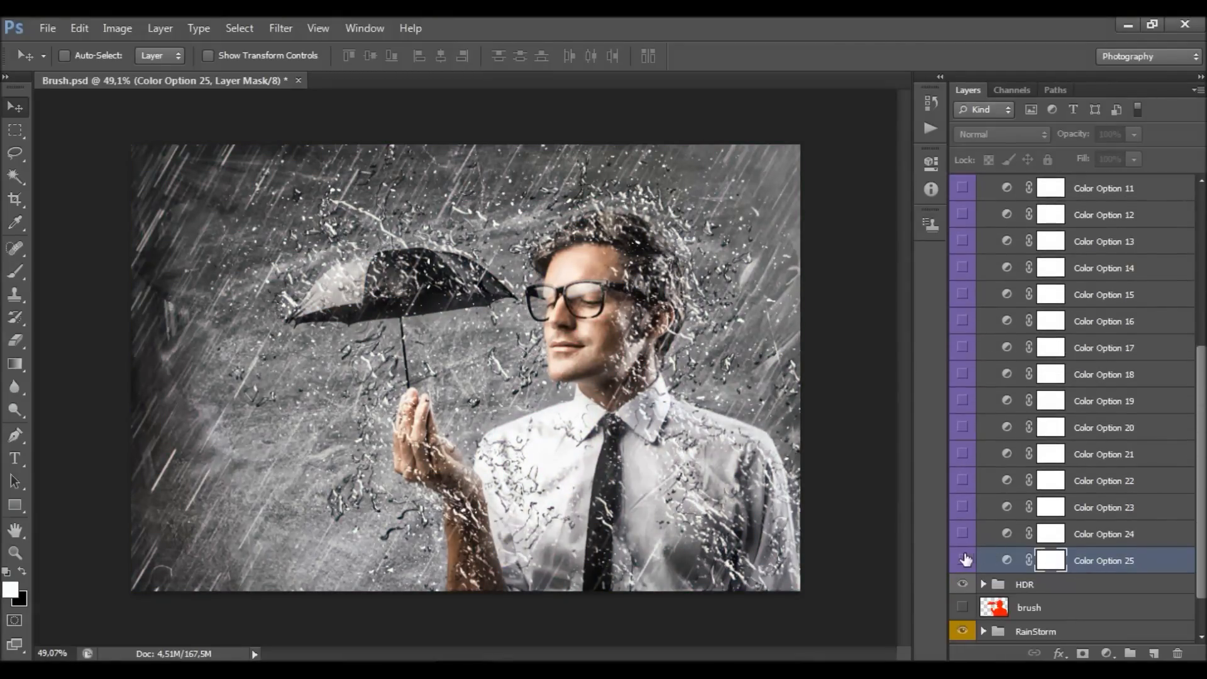
{"action": "left_click", "coordinate": [962, 560]}
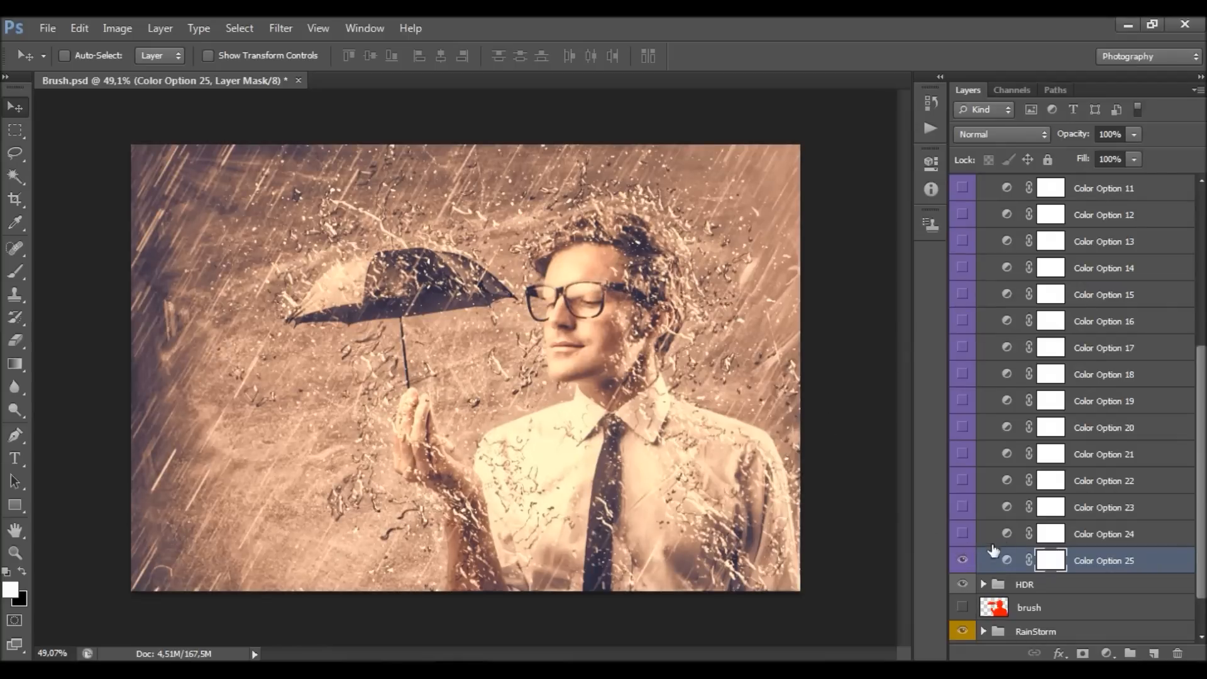
{"action": "key", "text": "2"}
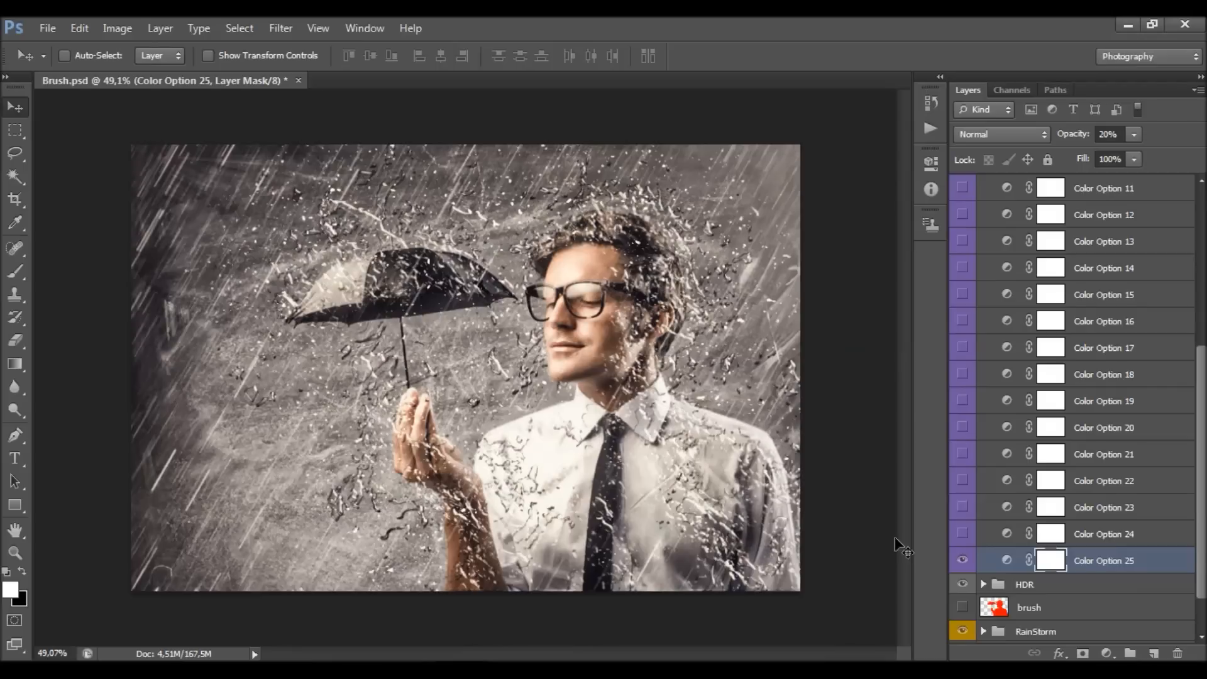
{"action": "left_click", "coordinate": [962, 561]}
{"action": "left_click", "coordinate": [963, 561]}
Preview Color Option 23, then show Color Option 24 and set its opacity to 20%.
{"action": "left_click", "coordinate": [962, 507]}
{"action": "left_click", "coordinate": [963, 507]}
{"action": "left_click", "coordinate": [962, 533]}
{"action": "left_click", "coordinate": [1083, 536]}
{"action": "left_click", "coordinate": [1109, 134]}
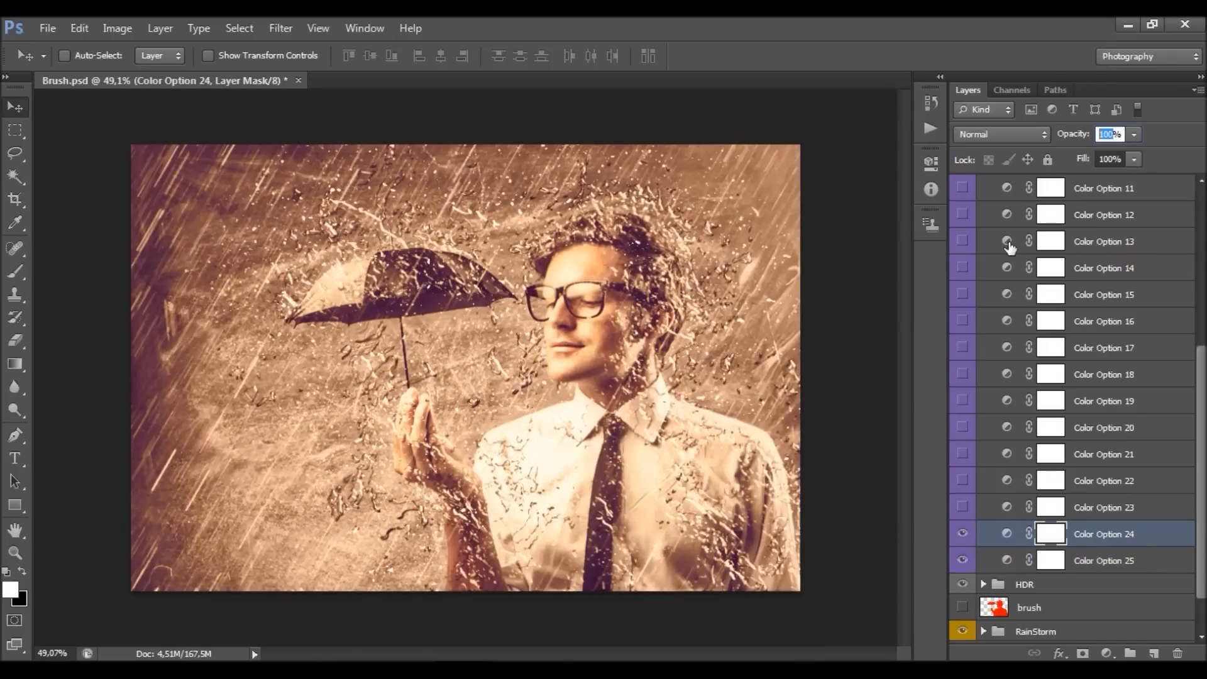
{"action": "left_click", "coordinate": [1134, 135]}
{"action": "left_click_drag", "start_coordinate": [1057, 157], "coordinate": [1047, 153]}
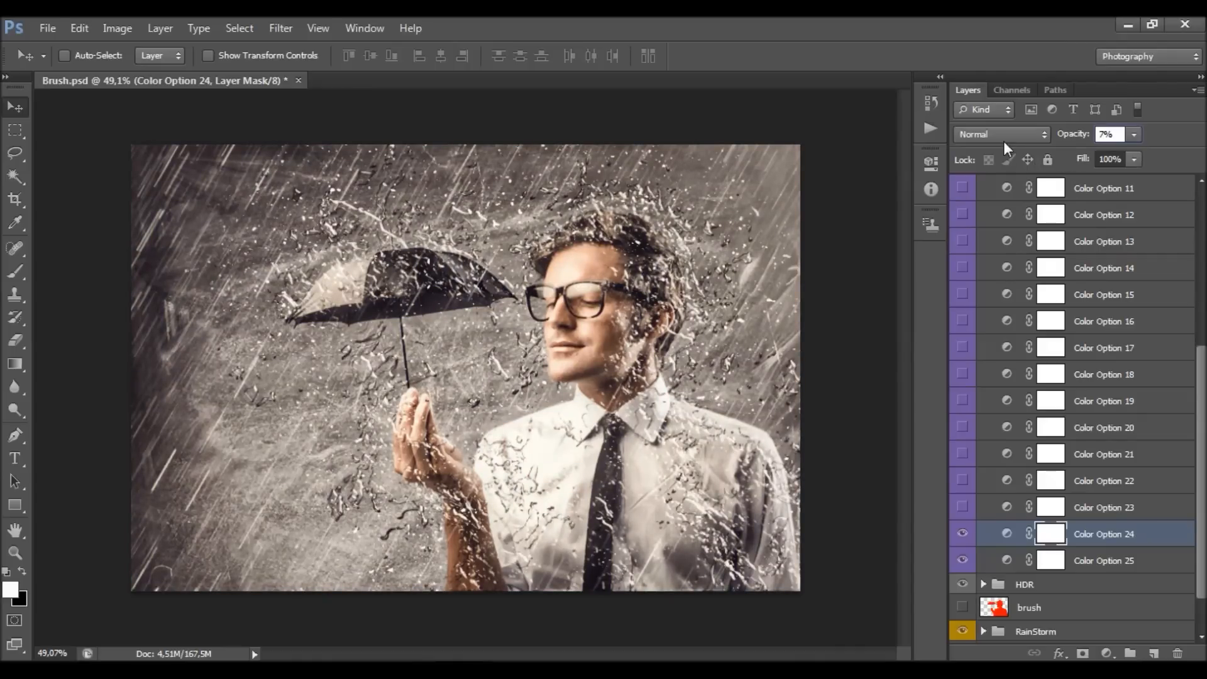
{"action": "key", "text": "Delete"}
{"action": "type", "text": "20"}
{"action": "key", "text": "Return"}
Compare the photo with and without the Color Options group and collapse the group.
{"action": "scroll", "coordinate": [1050, 314], "scroll_direction": "up", "scroll_amount": 5}
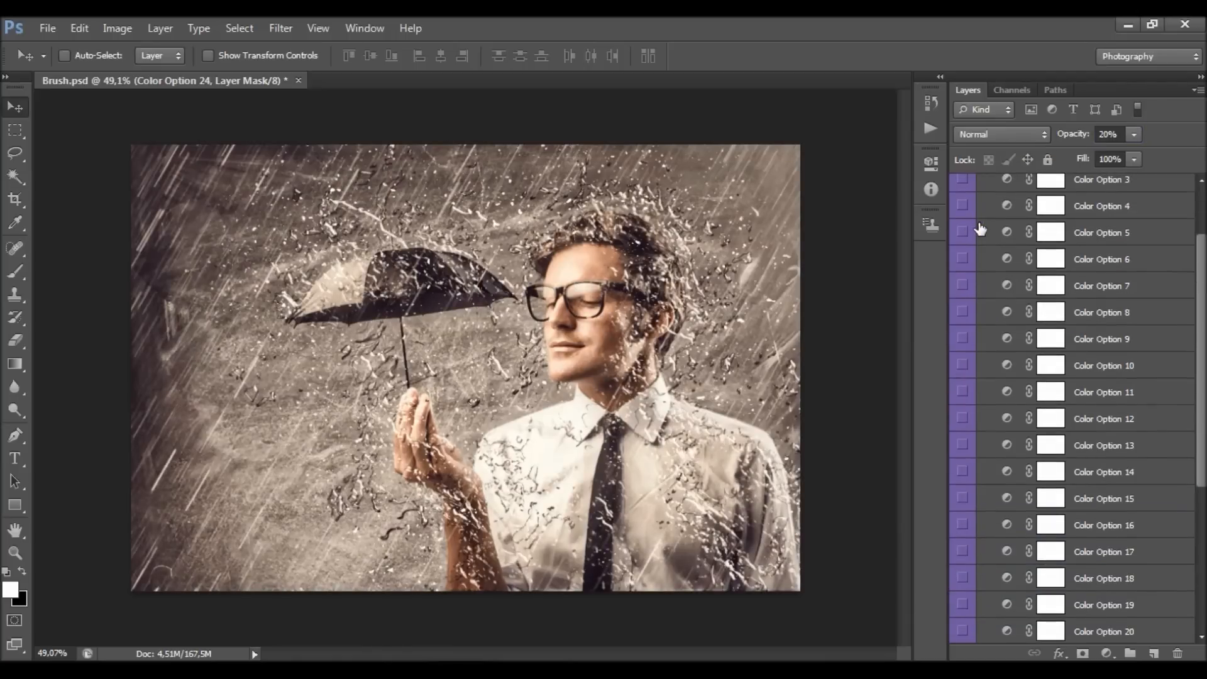
{"action": "left_click", "coordinate": [963, 184]}
{"action": "left_click", "coordinate": [962, 184]}
{"action": "left_click", "coordinate": [965, 185]}
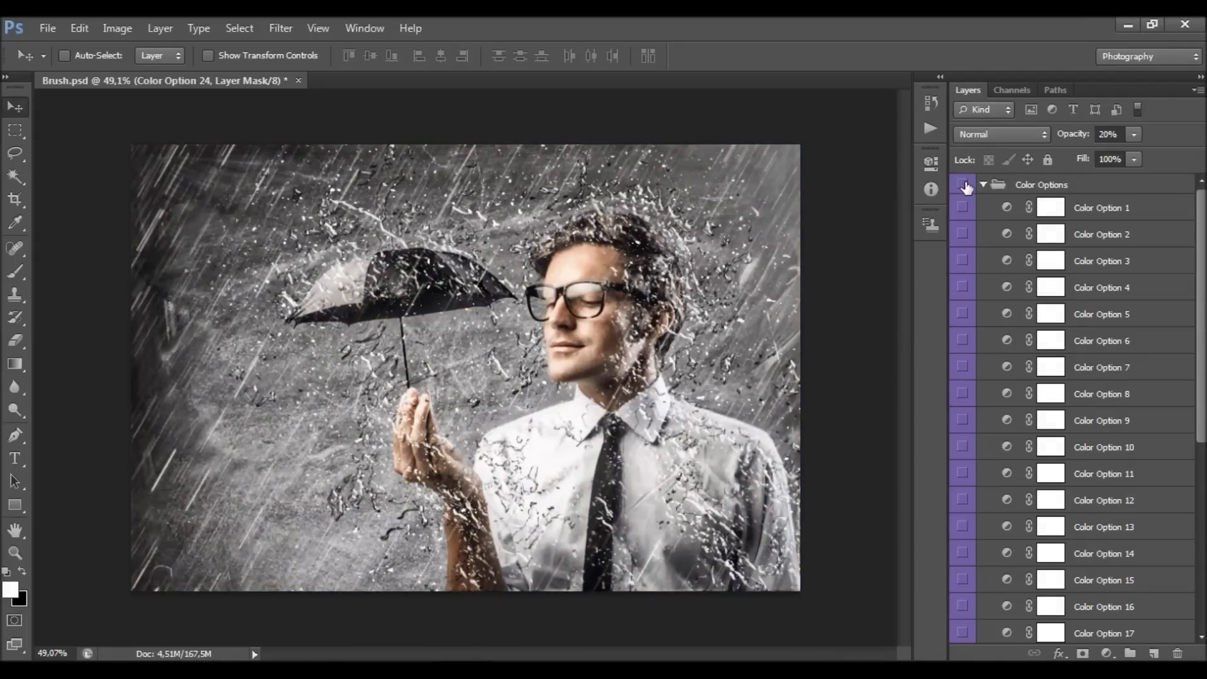
{"action": "left_click", "coordinate": [965, 184]}
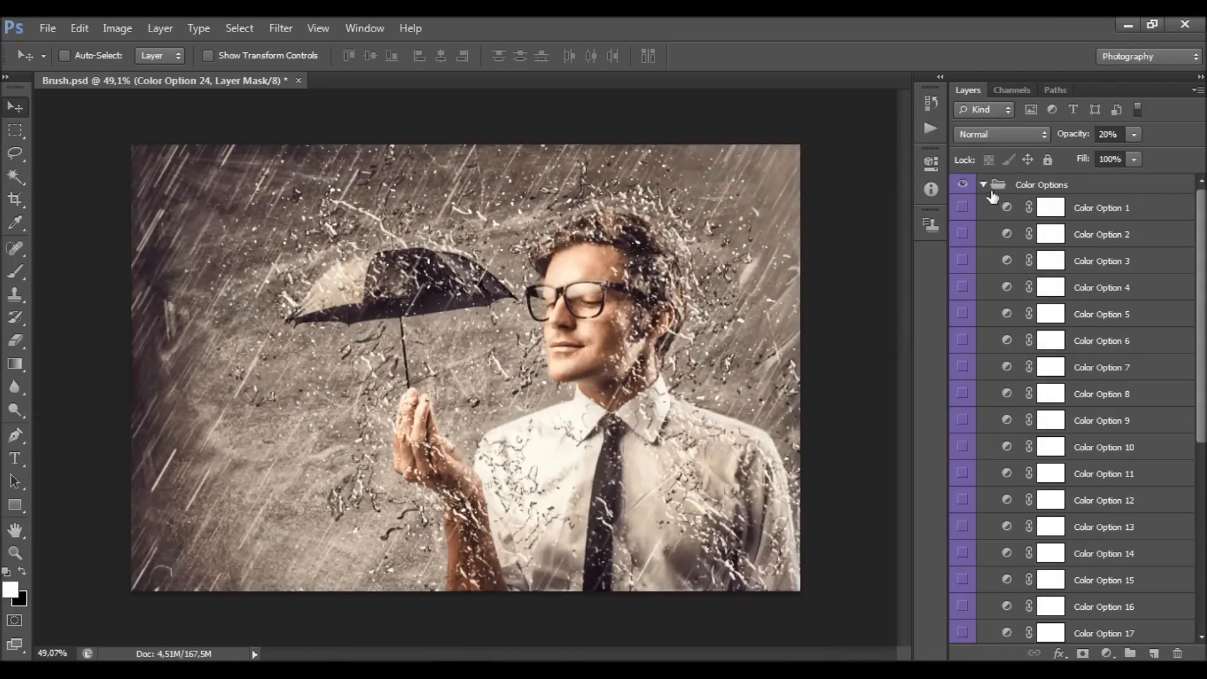
{"action": "left_click", "coordinate": [983, 184]}
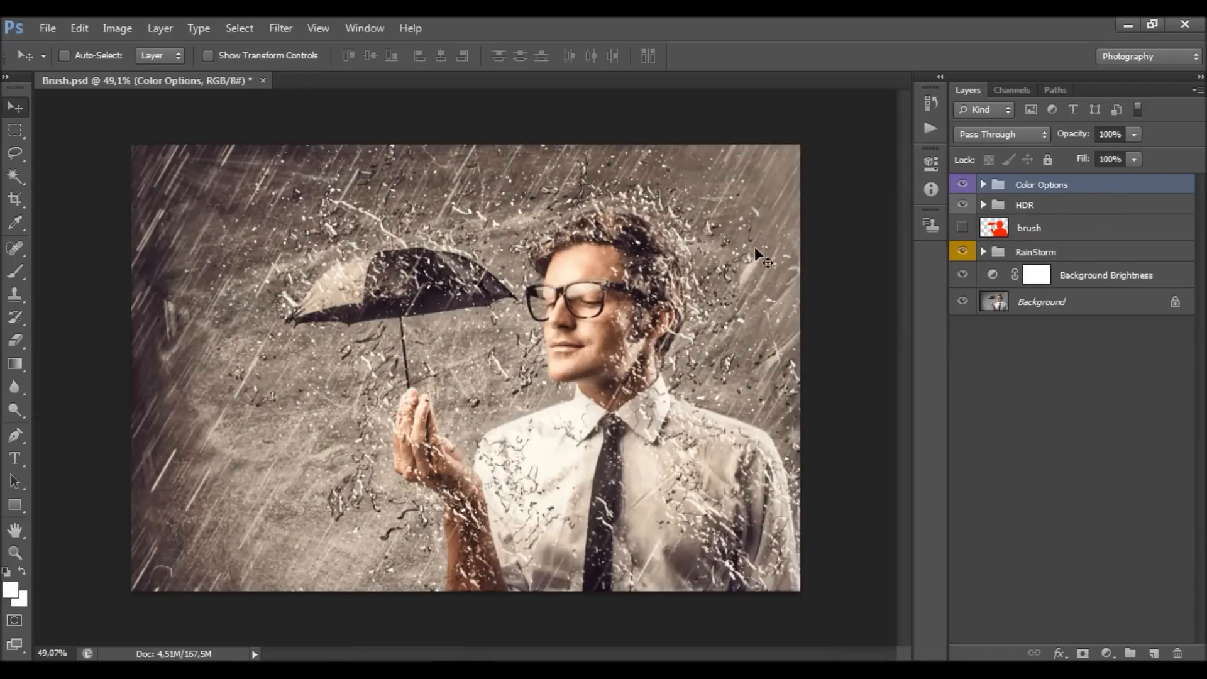
{"action": "left_click", "coordinate": [966, 184]}
{"action": "left_click", "coordinate": [967, 183]}
Open the Background Brightness Levels adjustment, try its black input level, and close the adjustment settings.
{"action": "left_click", "coordinate": [1131, 278]}
{"action": "double_click", "coordinate": [986, 276]}
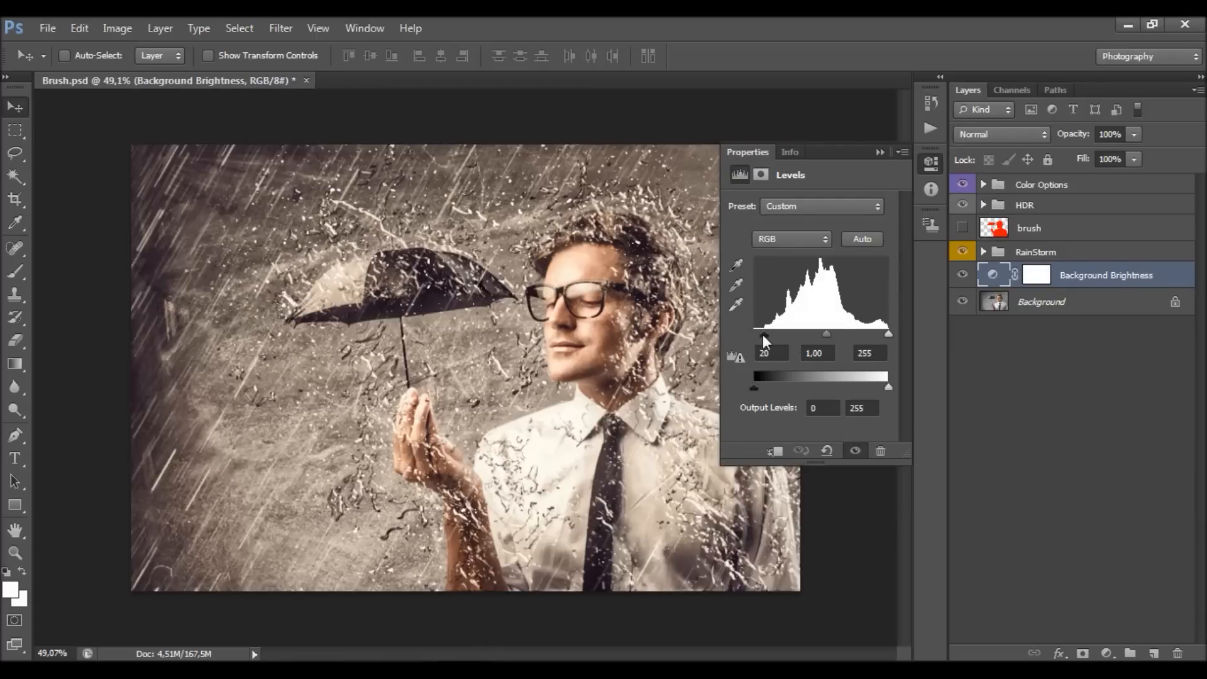
{"action": "mouse_move", "coordinate": [764, 332]}
{"action": "left_mouse_down"}
{"action": "mouse_move", "coordinate": [776, 334]}
{"action": "mouse_move", "coordinate": [749, 335]}
{"action": "left_mouse_up"}
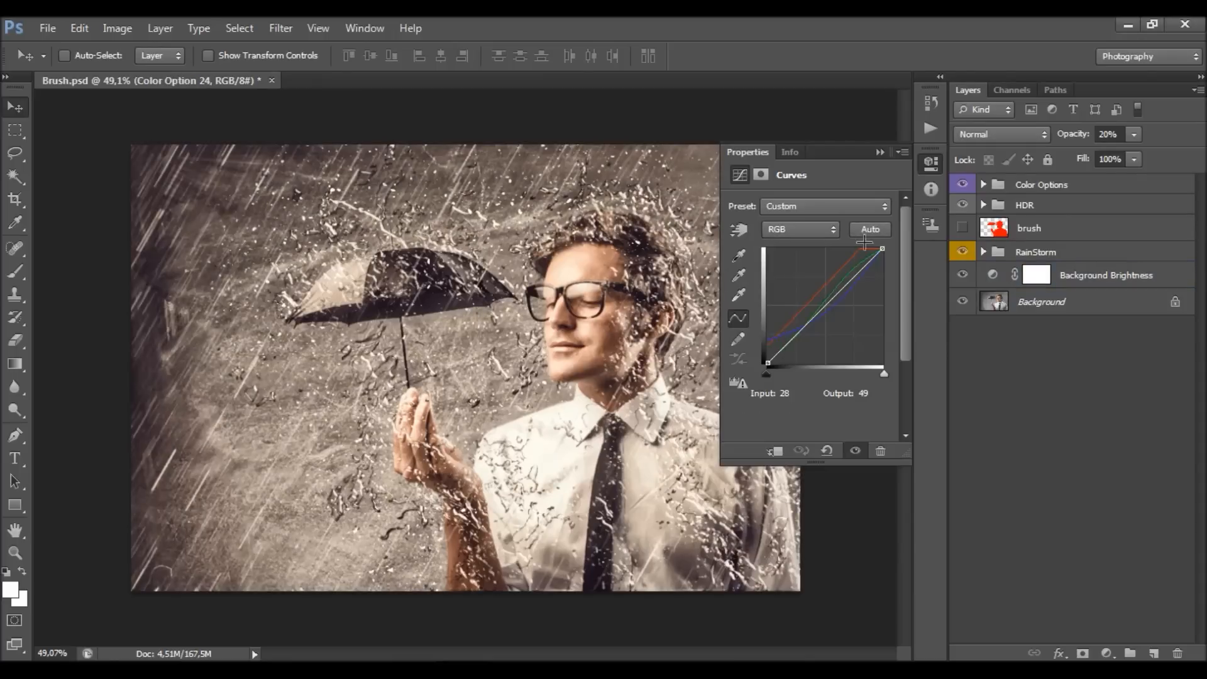
{"action": "left_click", "coordinate": [880, 152]}
Expand the RainStorm group and set the Background Rain layer's opacity to 80%.
{"action": "left_click", "coordinate": [1068, 255]}
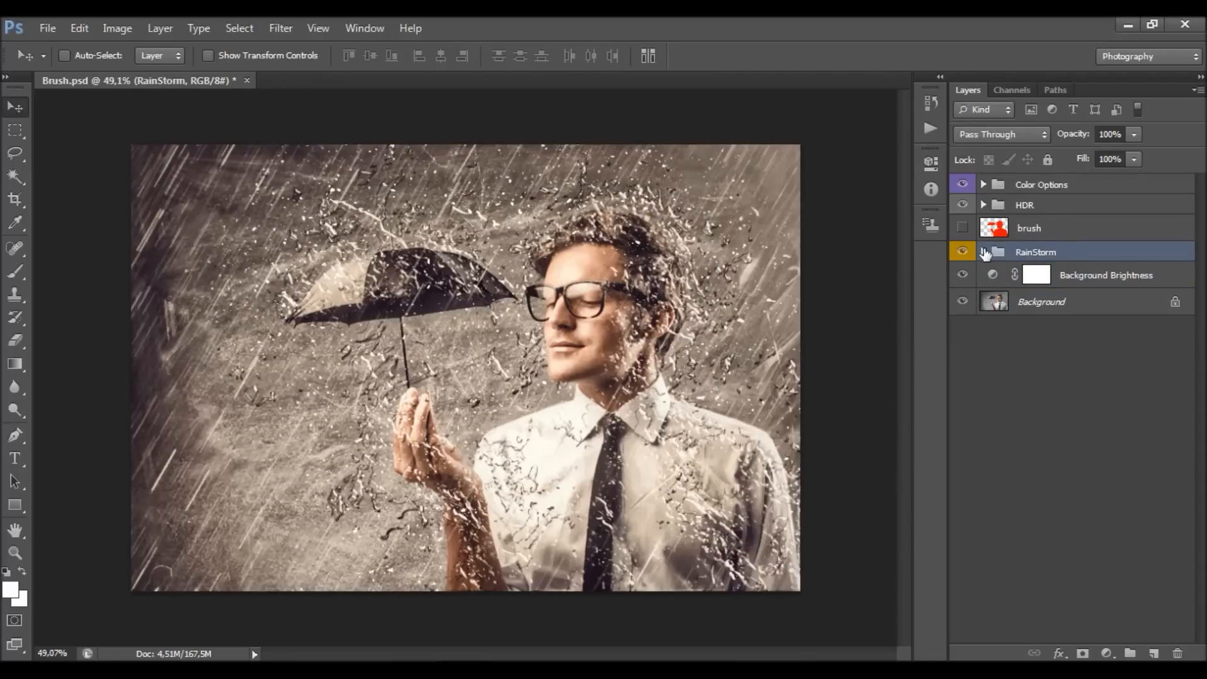
{"action": "left_click", "coordinate": [983, 252]}
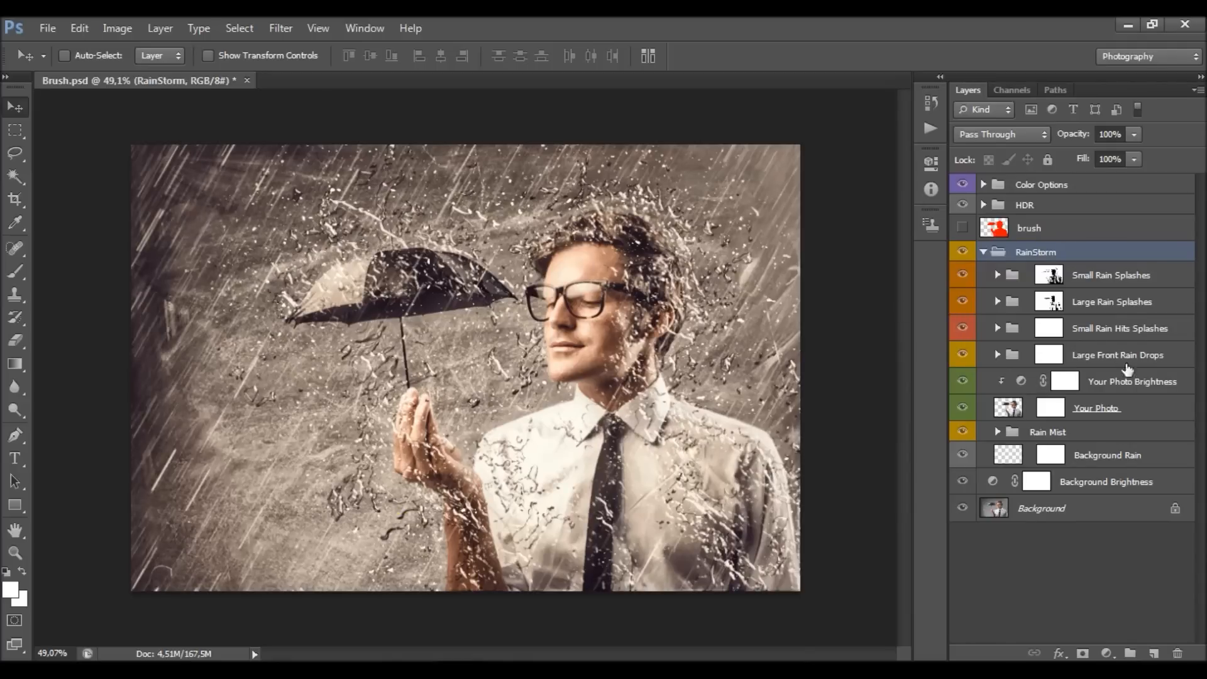
{"action": "left_click", "coordinate": [1141, 433]}
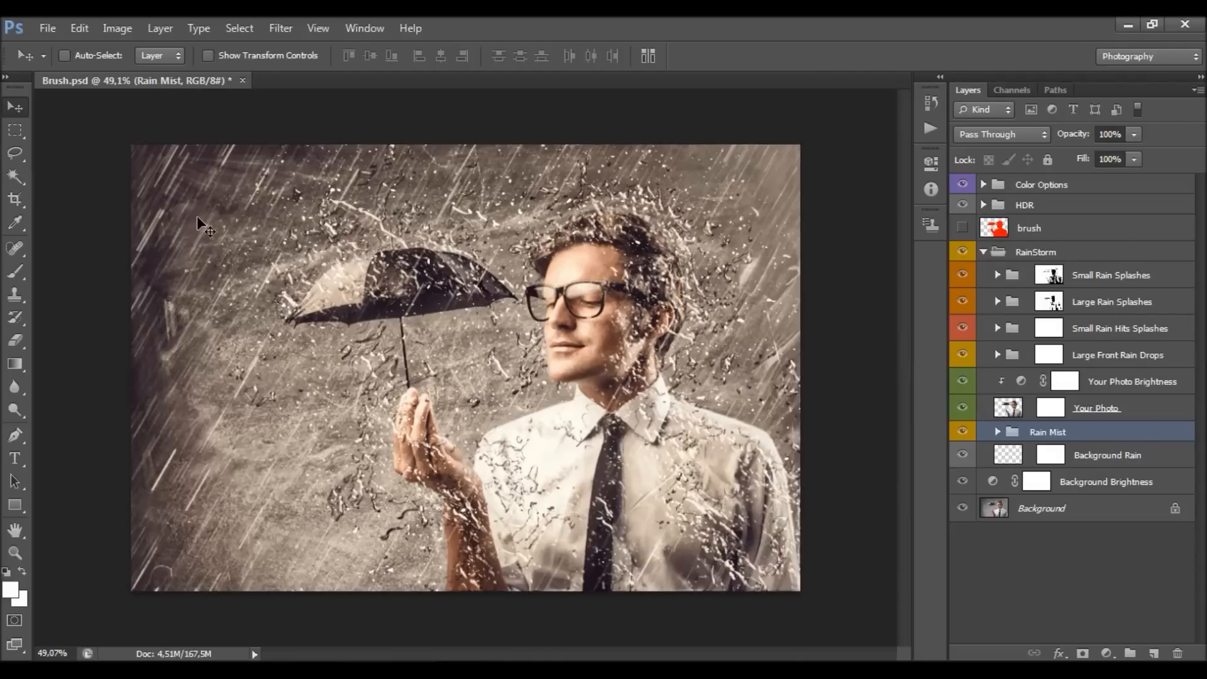
{"action": "left_click", "coordinate": [1134, 458]}
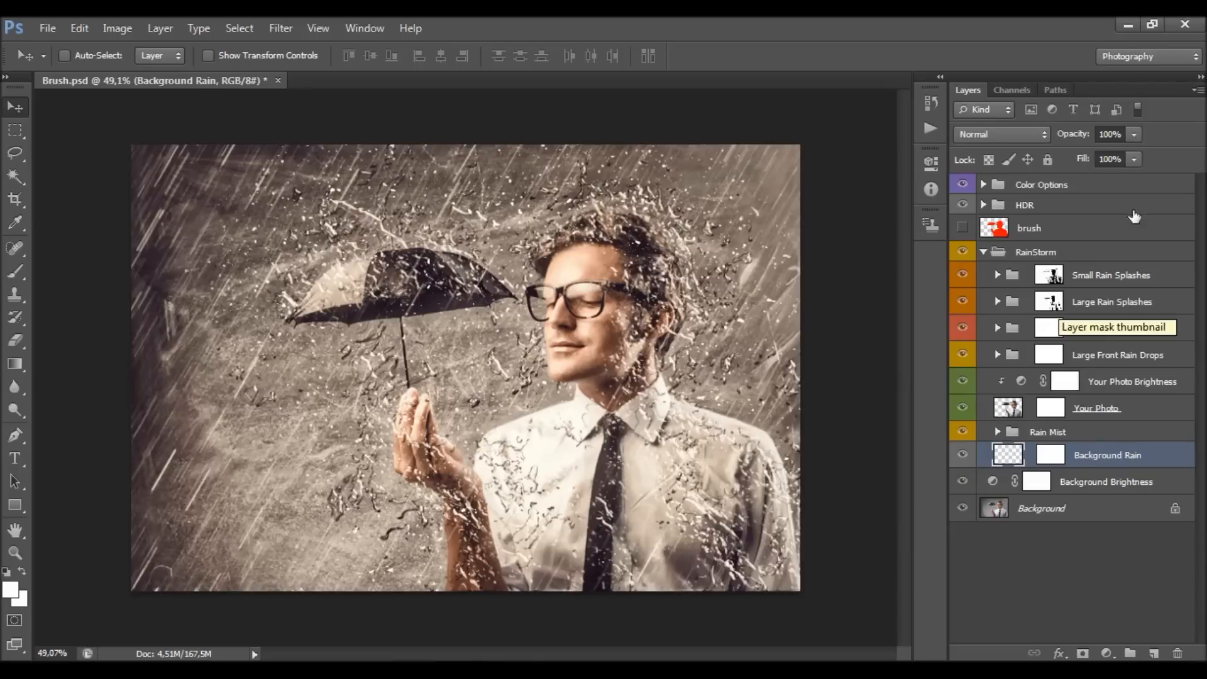
{"action": "left_click_drag", "start_coordinate": [1110, 134], "coordinate": [1039, 168]}
{"action": "type", "text": "8"}
{"action": "key", "text": "Return"}
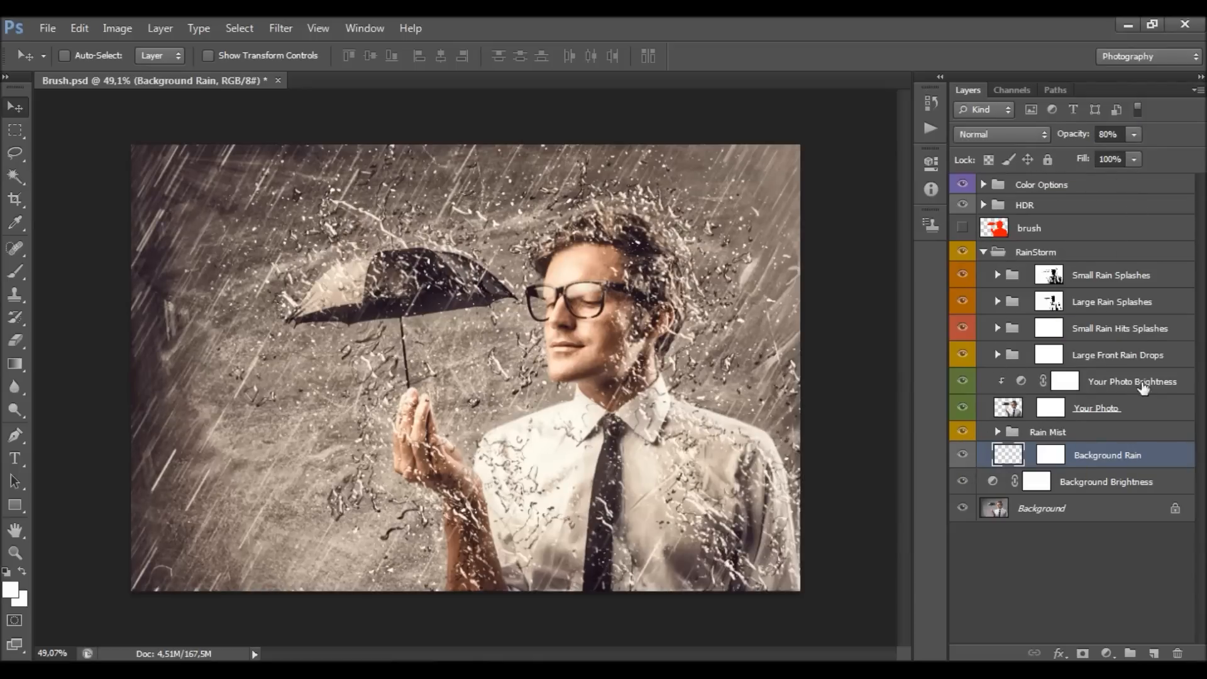
Set the Large Front Rain Drops group's opacity to 80% and check its effect through its visibility.
{"action": "left_click", "coordinate": [1141, 356]}
{"action": "left_click_drag", "start_coordinate": [1108, 134], "coordinate": [968, 227]}
{"action": "type", "text": "8"}
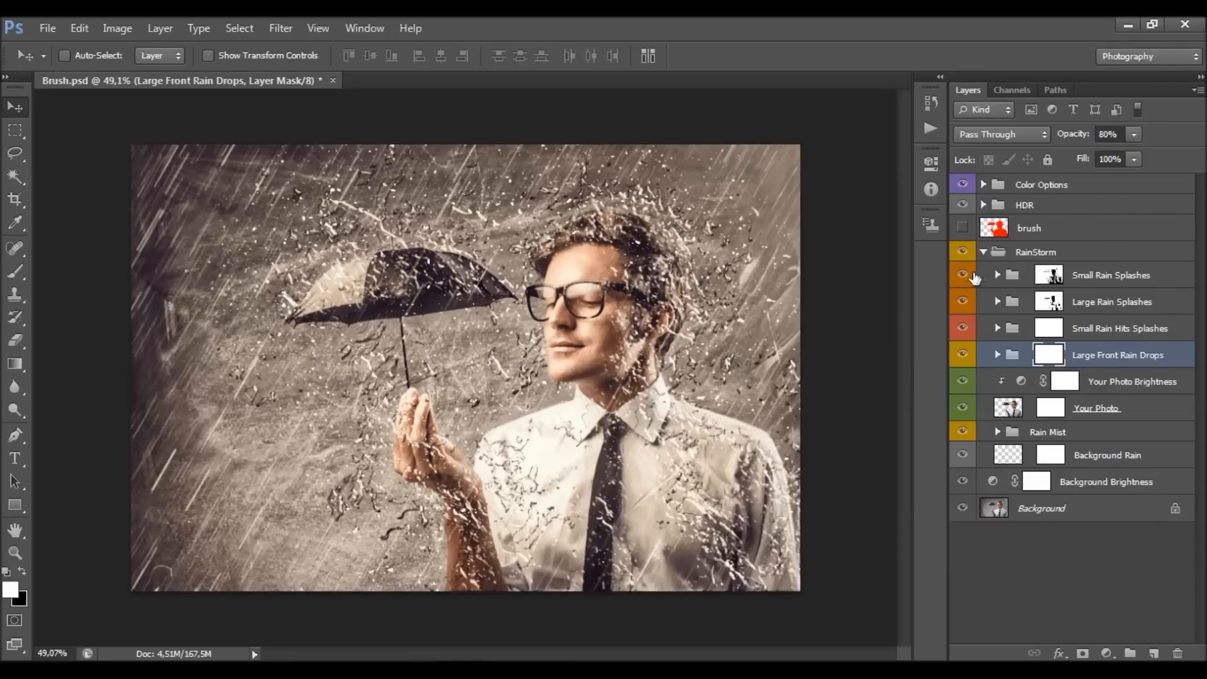
{"action": "key", "text": "Return"}
{"action": "left_click", "coordinate": [964, 356]}
Collapse the RainStorm group and review the whole composition.
{"action": "scroll", "coordinate": [569, 258], "scroll_direction": "down", "scroll_amount": 2}
{"action": "scroll", "coordinate": [567, 255], "scroll_direction": "up", "scroll_amount": 1}
{"action": "scroll", "coordinate": [566, 255], "scroll_direction": "up", "scroll_amount": 1}
{"action": "left_click", "coordinate": [983, 252]}
{"action": "scroll", "coordinate": [503, 264], "scroll_direction": "down", "scroll_amount": 2}
{"action": "scroll", "coordinate": [503, 264], "scroll_direction": "up", "scroll_amount": 1}
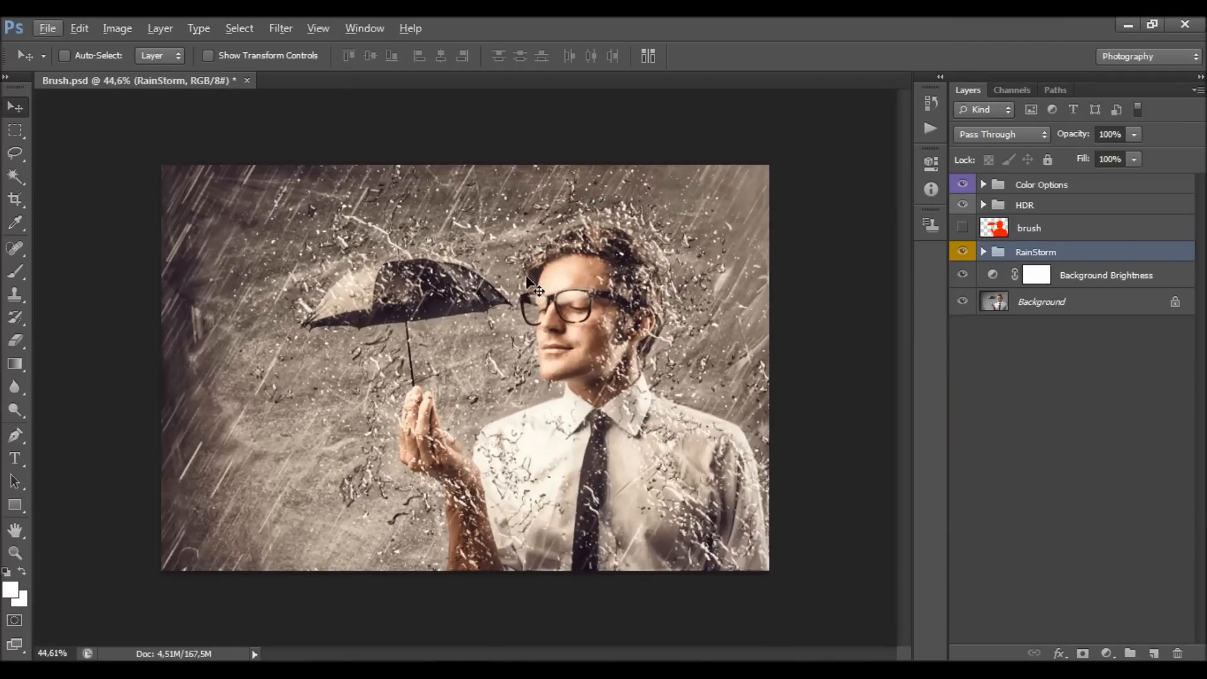